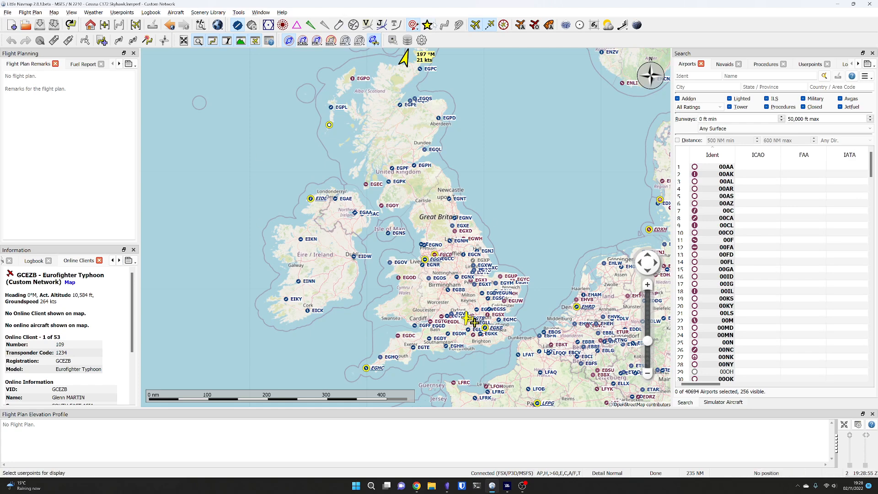
Hide the airports and navaids on the map and look over the bare base map of Britain and northern Europe.
click(238, 25)
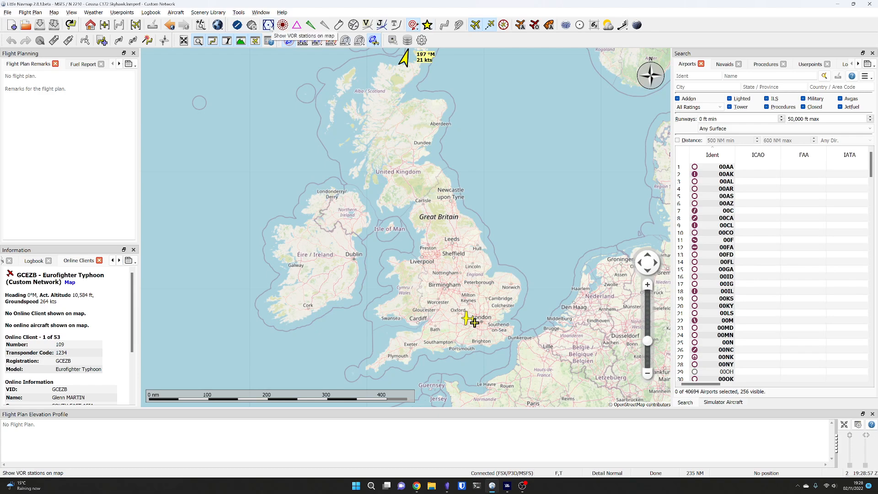
drag(457, 306, 457, 255)
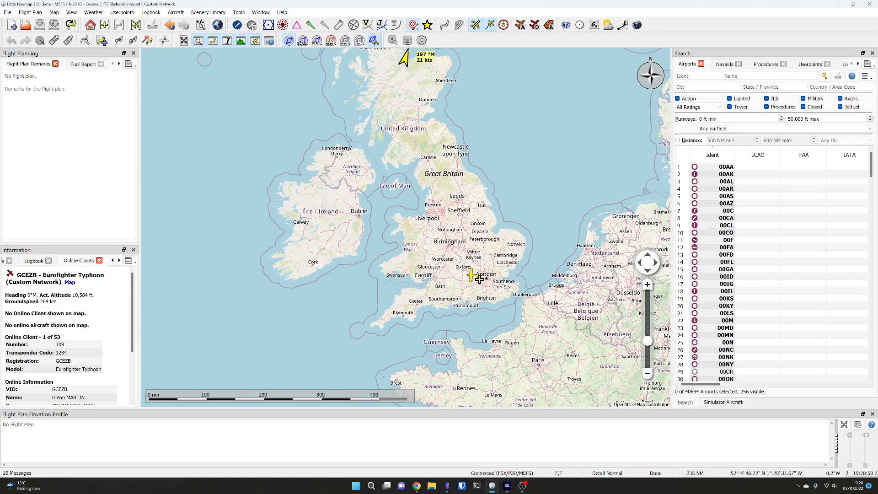
scroll(481, 299, up, 4)
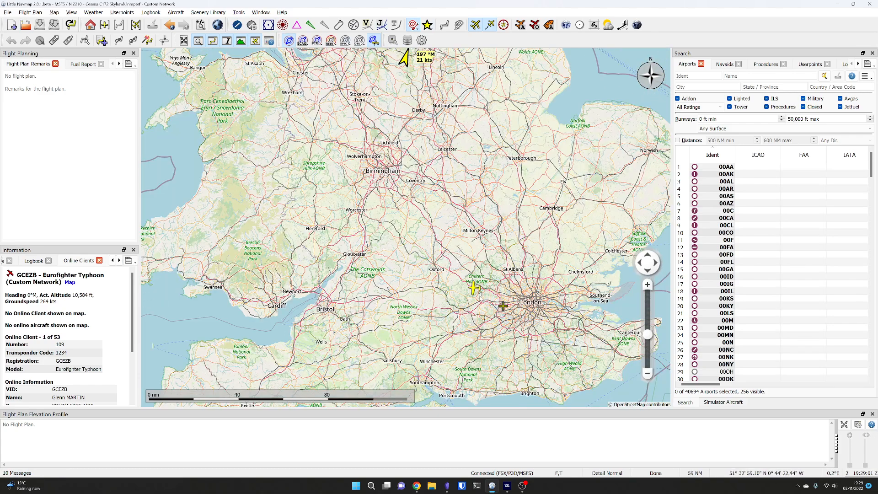
scroll(503, 306, down, 2)
scroll(476, 295, down, 4)
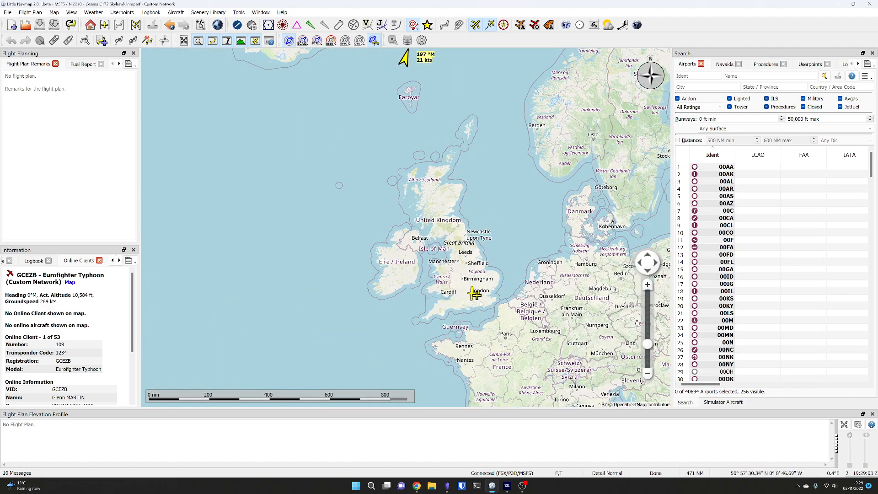
drag(307, 119, 293, 130)
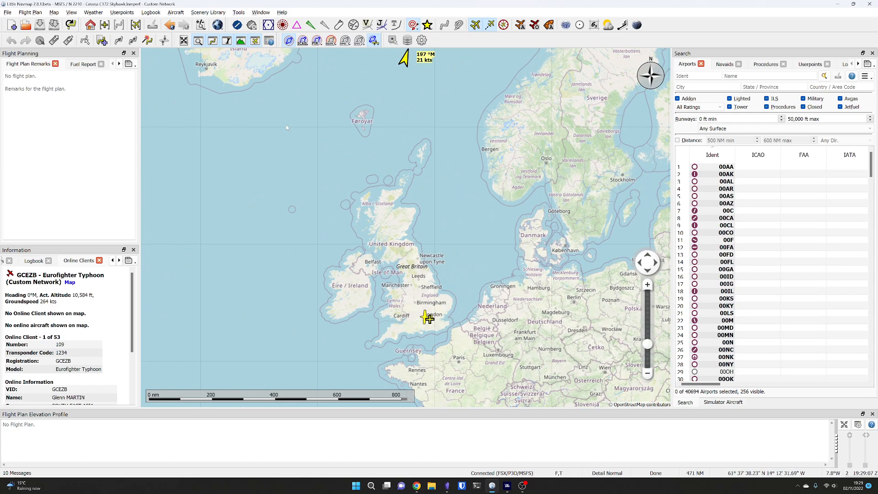
Open the Load Scenery Library dialog, review its Microsoft Flight Simulator 2020 settings and close it without loading.
click(198, 14)
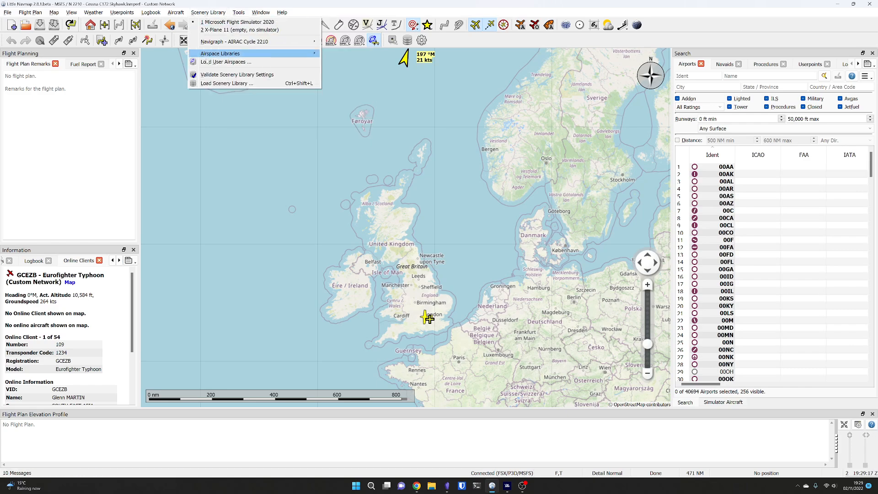
click(211, 84)
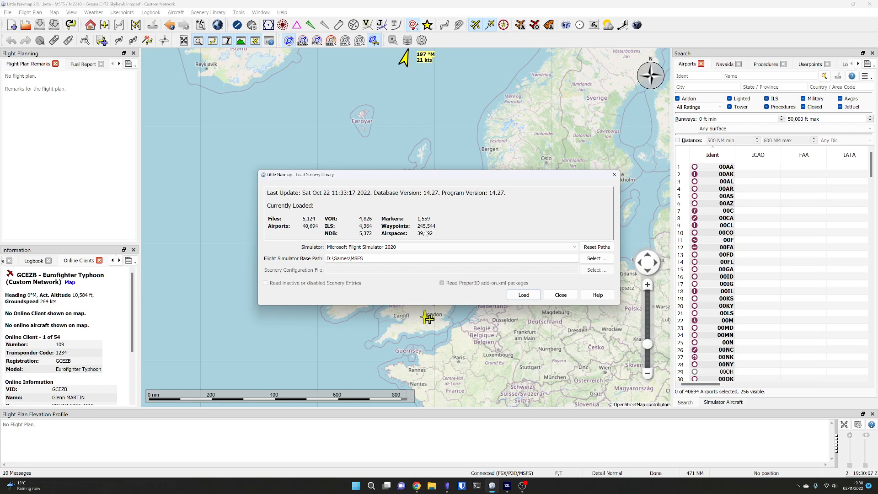
click(560, 296)
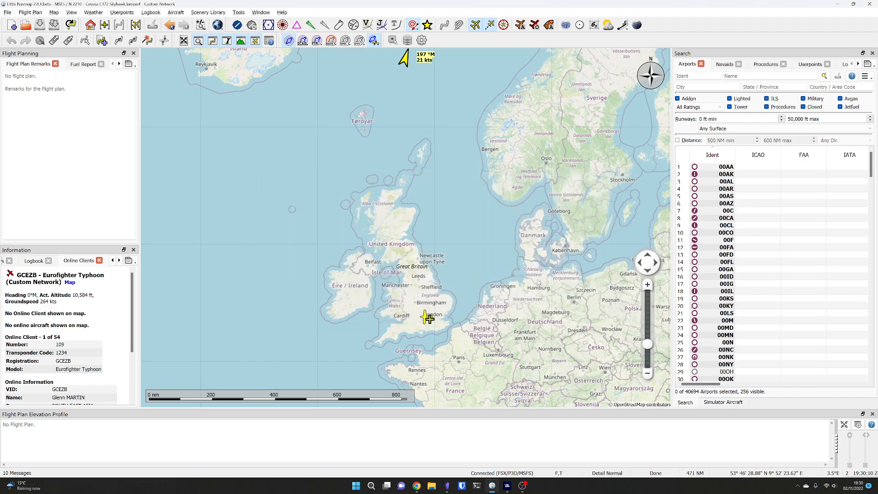
Show the airports and navaids on the map and look over those around London and southern England.
click(237, 25)
drag(461, 360, 384, 260)
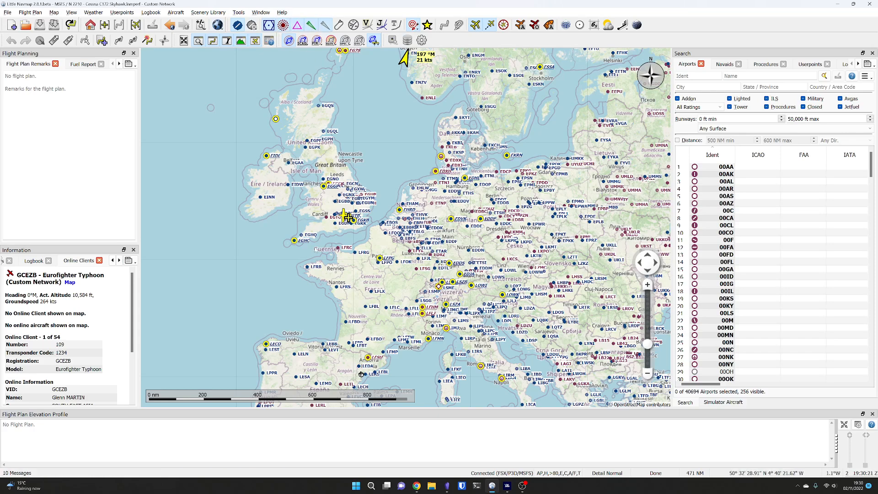
scroll(319, 219, up, 2)
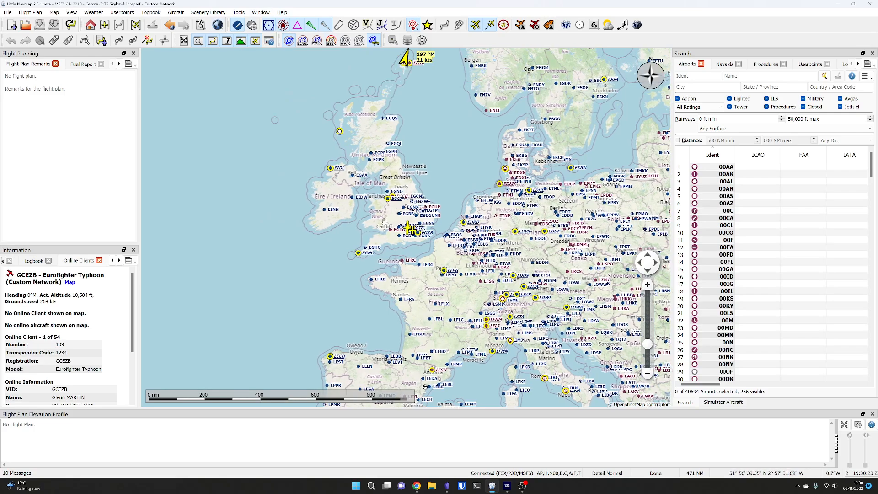
scroll(319, 219, up, 2)
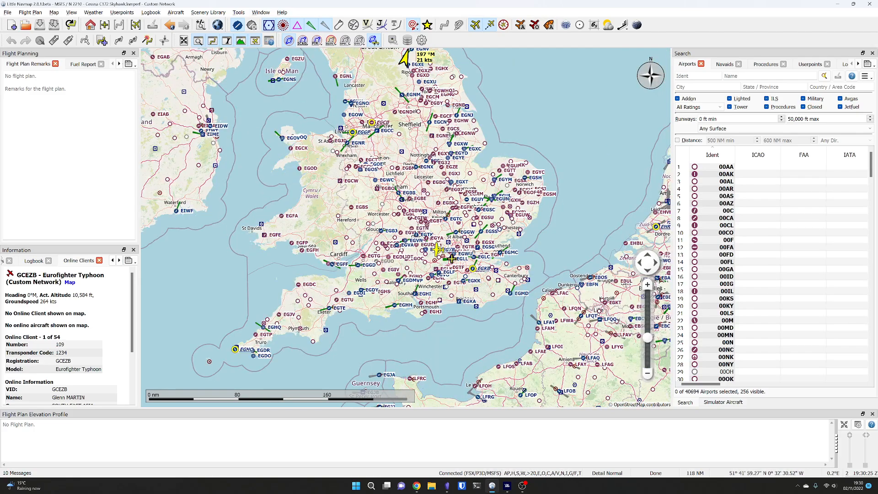
scroll(452, 258, up, 1)
scroll(447, 300, up, 1)
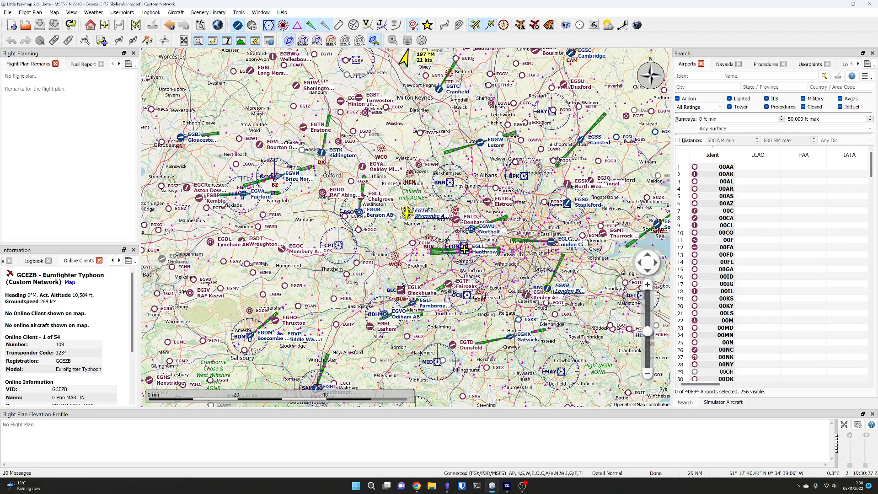
drag(423, 274, 270, 229)
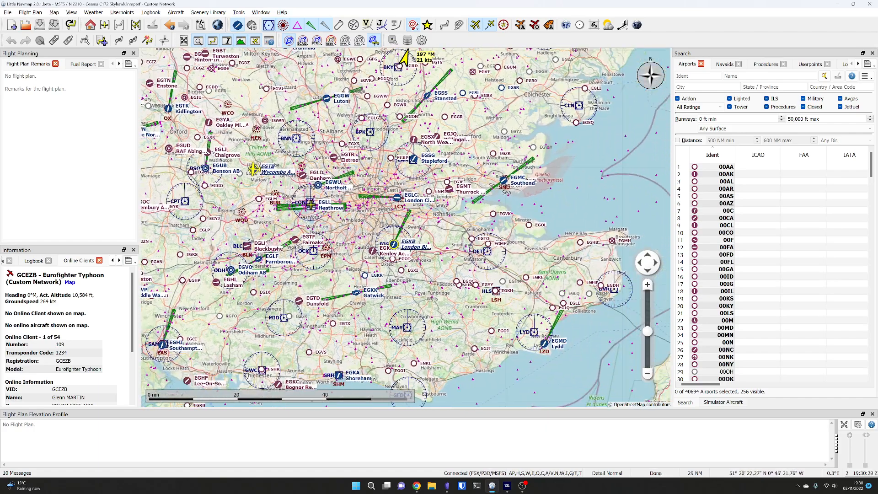
scroll(365, 230, down, 2)
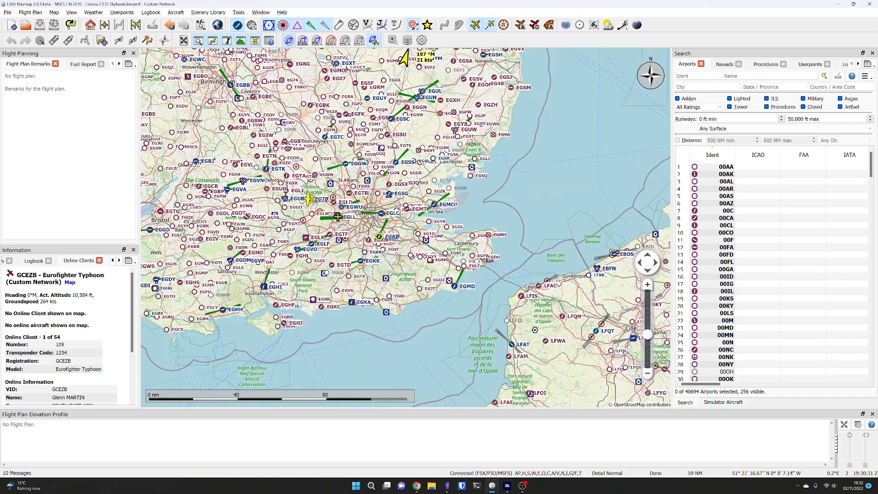
scroll(365, 230, up, 2)
drag(339, 214, 458, 292)
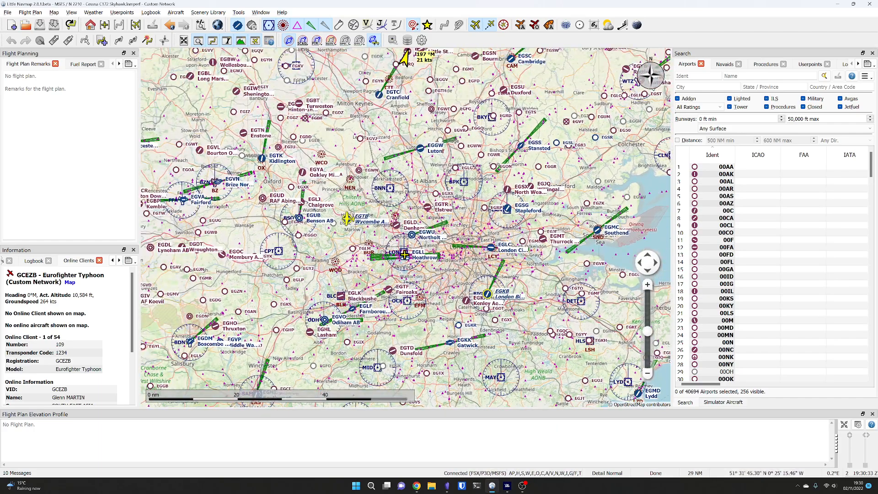
Examine the runways and parking stands of Wycombe Air Park (EGTB) and its surroundings on the map.
scroll(459, 292, up, 1)
scroll(343, 221, up, 4)
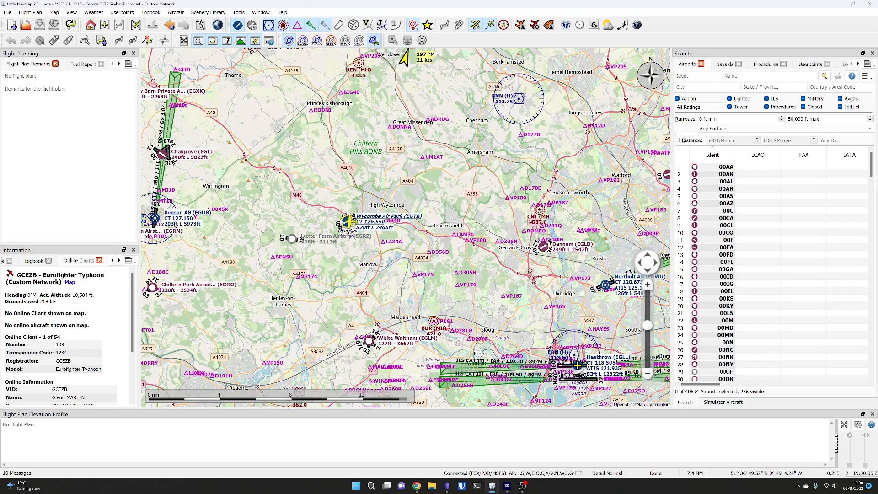
scroll(346, 217, up, 2)
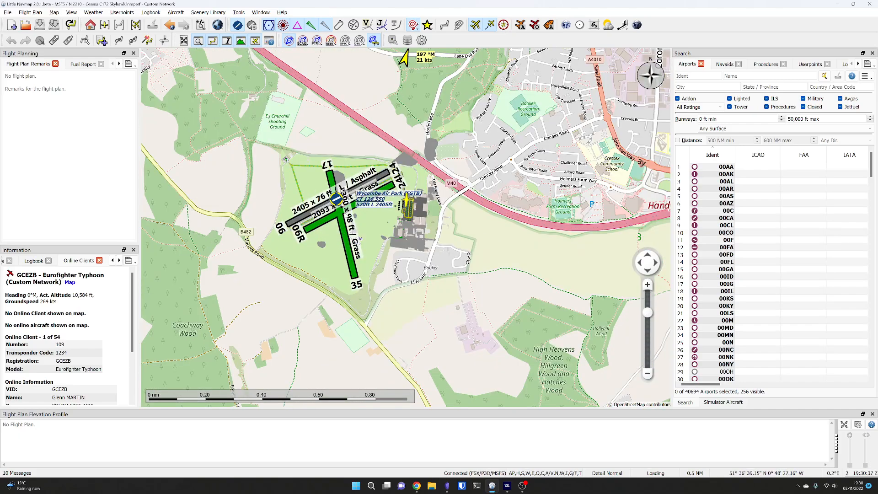
scroll(346, 199, up, 1)
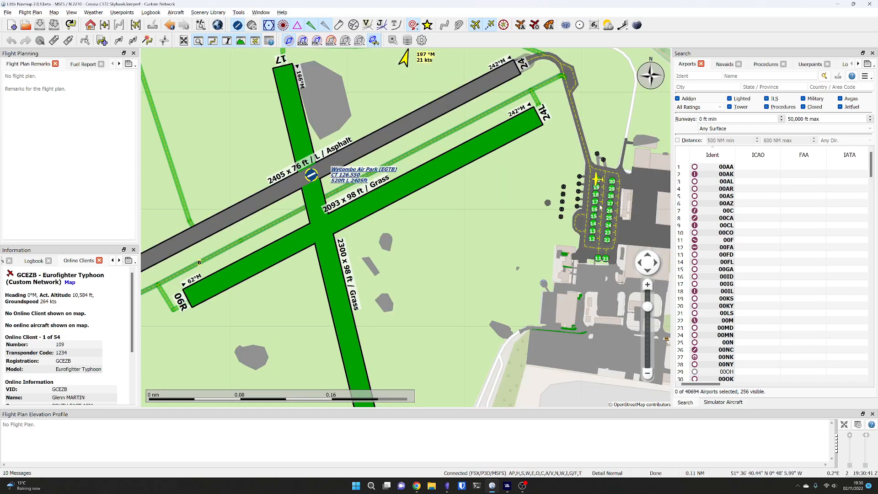
scroll(620, 200, up, 2)
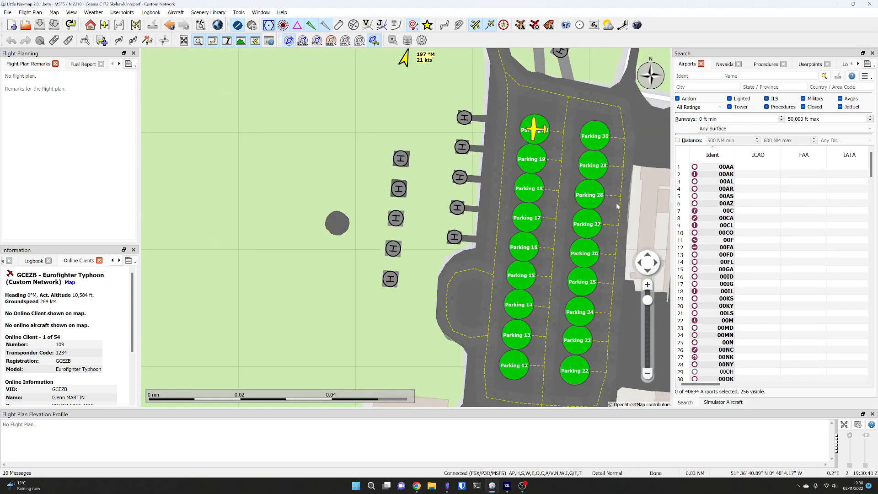
scroll(617, 206, down, 8)
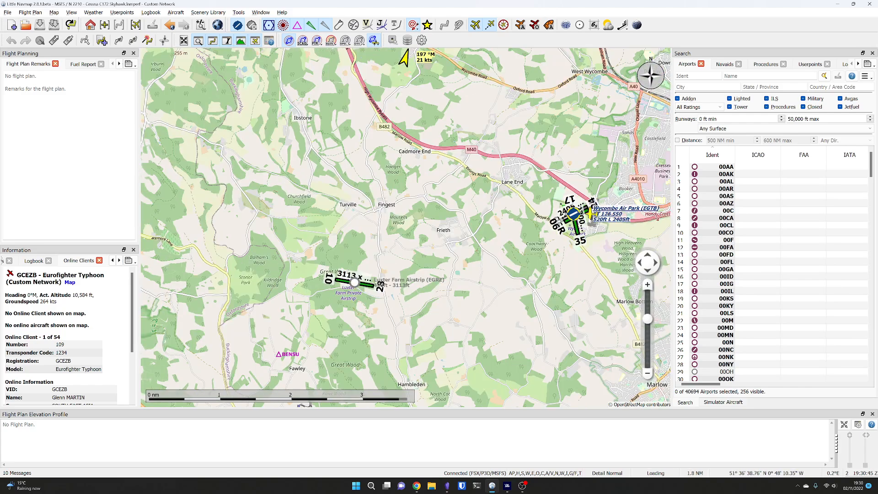
scroll(371, 297, down, 3)
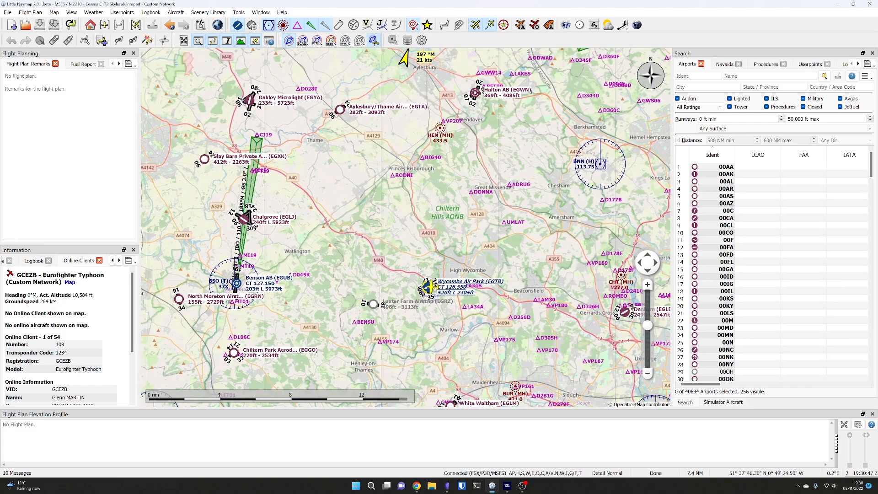
Set Wycombe Air Park (EGTB) as the departure airport of the flight plan.
drag(409, 304, 371, 229)
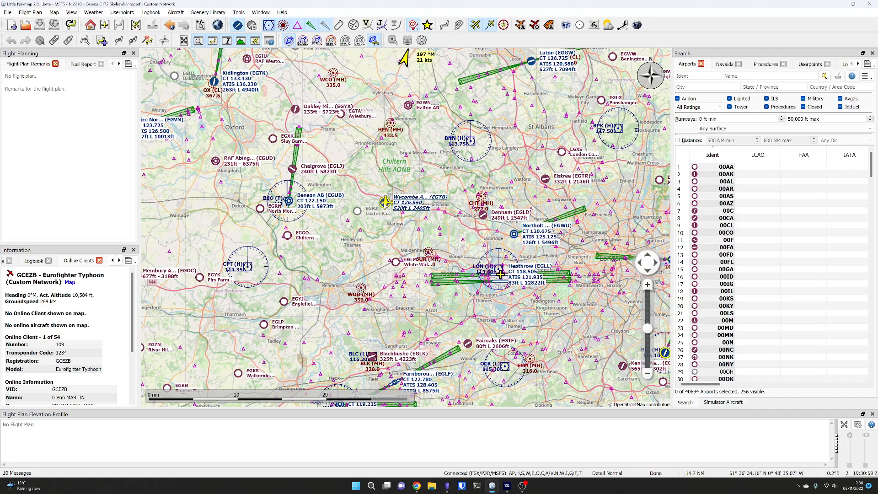
scroll(501, 273, down, 5)
scroll(500, 271, up, 5)
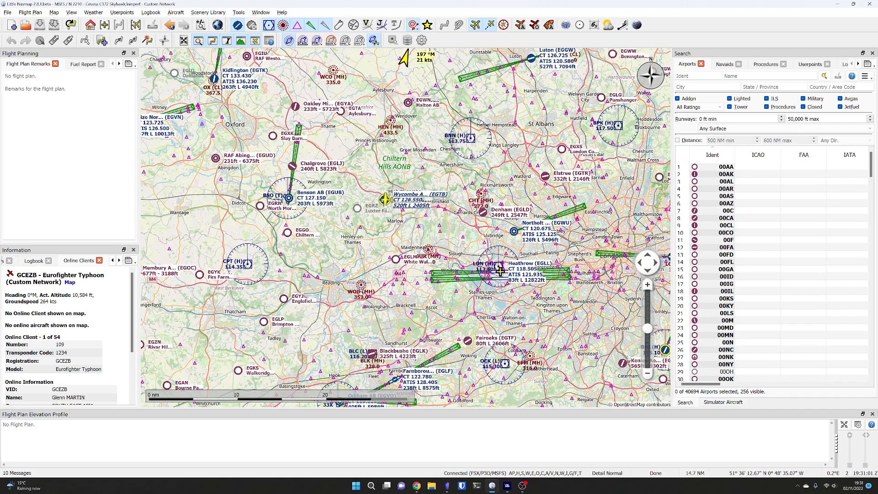
mouse_move(387, 202)
scroll(319, 235, down, 2)
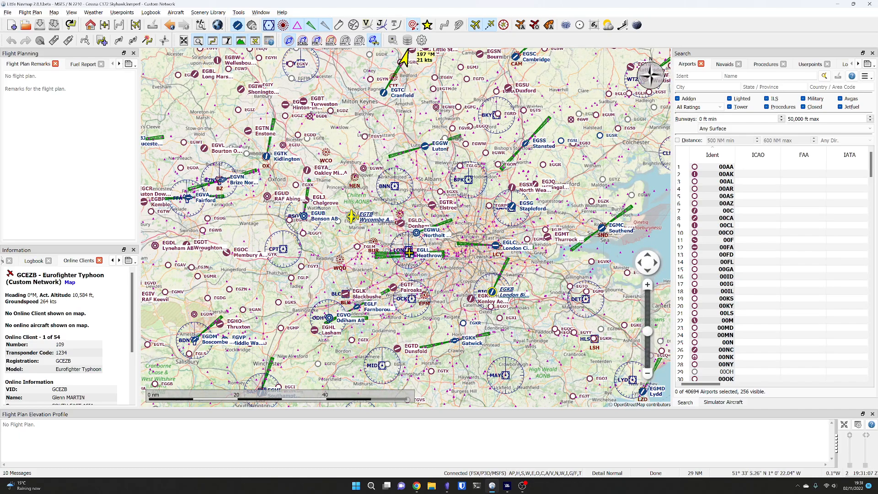
drag(320, 234, 362, 235)
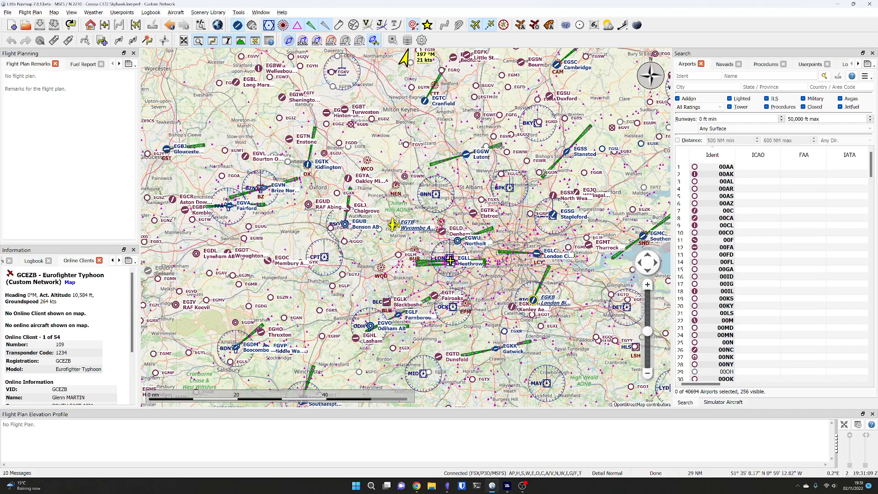
scroll(390, 230, up, 4)
scroll(417, 235, up, 4)
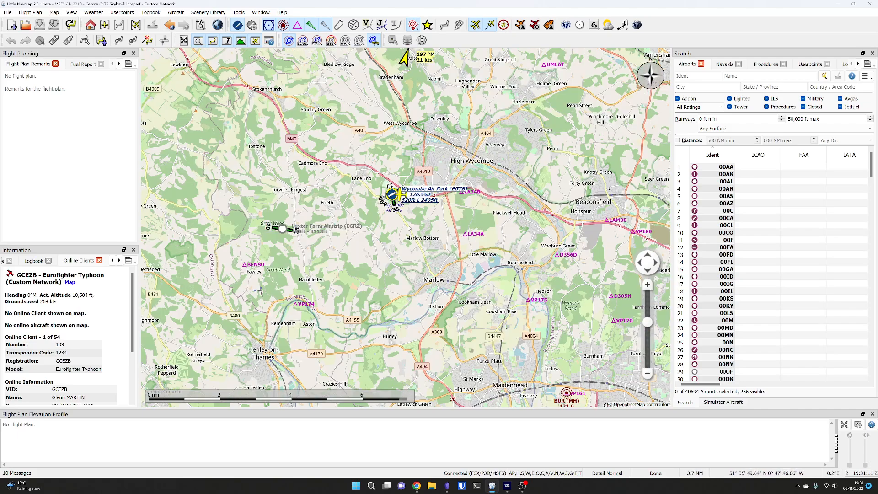
drag(387, 190, 519, 259)
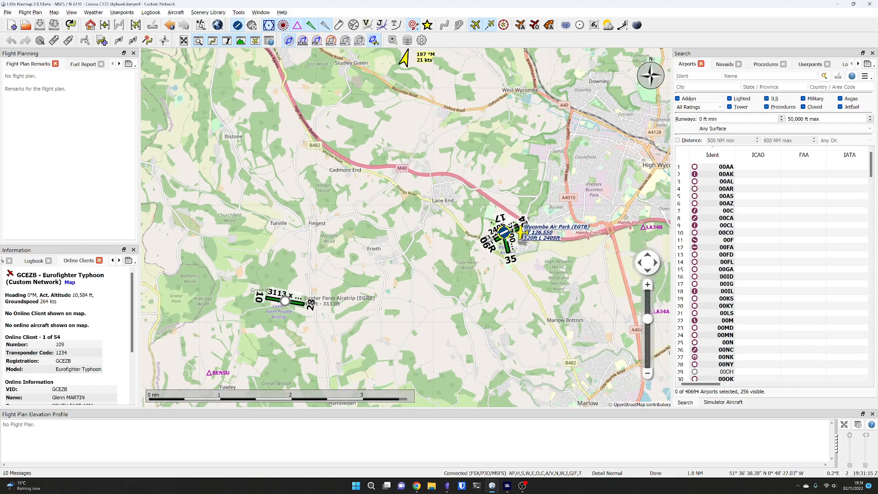
right_click(506, 235)
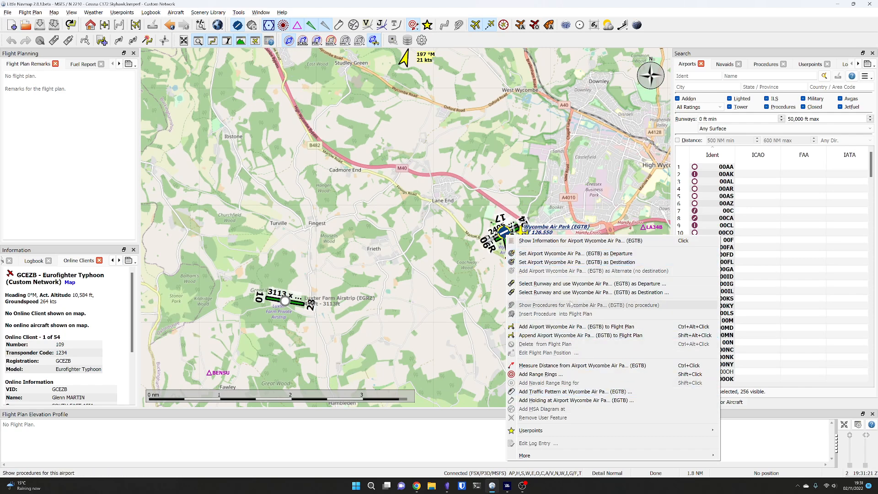
click(616, 254)
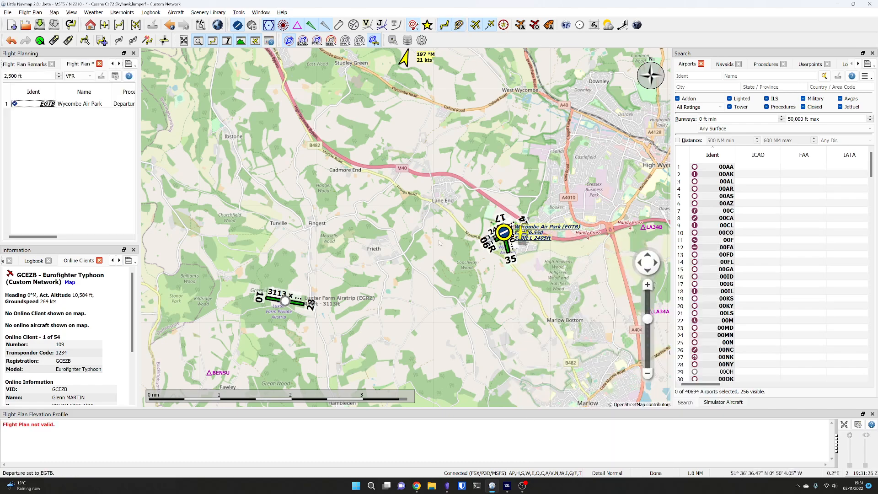
Add the Compton (CPT) VORDME southwest of Wycombe to the flight plan.
scroll(446, 245, down, 2)
scroll(447, 247, down, 3)
drag(406, 237, 475, 223)
scroll(458, 251, up, 3)
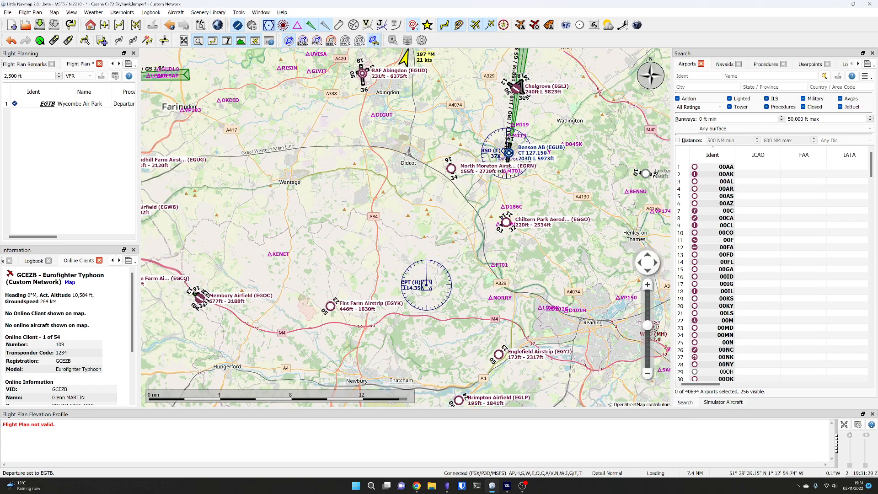
right_click(426, 285)
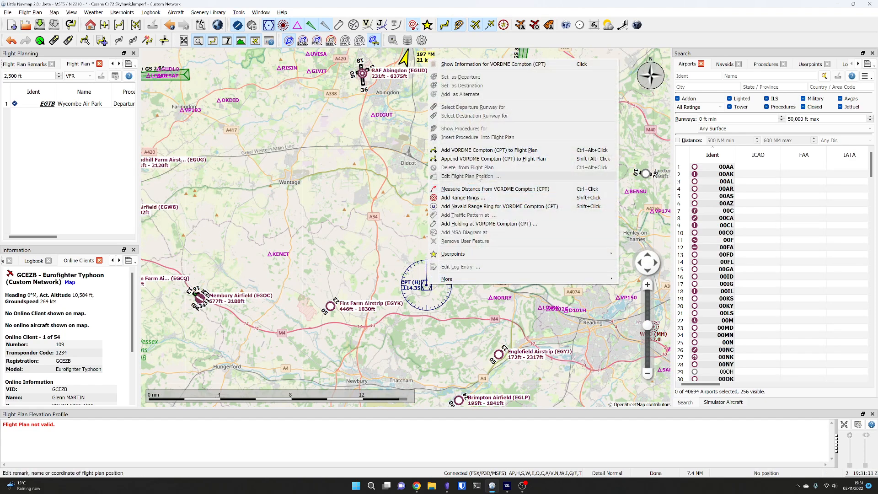
click(477, 151)
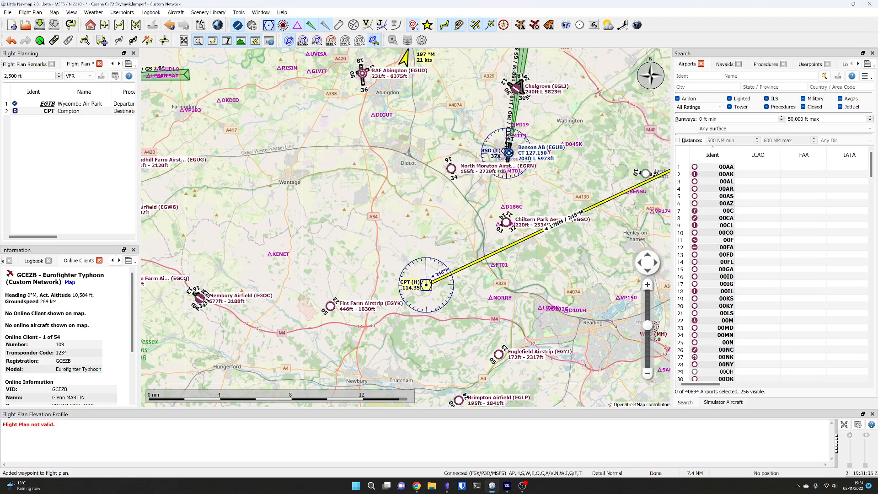
Add Kidlington airport (EGTK), north of Oxford, to the flight plan as an airport rather than the Oxford NDB.
scroll(377, 246, down, 2)
drag(377, 246, 400, 284)
right_click(411, 162)
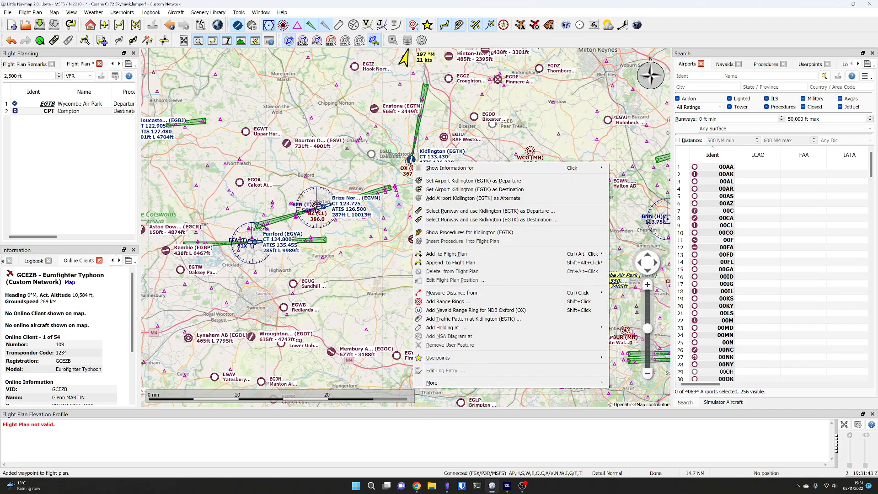
mouse_move(454, 257)
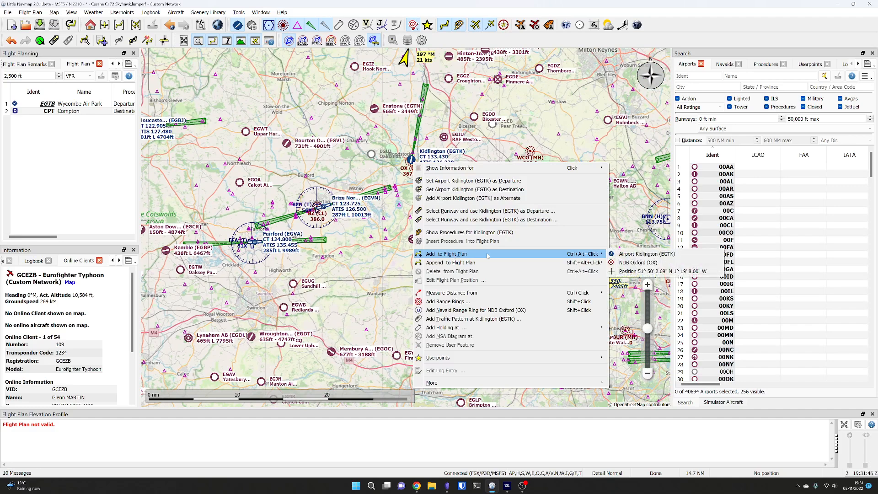
click(626, 254)
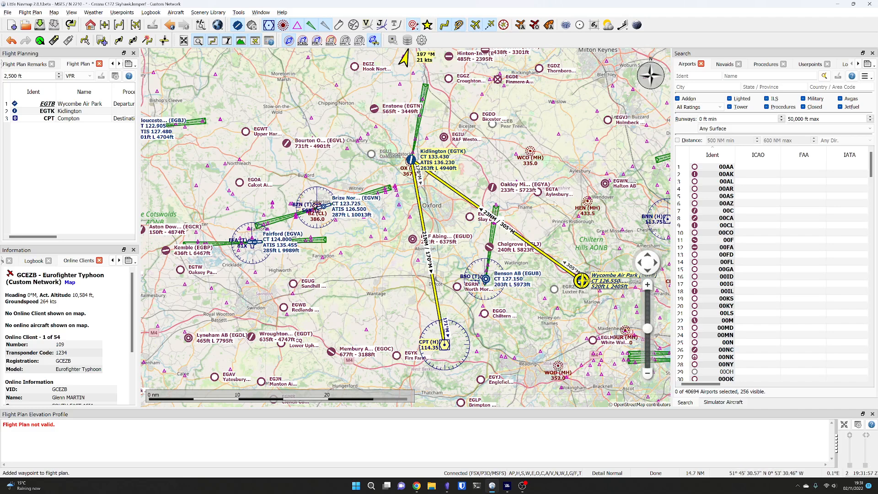
Undo the Kidlington insertion and append Kidlington (EGTK) after Compton (CPT), making it the final leg of the flight plan.
key(ctrl+z)
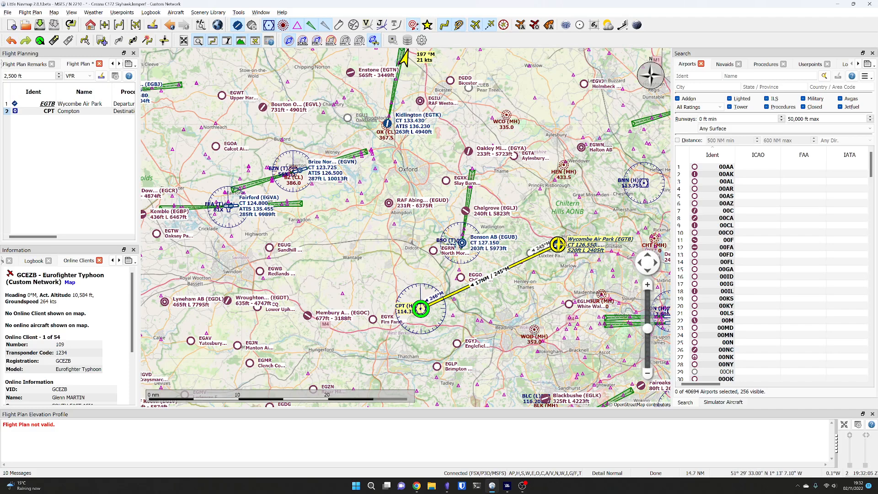
right_click(421, 309)
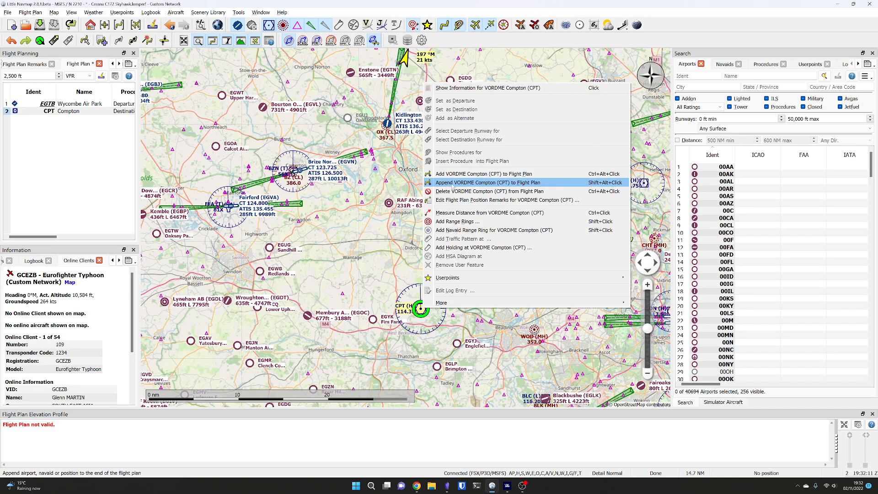
click(452, 183)
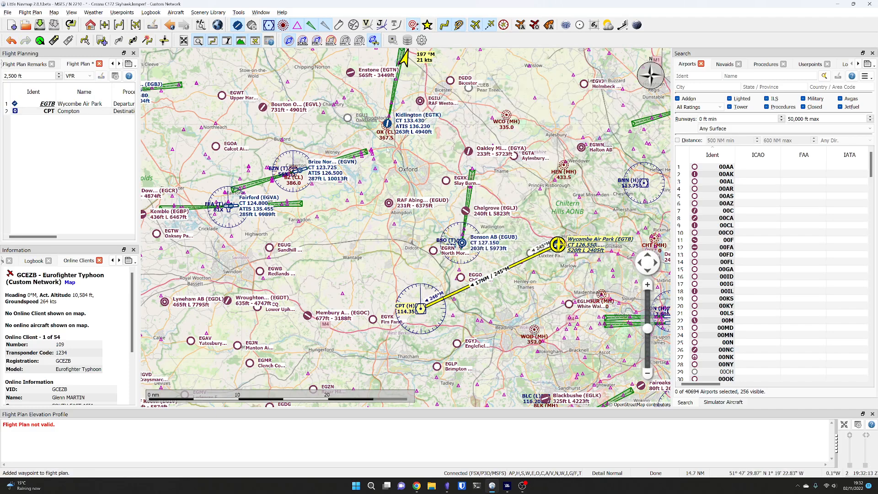
right_click(388, 123)
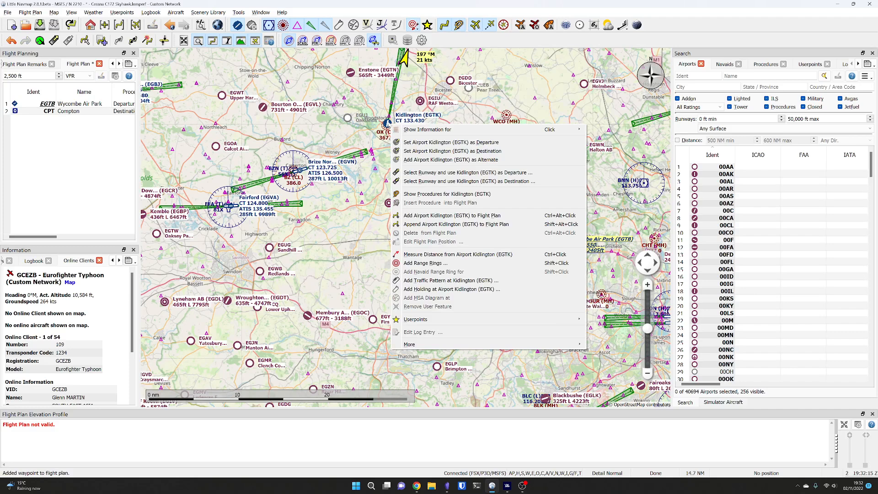
click(432, 224)
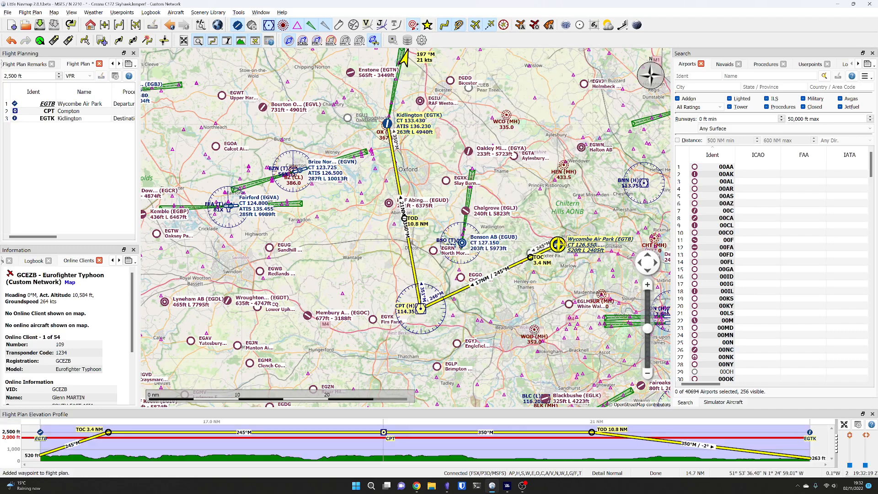
Examine the route on the map, then widen the flight plan table and check its Compton and Kidlington legs.
scroll(459, 234, up, 2)
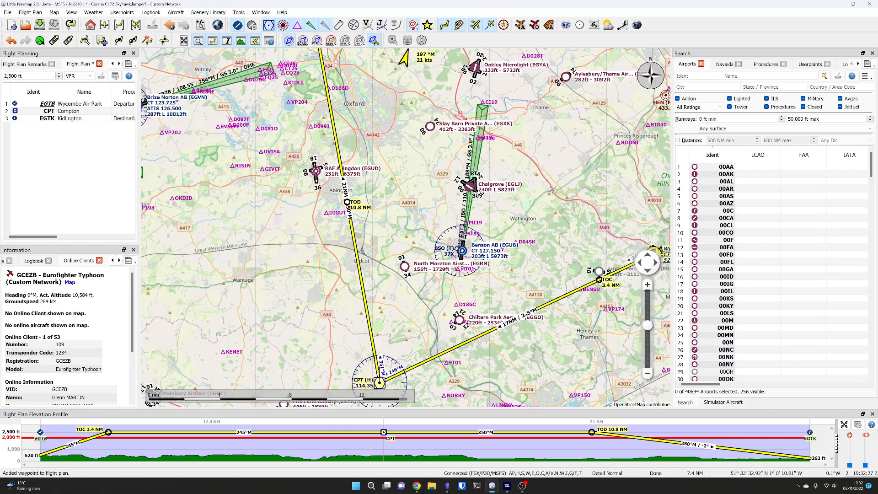
drag(388, 174, 475, 268)
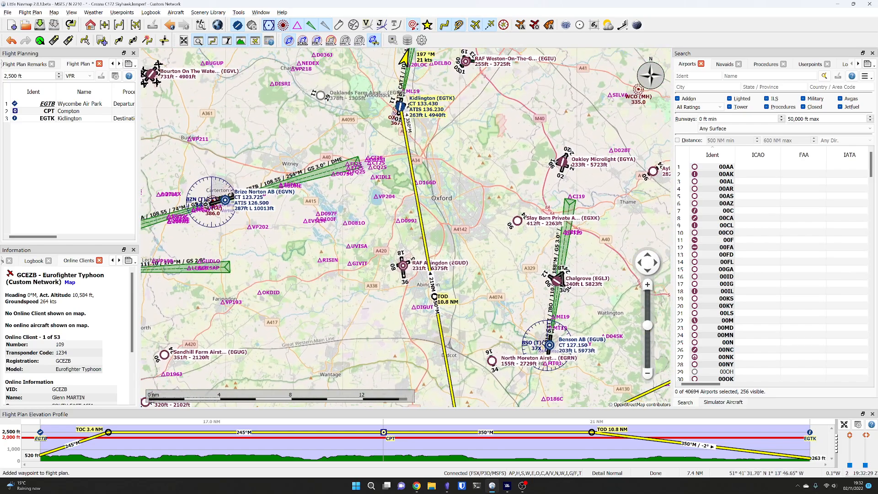
scroll(423, 160, down, 2)
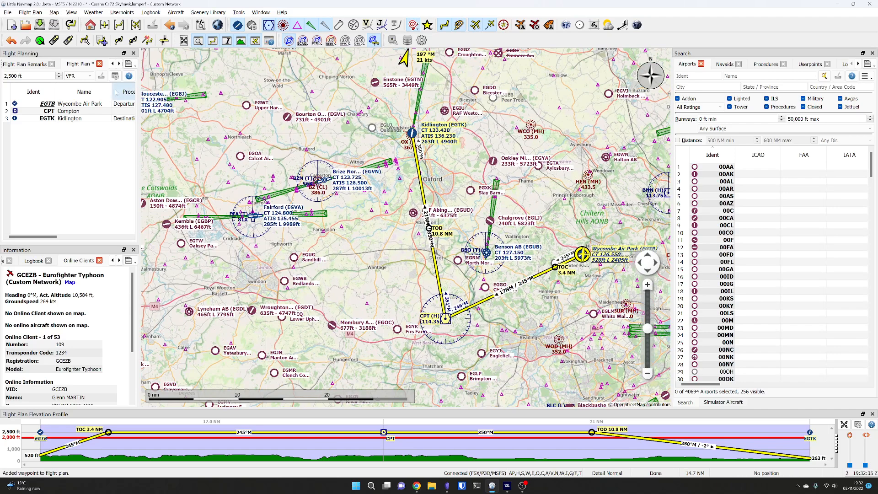
drag(139, 117, 389, 117)
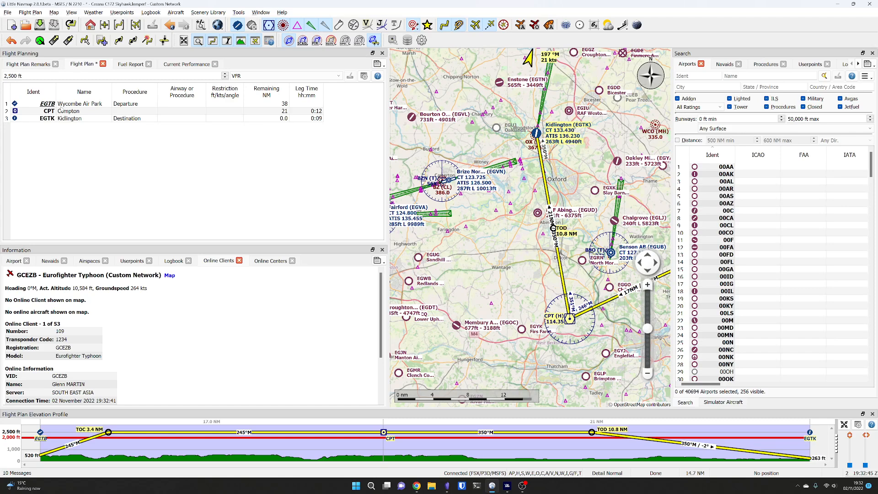
click(84, 113)
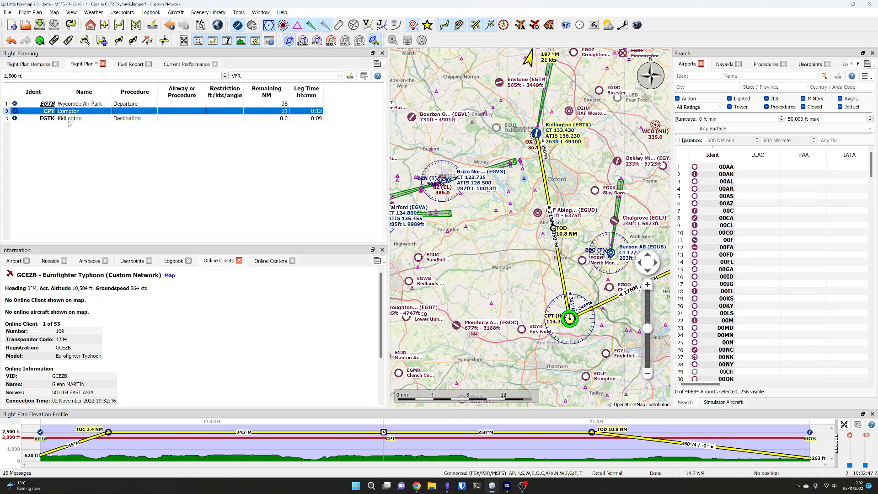
click(70, 122)
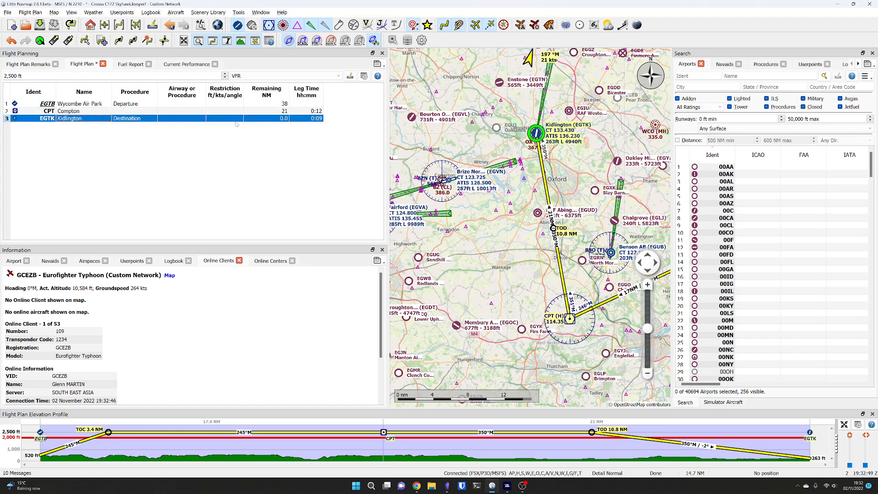
Hide the Procedure, Airway or Procedure, and Restriction columns from the flight plan table, and narrow the flight planning pane.
click(364, 76)
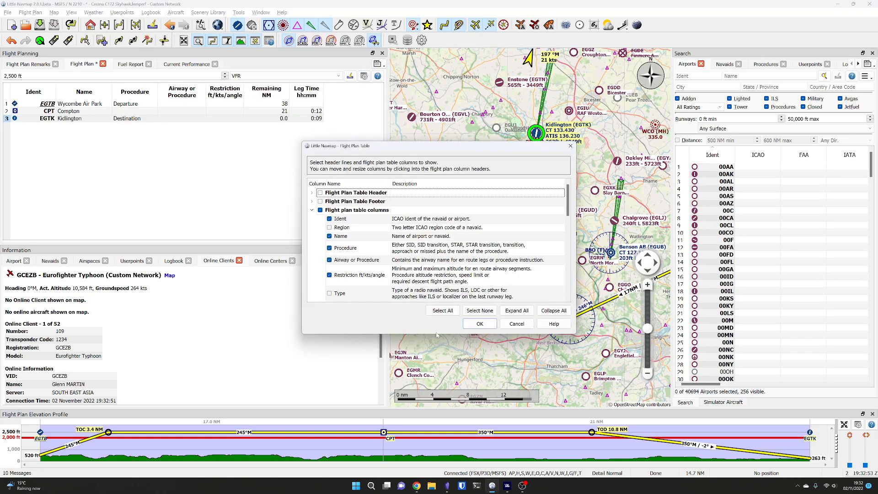
drag(432, 336, 440, 378)
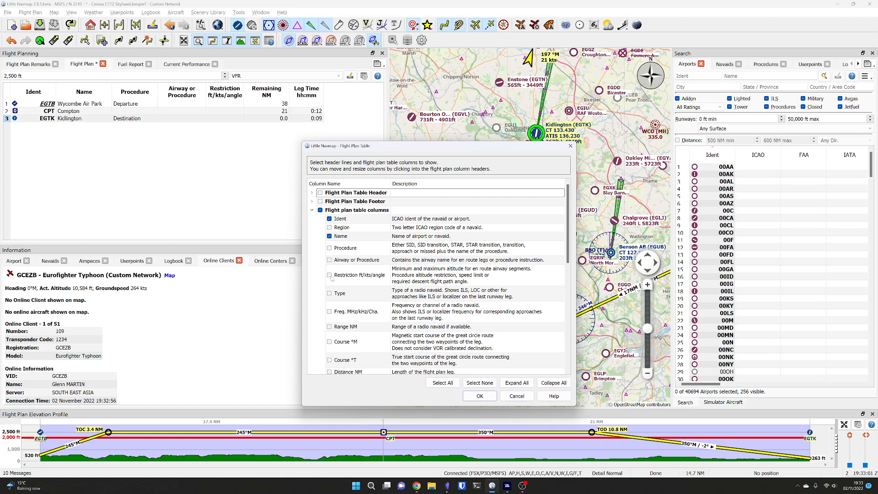
scroll(331, 278, down, 6)
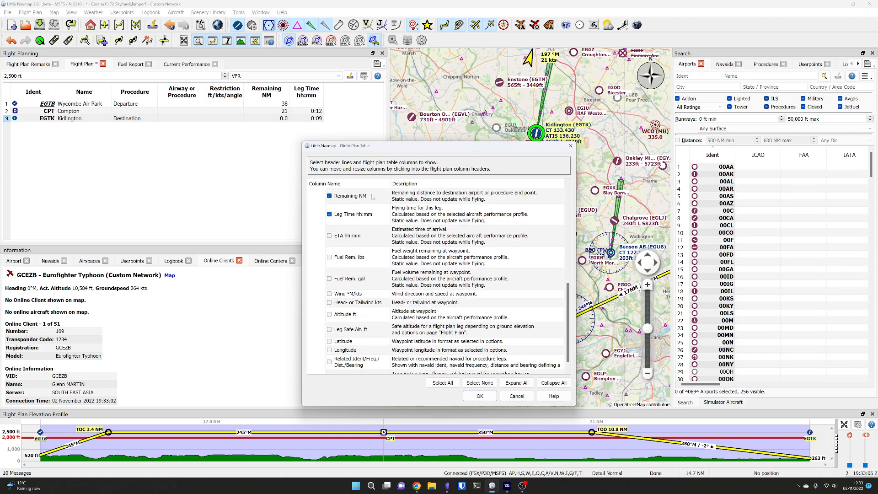
click(476, 398)
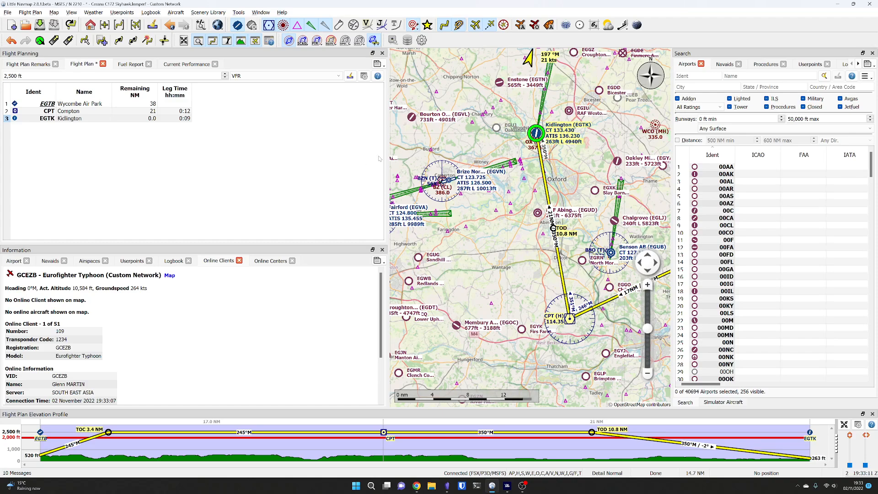
drag(388, 155, 231, 155)
Measure the distance from Wycombe Air Park (EGTB) to Englefield Airstrip (EGYJ) on the map.
scroll(385, 200, down, 2)
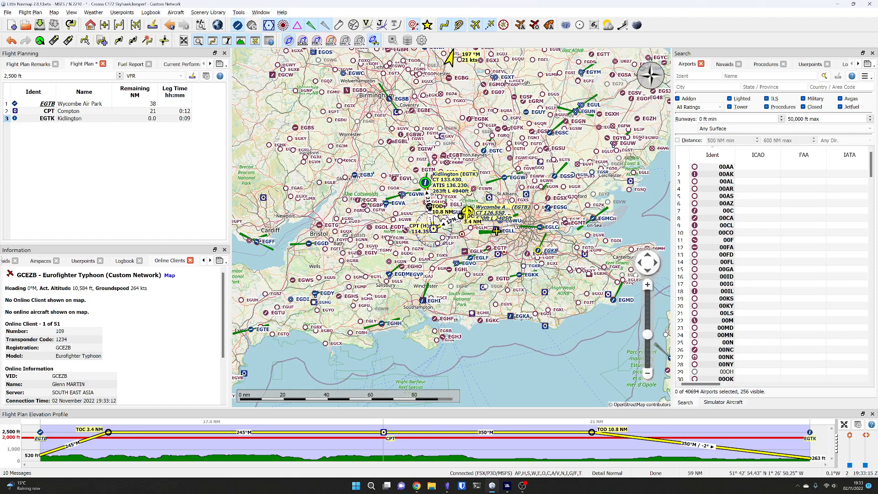
scroll(433, 202, up, 2)
drag(440, 177, 443, 167)
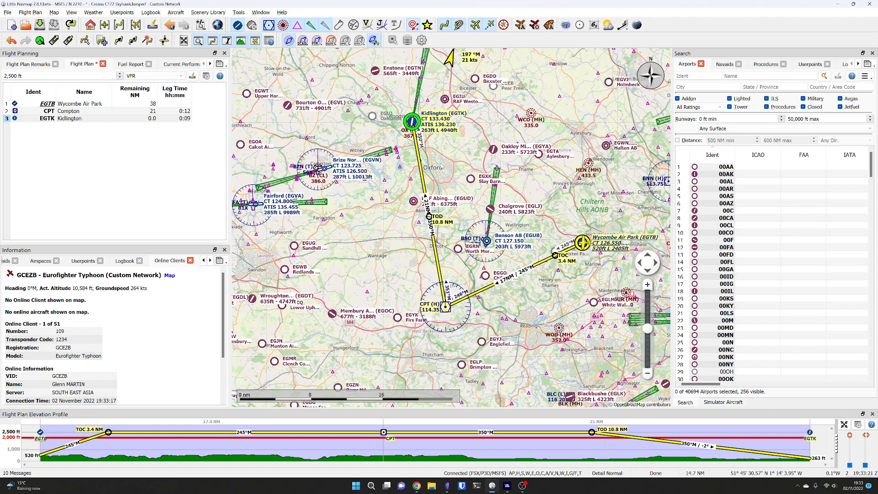
scroll(442, 192, down, 2)
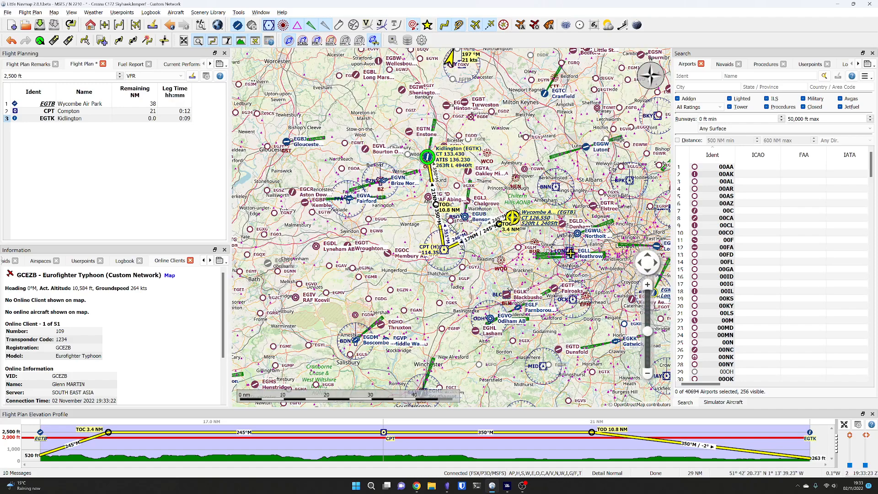
scroll(481, 165, up, 4)
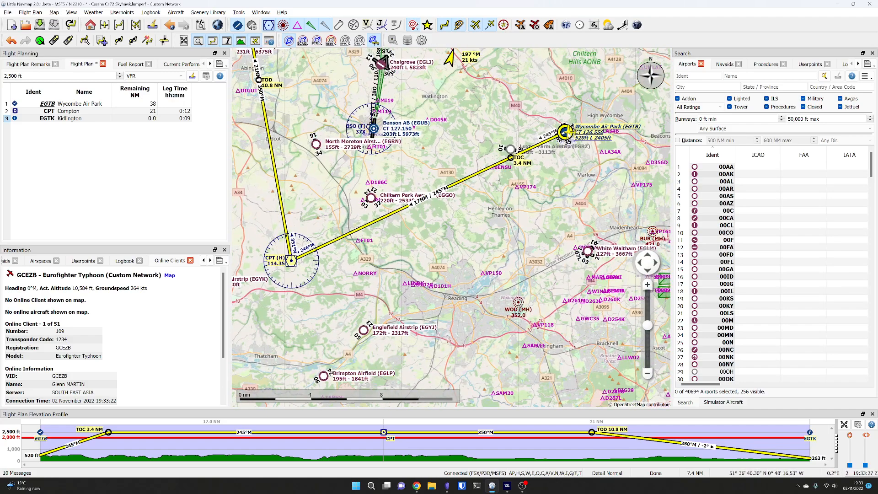
right_click(569, 134)
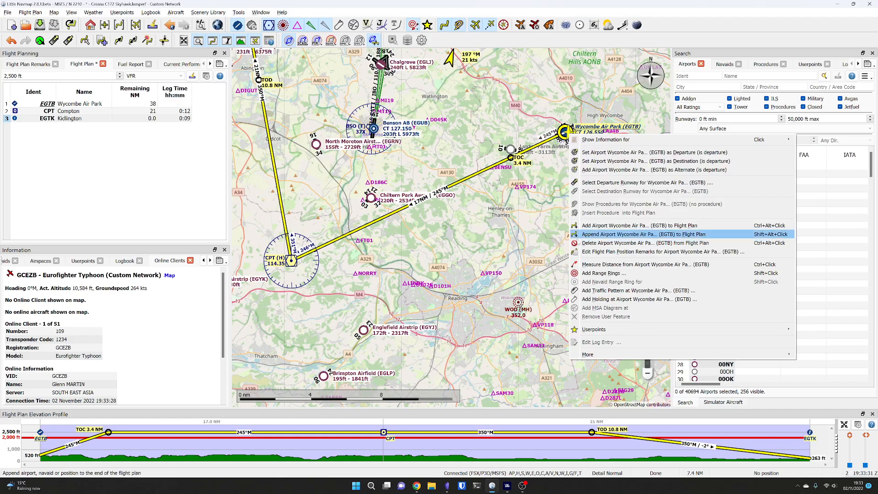
click(604, 265)
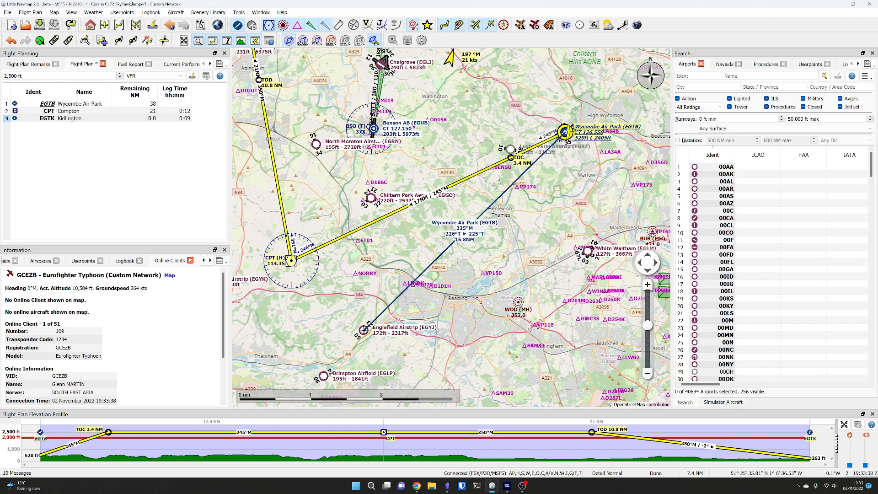
click(363, 330)
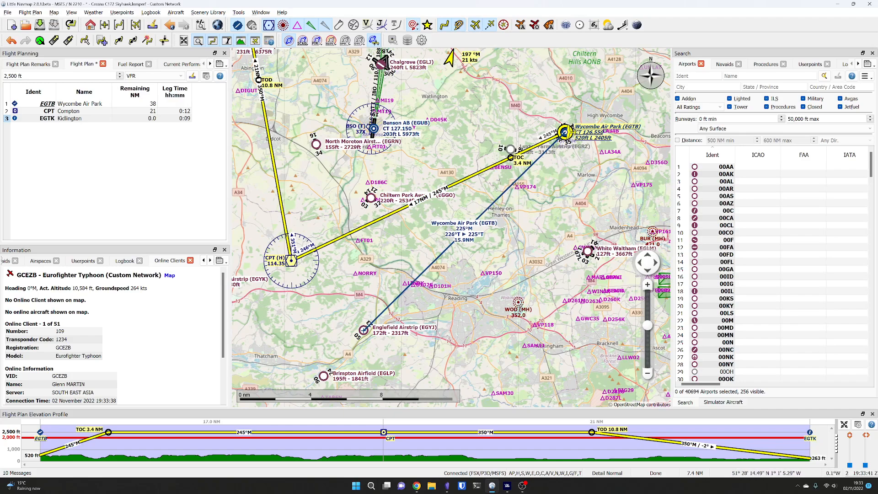
Remove the distance measurement between Wycombe Air Park and Englefield Airstrip from the map.
drag(350, 247, 342, 210)
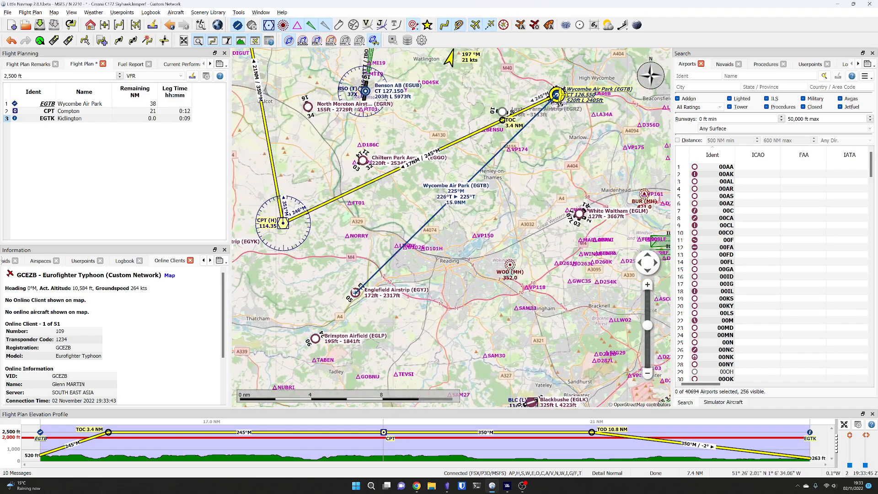
right_click(356, 293)
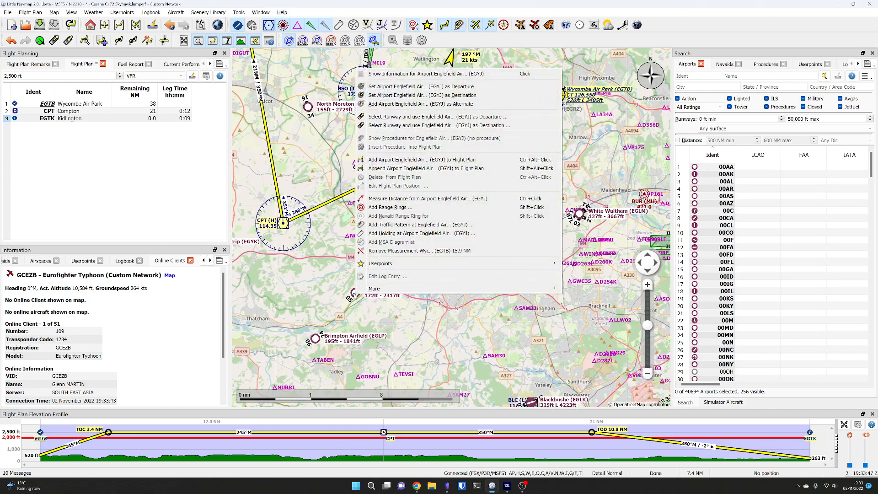
click(409, 252)
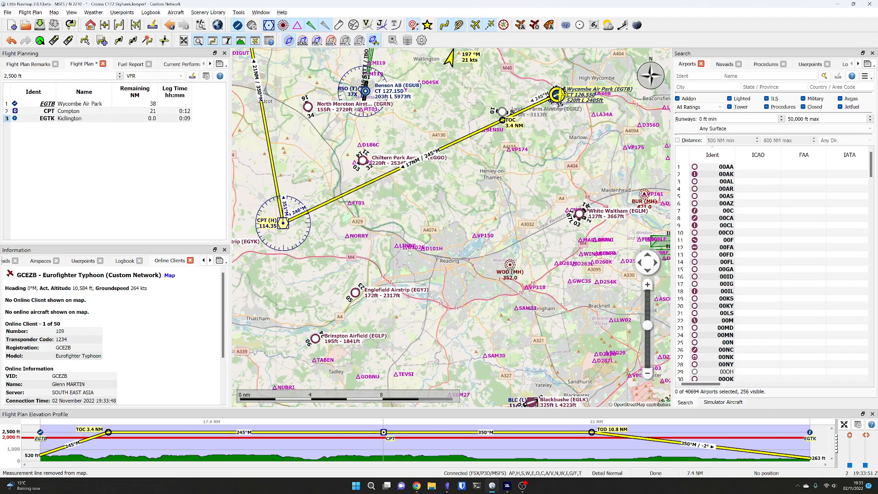
Add range rings with radii of 10, 50 and 100 NM around Wycombe Air Park (EGTB).
drag(471, 185, 452, 230)
scroll(452, 231, down, 4)
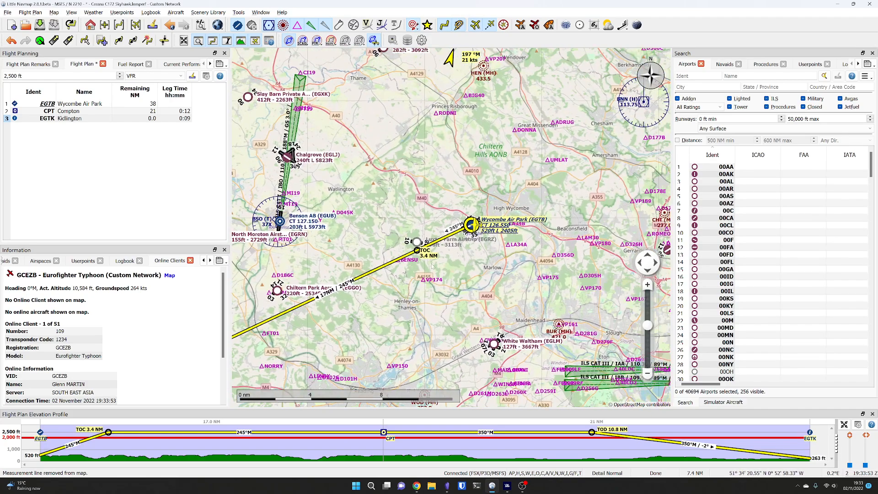
right_click(451, 252)
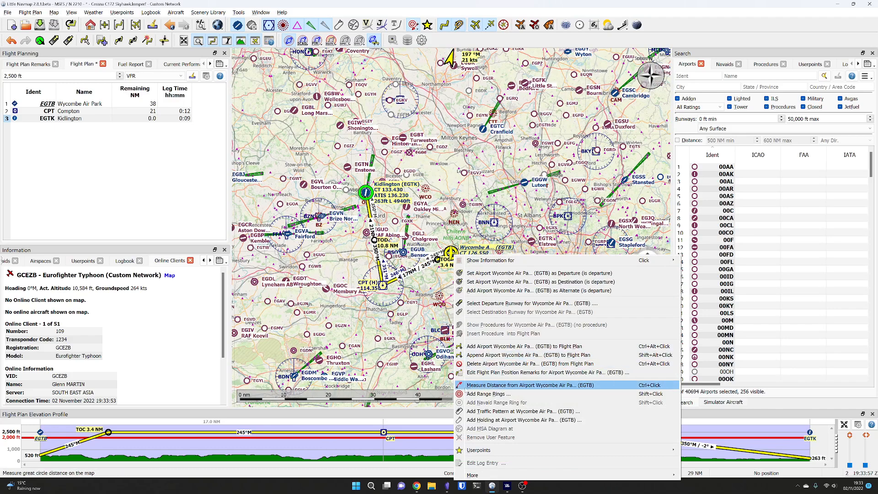
click(469, 395)
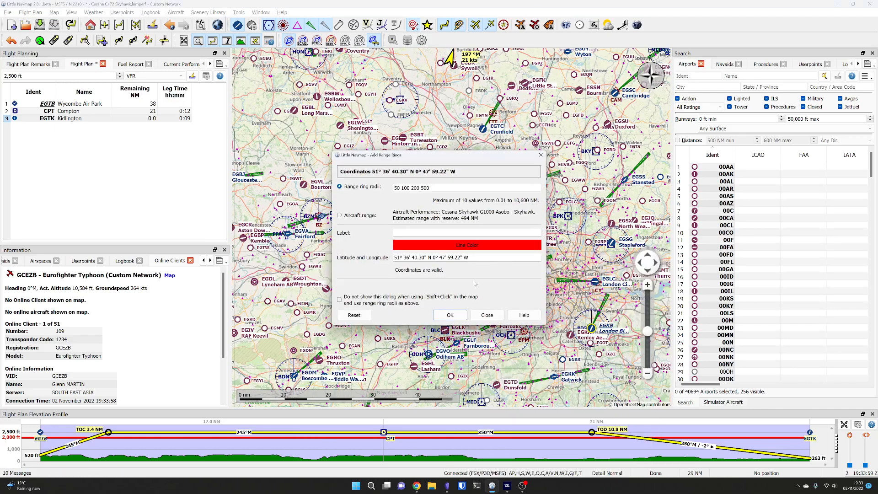
click(351, 187)
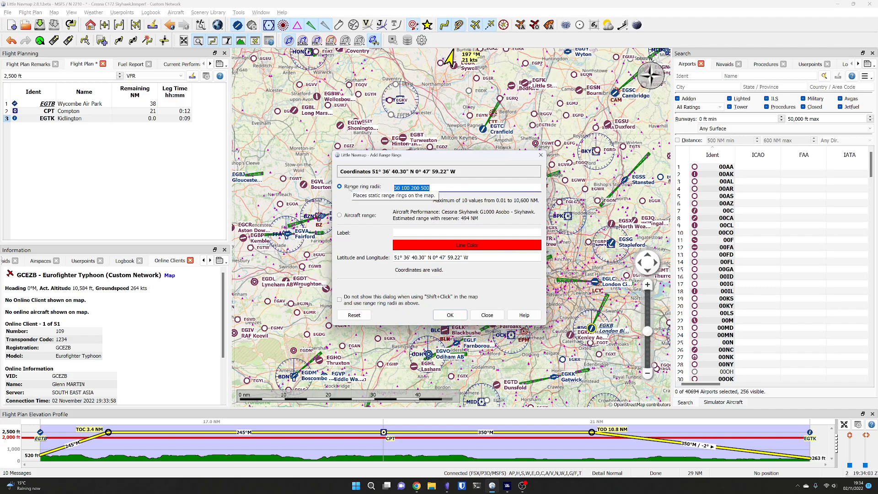
text(10 50 100)
click(448, 315)
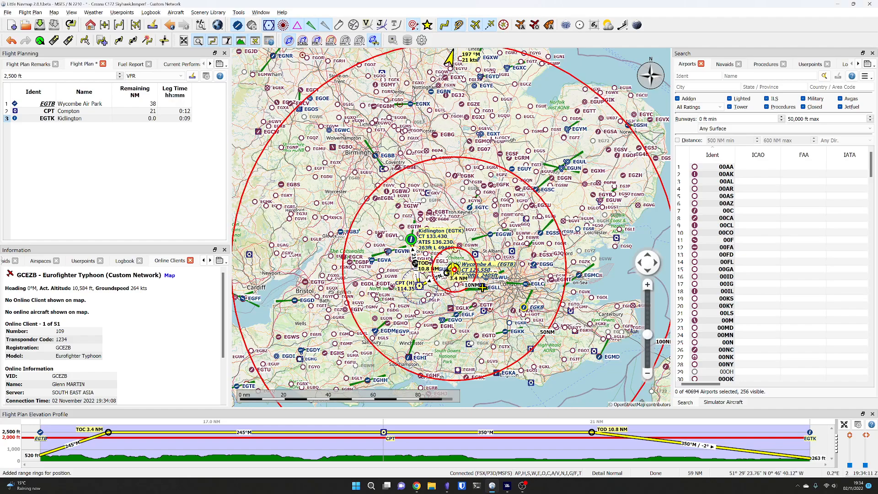
scroll(482, 287, down, 2)
Remove the range rings around Wycombe Air Park (EGTB).
scroll(455, 285, up, 6)
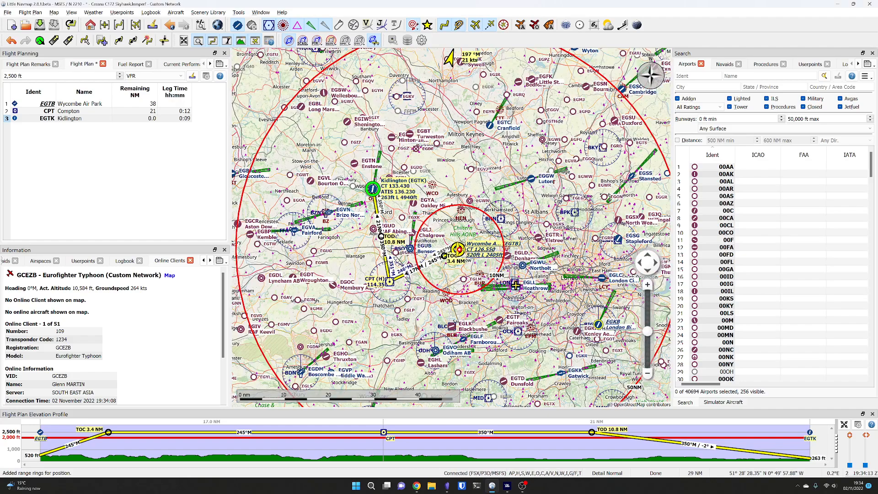
right_click(461, 224)
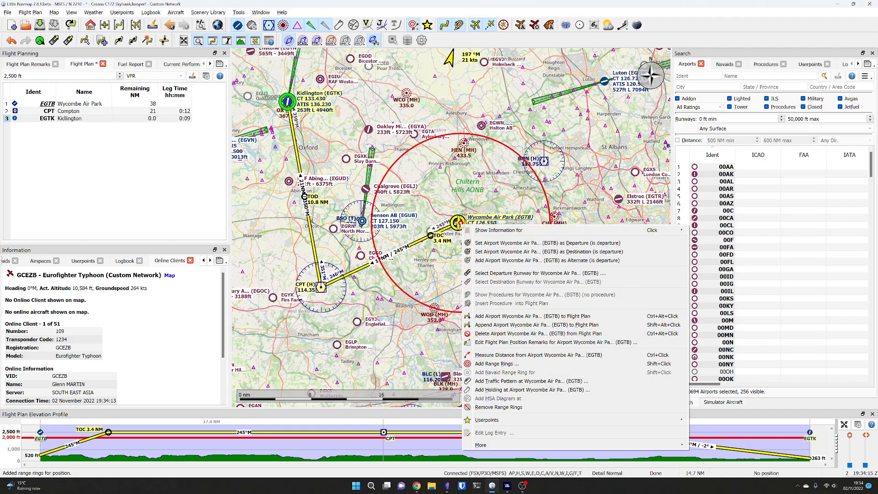
click(479, 407)
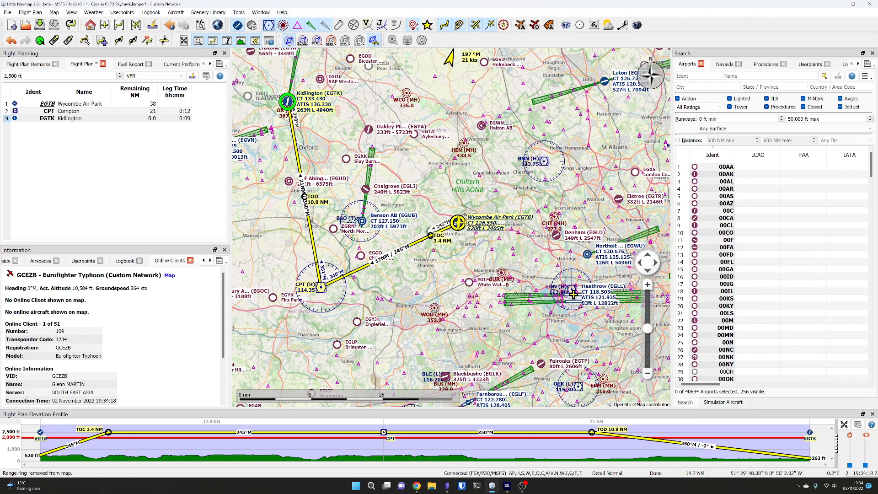
Enlarge the flight plan elevation profile pane so the route's climb, cruise and descent are shown taller.
scroll(448, 277, down, 2)
drag(469, 225, 545, 182)
drag(406, 125, 418, 204)
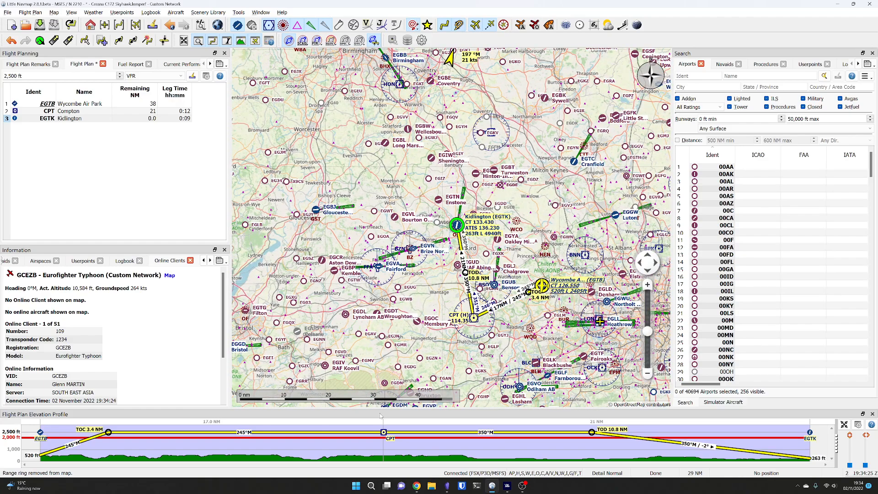
drag(385, 410, 385, 352)
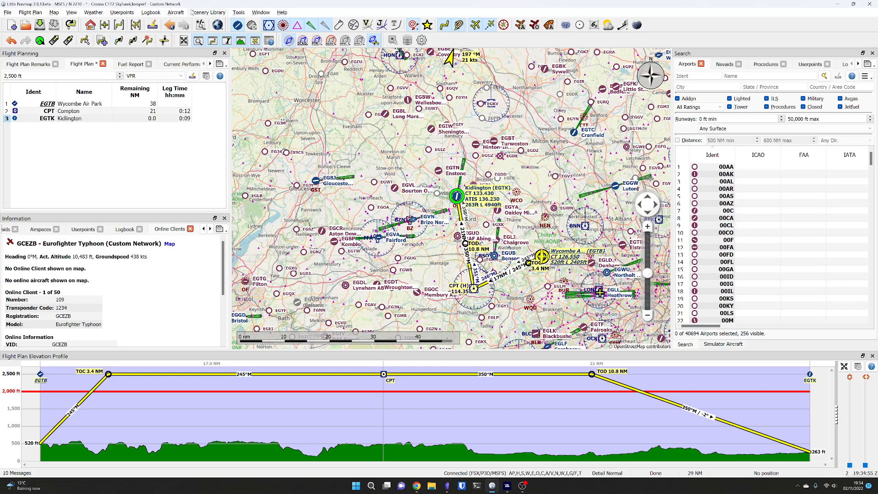
Open the aircraft performance file Cessna C172 Skyhawk.lnmperf from the Aircraft Performance folder.
click(175, 13)
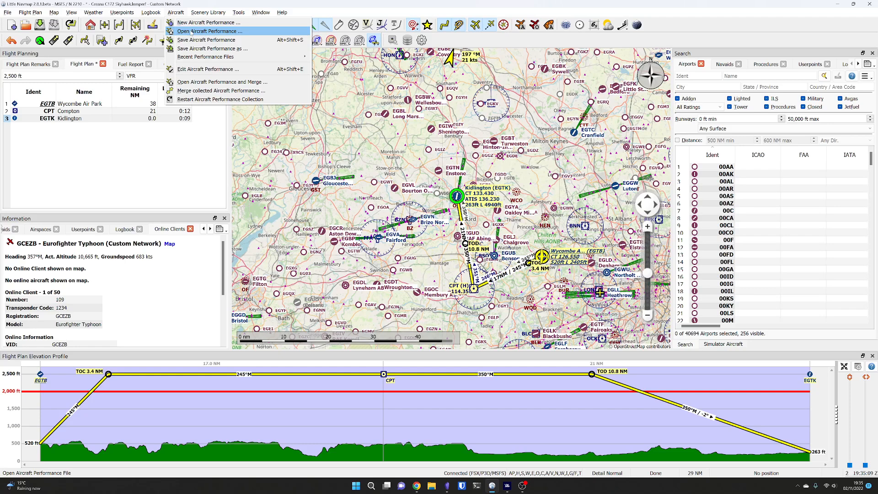
click(191, 32)
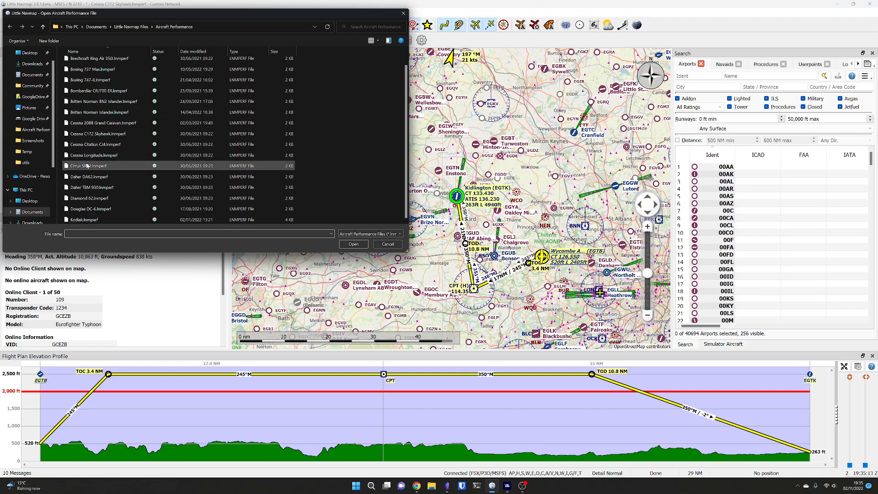
scroll(91, 177, up, 1)
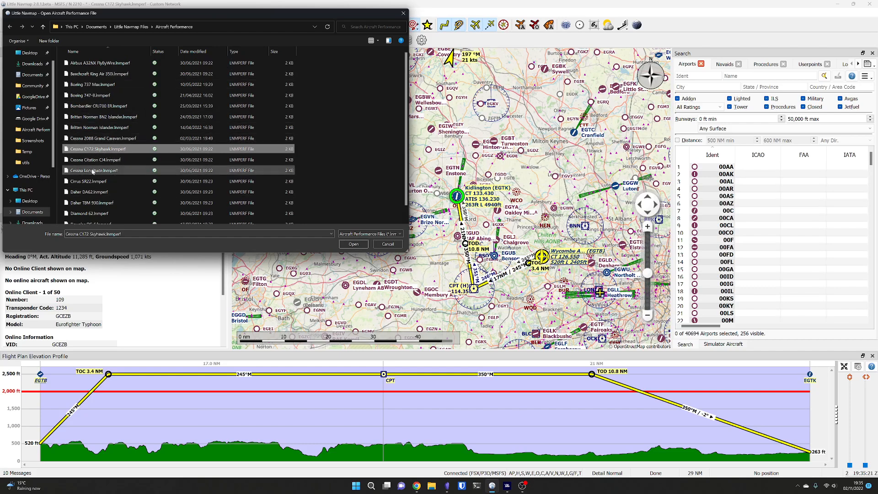
click(365, 245)
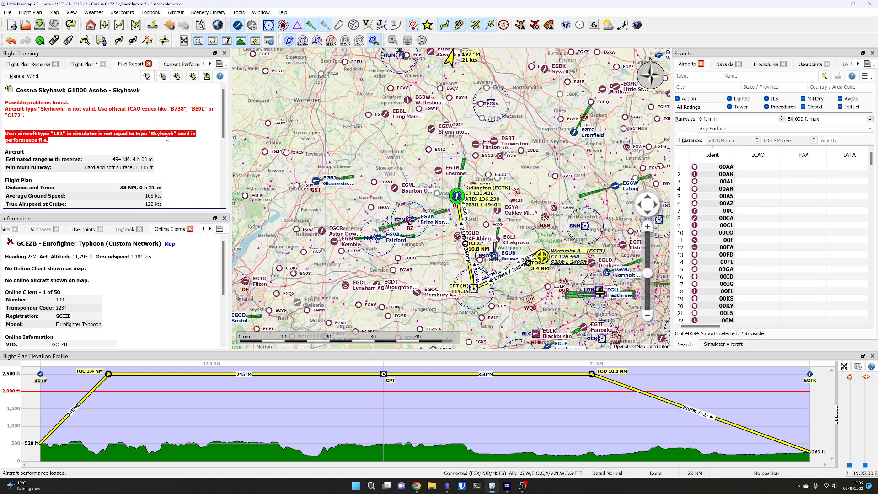
Review the aircraft details and the fuel, climb, cruise and descent settings of a new aircraft performance profile without saving it.
click(29, 64)
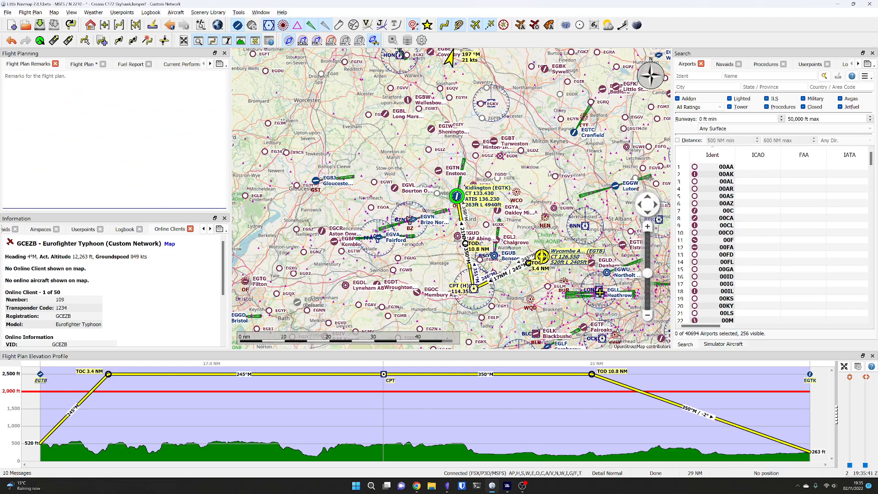
click(172, 13)
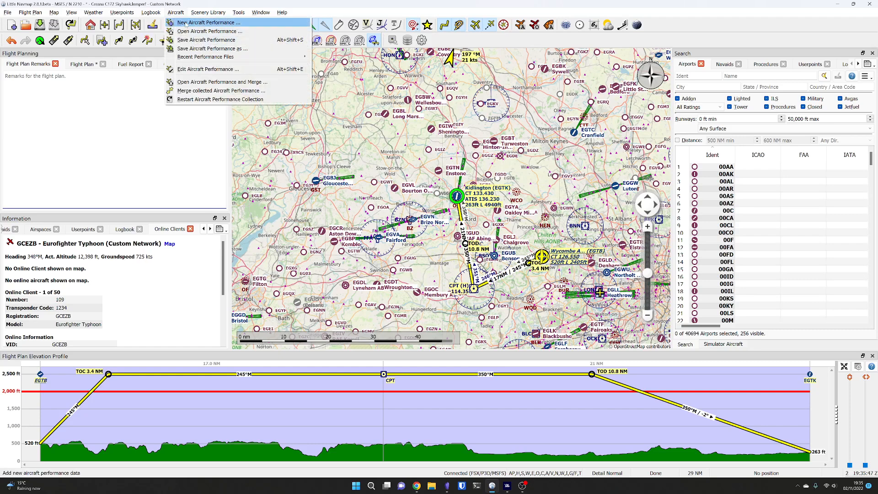
click(186, 22)
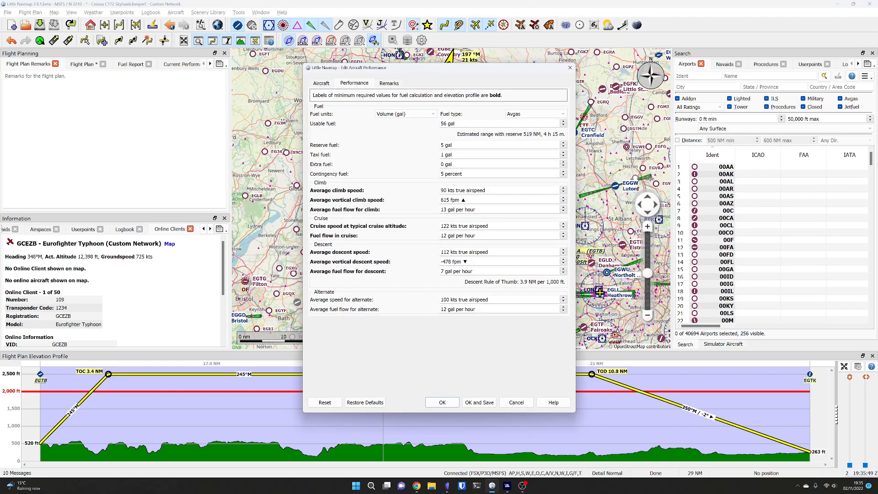
click(322, 84)
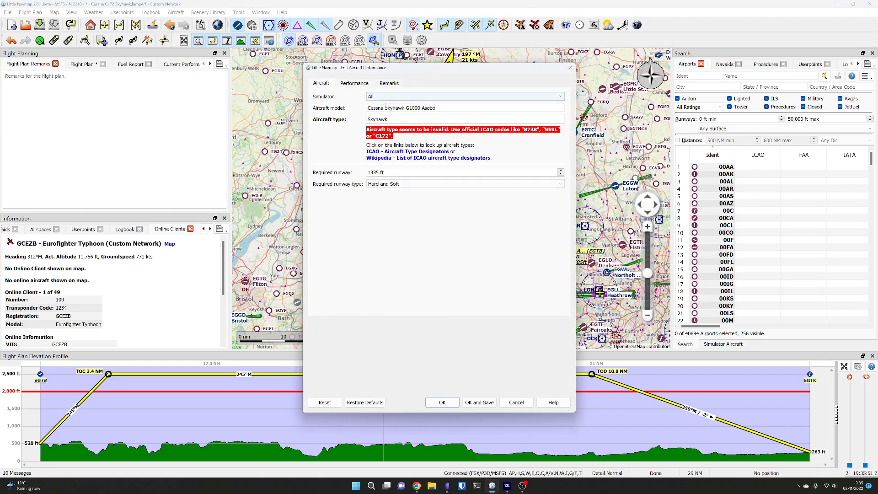
click(350, 84)
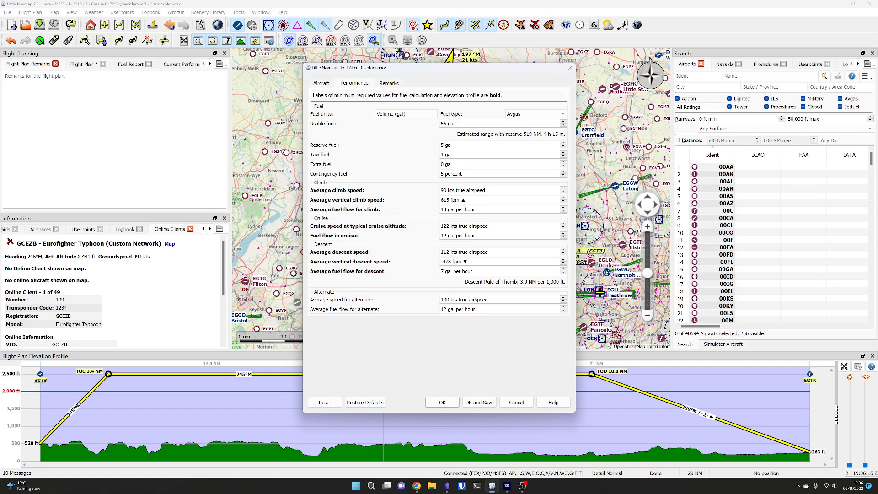
click(570, 67)
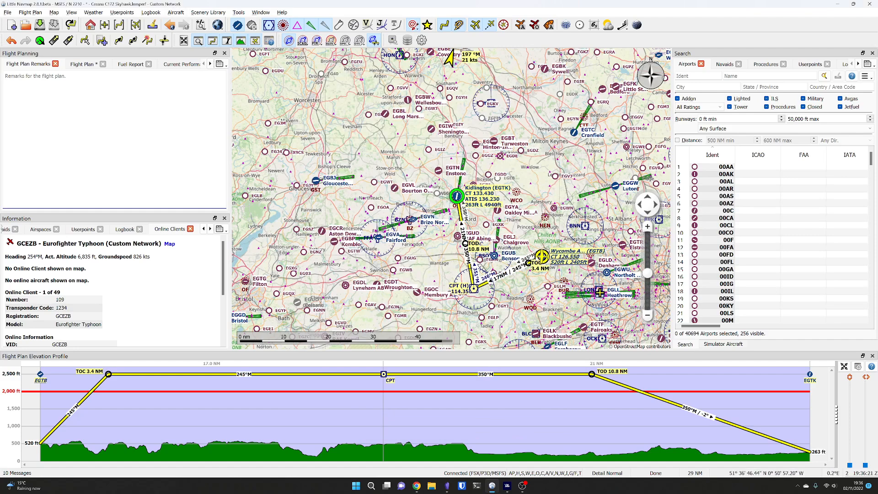
scroll(535, 258, up, 2)
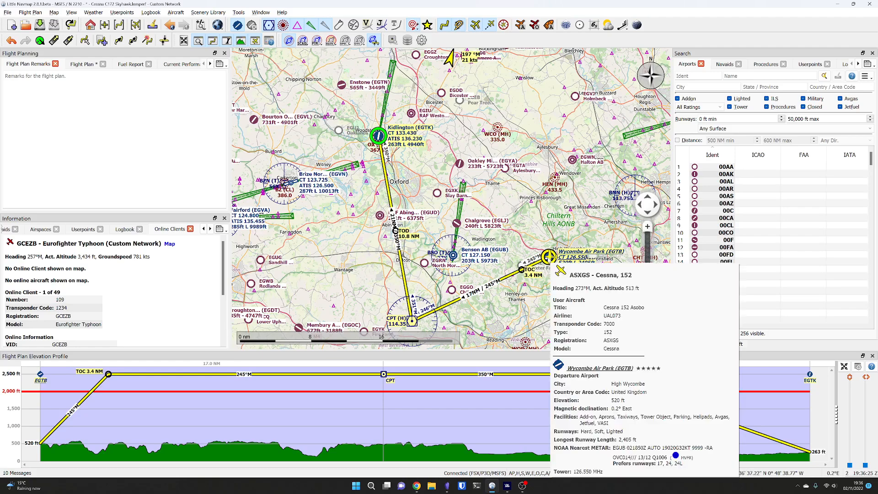
drag(664, 329, 634, 287)
click(175, 12)
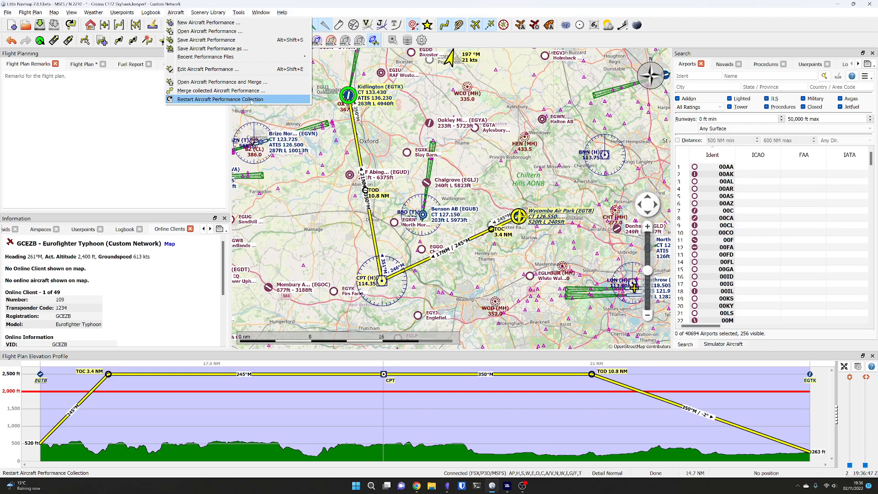
click(251, 100)
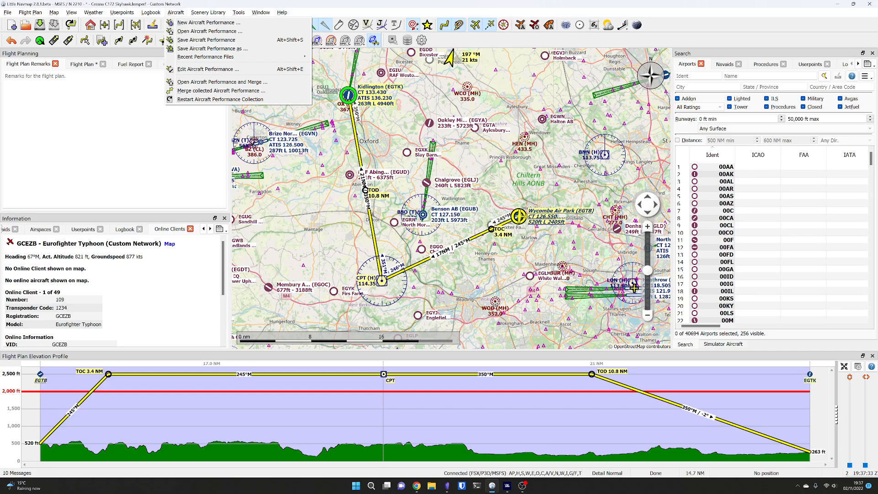
click(174, 119)
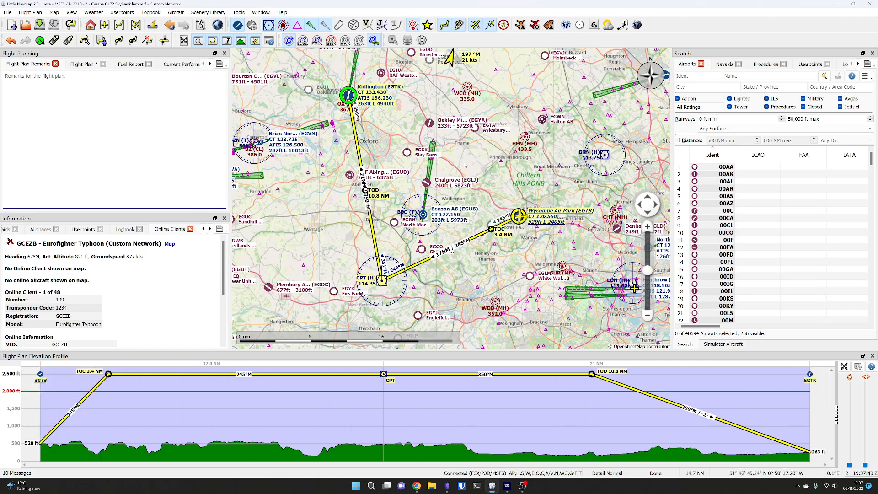
Show the online client aircraft on the map around the flight plan route.
scroll(462, 184, down, 2)
drag(472, 145, 461, 188)
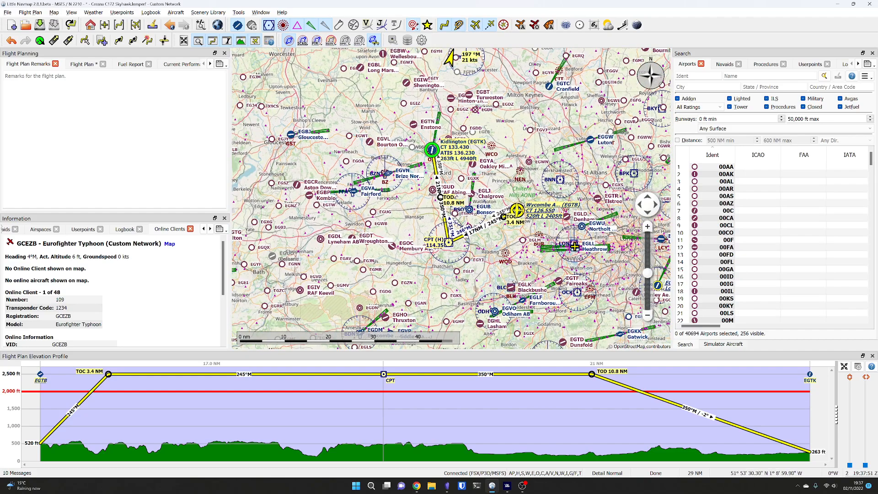
scroll(515, 201, up, 2)
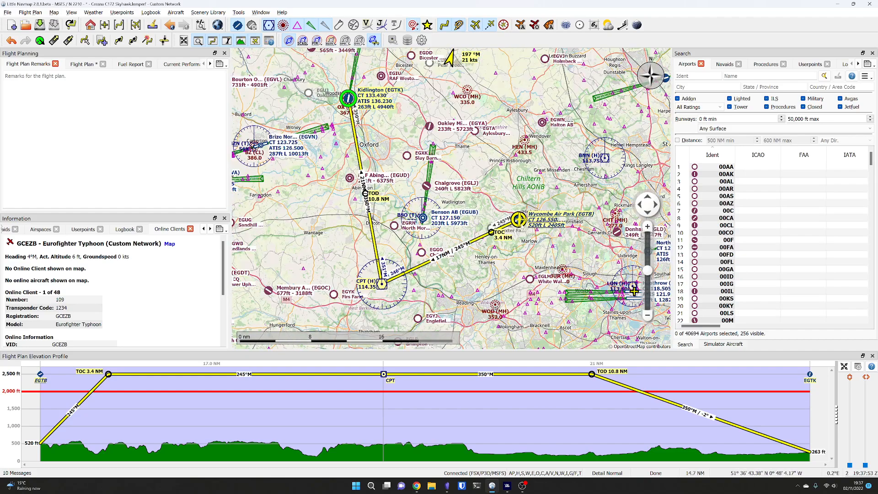
scroll(485, 216, down, 2)
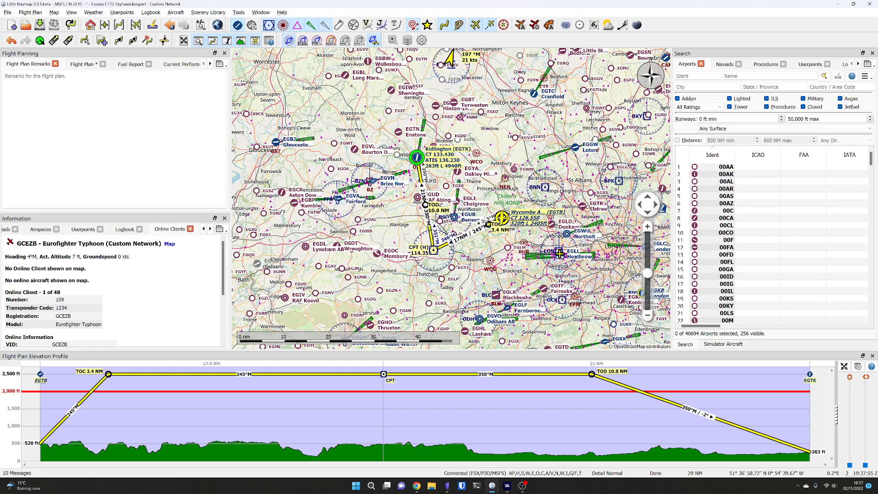
mouse_move(482, 174)
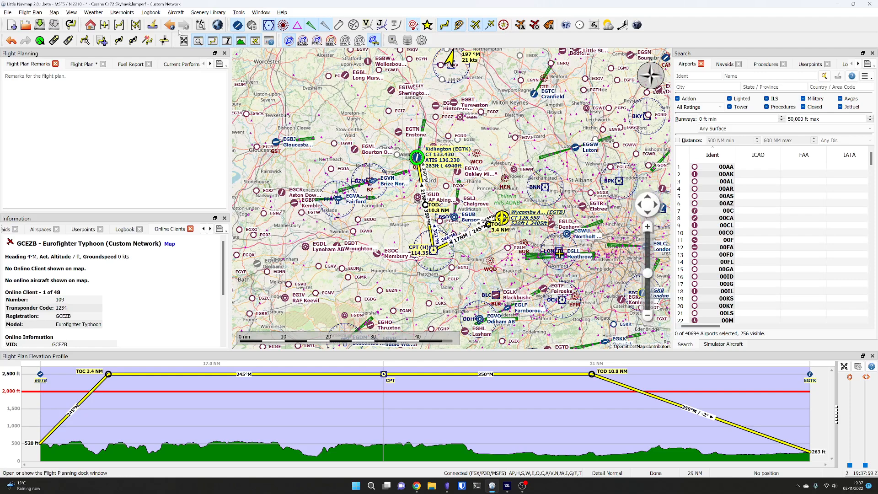
click(536, 26)
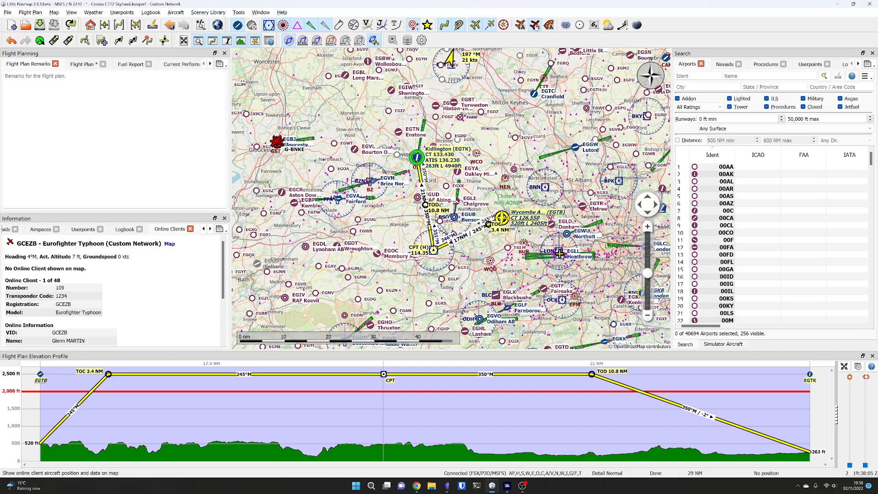
Find the online aircraft flying near Les Eplatures airport (LSGC), close to the French-Swiss border.
scroll(428, 221, down, 3)
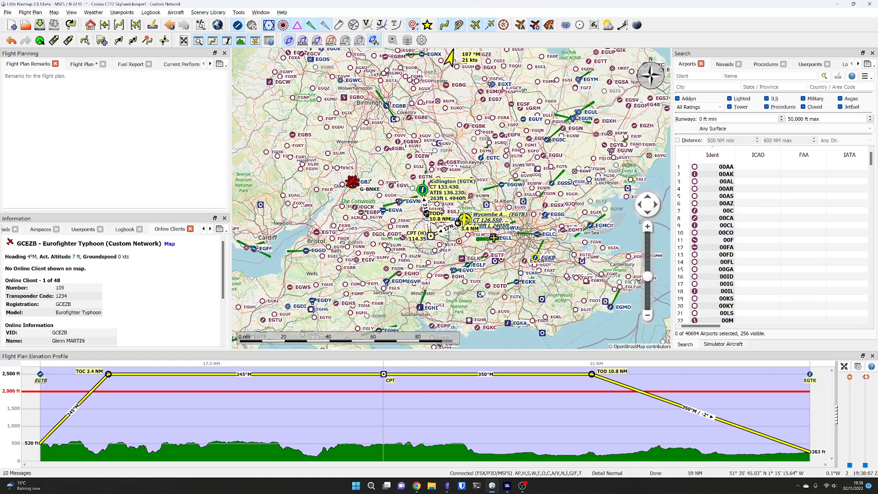
scroll(428, 222, down, 1)
drag(376, 87, 416, 153)
drag(436, 188, 528, 111)
drag(637, 303, 381, 137)
drag(538, 337, 398, 179)
scroll(504, 181, up, 4)
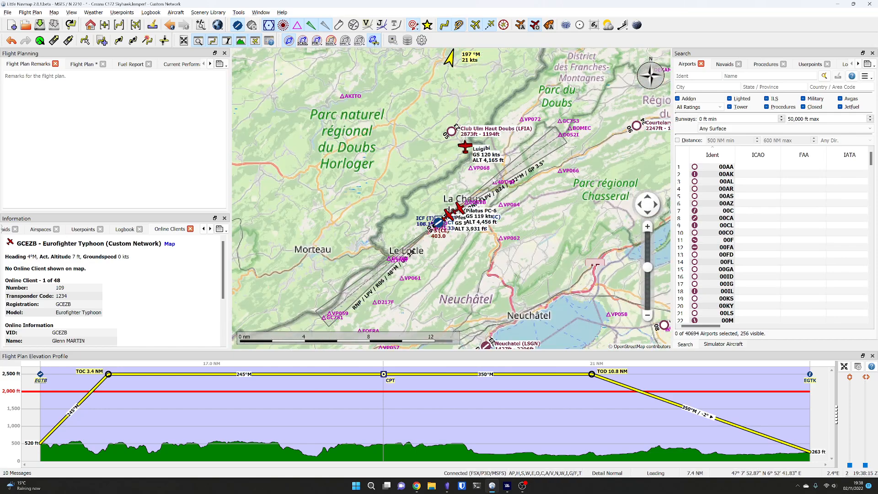
scroll(464, 188, up, 1)
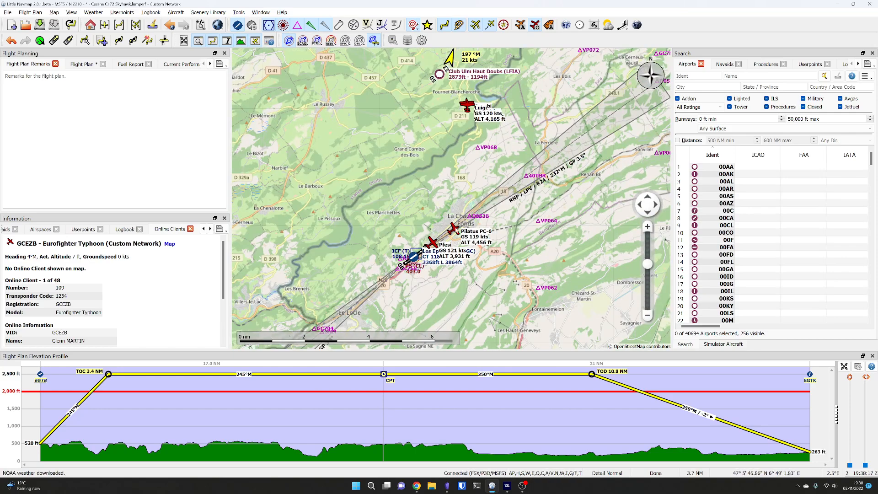
drag(529, 213, 494, 236)
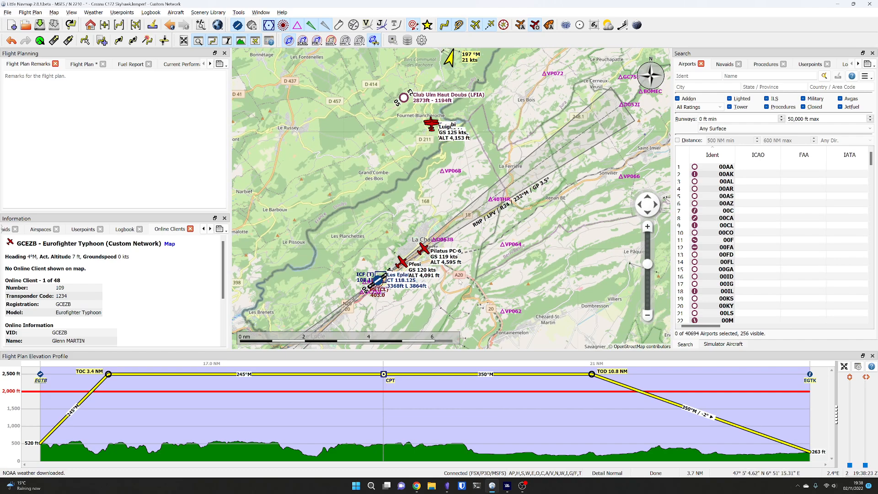
Inspect the online client information of the Pilatus PC-6 near Les Eplatures and of the other aircraft flying nearby.
click(423, 250)
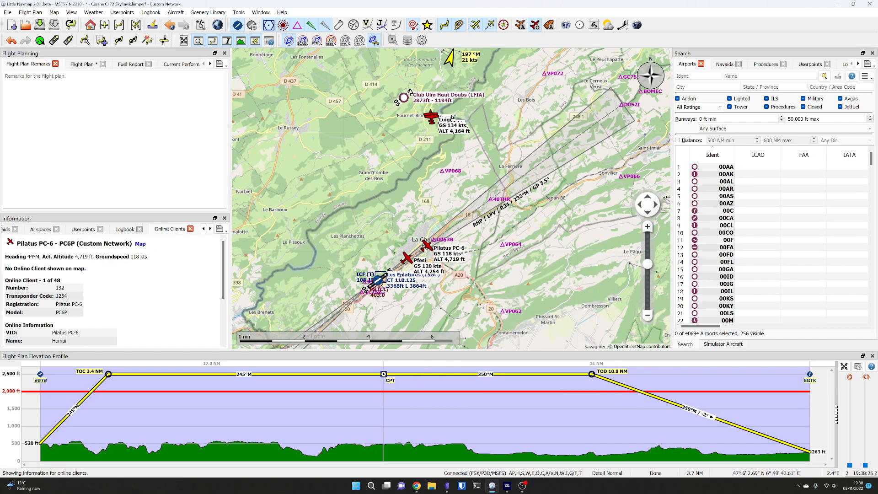
mouse_move(407, 260)
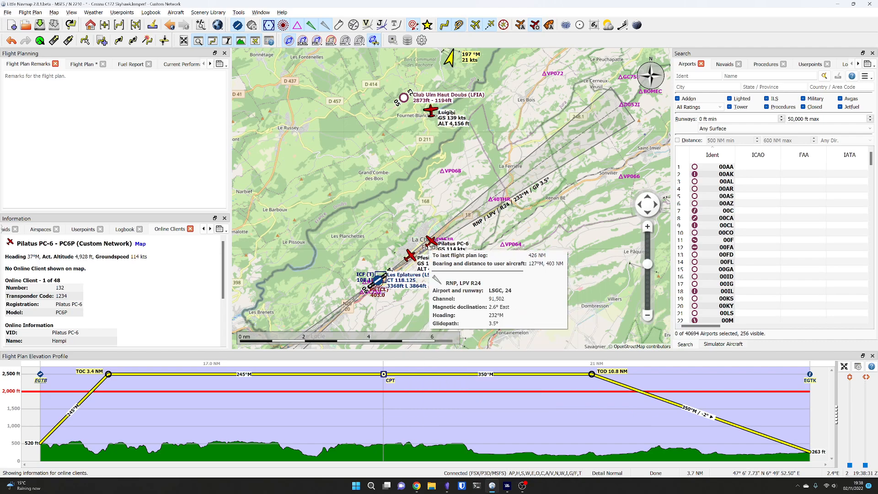
mouse_move(432, 116)
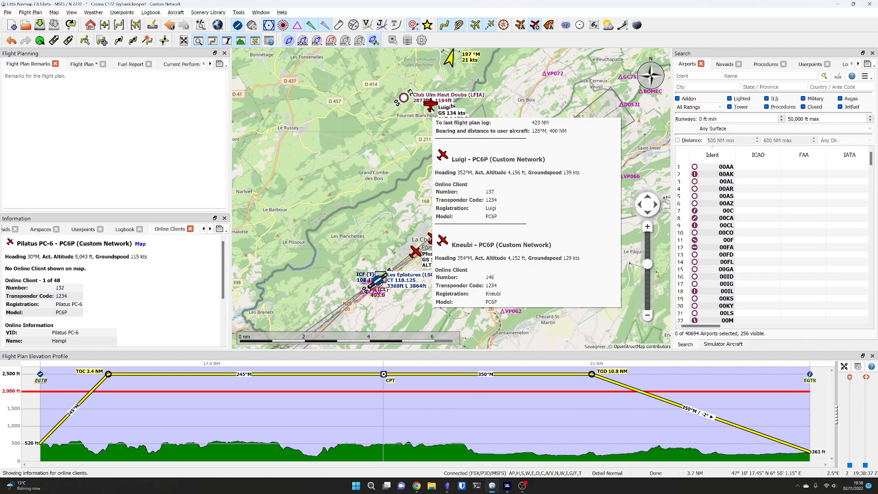
Show the online client details of the northernmost PC6P aircraft over Route de Biaufond and enlarge the Information pane.
scroll(416, 114, up, 10)
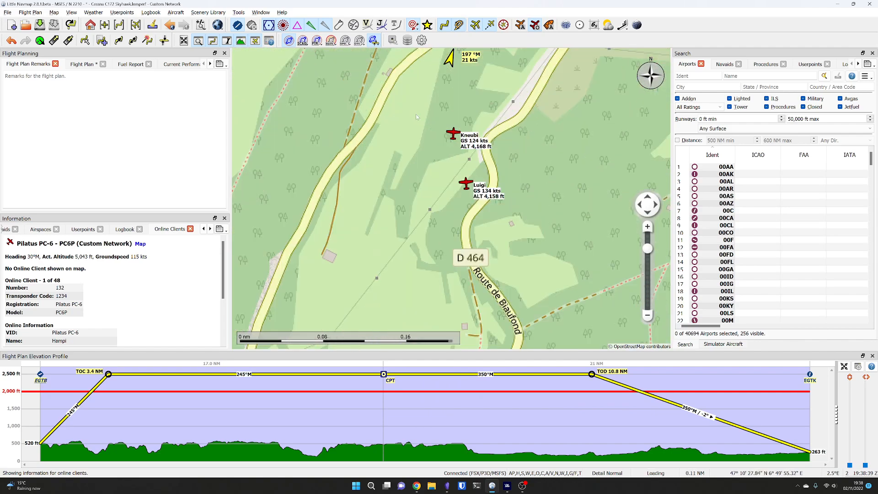
scroll(419, 133, down, 4)
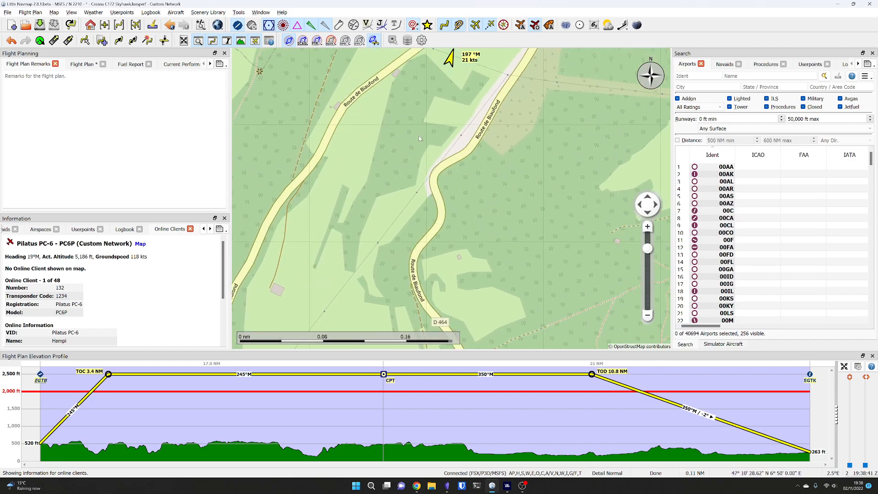
drag(422, 92, 362, 265)
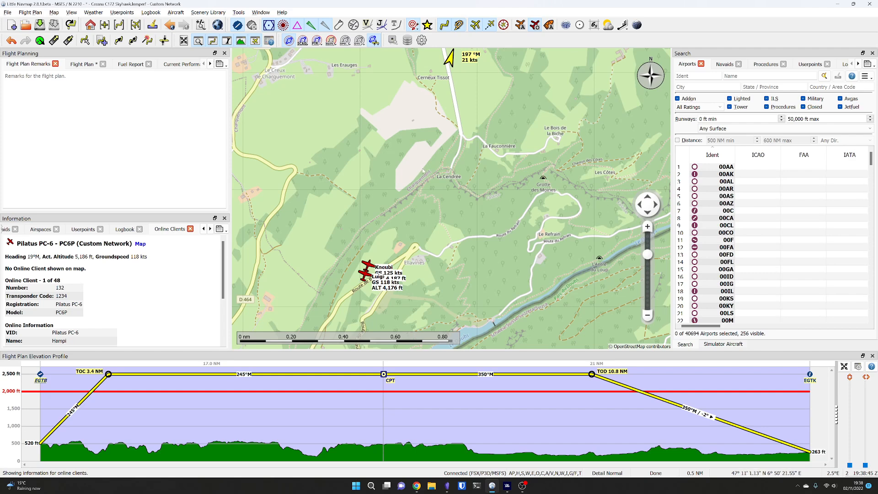
click(384, 231)
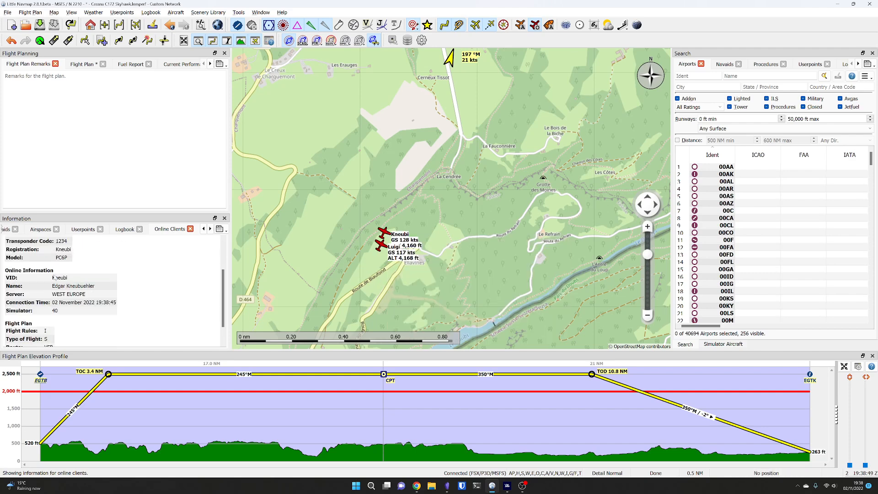
drag(73, 212, 72, 163)
Hide the online client aircraft from the map.
scroll(598, 300, down, 2)
scroll(432, 202, down, 3)
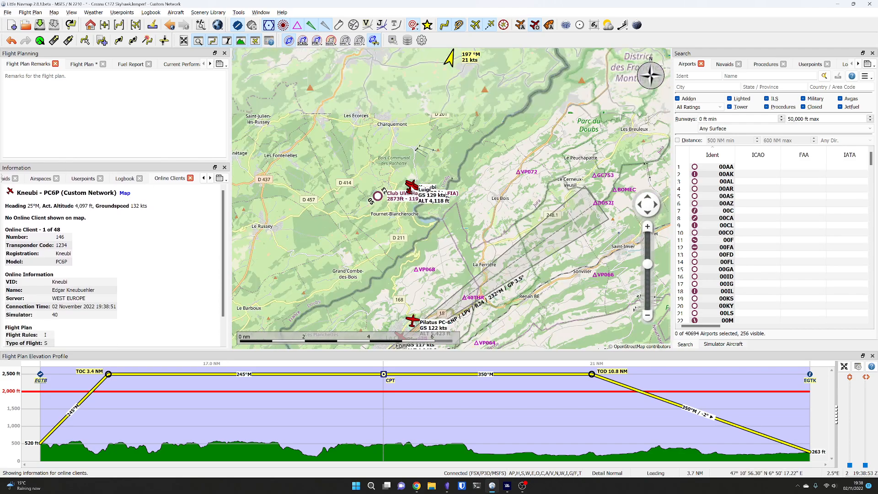
drag(431, 209, 441, 181)
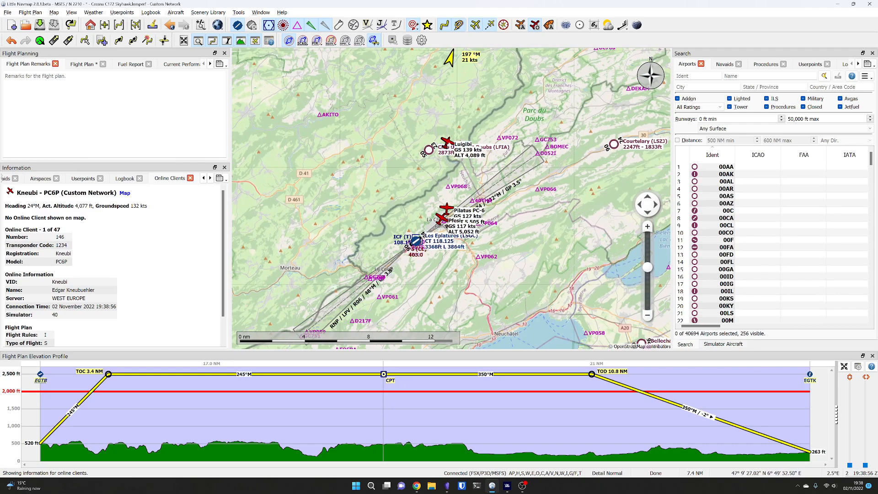
click(536, 26)
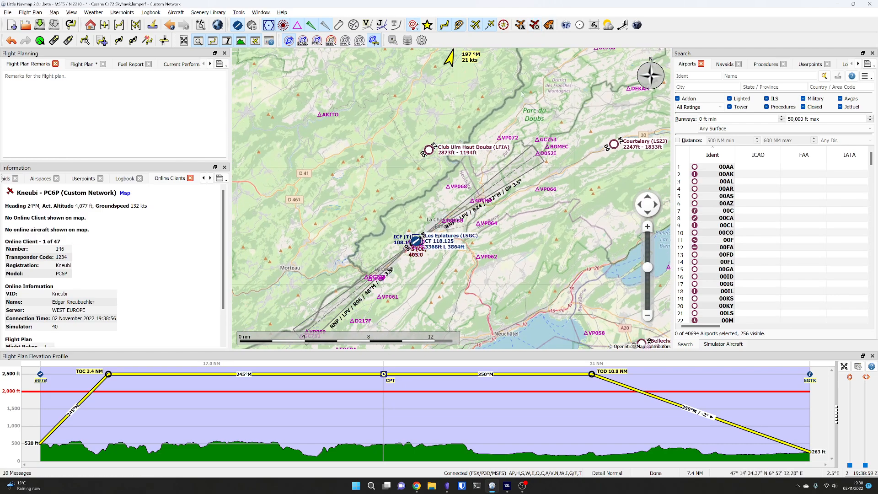
scroll(446, 171, down, 5)
drag(452, 174, 442, 251)
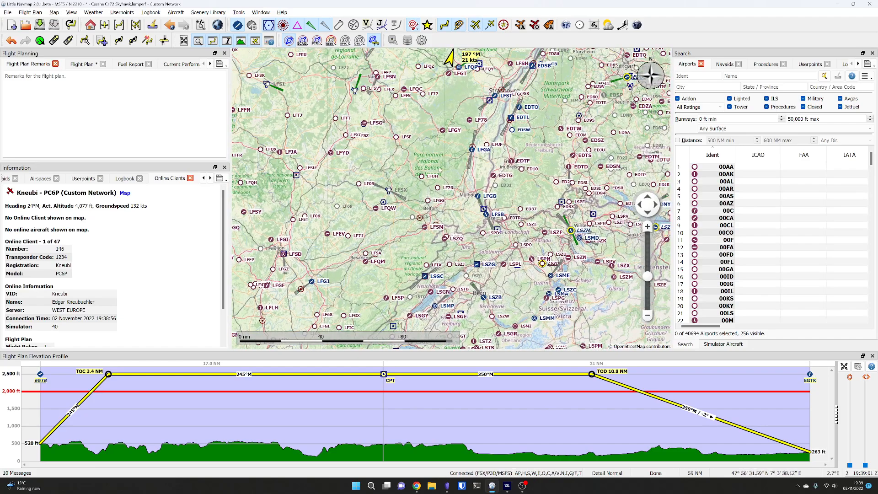
drag(384, 143, 373, 219)
scroll(372, 220, down, 2)
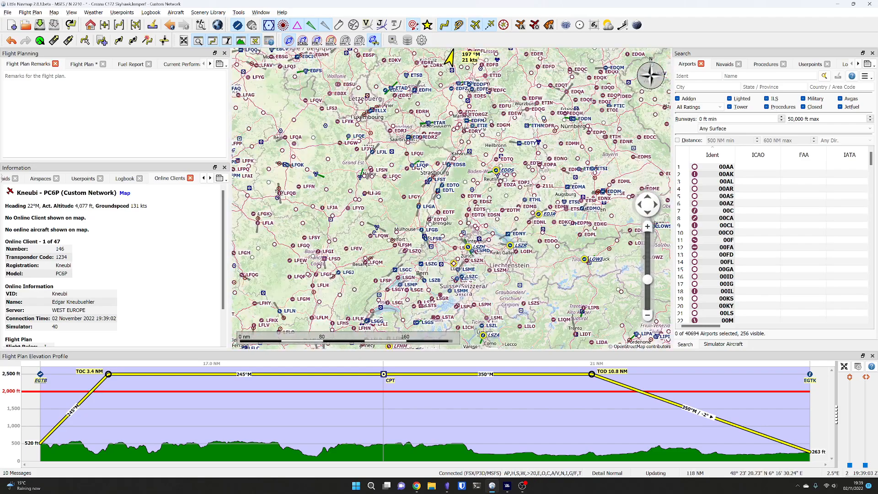
Return the map to southern England and close the Flight Planning, Information, Elevation Profile, Search and Simulator Aircraft windows so only the map remains.
drag(253, 127, 398, 201)
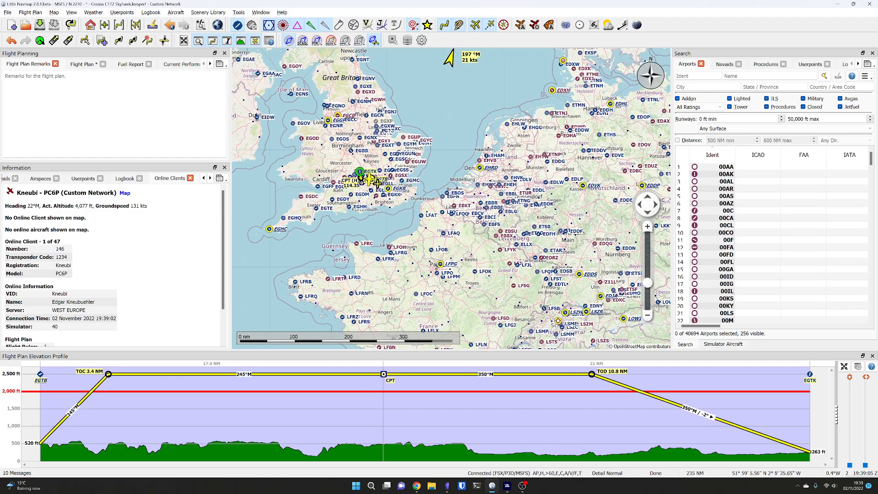
scroll(360, 179, up, 3)
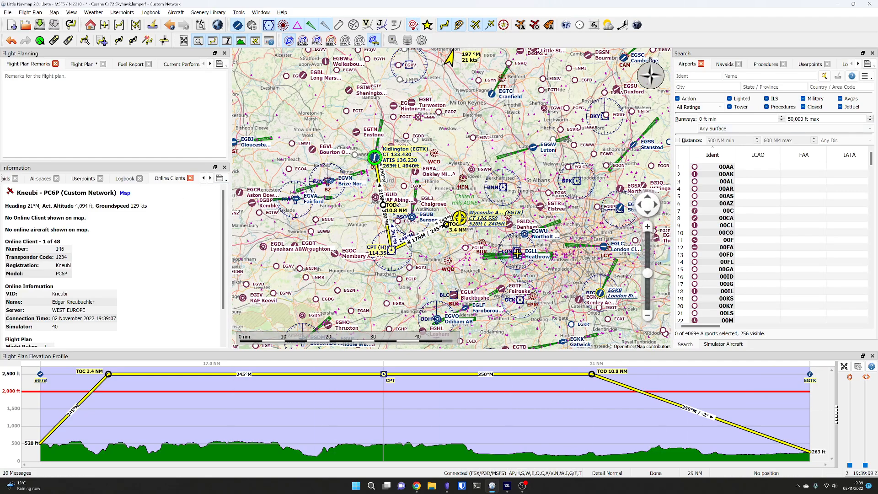
click(224, 53)
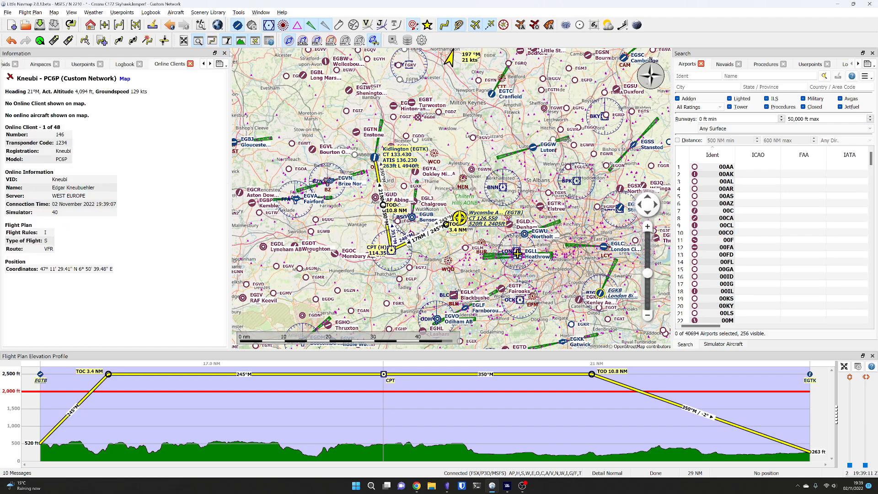
click(225, 53)
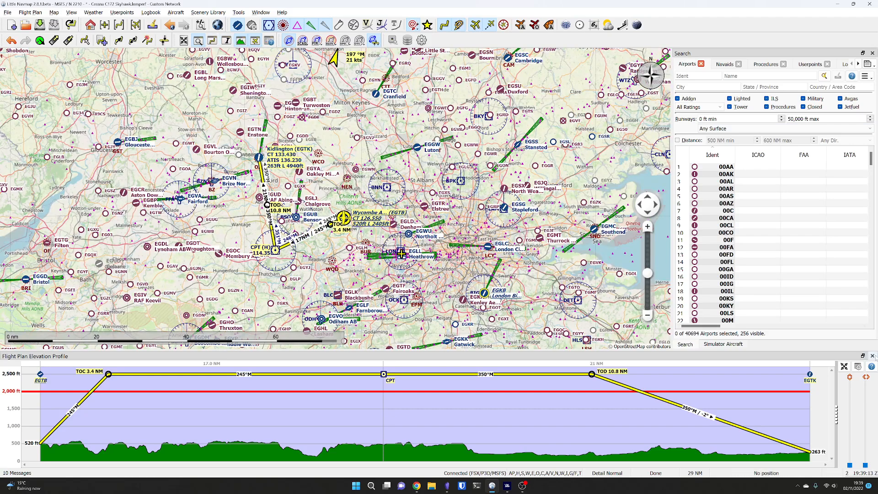
click(873, 356)
click(872, 54)
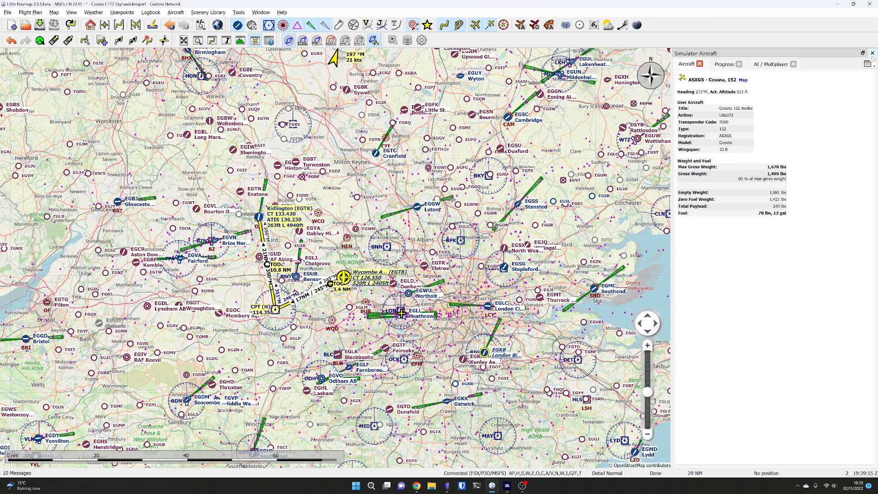
click(872, 53)
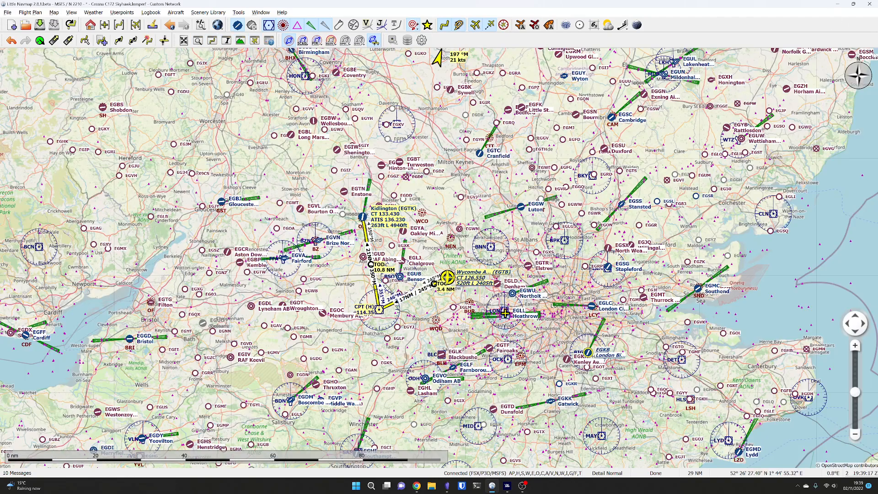
scroll(389, 328, down, 5)
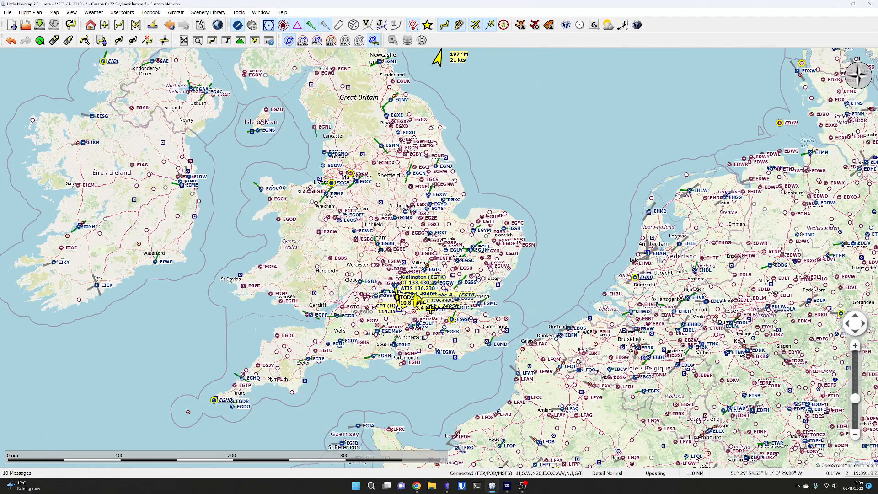
scroll(443, 366, down, 3)
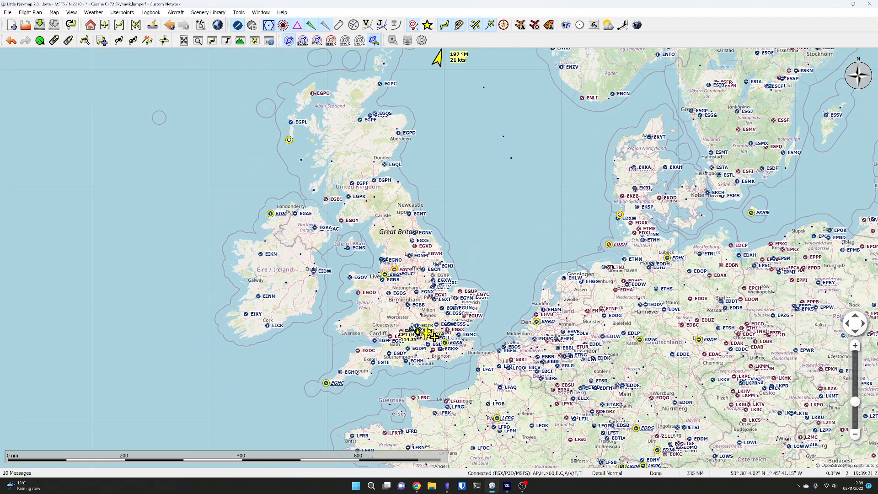
Start a new empty flight plan, discarding the unsaved changes to the current one.
click(29, 12)
mouse_move(9, 13)
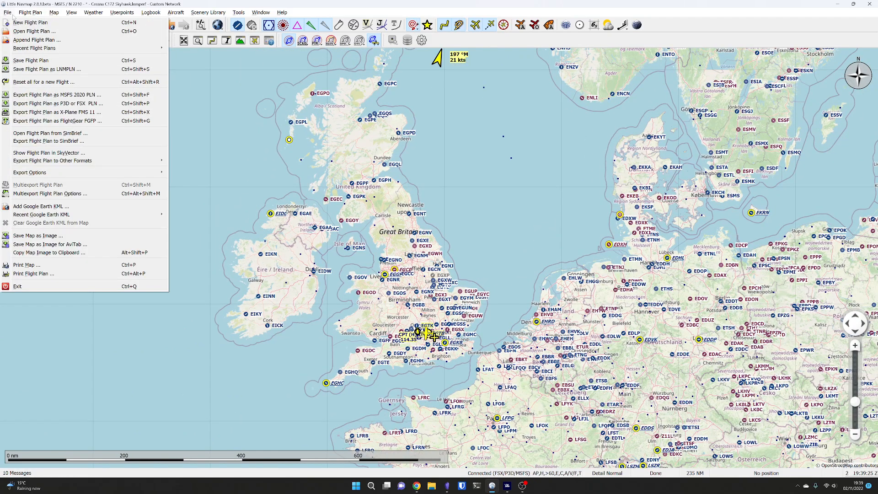
click(30, 23)
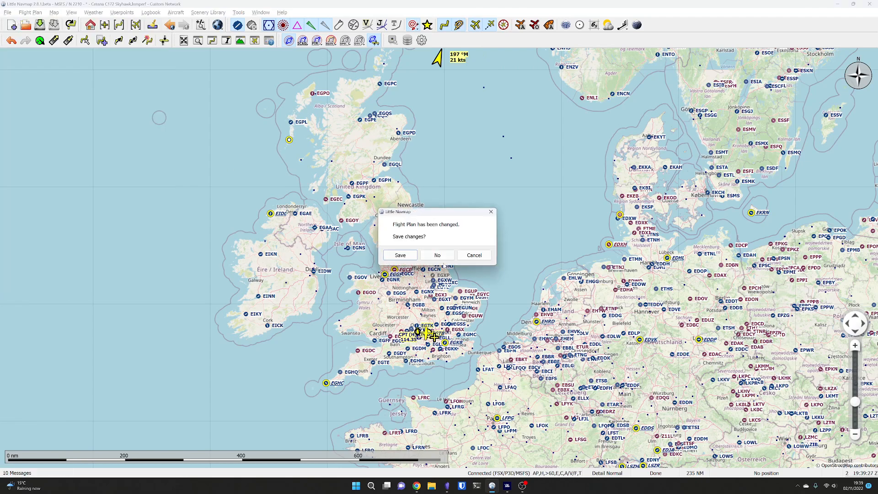
click(437, 255)
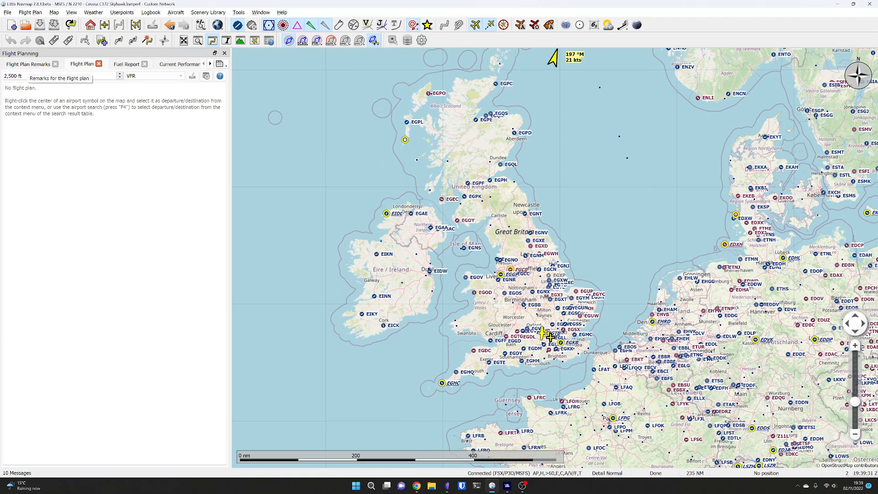
click(10, 13)
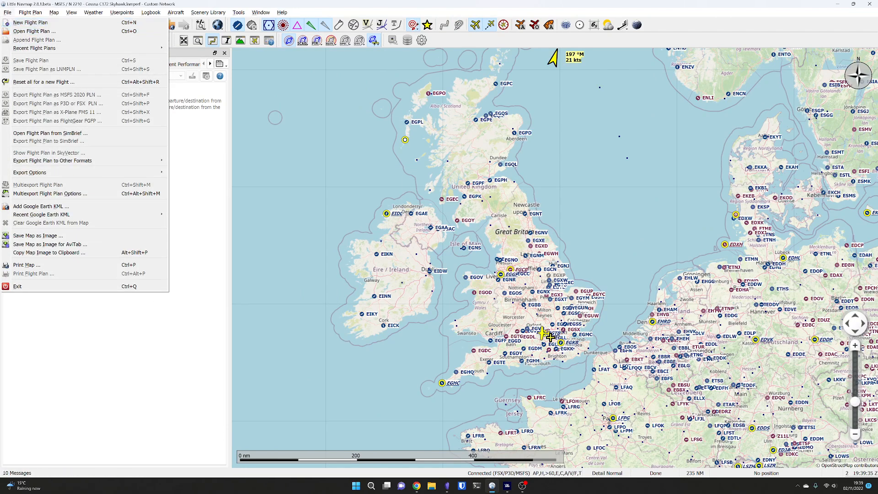
click(607, 207)
drag(607, 204, 624, 234)
drag(636, 280, 658, 259)
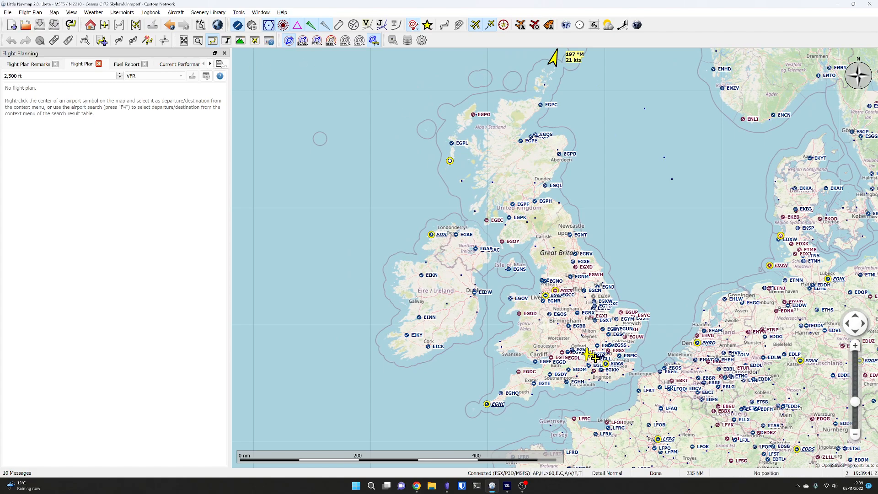
Close the Flight Planning window, reopen the Search window and widen it until all its search categories fit.
click(224, 53)
click(260, 13)
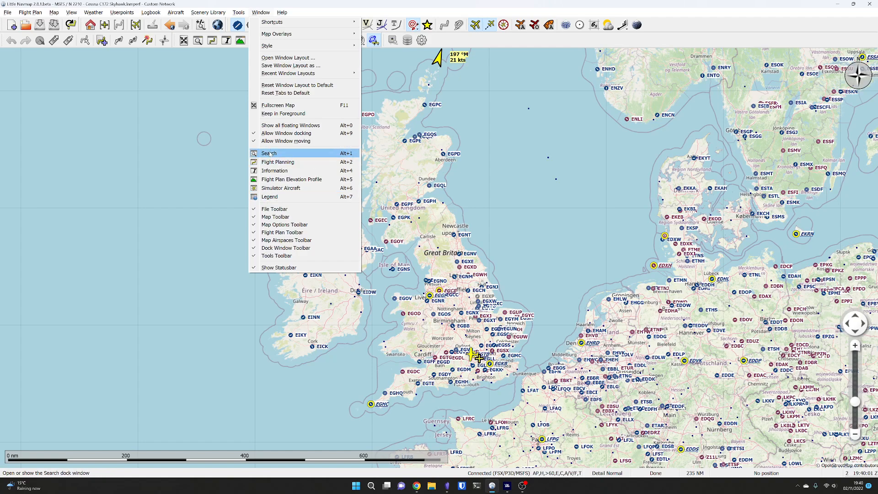
click(271, 153)
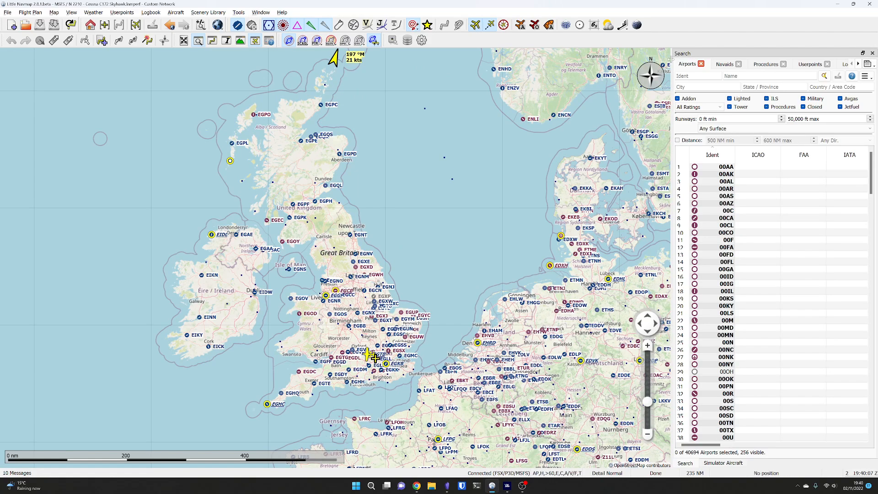
drag(672, 59, 484, 84)
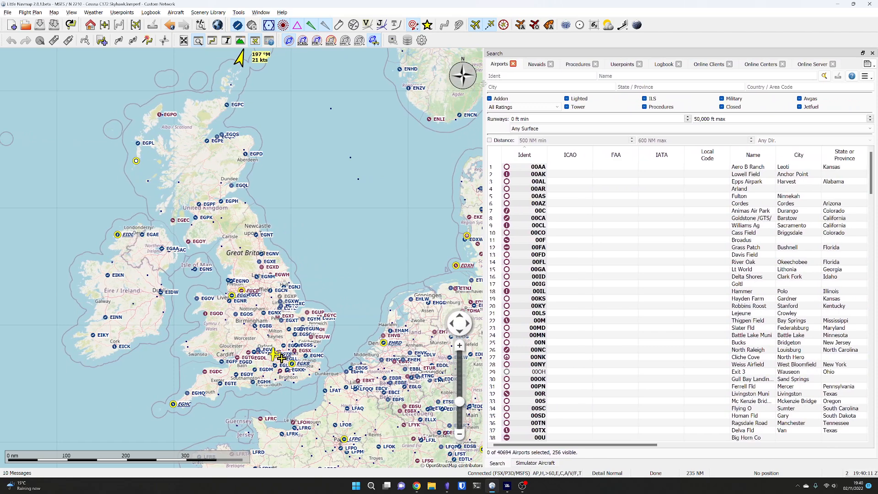
Look through the Navaids, Procedures, Userpoints, Logbook, Online Clients, Online Centers and Online Server search categories.
click(535, 64)
click(576, 64)
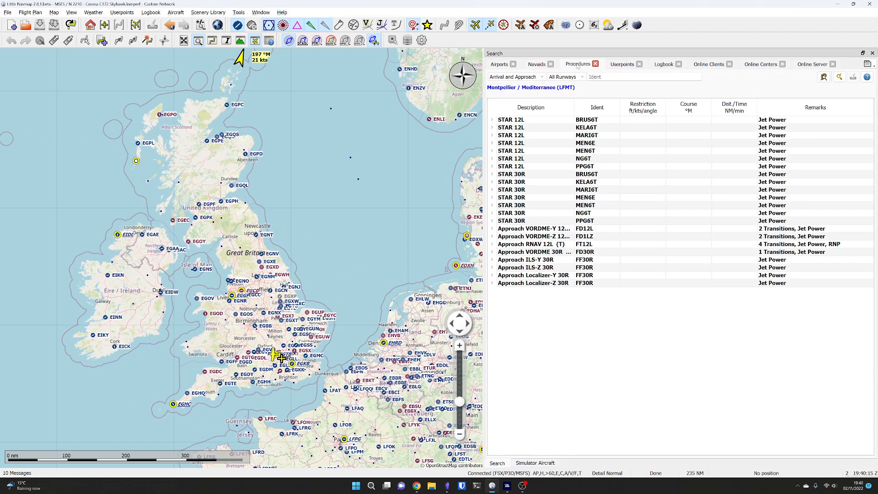
click(621, 65)
click(663, 65)
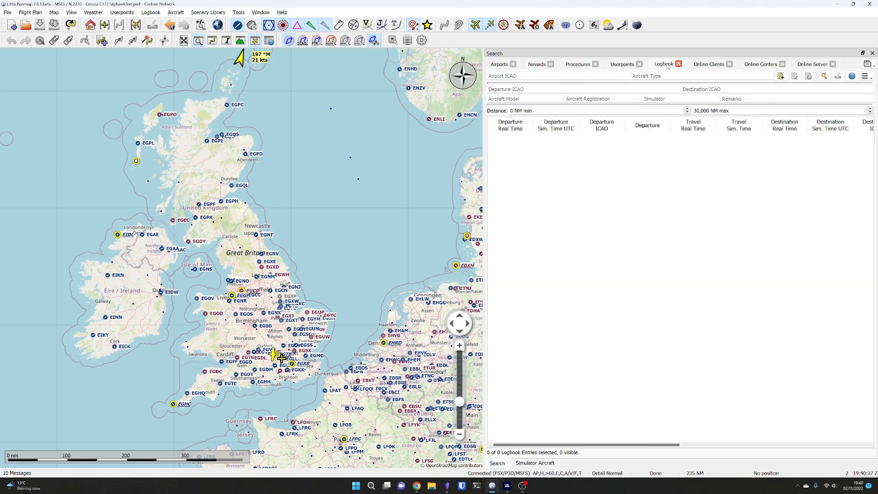
click(631, 64)
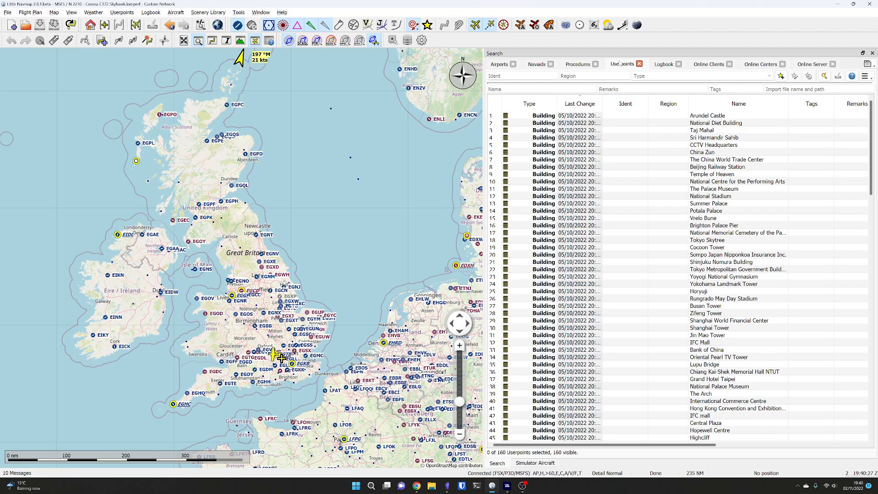
click(666, 64)
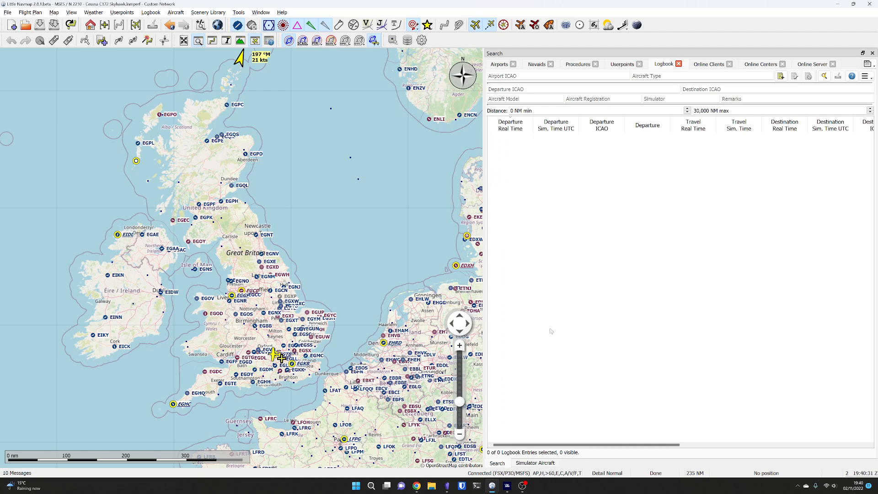
click(711, 64)
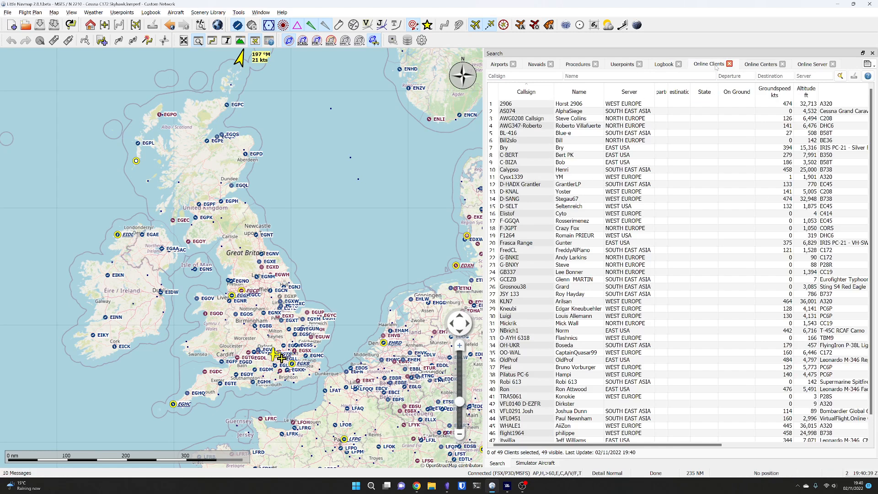
click(761, 64)
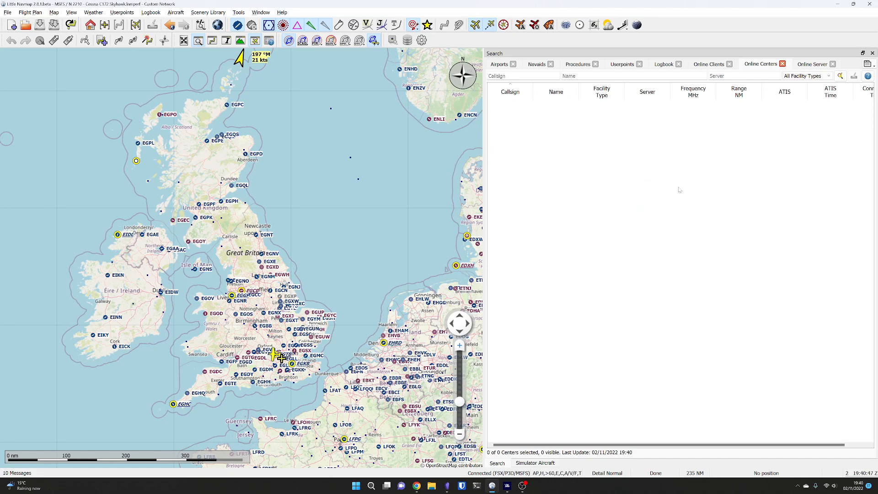
click(809, 65)
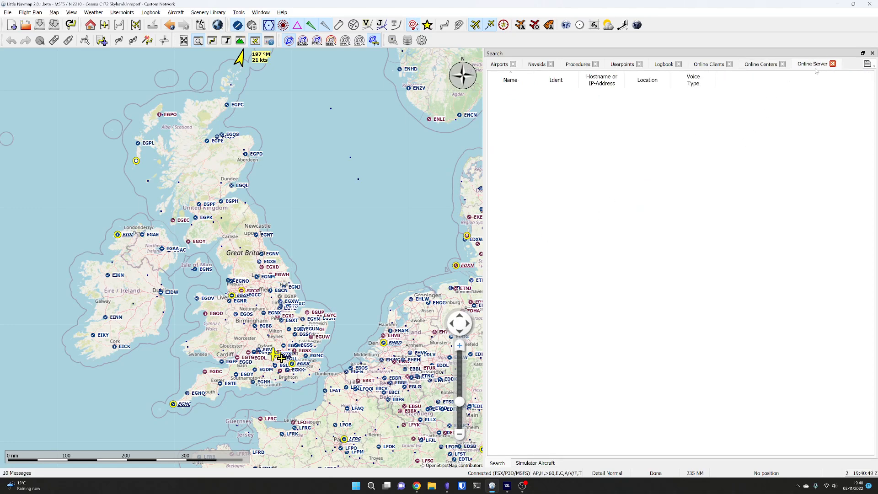
Search the airports for ident EGSS and show Stansted on the map with its airport information.
click(498, 65)
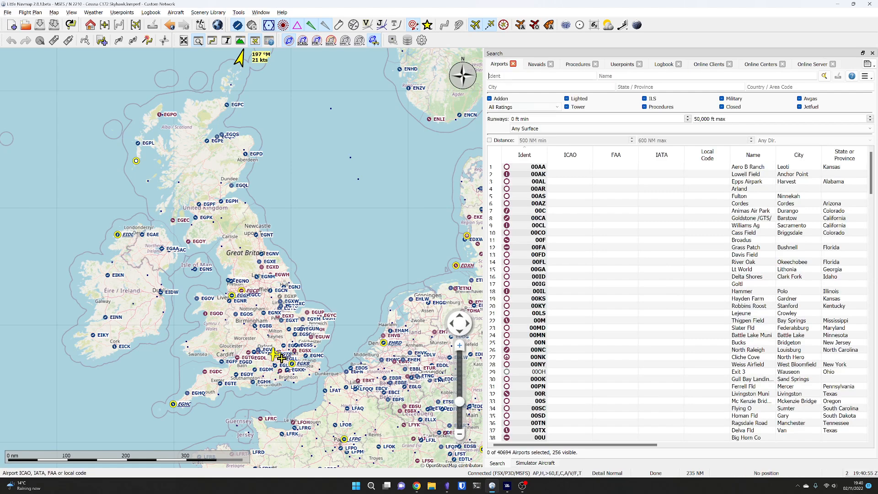
click(503, 76)
text(egss)
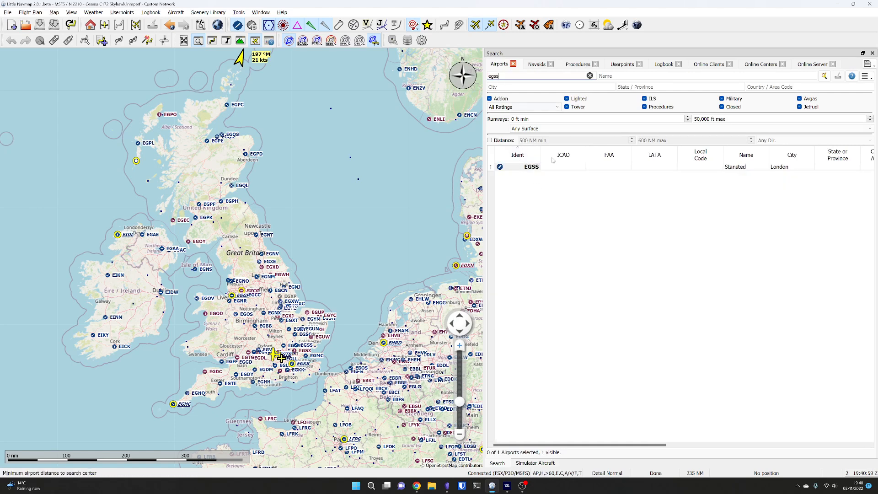
click(586, 167)
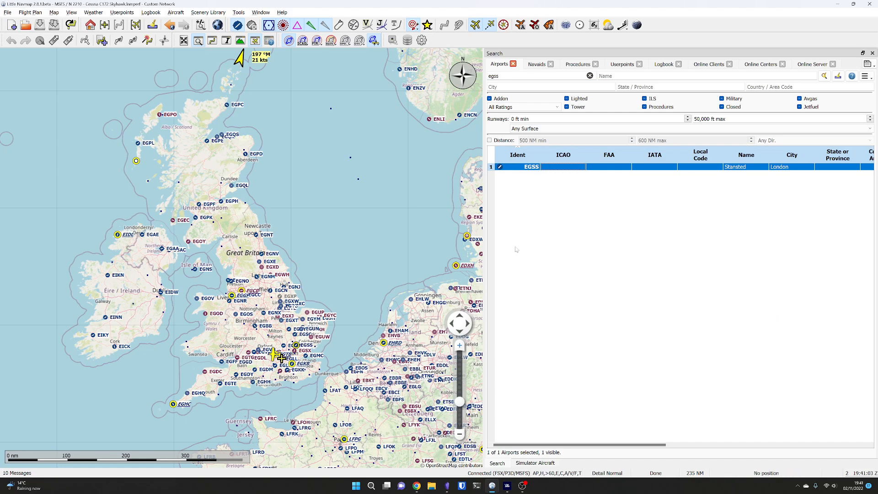
double_click(530, 168)
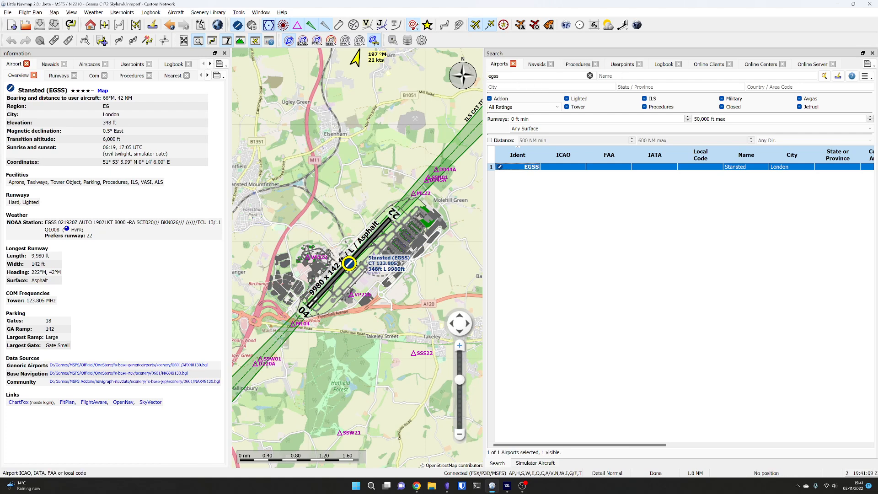
Search the airports for KSFO, show San Francisco Intl and its surroundings on the map, and narrow the Search window.
double_click(494, 76)
text(ksfo)
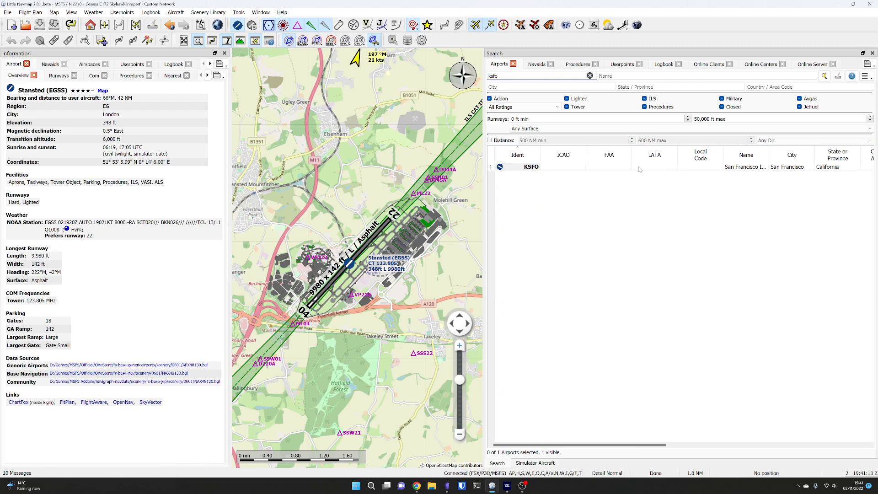
double_click(548, 168)
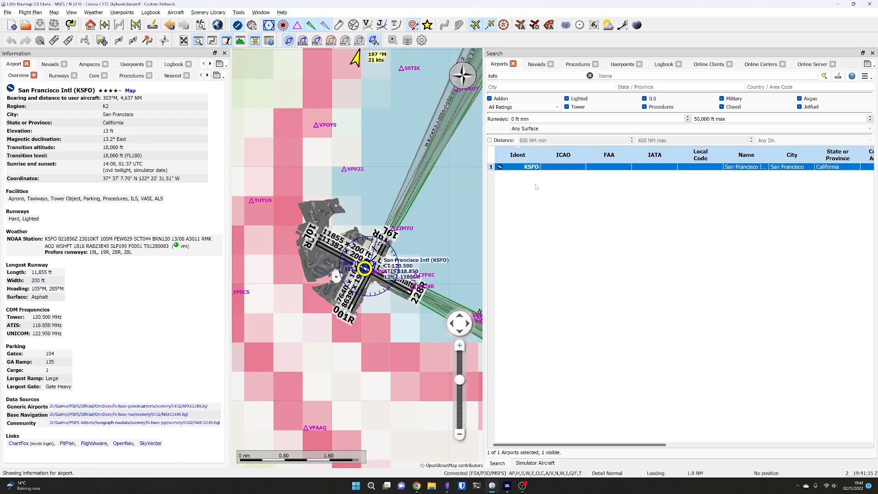
scroll(368, 265, down, 5)
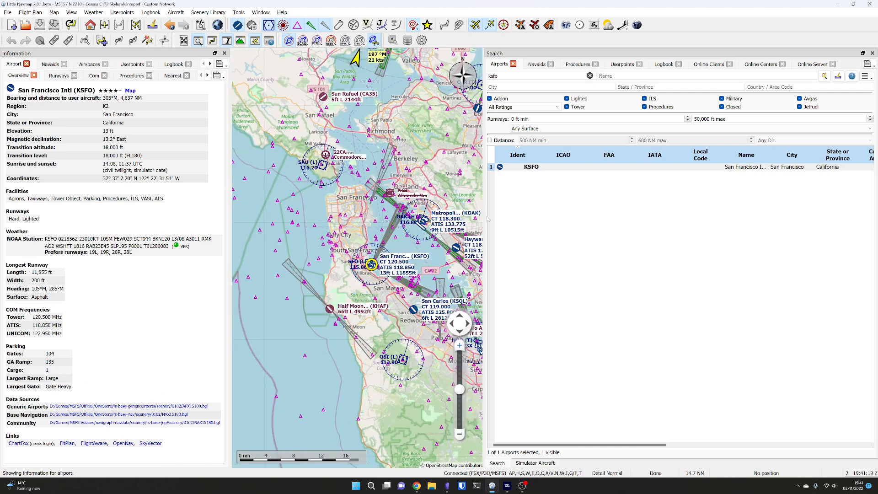
drag(484, 216, 676, 218)
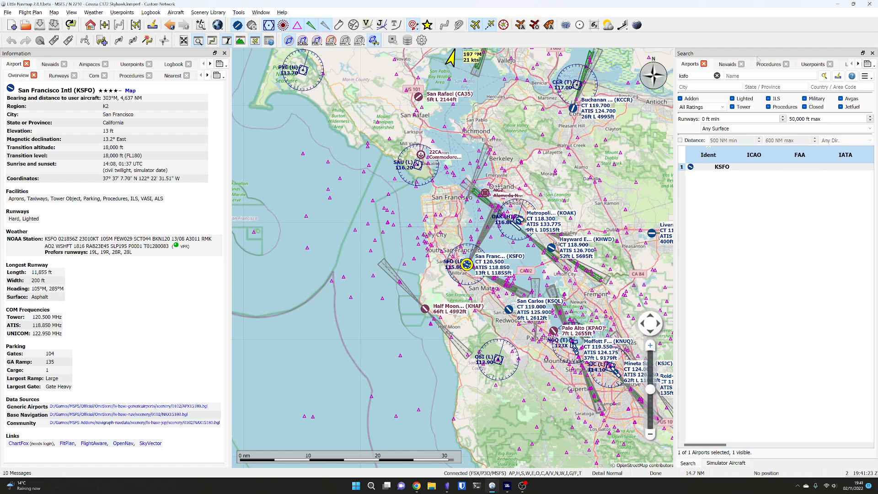
Search the navaids for ident CPT and show the Compton VORDME on the map with its information.
click(730, 64)
text(corea)
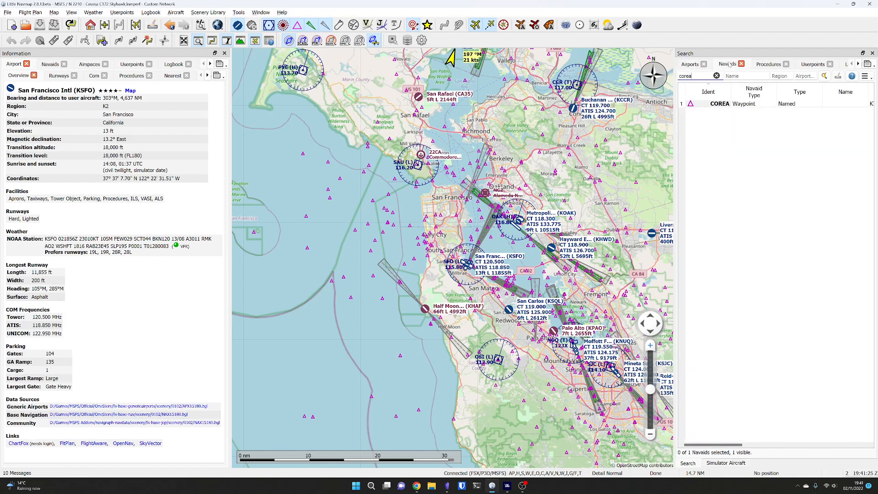
click(717, 75)
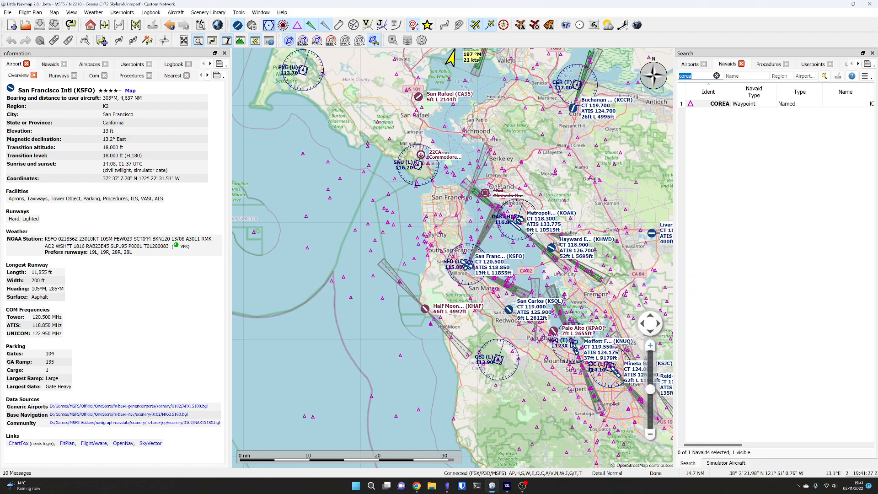
text(cpt)
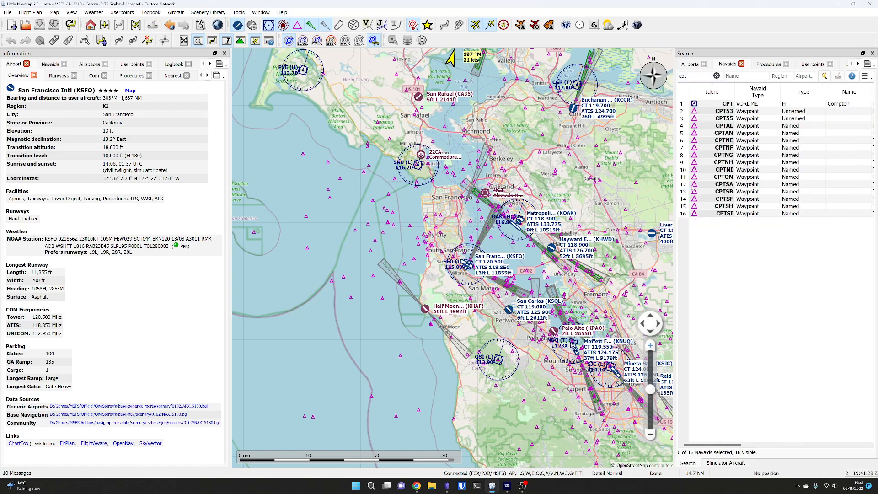
double_click(734, 104)
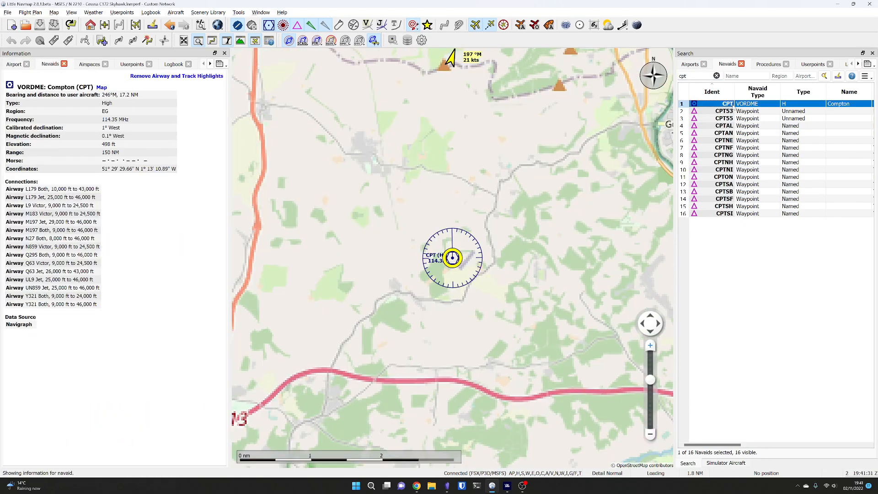
Clear the navaid filter, search the airports by name for london city, show London City (EGLC) on the map, and reset the search.
scroll(460, 262, down, 4)
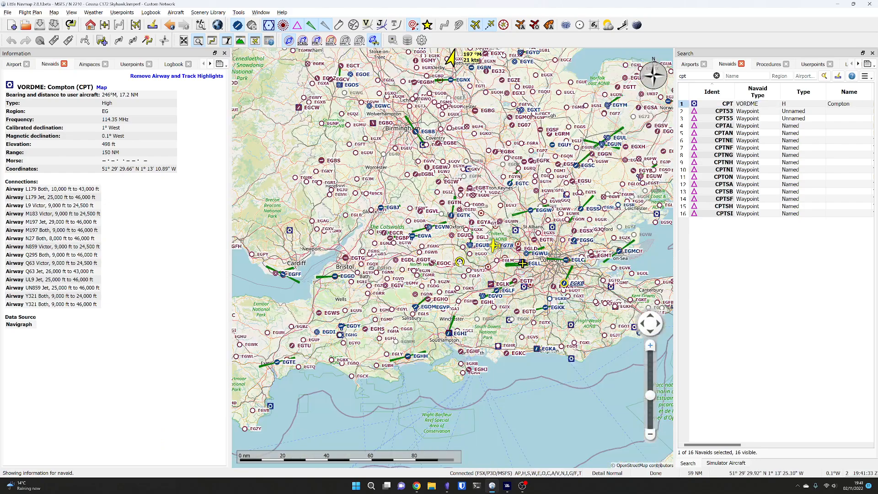
click(717, 76)
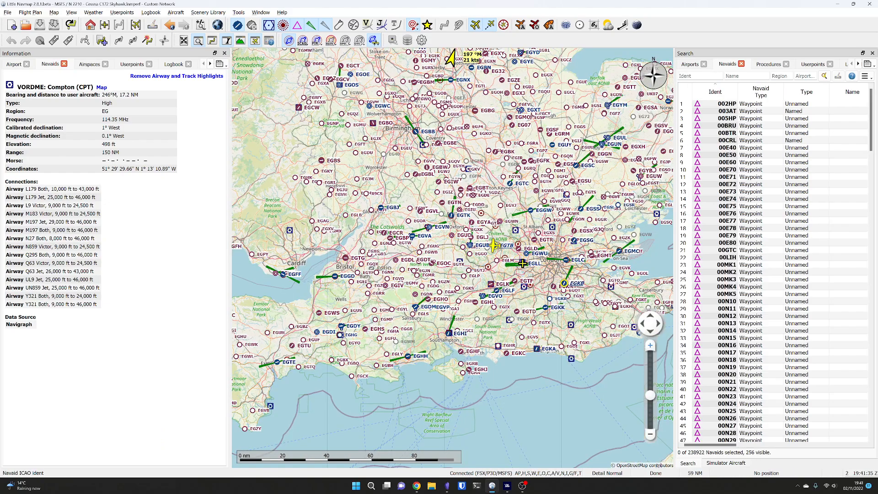
click(689, 64)
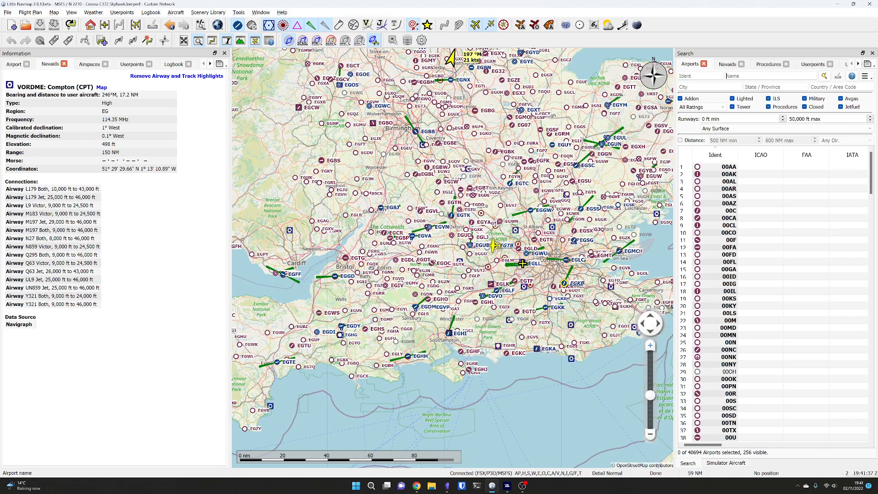
text(london city)
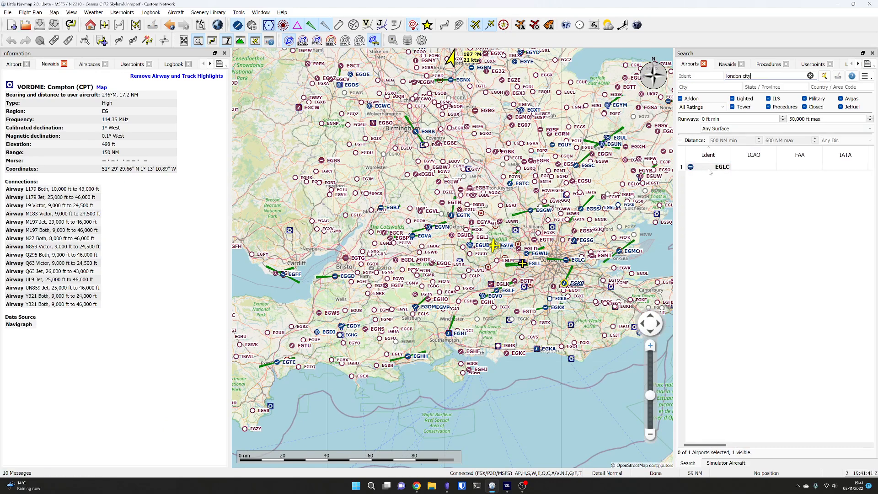
double_click(722, 167)
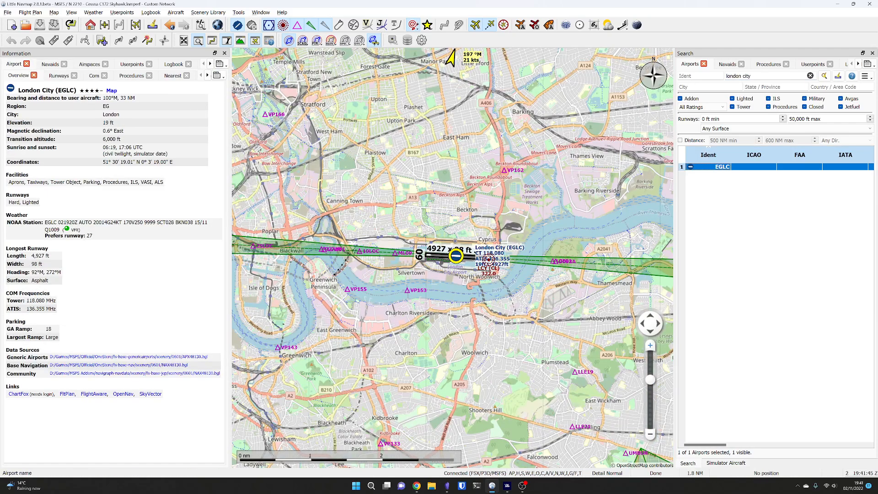
click(811, 76)
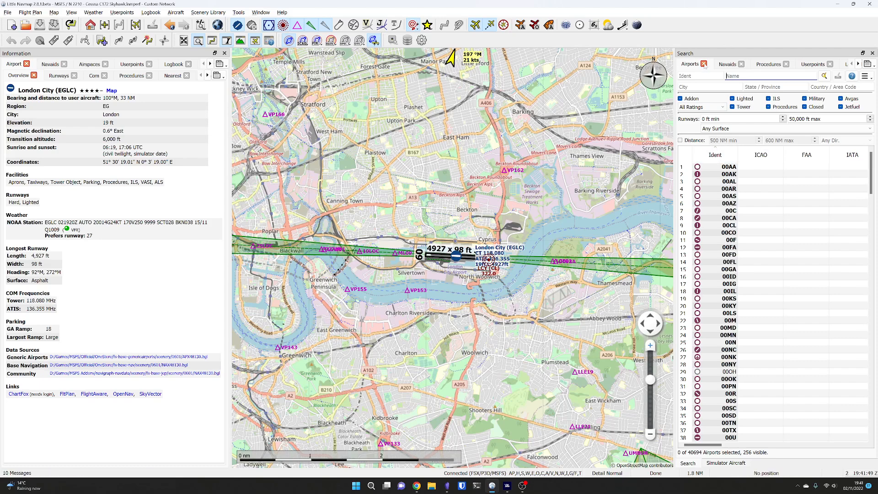
Look at the Navaids and Procedures search categories and return to the airport search.
click(728, 64)
click(766, 65)
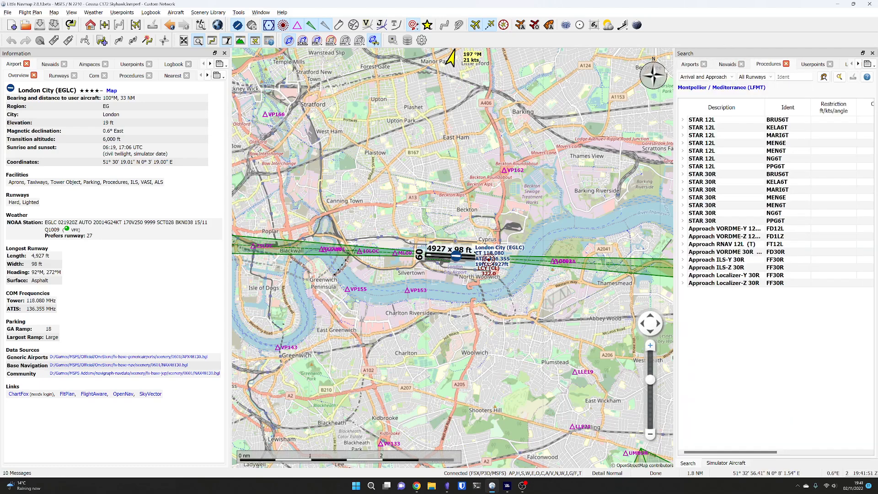
click(690, 64)
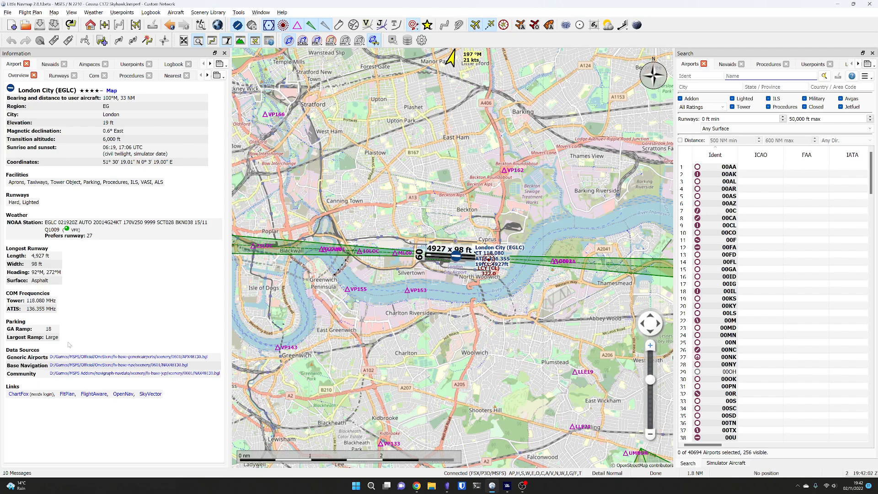
Close the Information window, show the Flight Planning window, and view its Flight Plan Remarks before returning to the Flight Plan.
click(224, 53)
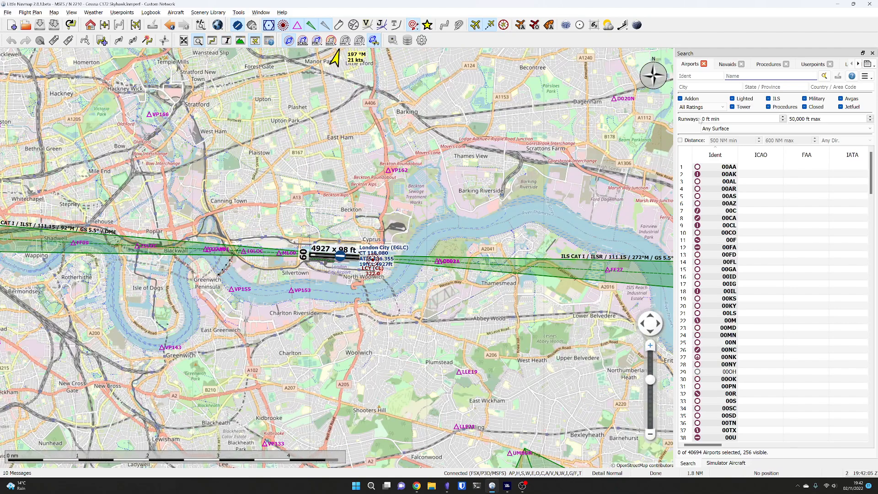
click(255, 13)
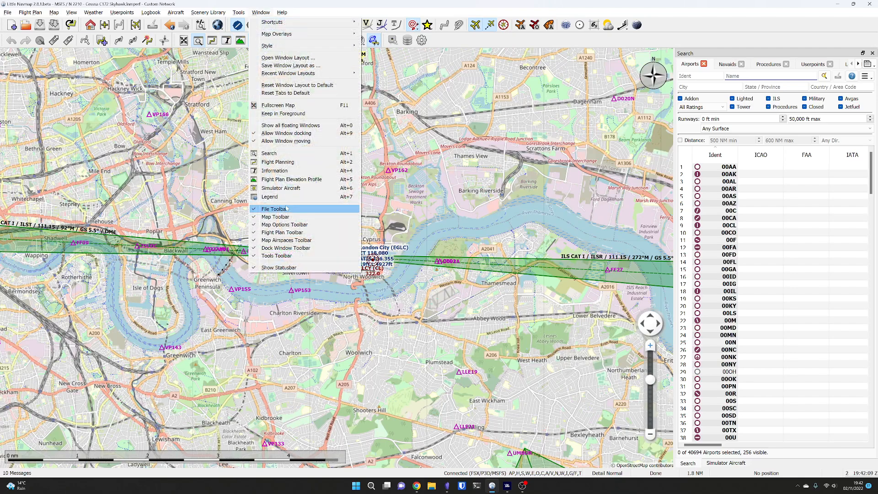
click(271, 164)
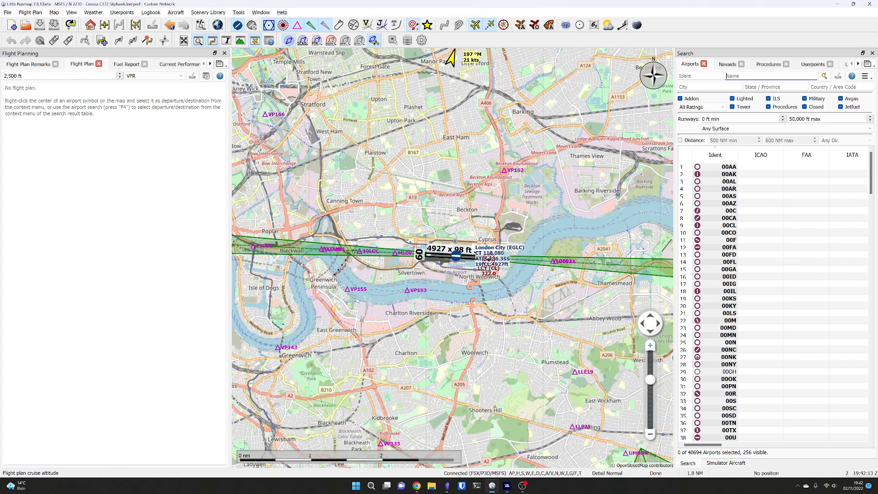
click(19, 68)
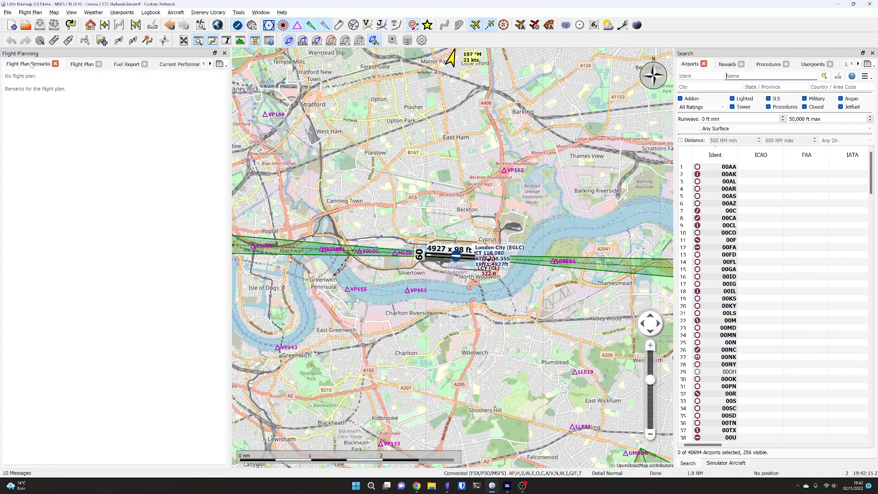
click(68, 115)
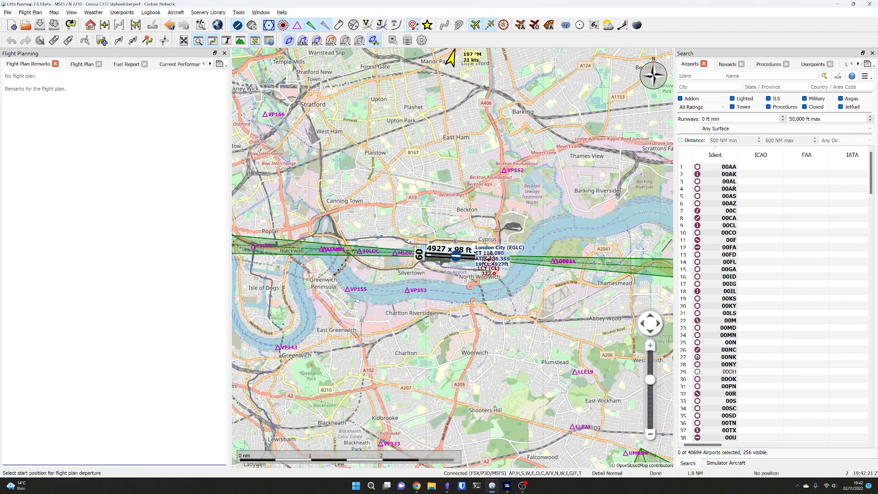
click(83, 65)
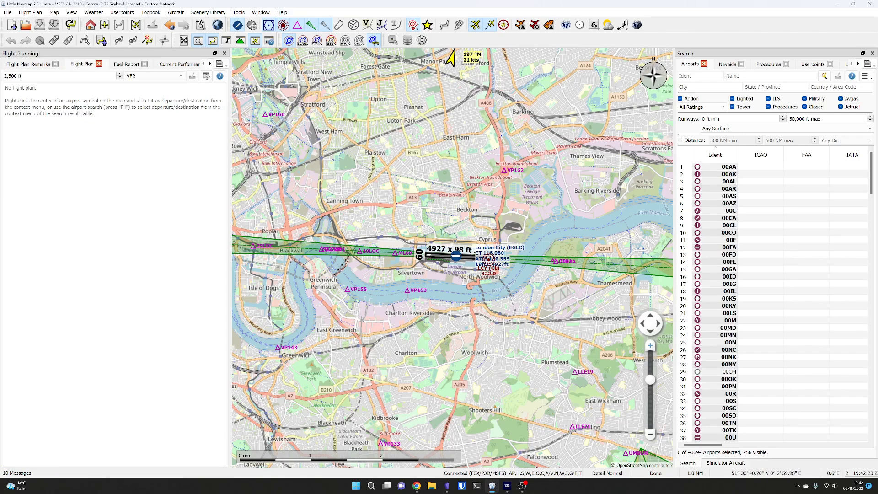
scroll(375, 199, down, 5)
drag(387, 208, 457, 274)
right_click(459, 275)
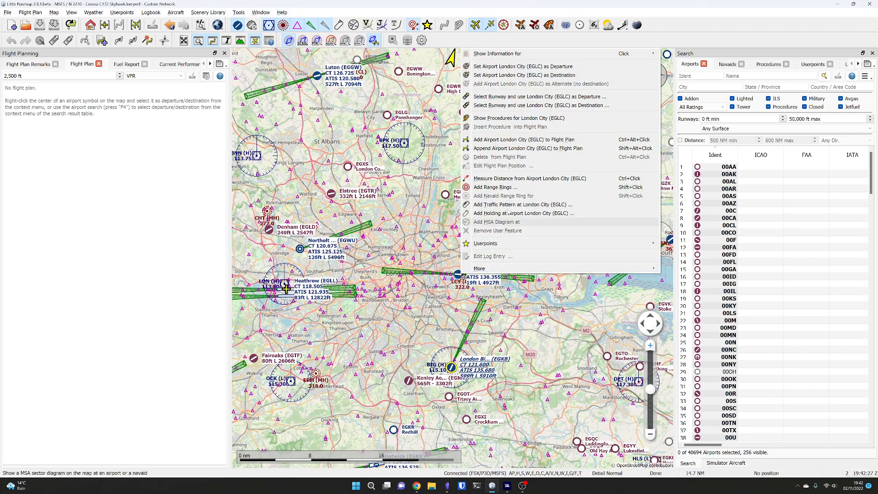
click(507, 97)
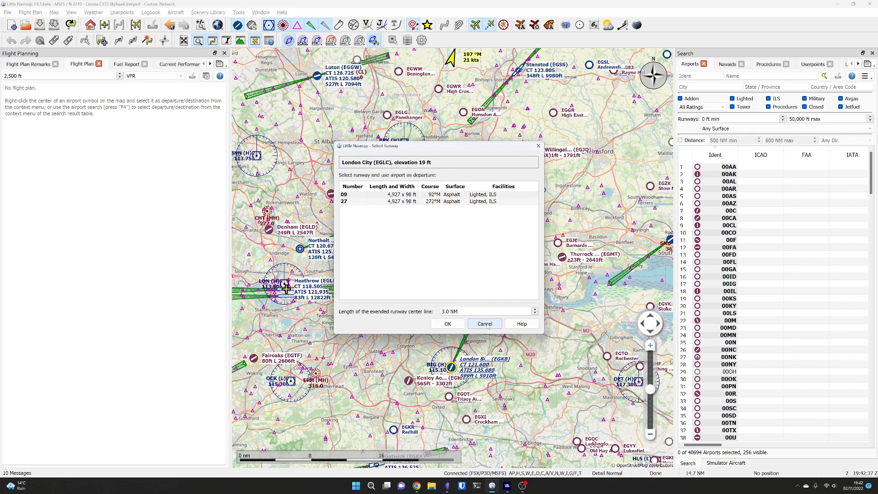
click(448, 323)
Set London Biggin Hill (EGKB) as the departure airport, and select runway 09 at London City (EGLC) as the departure instead.
right_click(449, 368)
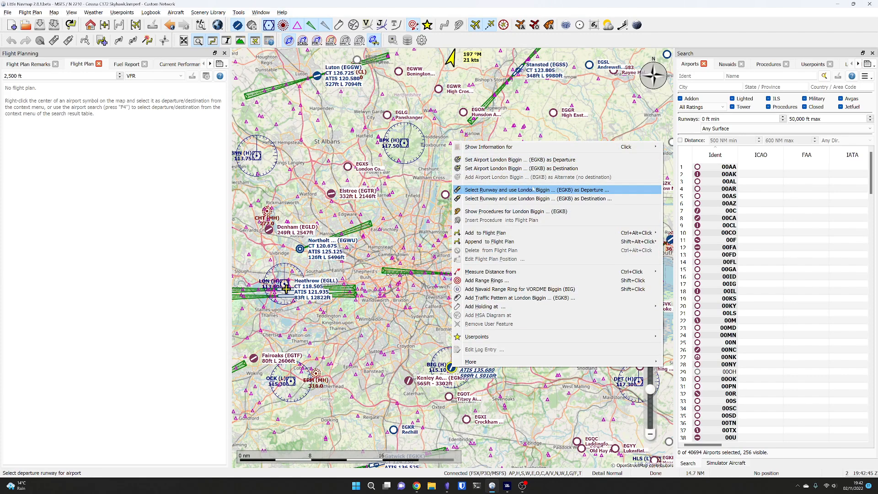
click(492, 160)
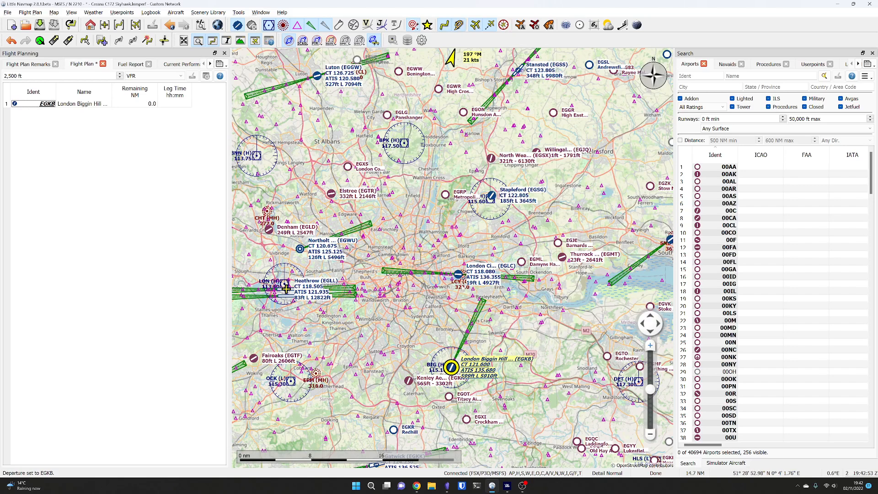
right_click(458, 275)
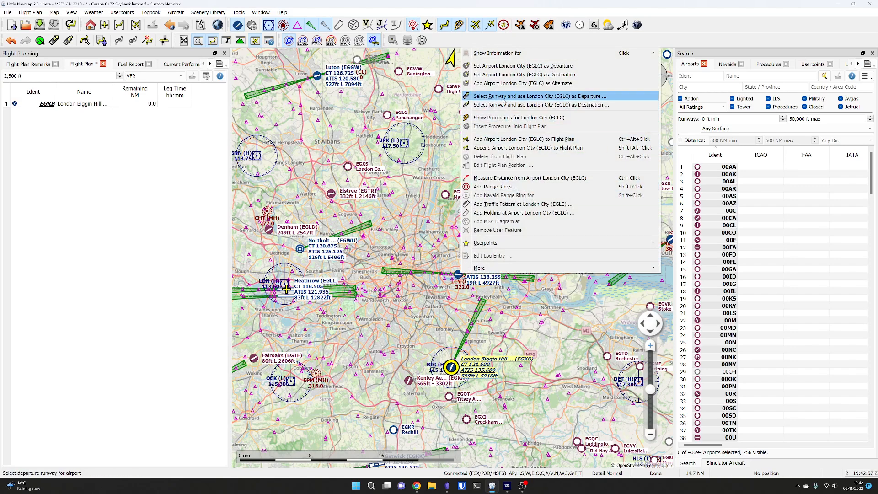
click(503, 97)
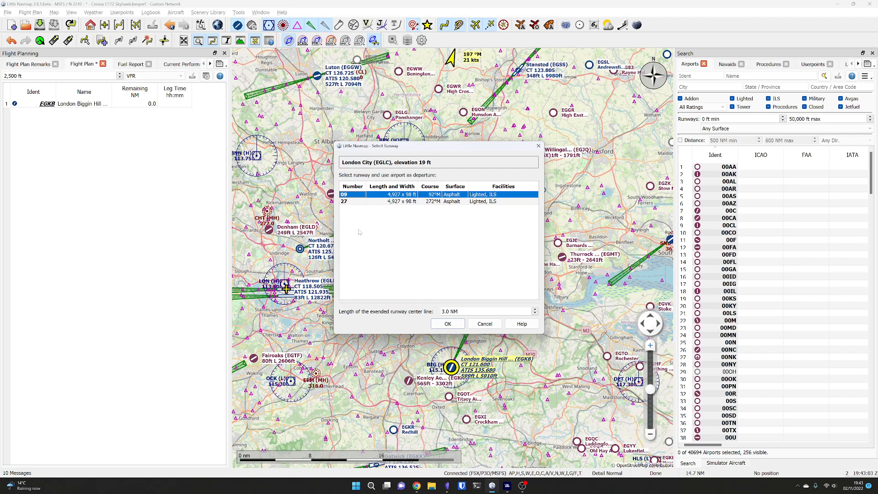
double_click(351, 197)
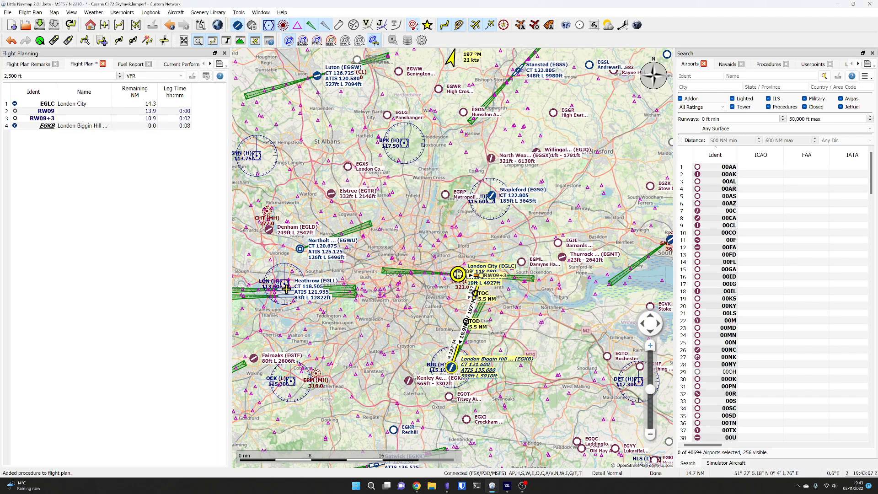
Delete all legs from London City to London Biggin Hill from the flight plan.
scroll(457, 292, up, 3)
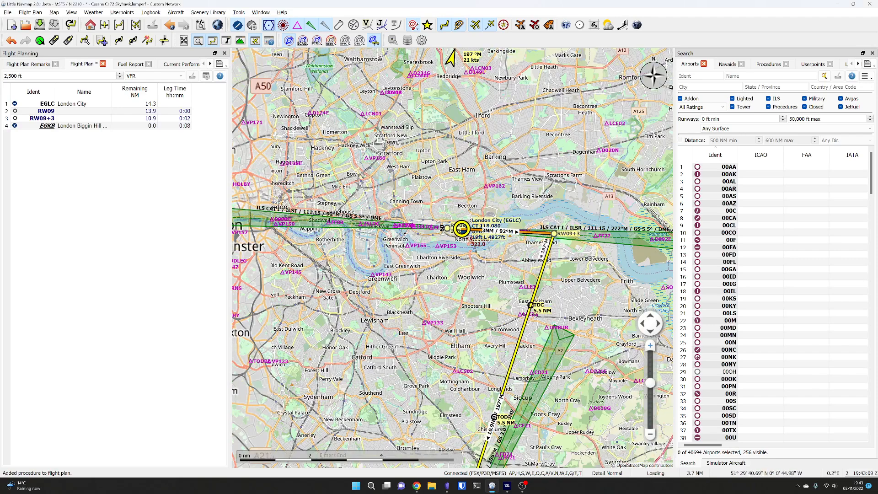
click(54, 126)
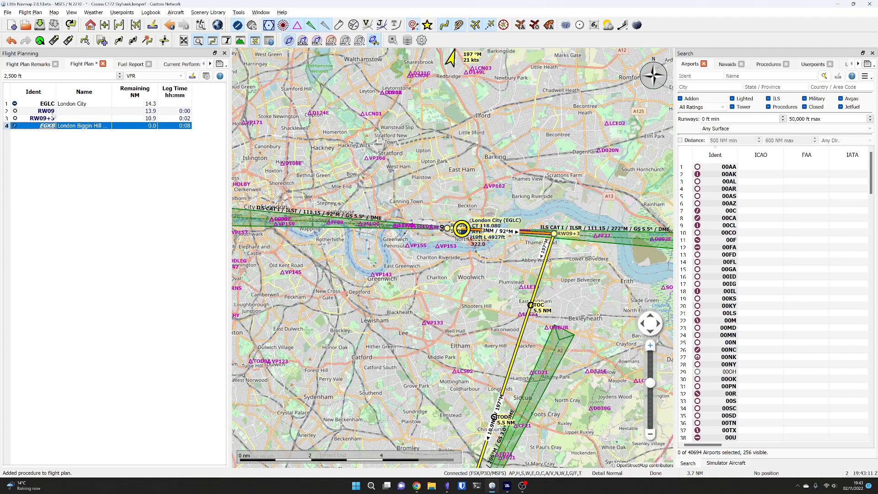
shift+click(57, 106)
key(Delete)
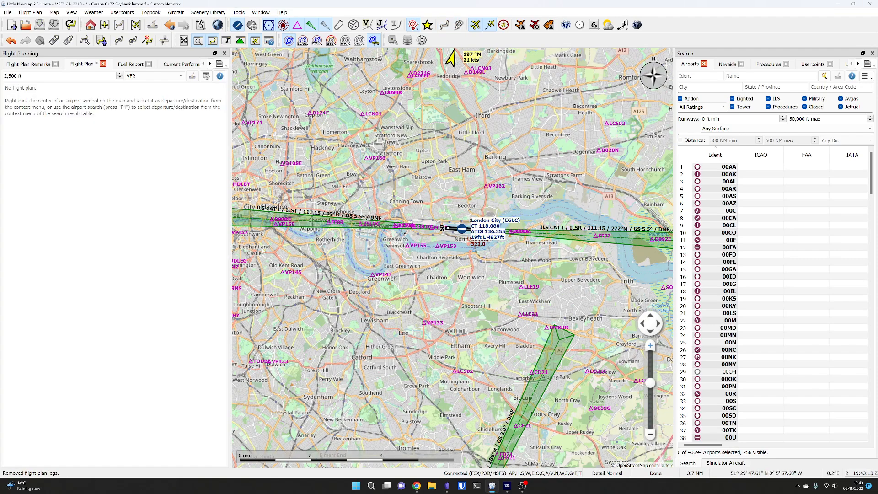
Set London City (EGLC) runway 09 as the departure with a 3.0 NM extended runway center line.
right_click(462, 228)
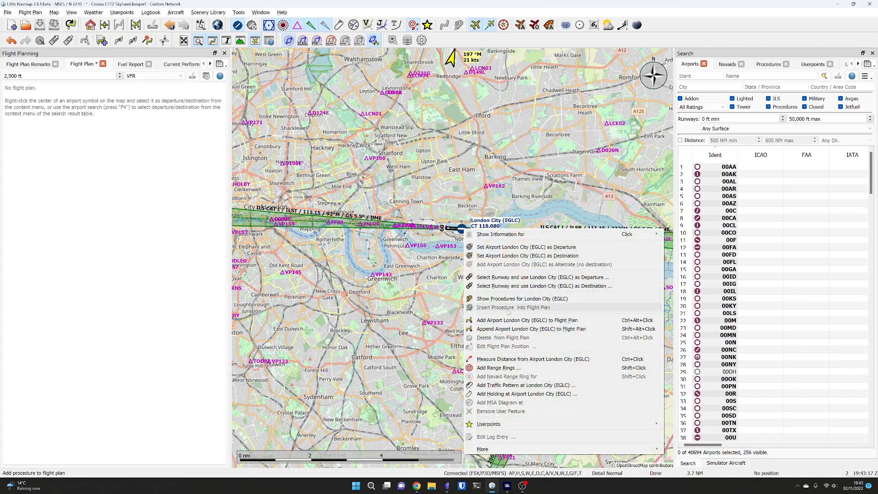
click(513, 280)
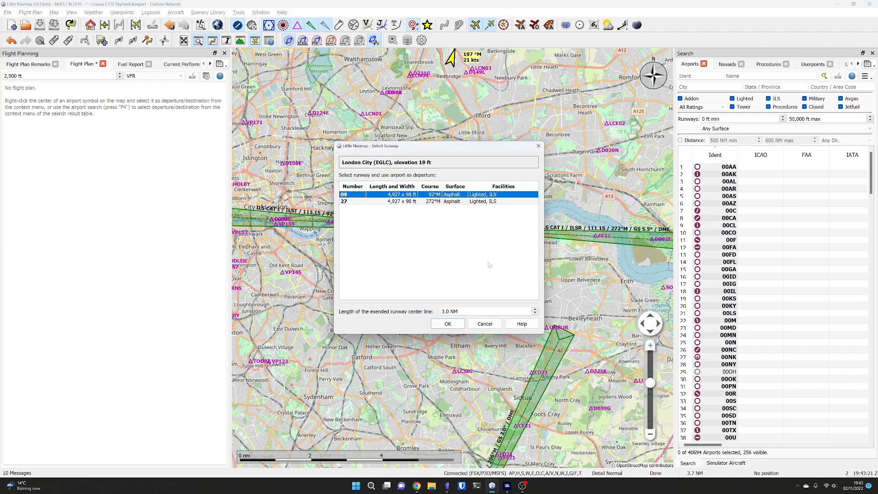
click(447, 324)
scroll(478, 286, down, 2)
scroll(479, 286, up, 5)
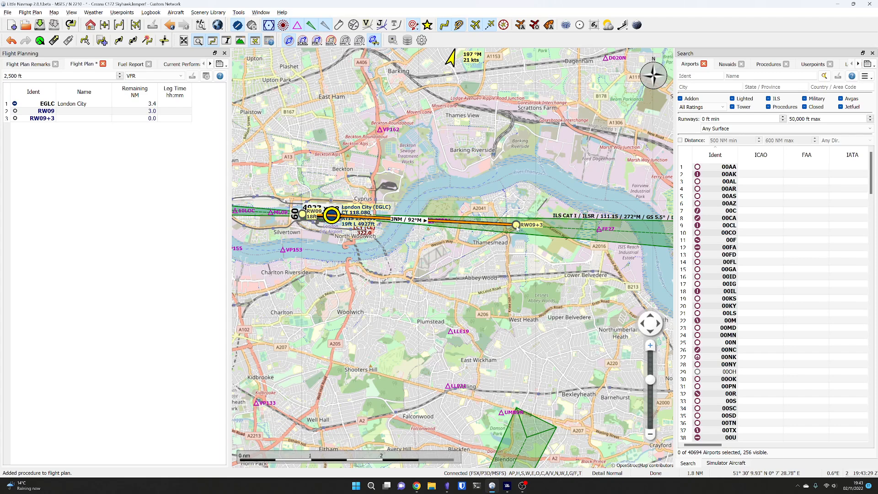
Examine the runway 09 departure leg, London City's airport and ILS details, and the surrounding airports on the map.
mouse_move(480, 227)
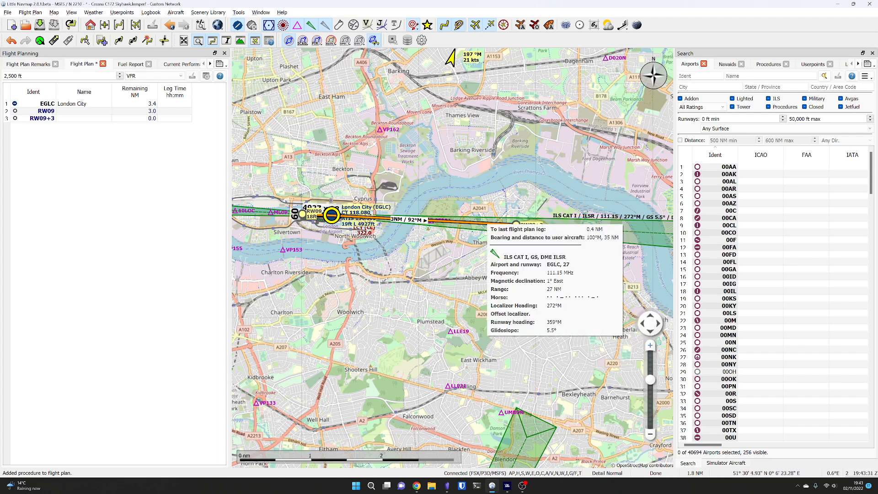
mouse_move(311, 221)
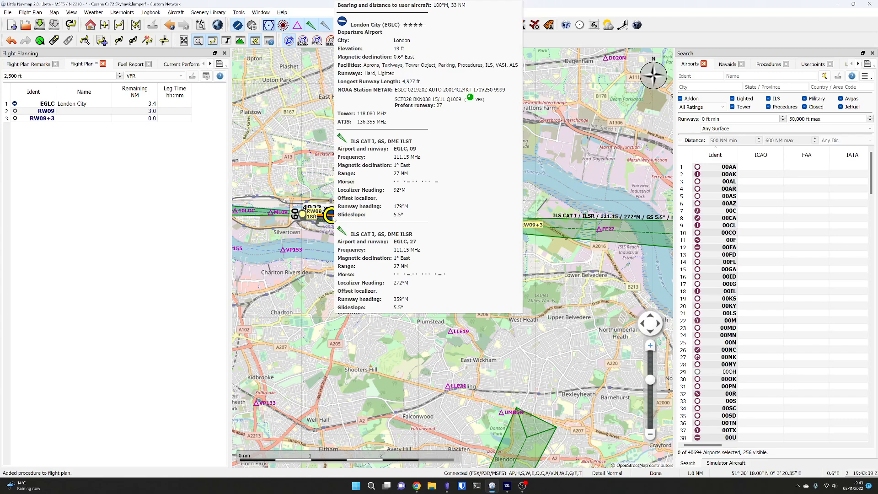
right_click(332, 219)
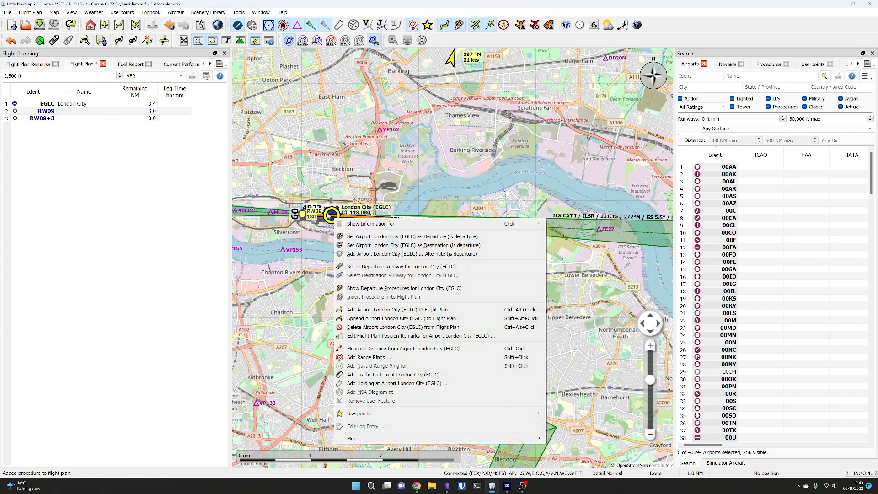
key(Escape)
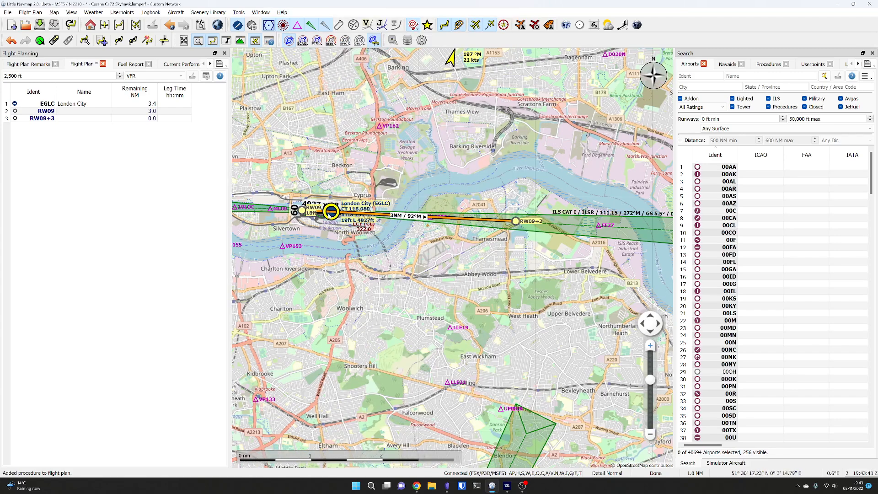
mouse_move(327, 215)
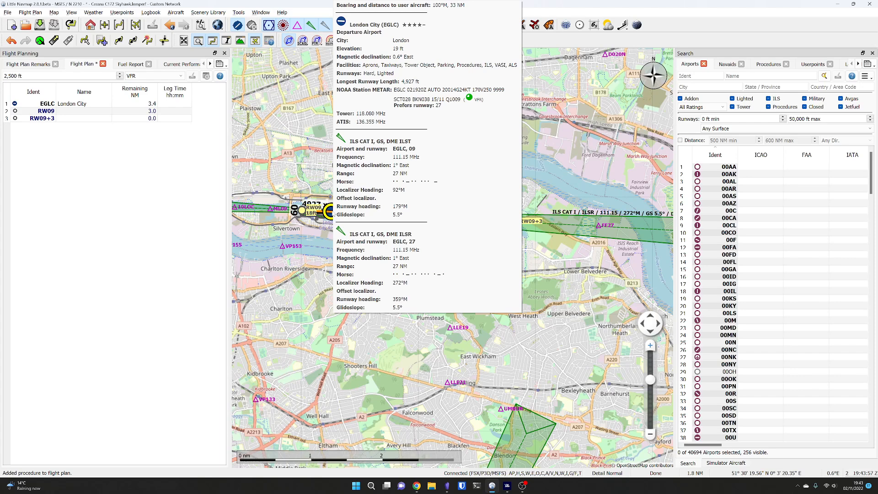
click(381, 222)
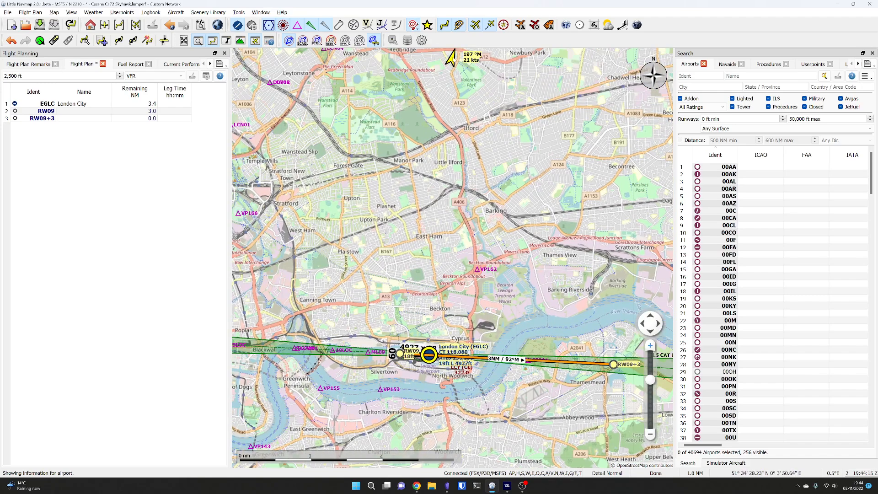
scroll(471, 204, down, 3)
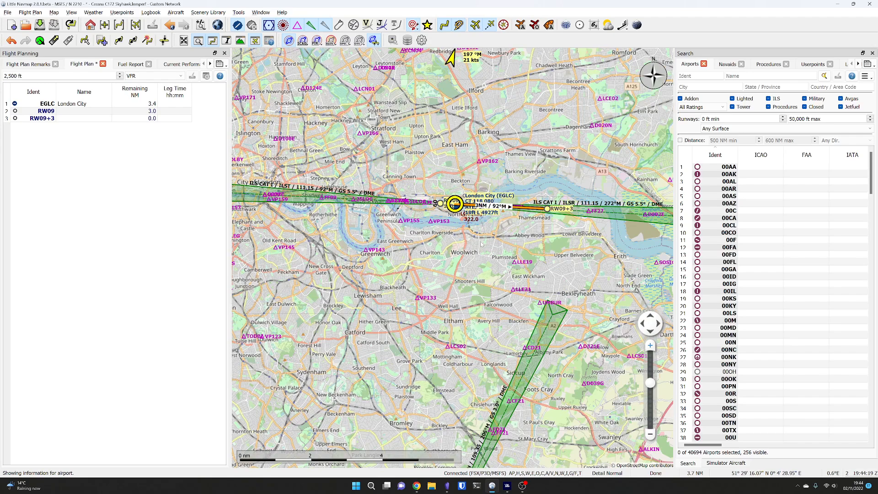
scroll(467, 243, down, 8)
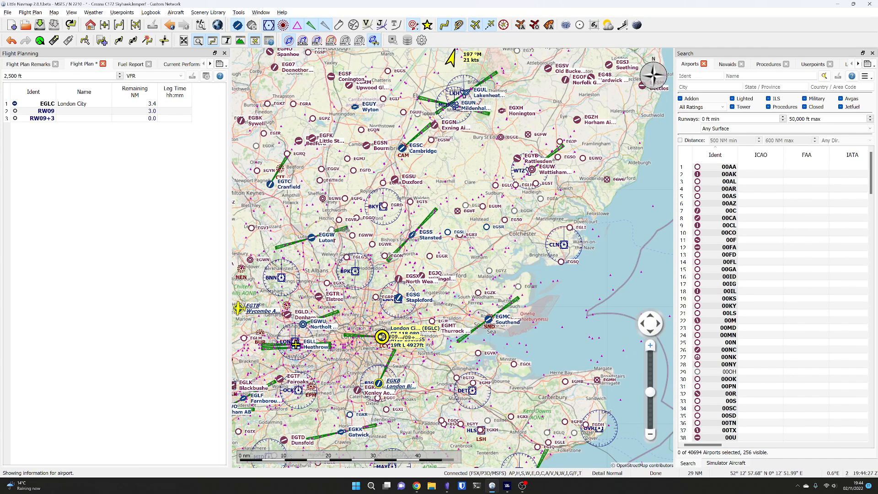
Set Cambridge (EGSC) as the flight plan's destination airport.
mouse_move(402, 150)
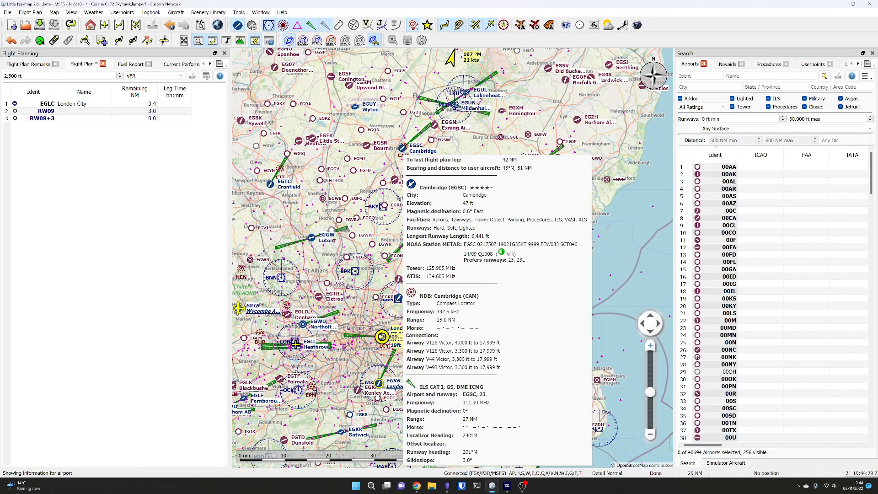
right_click(403, 151)
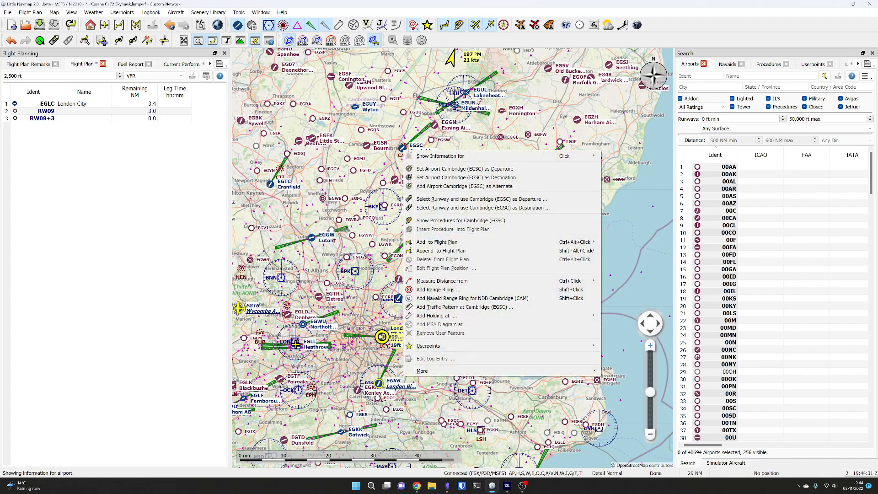
click(431, 177)
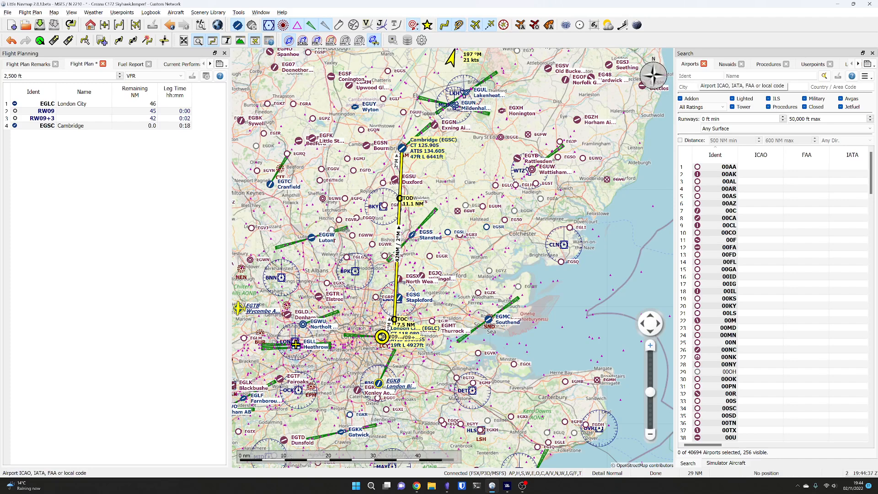
Search the airports for the ident EGGW and look over the actions available for Luton.
text(eggw)
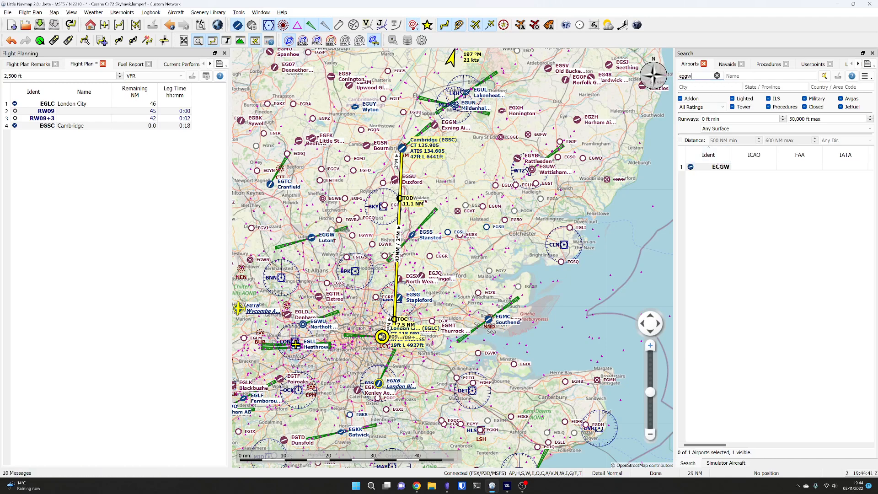
right_click(721, 167)
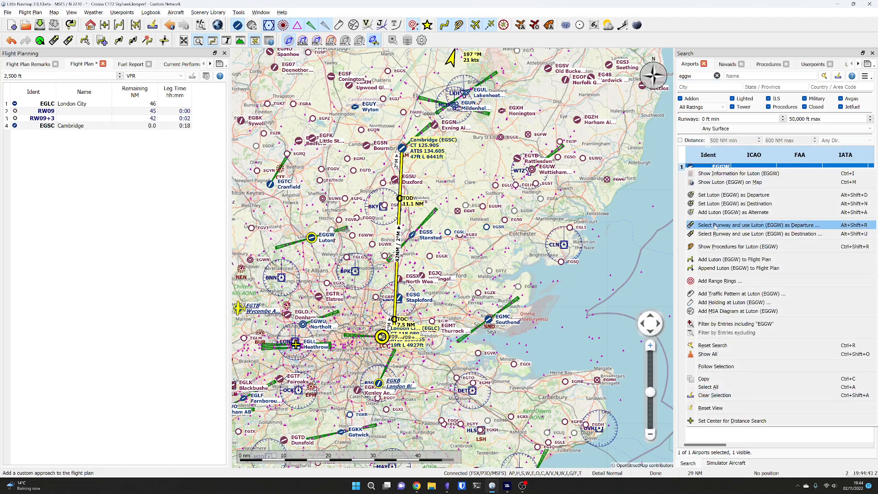
click(720, 173)
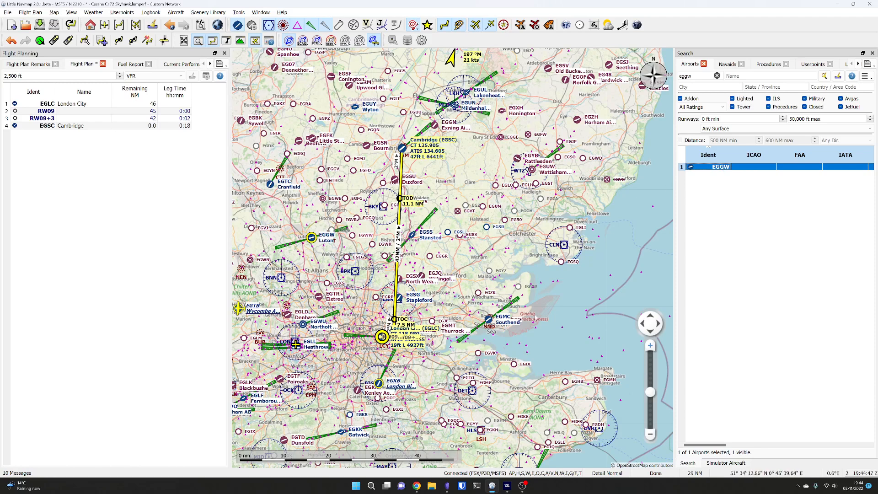
Look over the actions available for the Cambridge leg in the flight plan and view the route on the map.
click(58, 128)
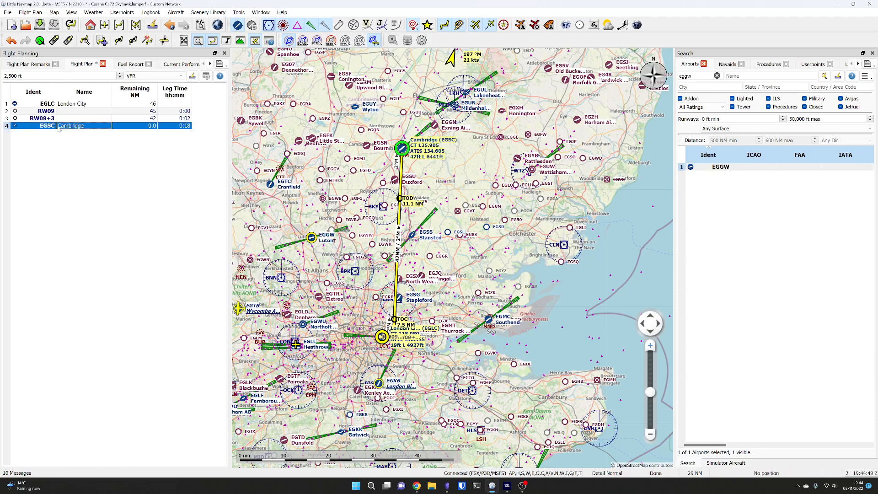
right_click(59, 129)
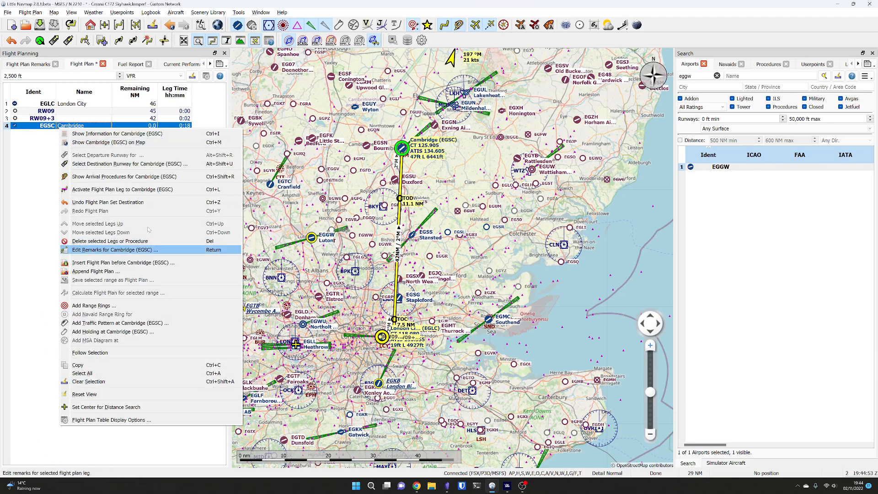
click(38, 175)
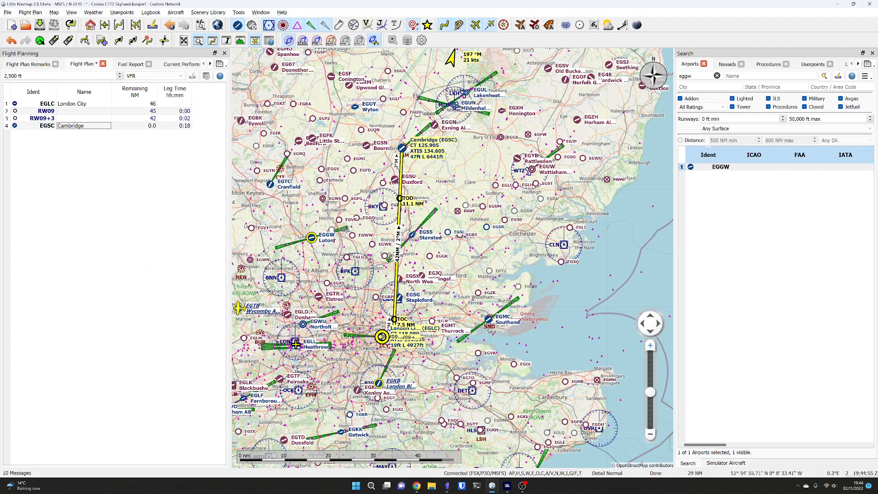
drag(417, 193, 475, 135)
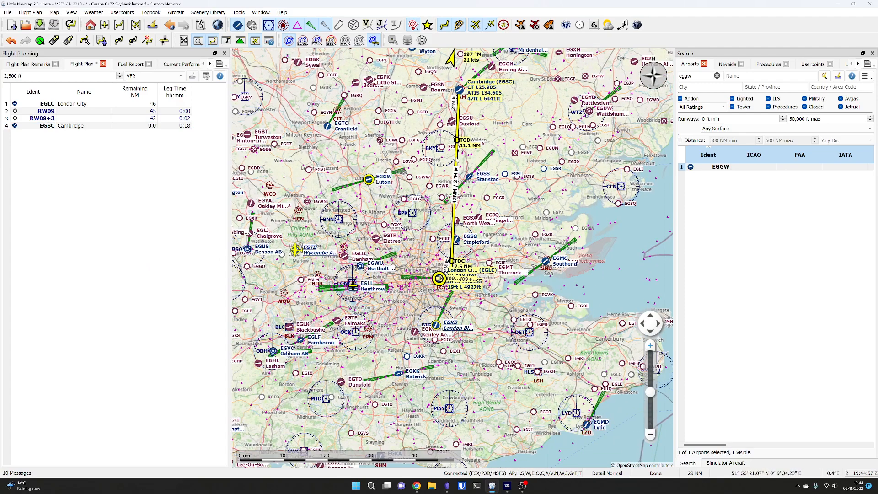
Enter the sample text "adasdadads asd" in the flight plan remarks and return to the list of legs.
click(32, 65)
text(adasdadads asd)
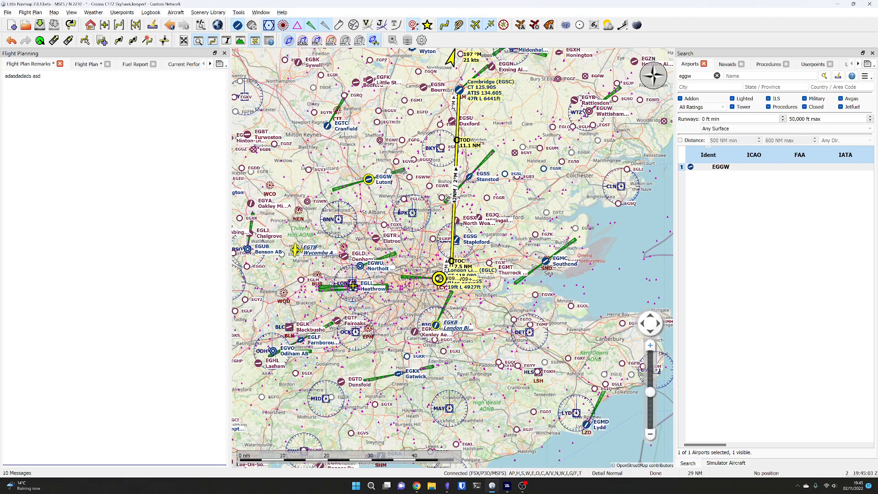
click(85, 66)
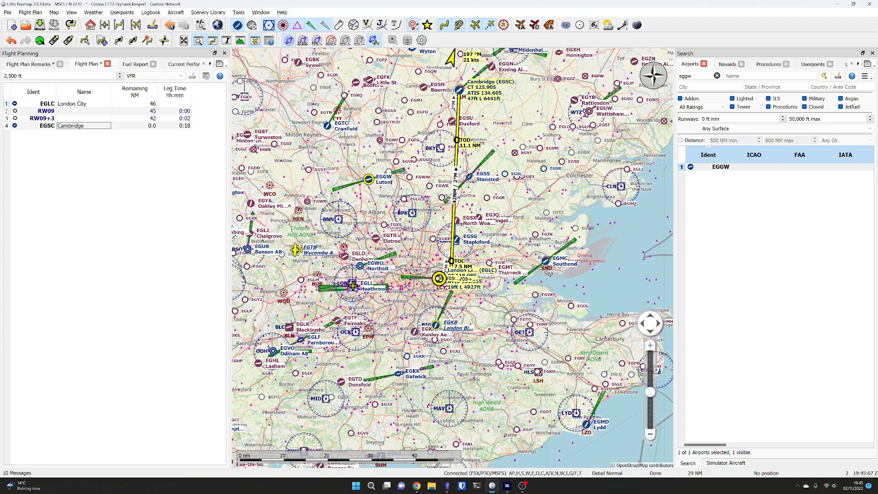
Review the fuel report for the Cessna Skyhawk and recheck the flight plan remarks.
click(134, 64)
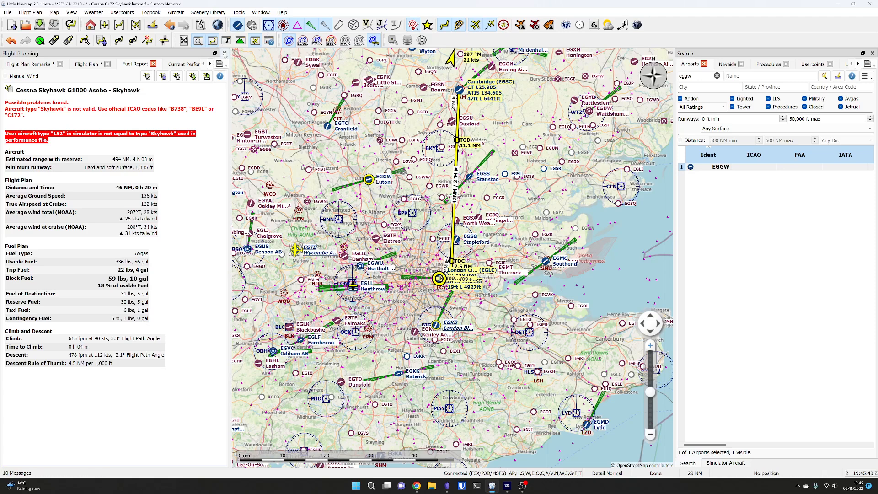
click(20, 67)
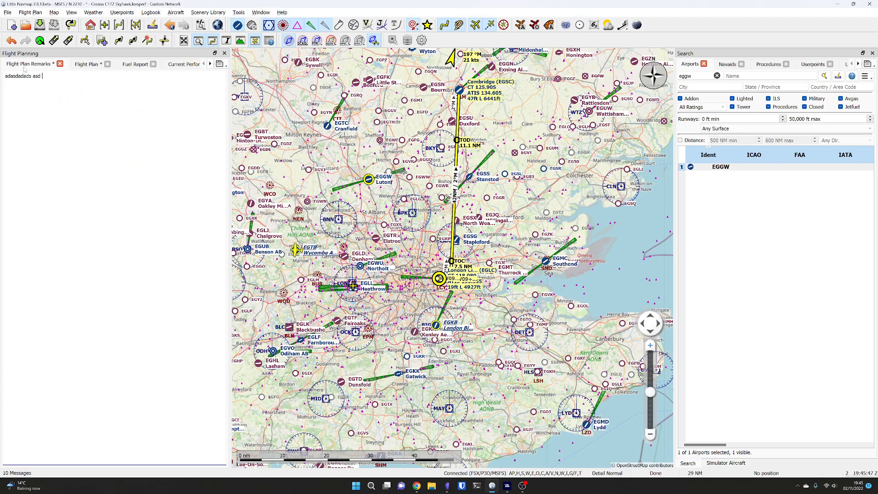
click(85, 65)
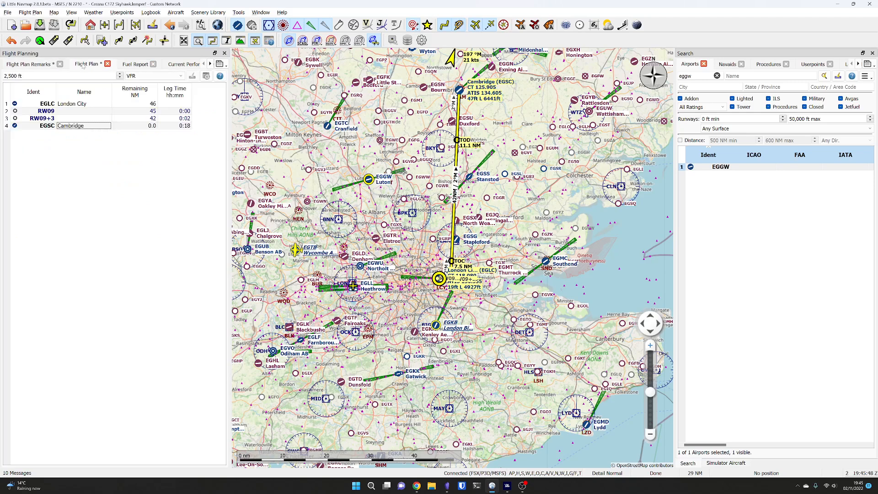
Show Cambridge and London City from the flight plan on the map with their airport information, and view the whole route.
click(63, 113)
click(65, 118)
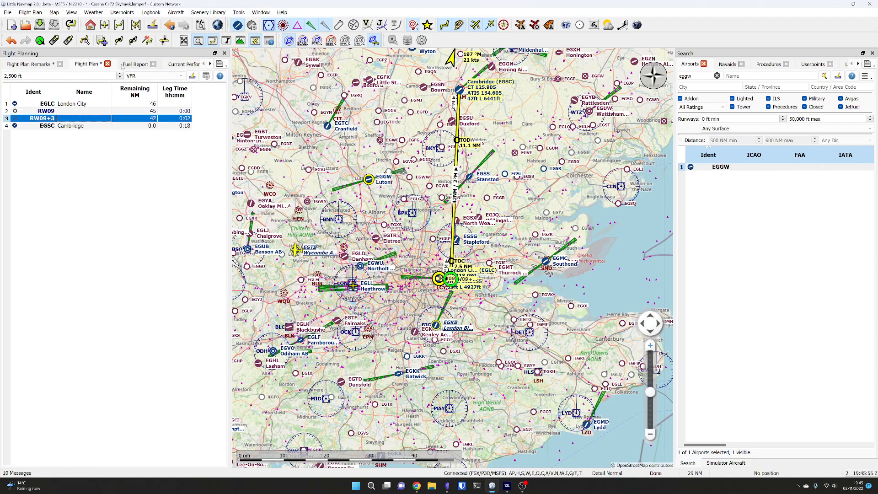
double_click(59, 112)
double_click(68, 125)
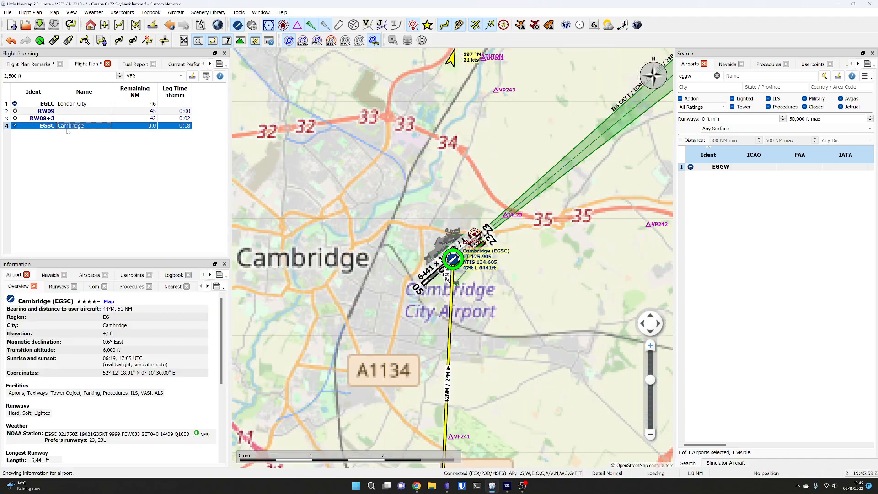
double_click(87, 104)
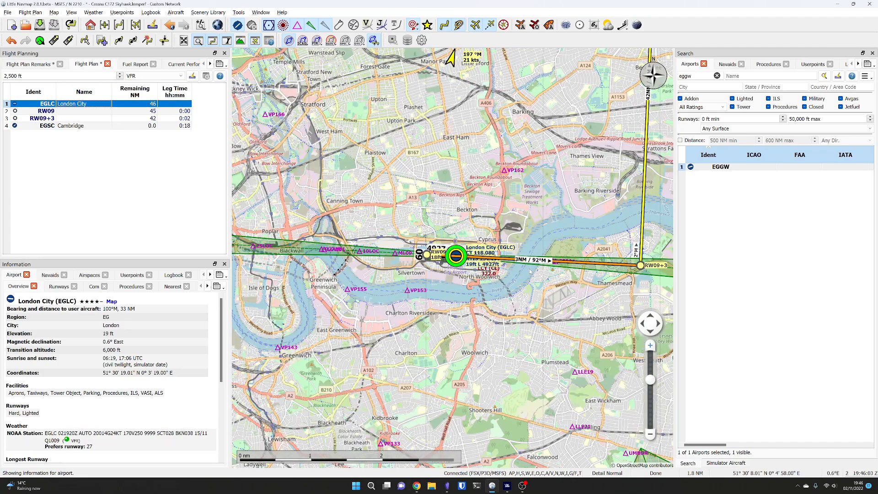
scroll(530, 275, down, 5)
scroll(526, 275, down, 4)
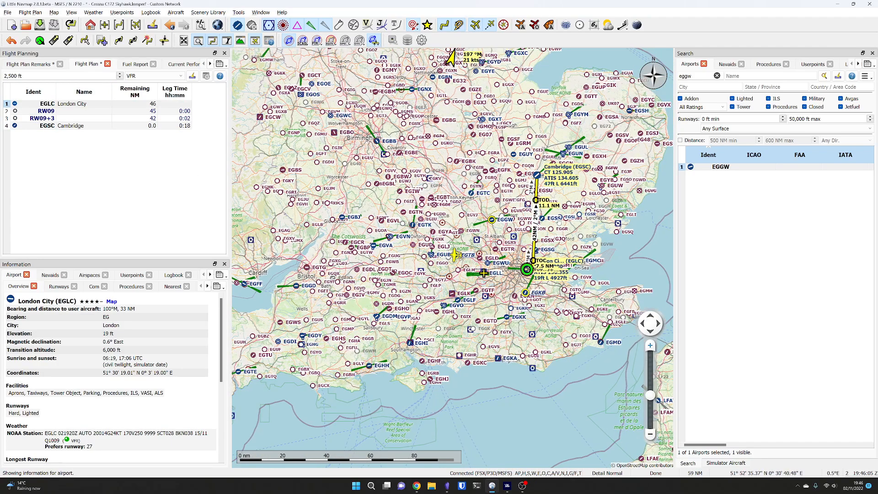
scroll(482, 250, up, 2)
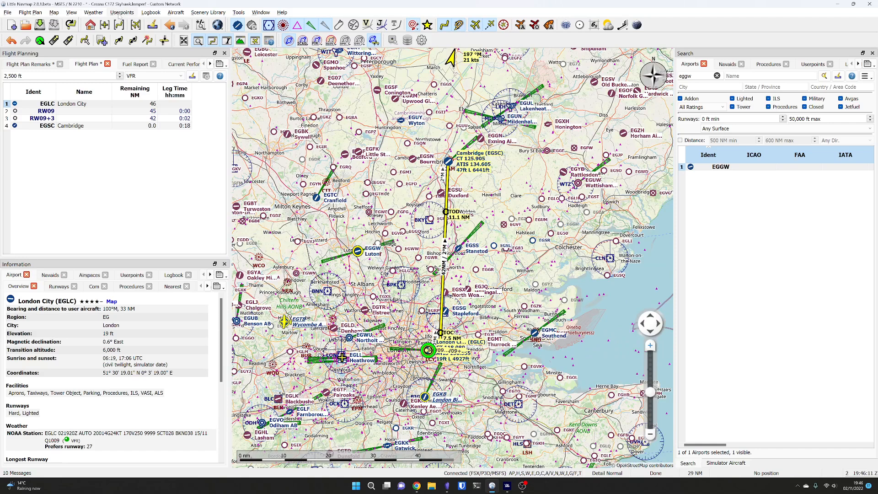
Display the aircraft's current performance, and hide the Information window and show it again.
click(178, 65)
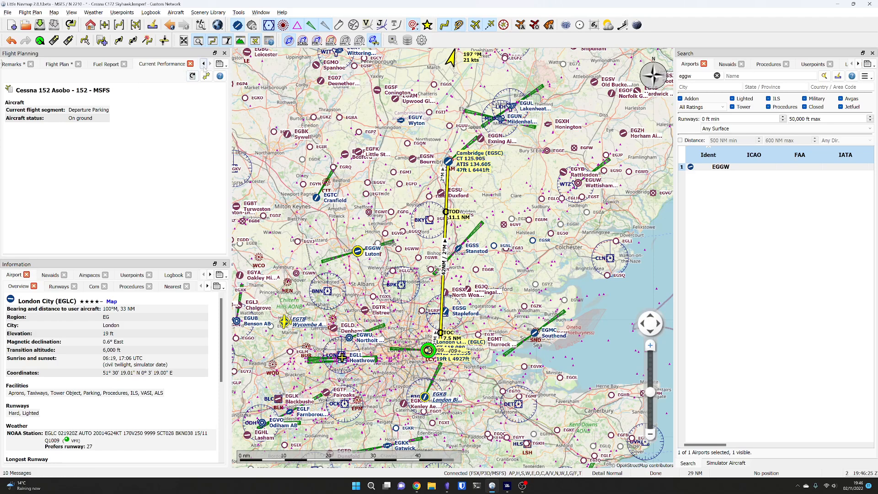
click(260, 12)
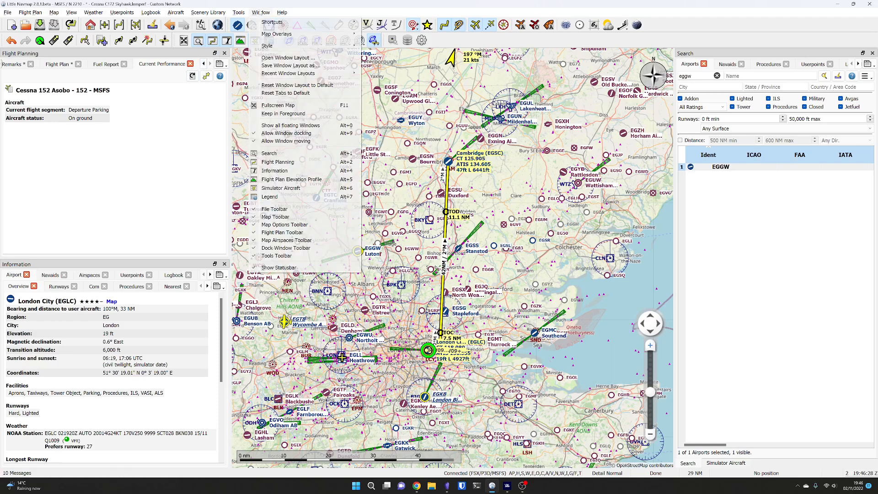
click(275, 171)
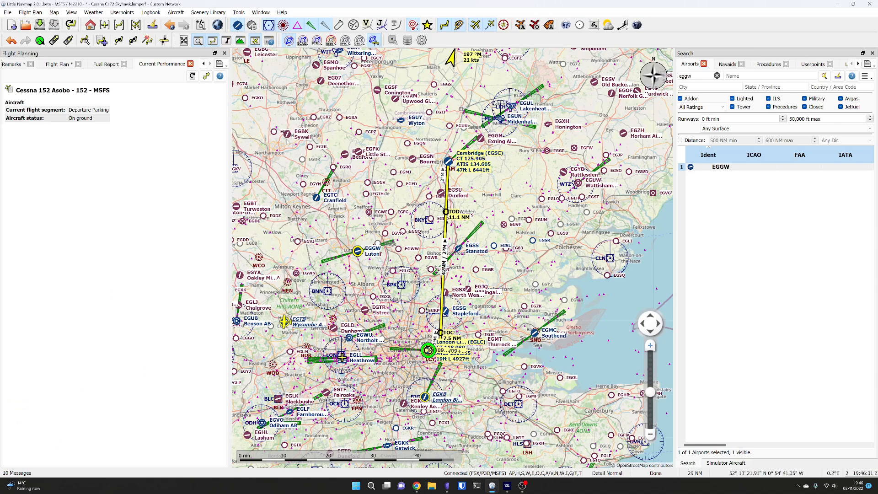
click(261, 12)
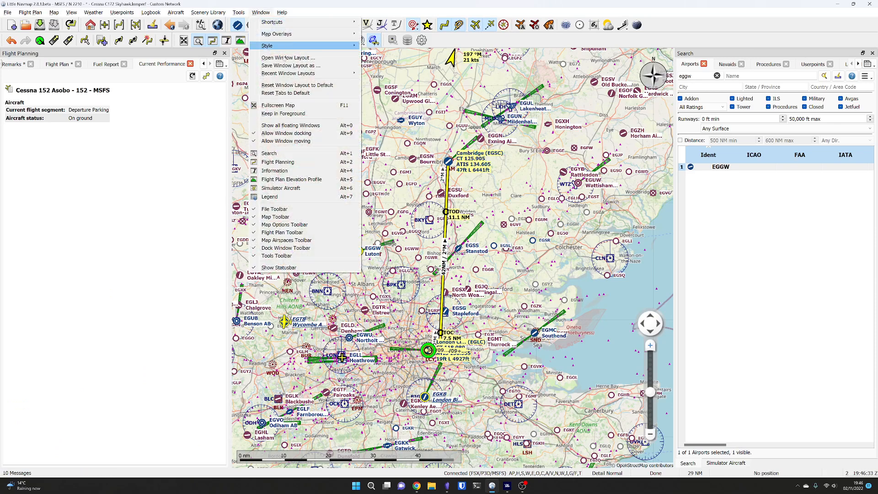
click(274, 171)
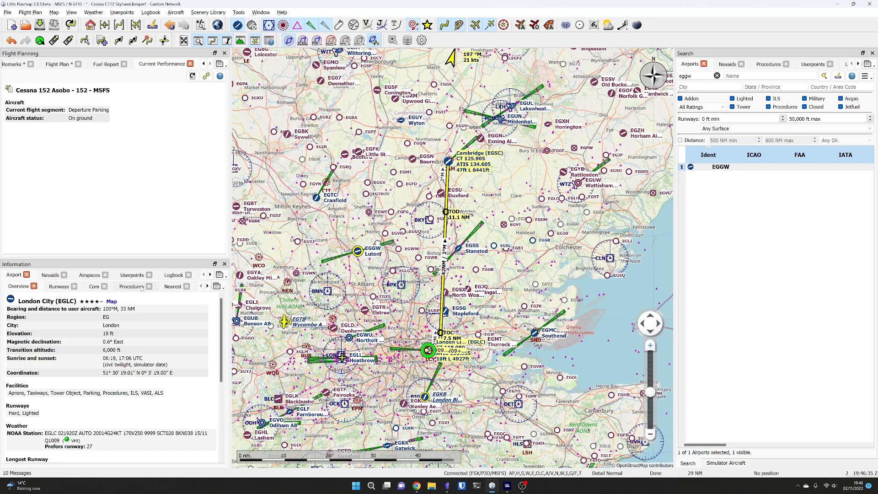
Try docking the Flight Planning window across the full width below the map, and put it back above the Information window.
mouse_move(143, 268)
mouse_down()
mouse_move(395, 256)
mouse_move(450, 198)
mouse_move(362, 193)
mouse_move(151, 257)
mouse_move(373, 234)
mouse_move(151, 254)
mouse_move(141, 421)
mouse_move(143, 400)
mouse_move(288, 363)
mouse_move(304, 302)
mouse_move(177, 393)
mouse_move(124, 389)
mouse_move(112, 368)
mouse_move(149, 412)
mouse_move(138, 417)
mouse_up()
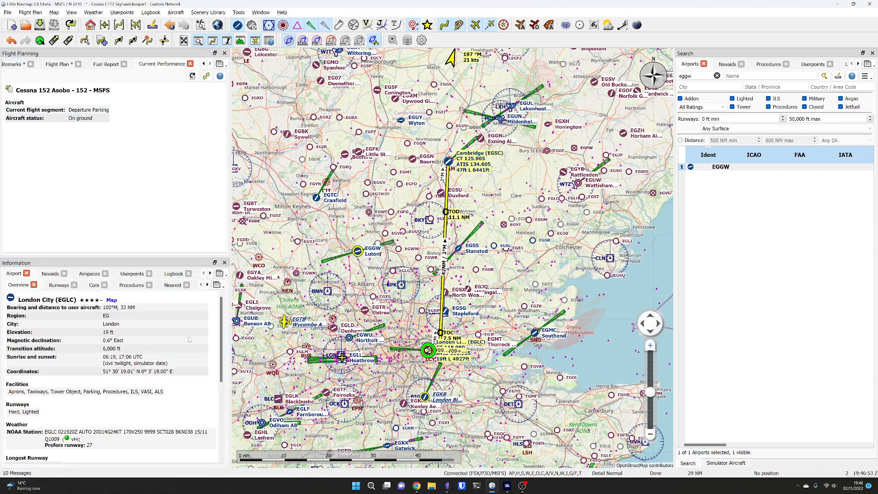
drag(75, 53, 426, 454)
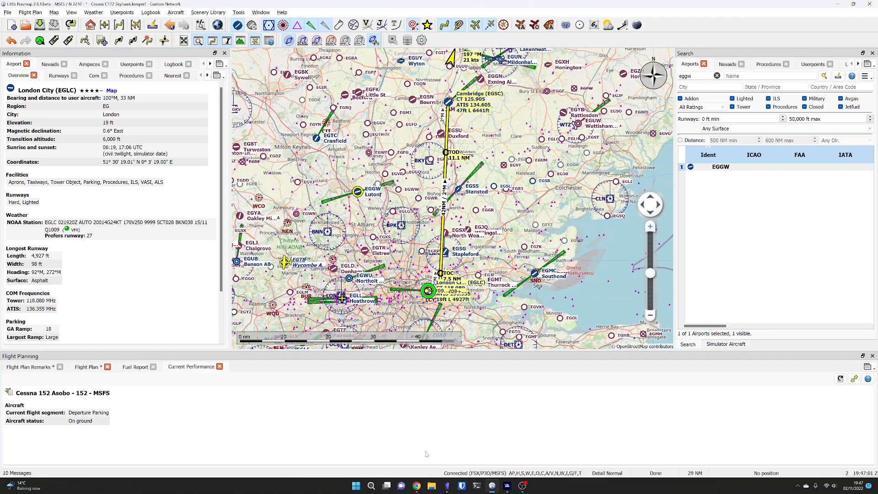
drag(305, 356, 156, 302)
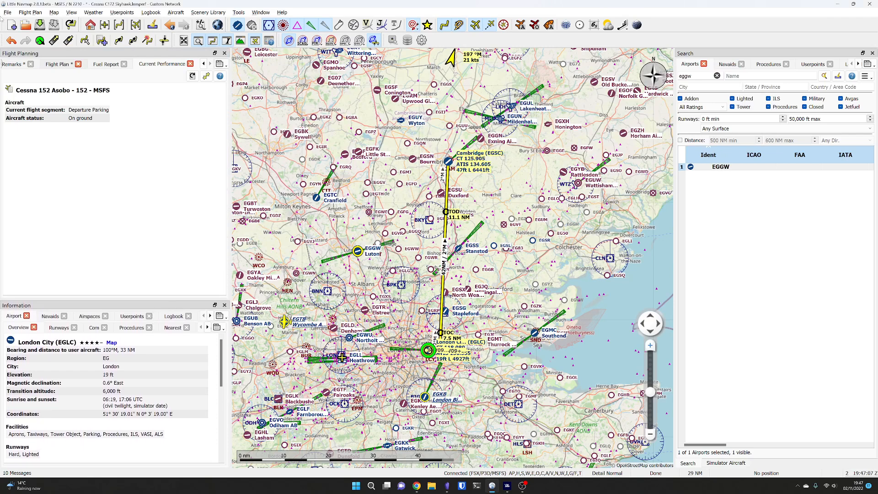
Display the flight plan legs again and enlarge the Information window beneath them.
click(57, 64)
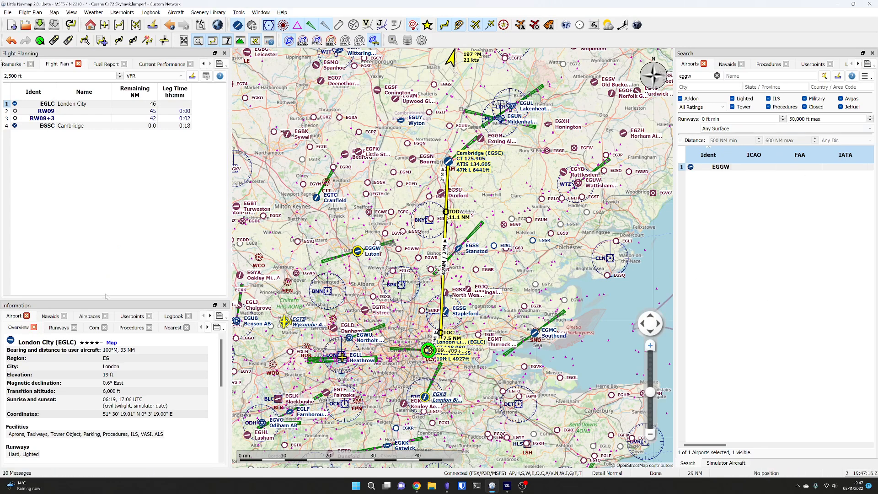
drag(67, 300, 70, 224)
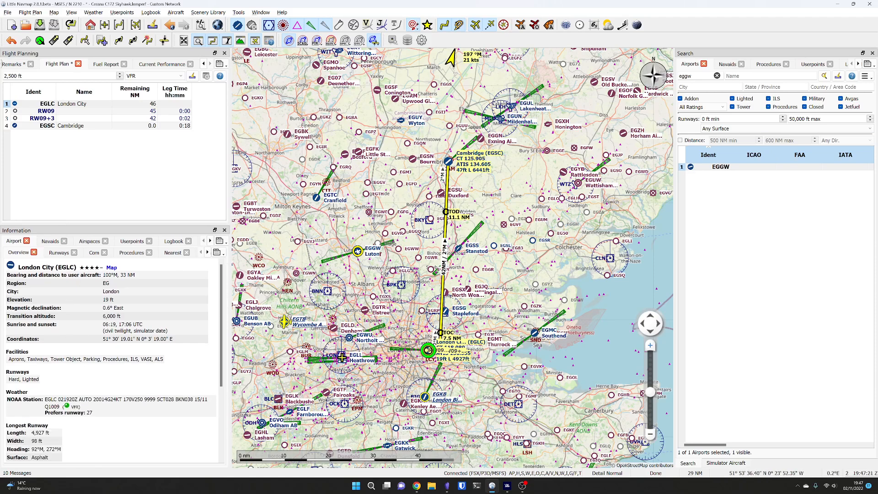
Show the airport information for Luton (EGGW) from the map and read through its runway, frequency and parking details.
mouse_move(358, 252)
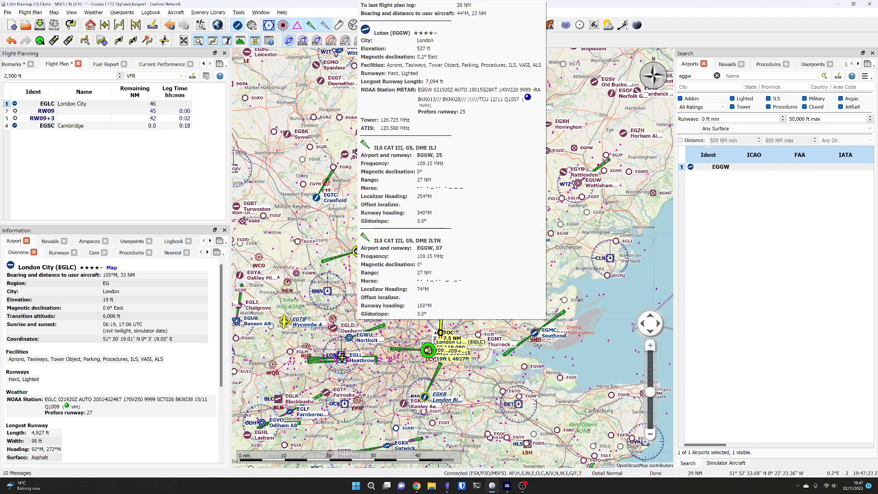
right_click(358, 253)
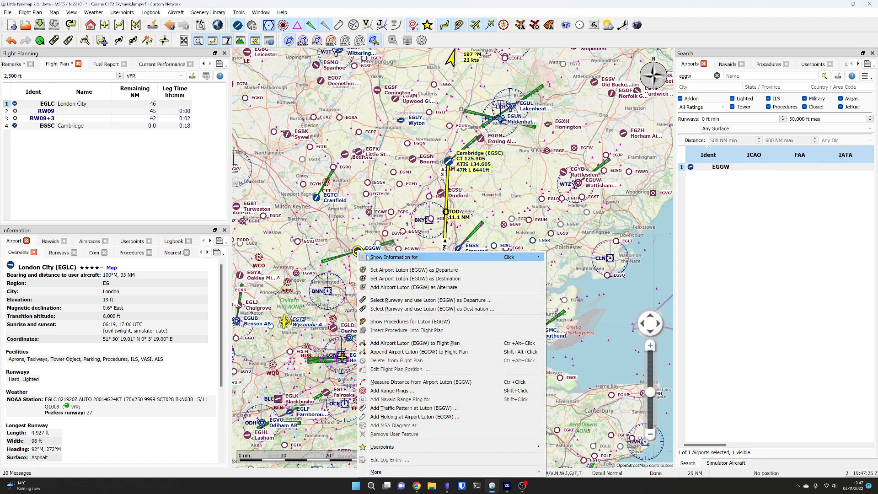
mouse_move(367, 257)
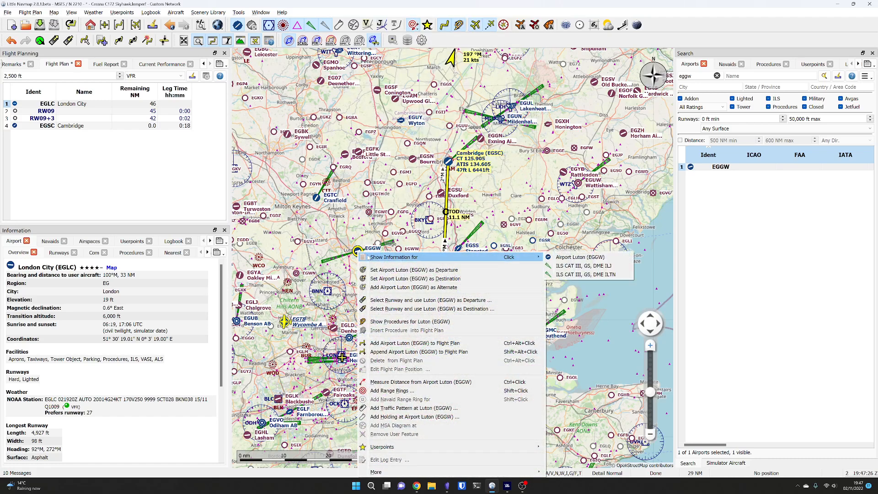
click(563, 260)
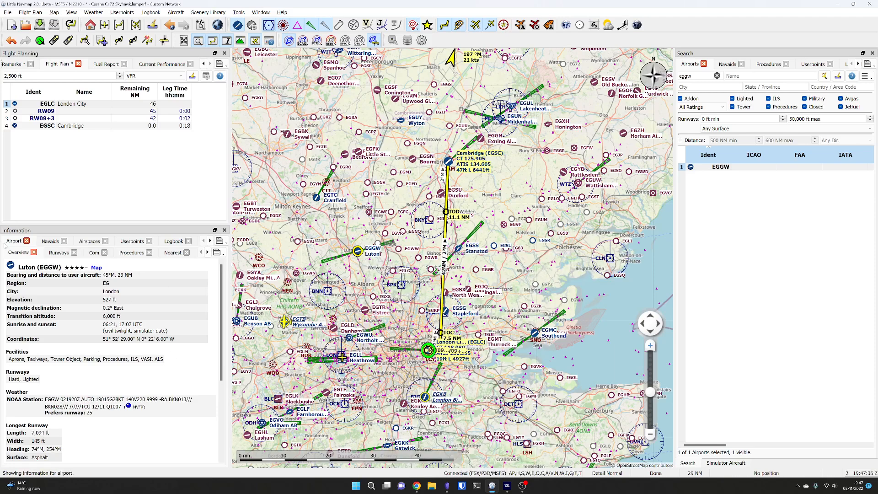
scroll(62, 371, down, 5)
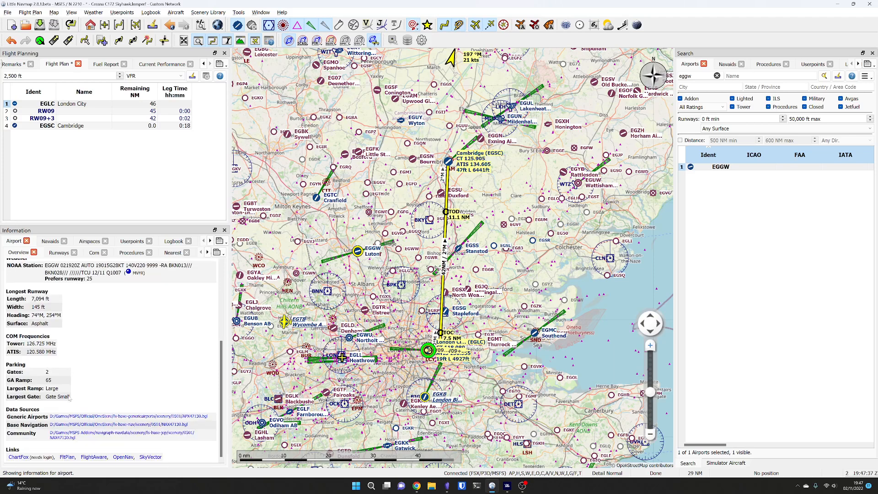
Review Luton's airport overview and read through the details of its runways 07 and 25.
scroll(68, 393, up, 5)
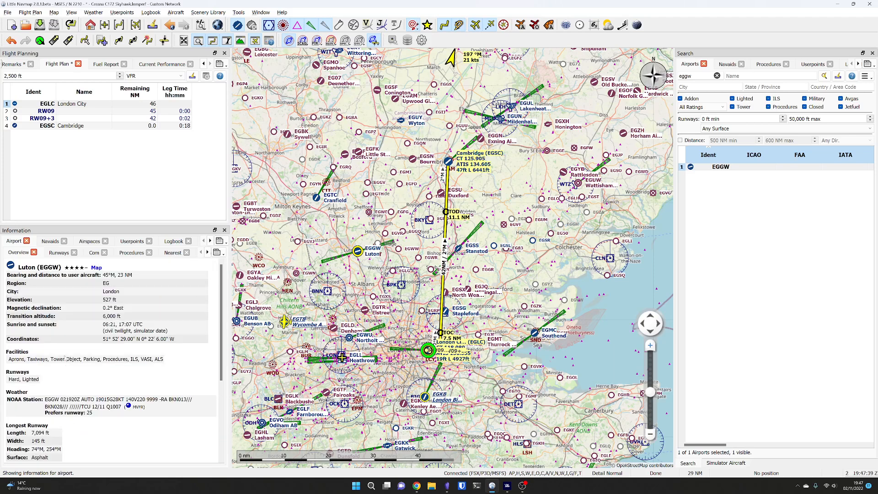
scroll(68, 398, down, 5)
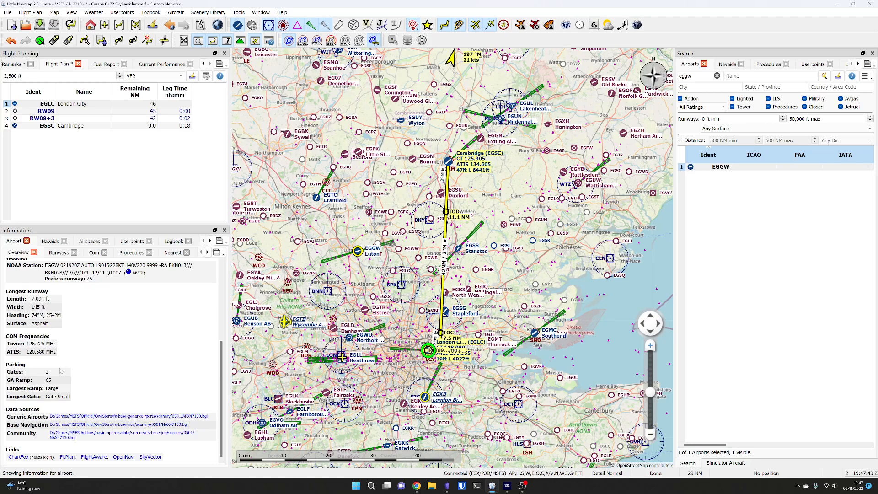
scroll(61, 371, up, 5)
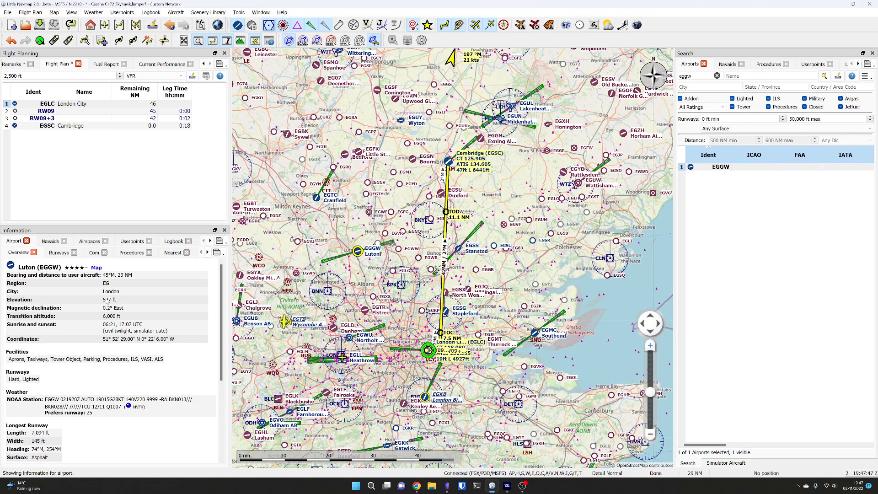
click(53, 254)
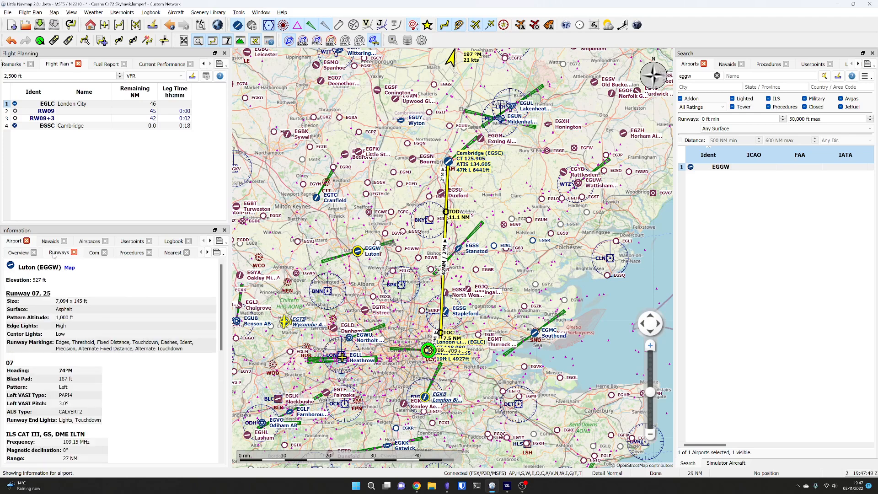
scroll(92, 316, down, 10)
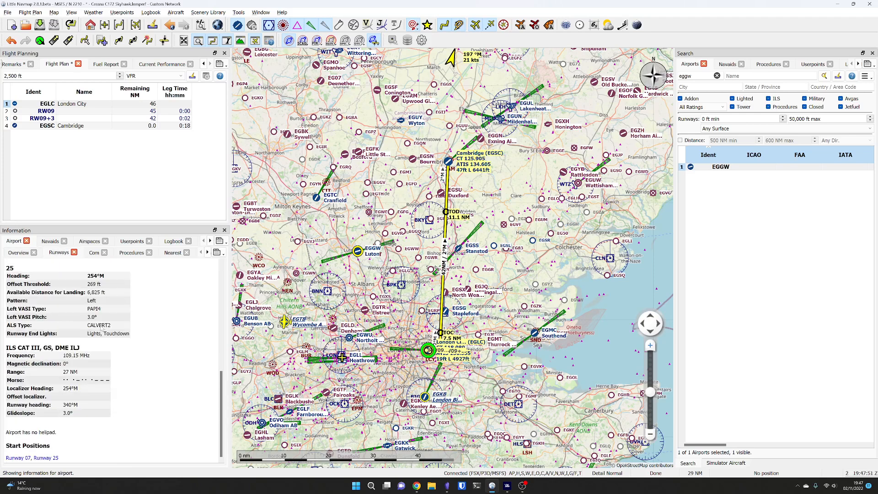
scroll(102, 329, up, 8)
Examine Luton's communication frequencies and its approach procedures.
click(94, 253)
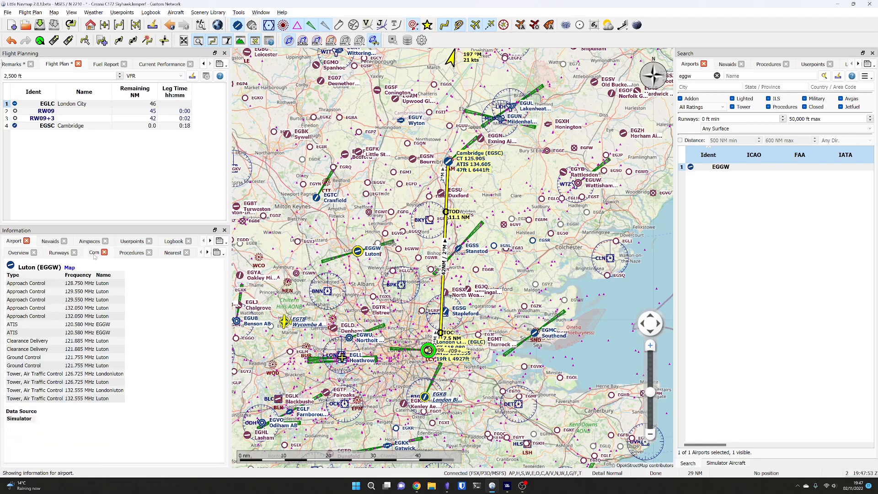
click(124, 255)
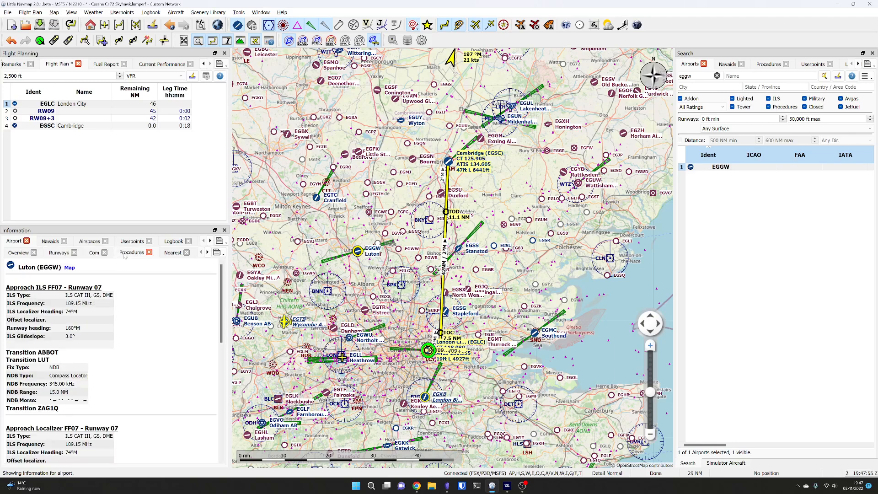
scroll(135, 279, down, 5)
scroll(145, 294, up, 5)
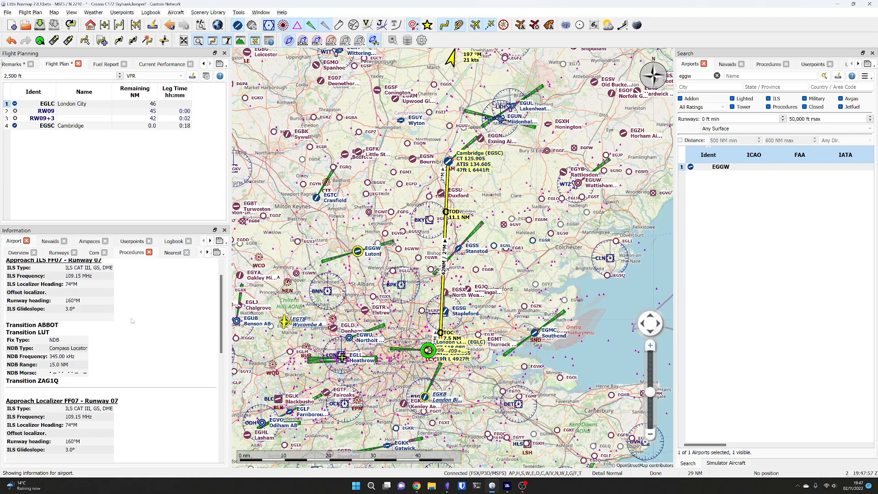
Read through the airports and radio navaids nearest to Luton.
click(171, 253)
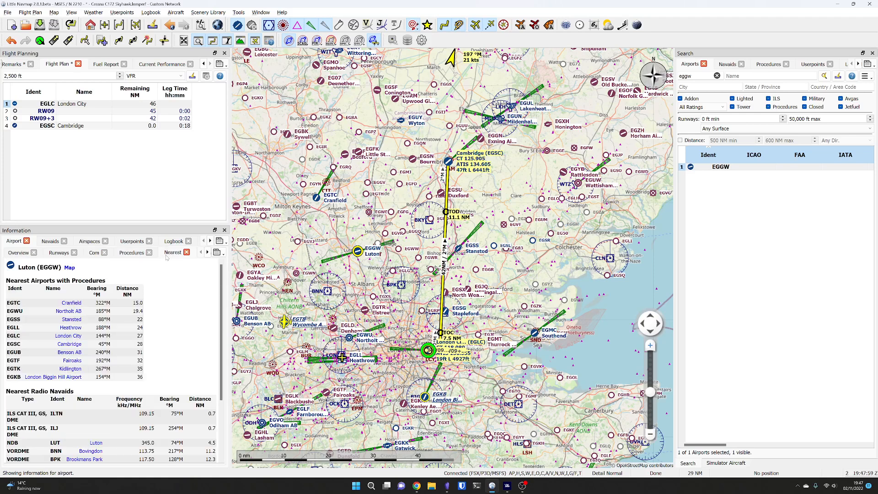
scroll(170, 297, down, 3)
scroll(87, 323, up, 3)
scroll(172, 330, down, 3)
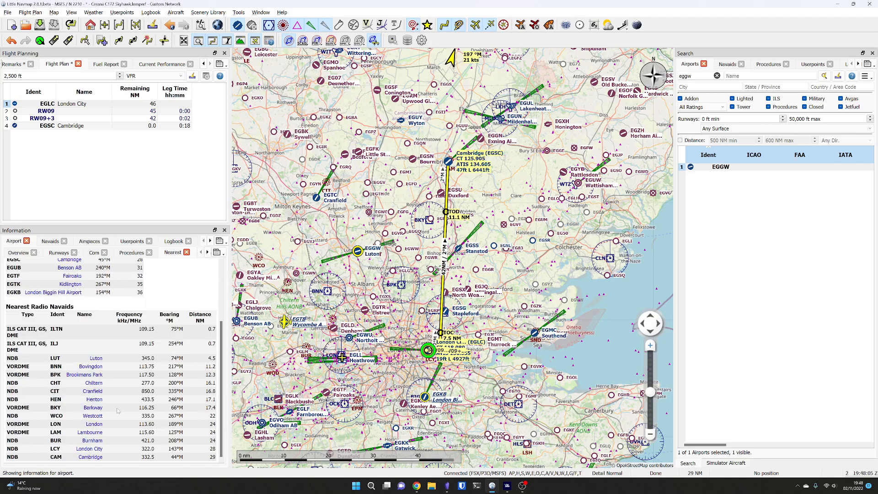
scroll(170, 313, up, 3)
Examine the weather report for Luton, including the best runway for the wind.
click(207, 252)
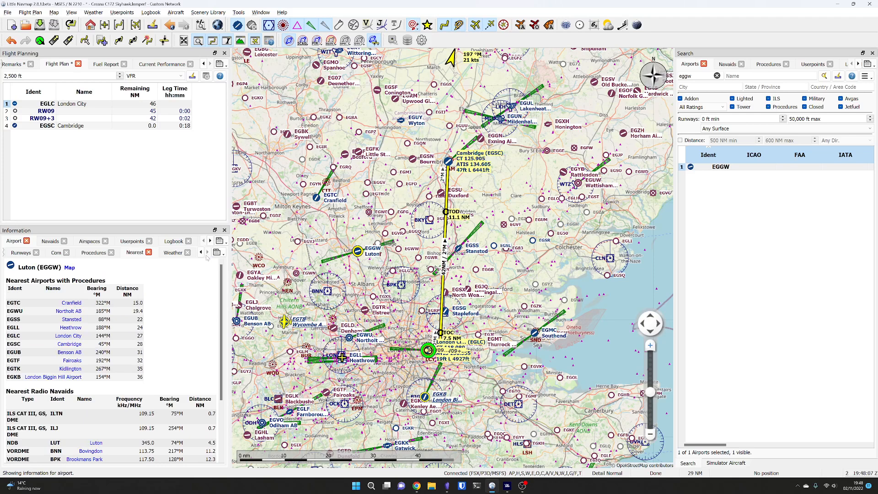
click(176, 254)
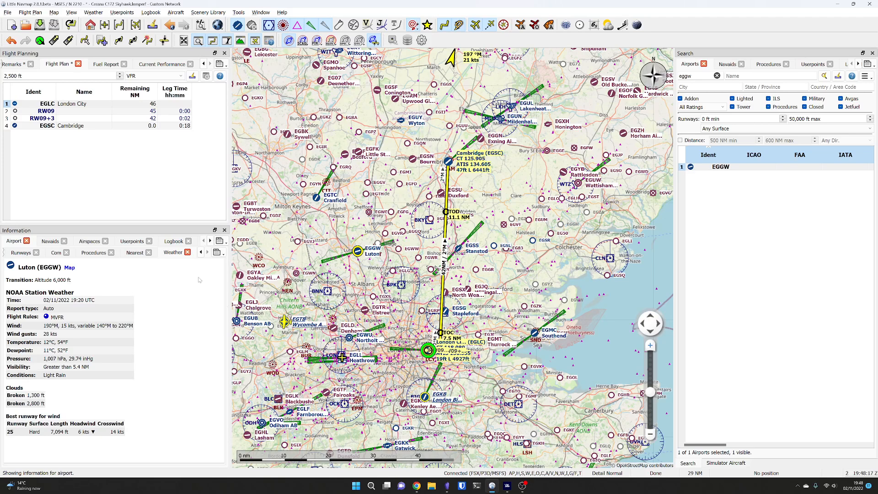
click(201, 253)
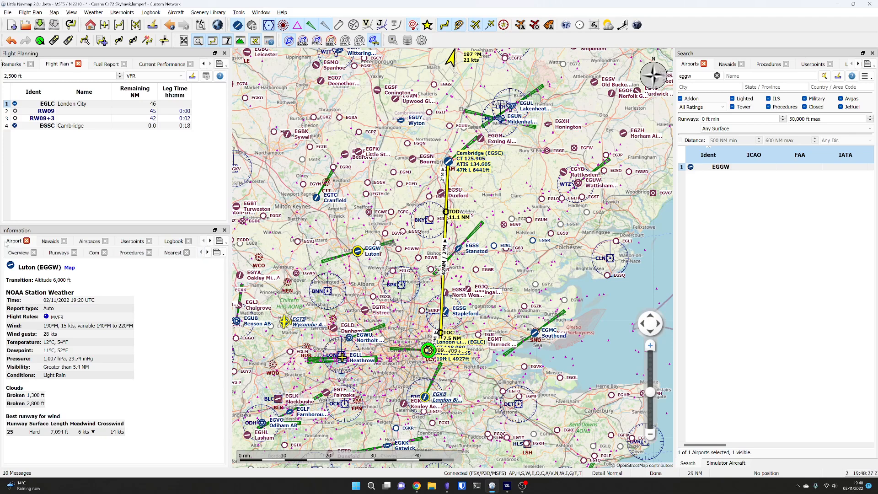
Show the navaid information for VORDME Barkway (BKY) from the map.
click(49, 241)
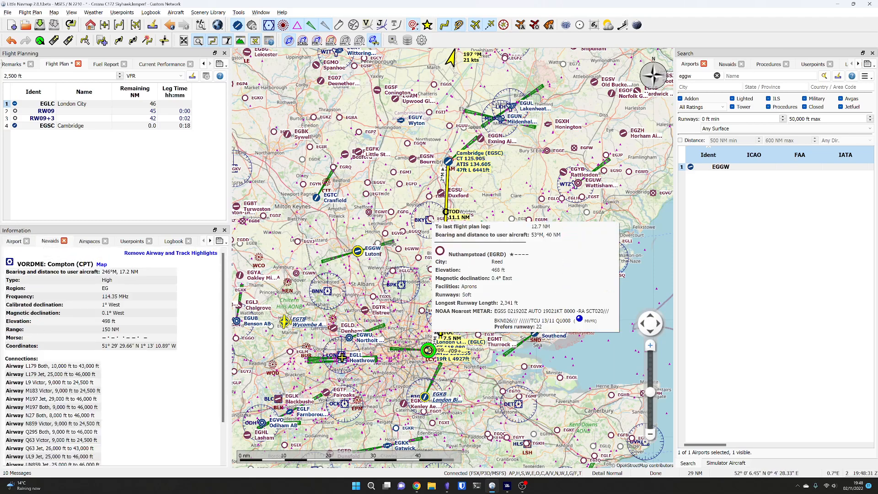
right_click(430, 220)
mouse_move(465, 231)
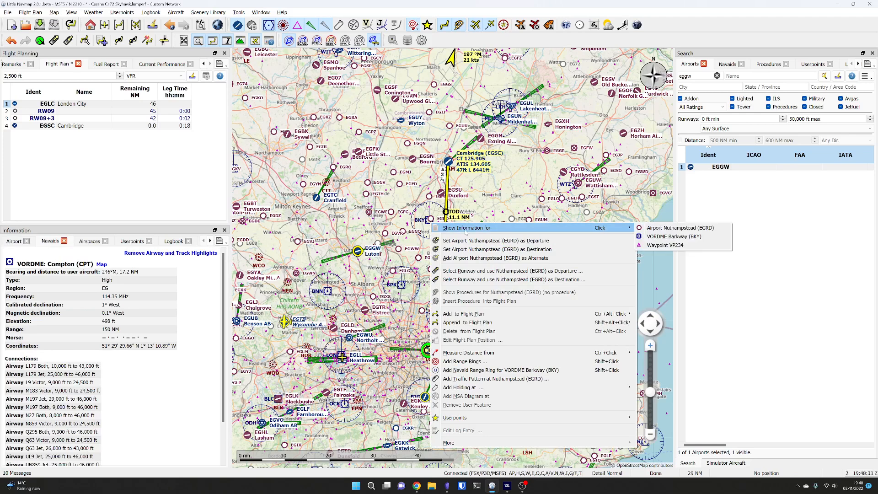
click(663, 237)
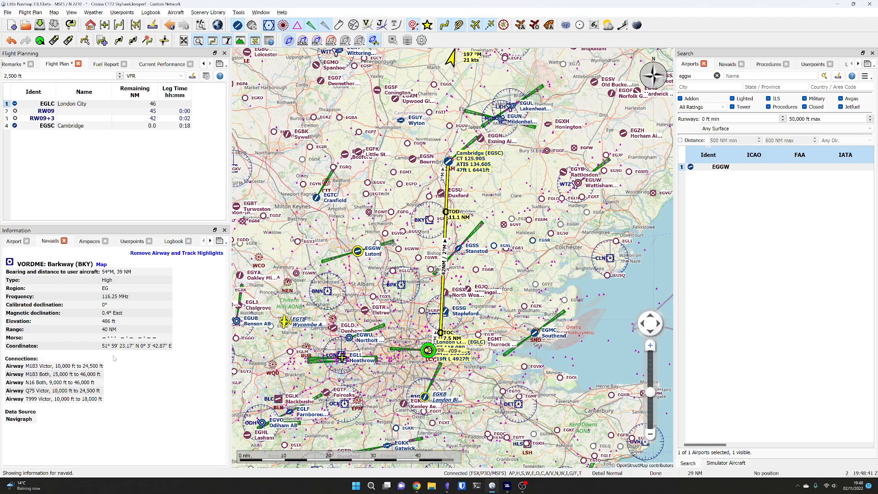
Display the airspace information and show airspaces of all ICAO classes across southern England on the map.
click(89, 242)
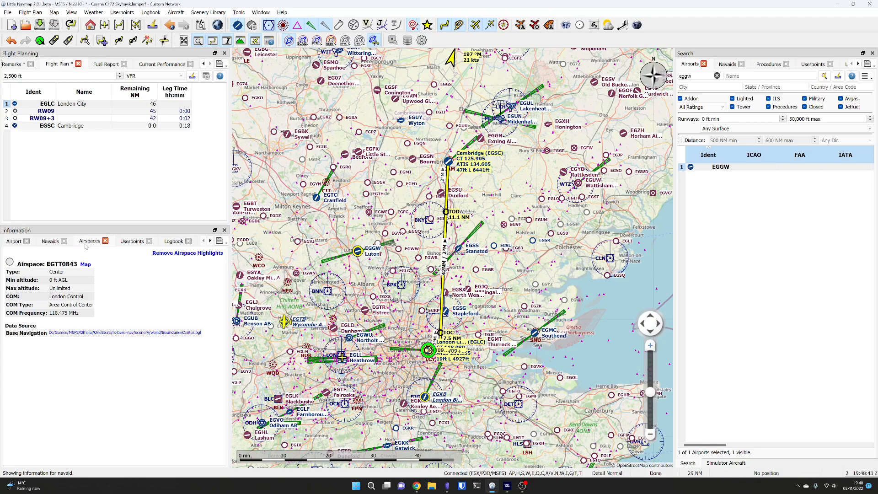
scroll(304, 256, down, 1)
drag(323, 217, 457, 248)
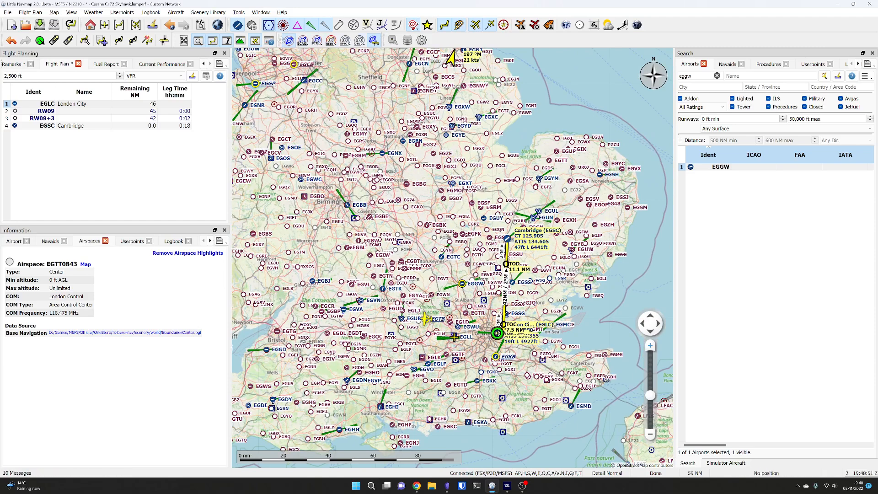
click(291, 42)
click(291, 43)
click(303, 41)
click(311, 57)
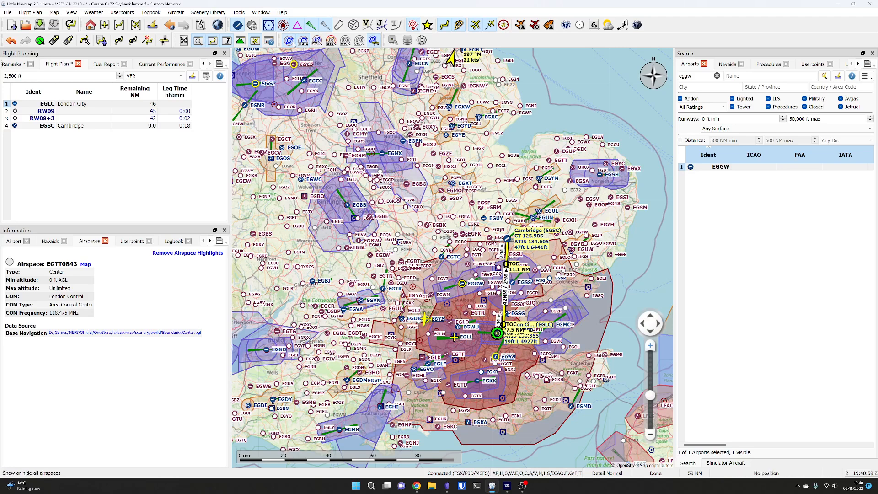
Show the details of the Birmingham CTA and London TMA airspaces from the map, and hide all airspaces again.
click(302, 41)
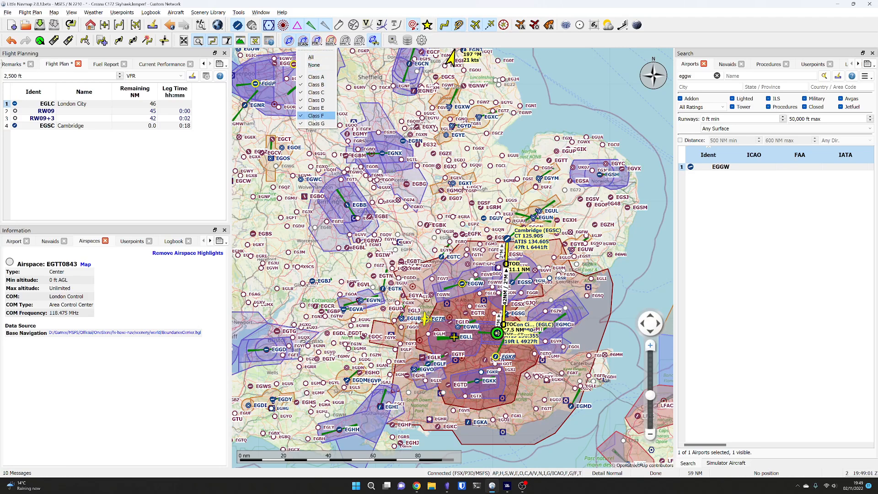
click(317, 160)
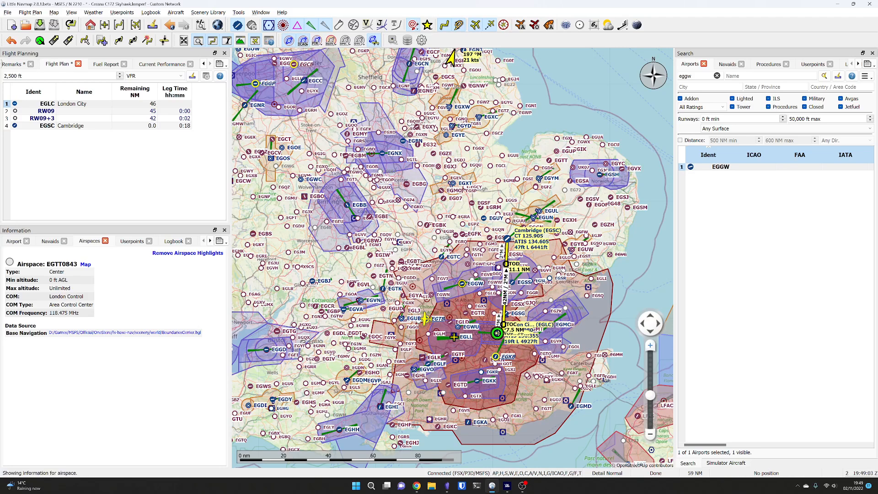
click(324, 238)
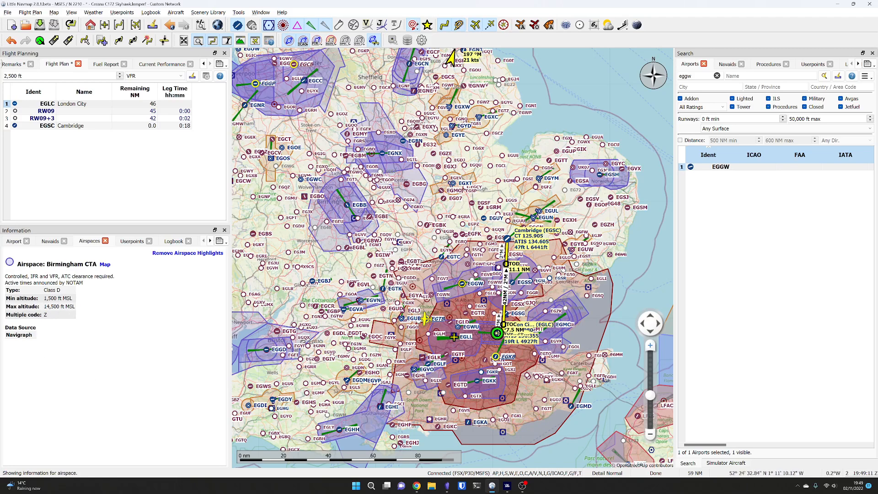
click(457, 308)
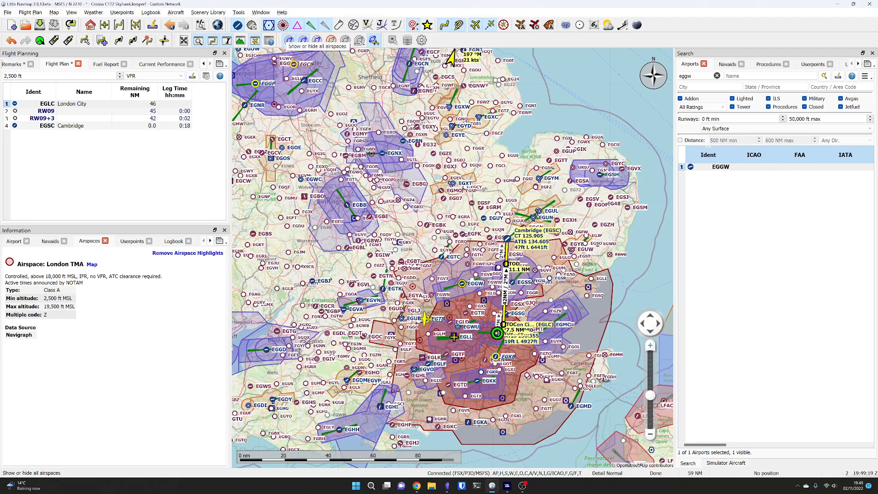
click(289, 41)
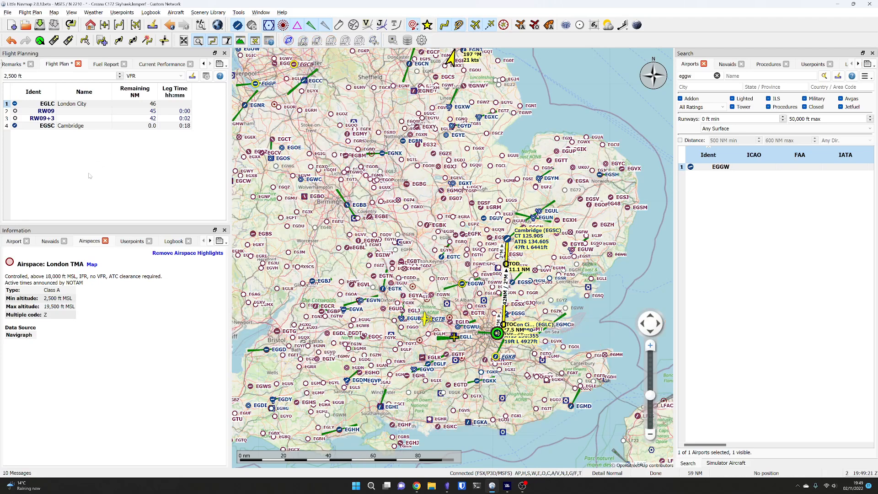
Display the fuel report for the flight plan and enlarge the Information window beneath it.
click(110, 64)
scroll(134, 161, down, 6)
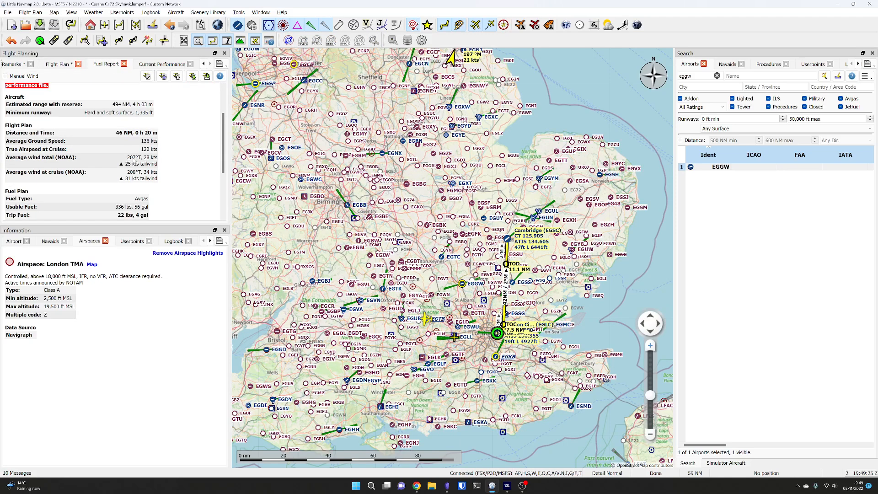
drag(138, 224, 118, 166)
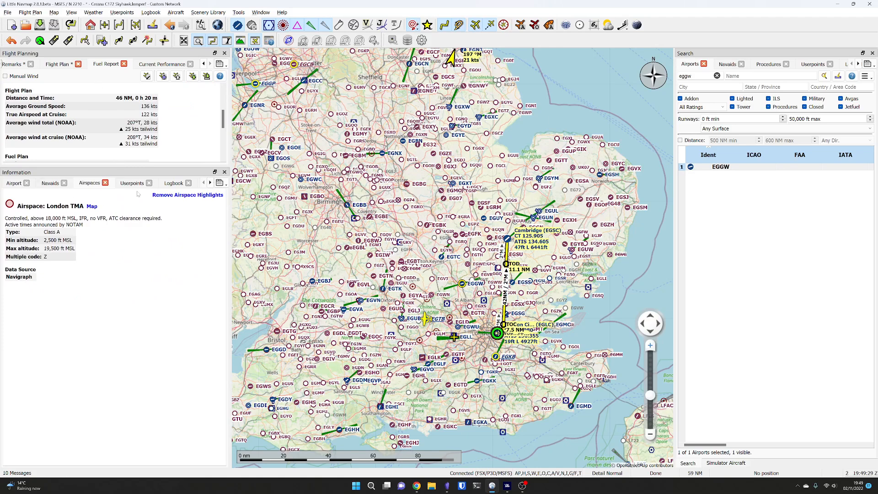
Display the userpoint information and show all userpoint types on the map around Brighton Palace Pier.
click(133, 183)
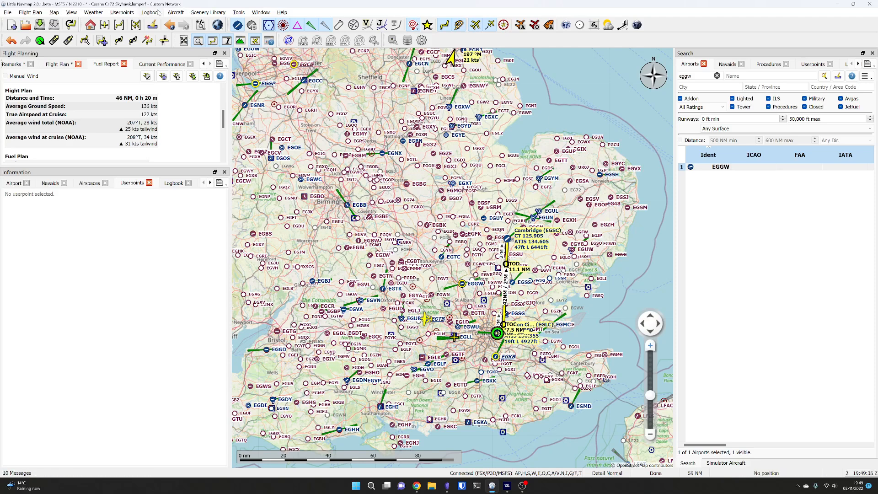
click(430, 27)
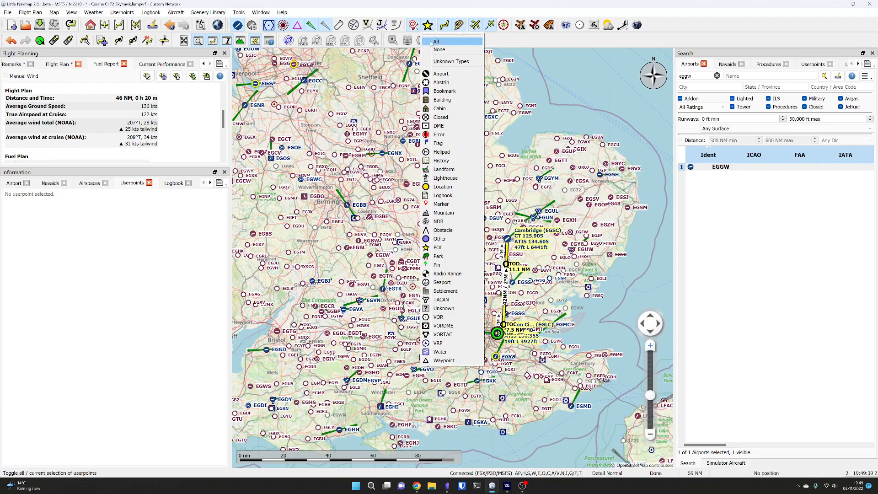
click(436, 42)
drag(476, 459, 463, 266)
scroll(463, 265, up, 8)
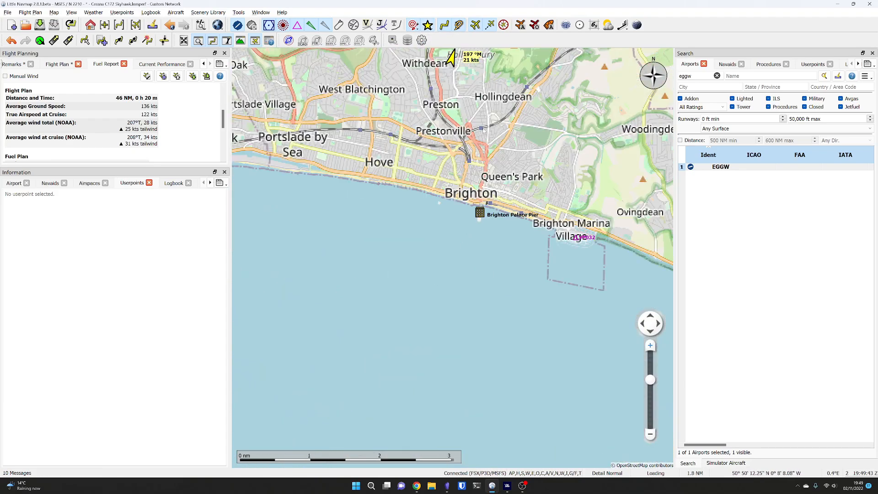
scroll(469, 252, up, 1)
scroll(469, 251, up, 1)
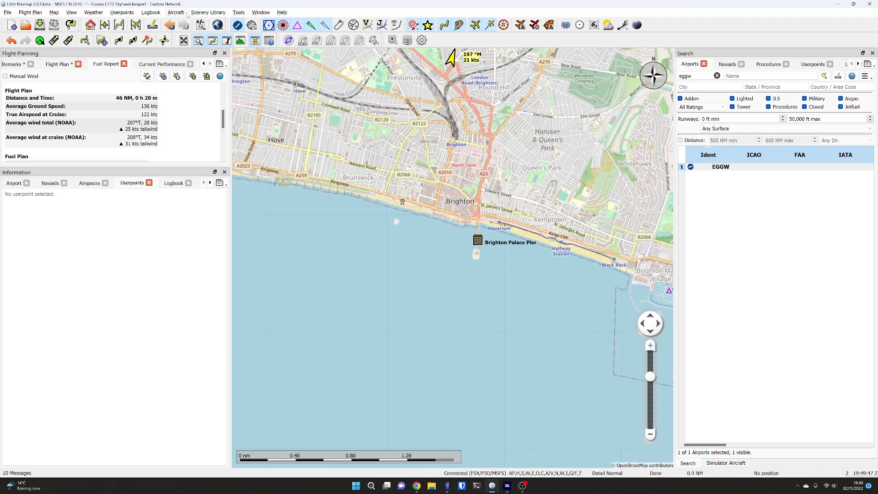
Review the userpoint type filters and the options for importing and exporting userpoints.
click(430, 27)
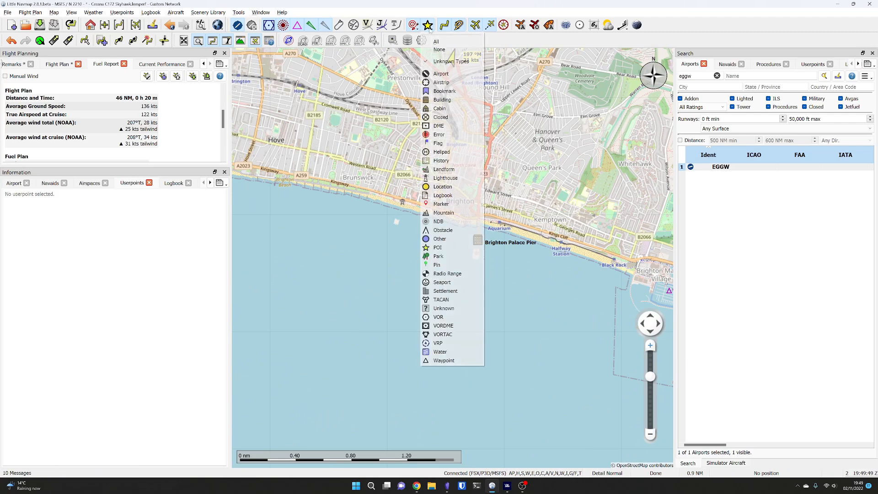
click(429, 28)
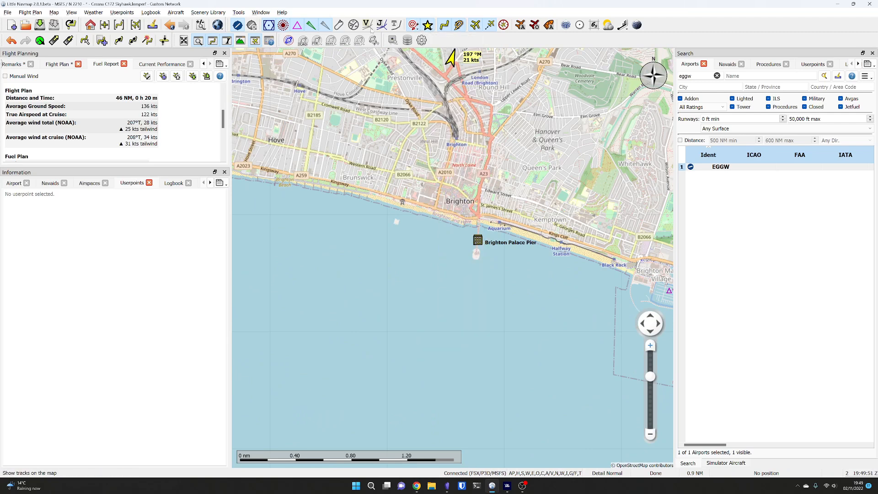
click(208, 12)
mouse_move(182, 13)
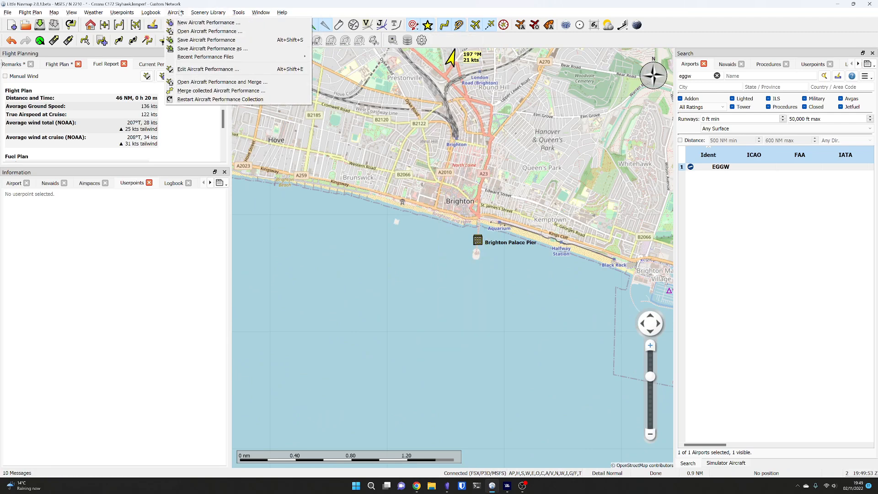
mouse_move(122, 14)
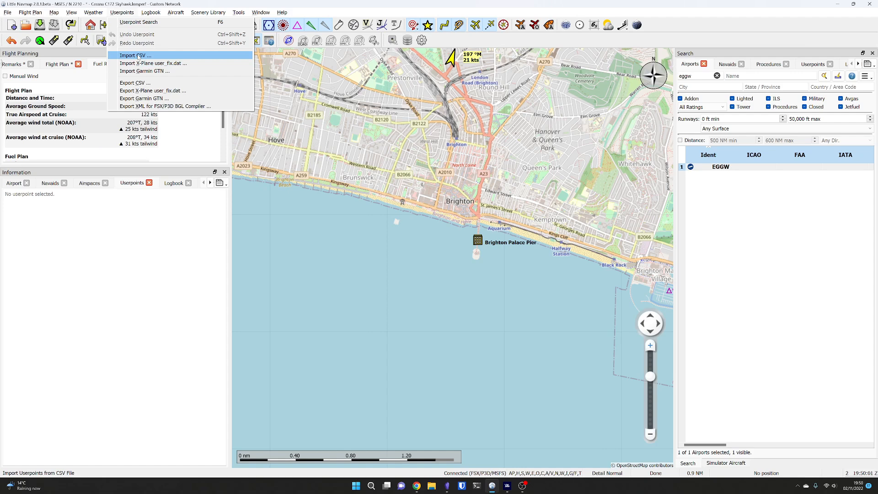
click(469, 268)
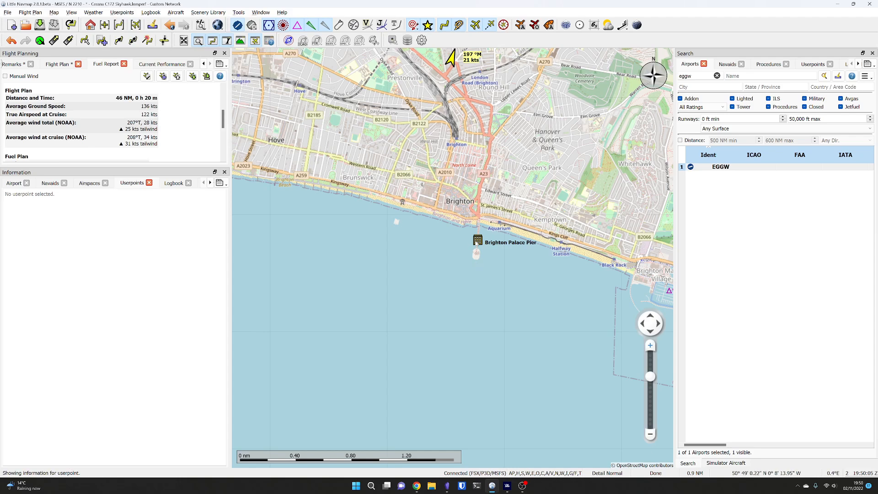
Show the userpoint details of Brighton Palace Pier from the map.
scroll(476, 243, down, 2)
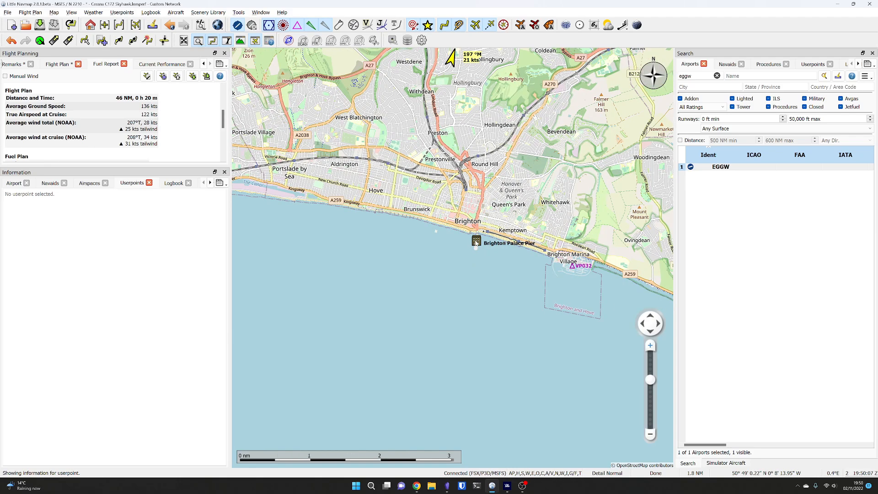
scroll(476, 243, down, 1)
scroll(476, 242, down, 1)
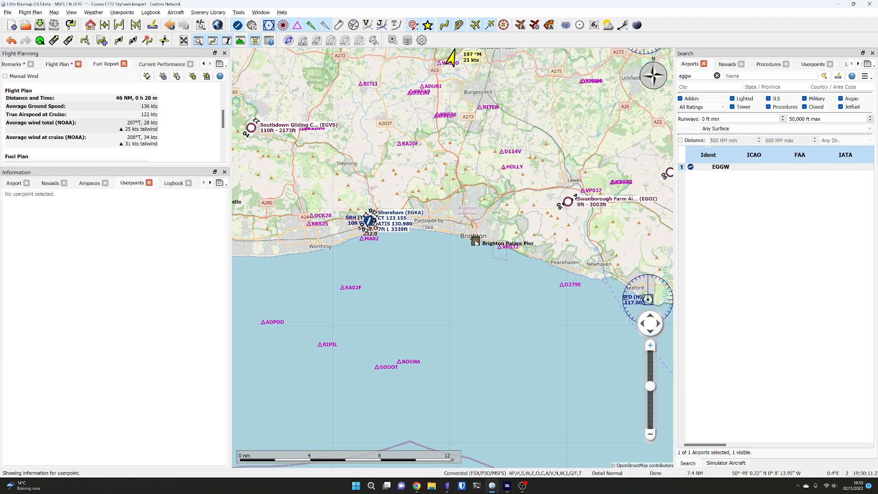
scroll(476, 242, down, 3)
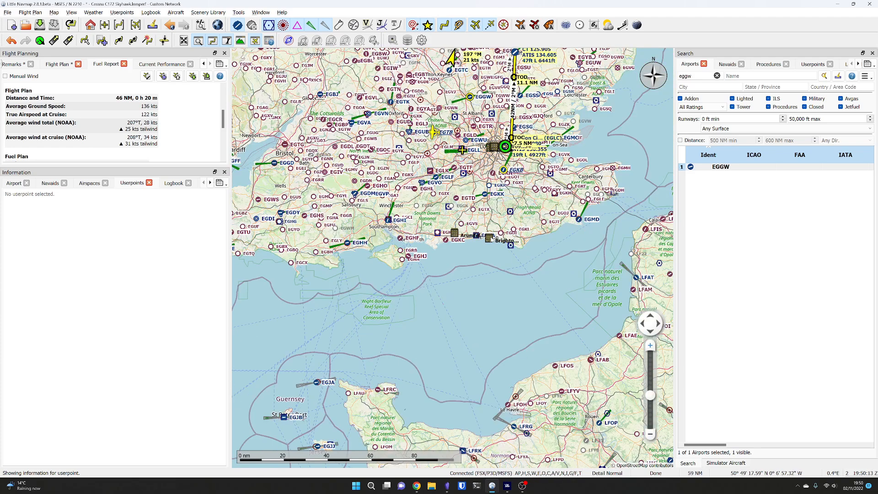
mouse_move(486, 242)
mouse_down()
mouse_move(474, 304)
mouse_move(480, 248)
mouse_up()
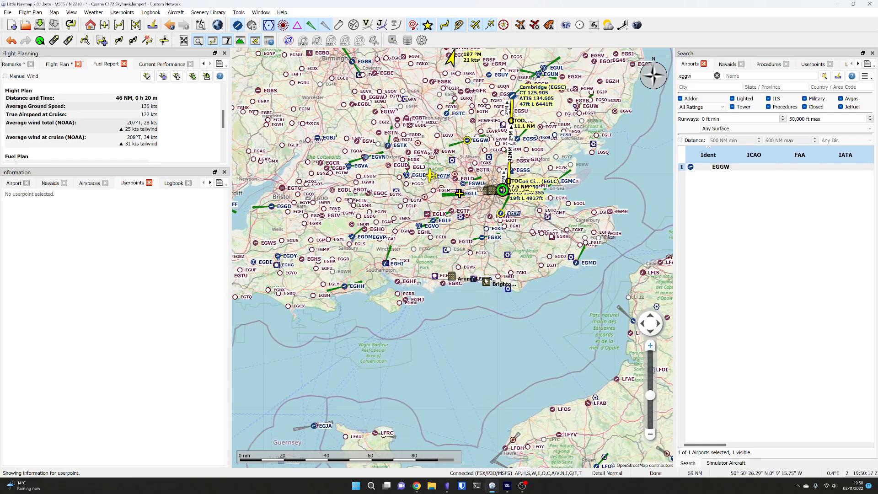
scroll(485, 280, up, 1)
scroll(485, 284, up, 3)
click(480, 285)
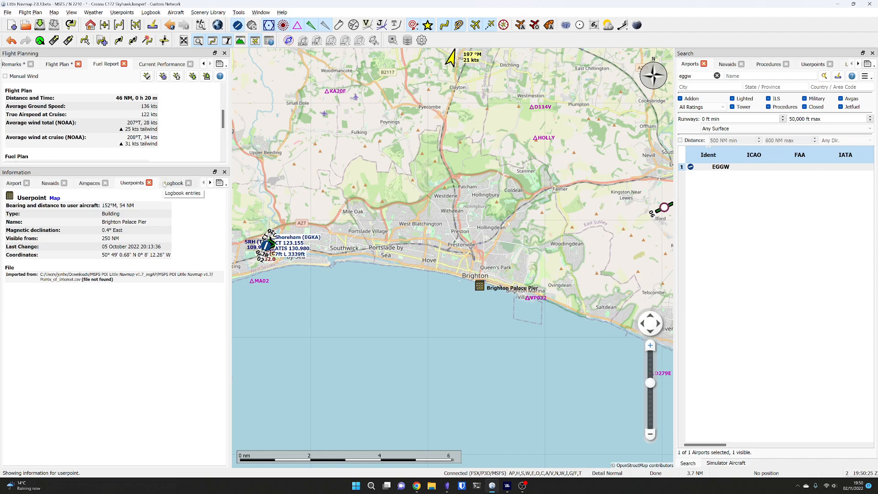
Review the commands for adding, editing, moving and deleting userpoints at a map position north of Shoreham.
right_click(391, 150)
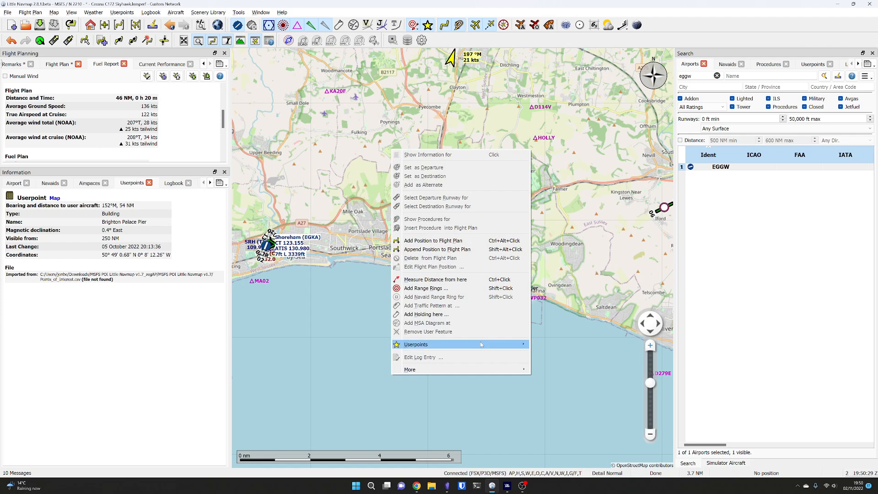
mouse_move(481, 344)
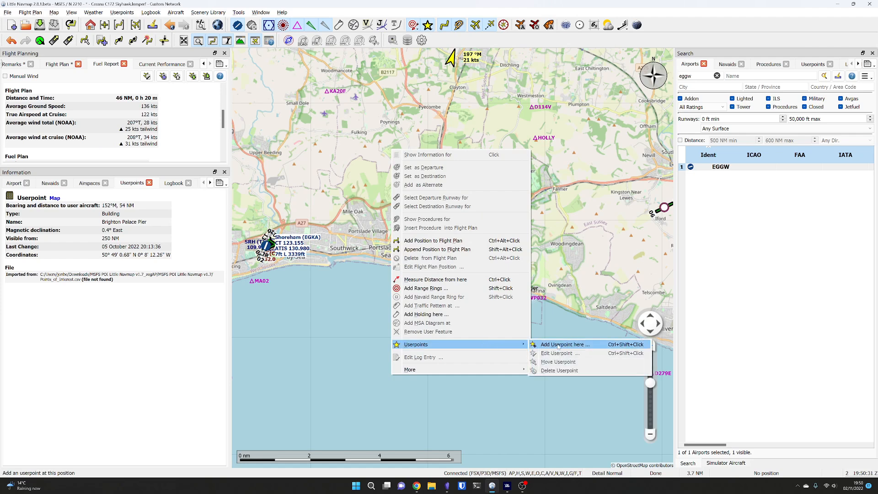
click(315, 327)
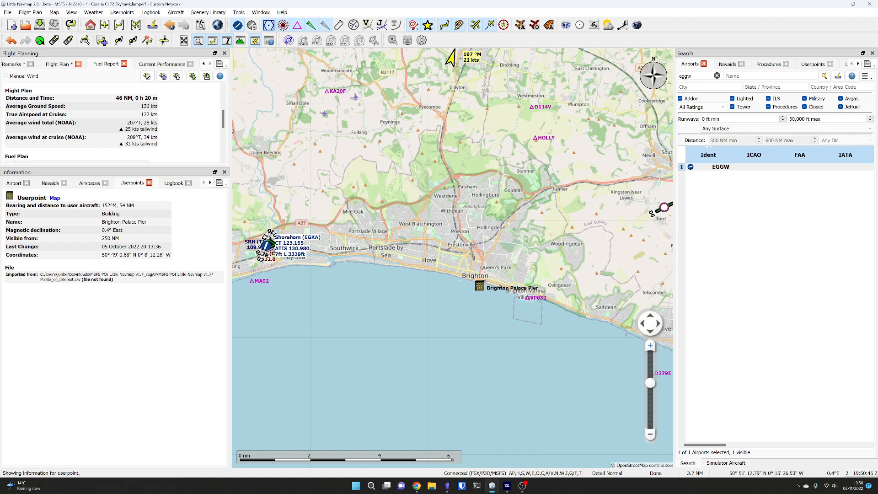
Check the logbook information and return to the airport information for Luton.
click(174, 183)
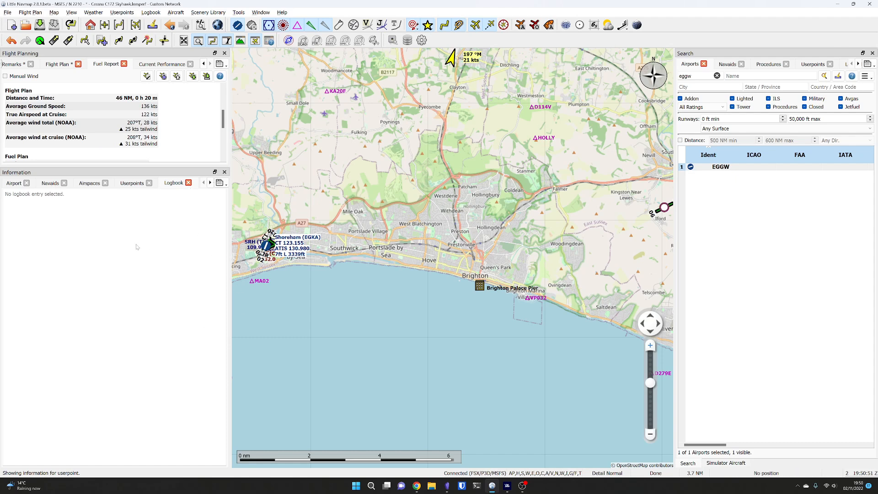
click(15, 183)
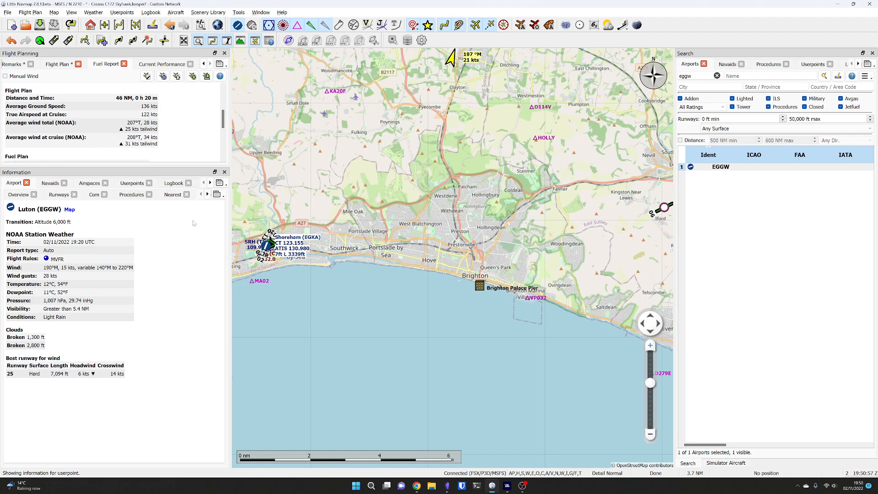
Open the Flight Plan Elevation Profile window.
scroll(397, 246, down, 2)
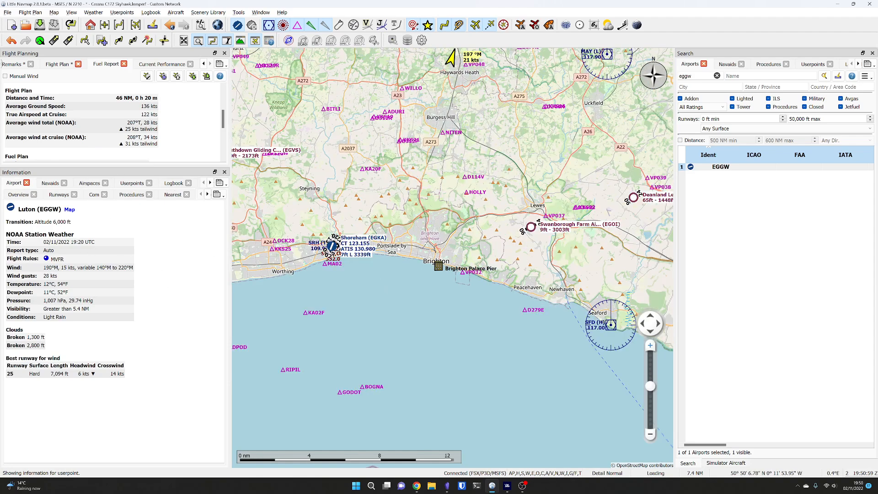
click(259, 13)
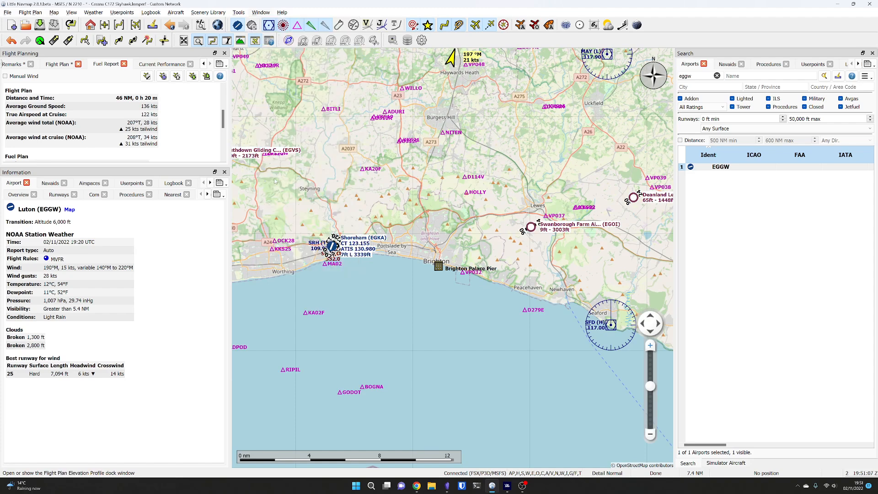
click(275, 181)
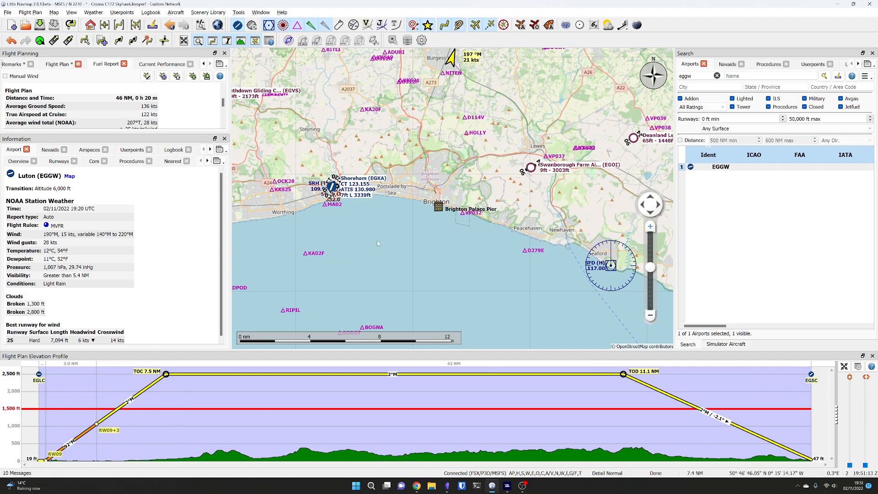
Set East Midlands (EGNX) as the flight plan's destination.
scroll(438, 308, down, 5)
drag(414, 104, 462, 323)
right_click(391, 142)
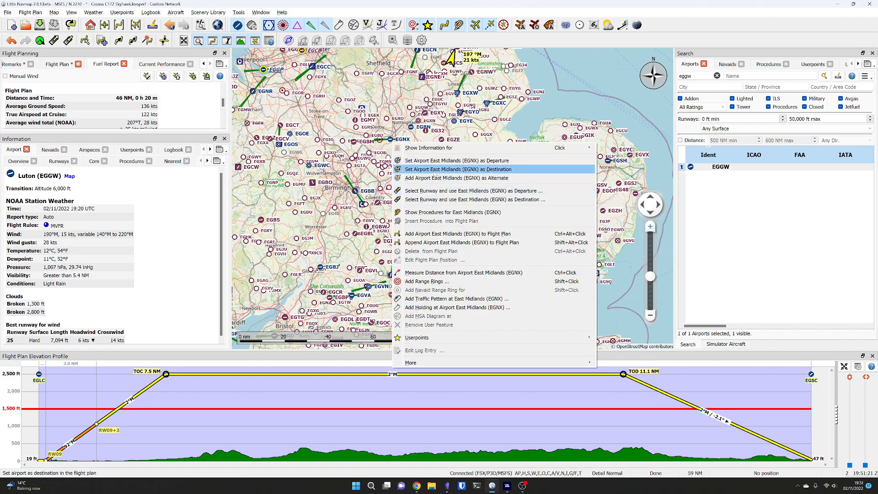
click(434, 172)
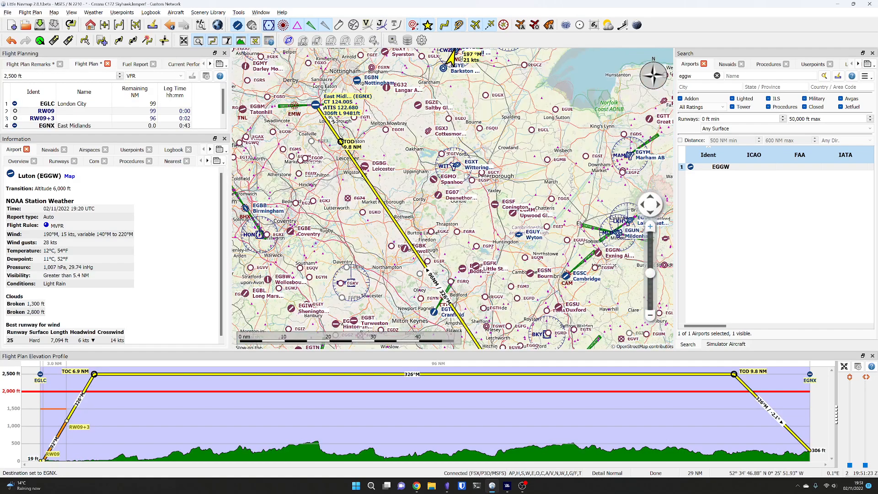
Add the Daventry (DTY) and Bovingdon (BNN) VORDMEs as waypoints to the flight plan from London City to East Midlands.
scroll(455, 237, up, 2)
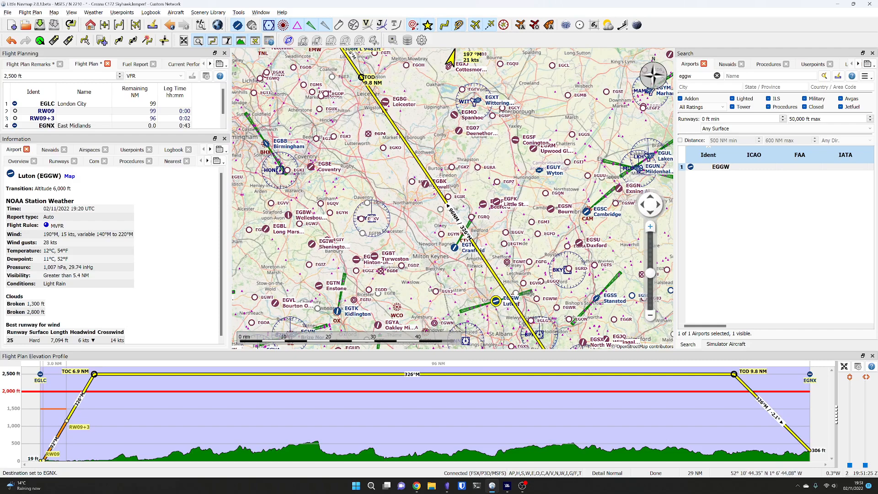
right_click(372, 219)
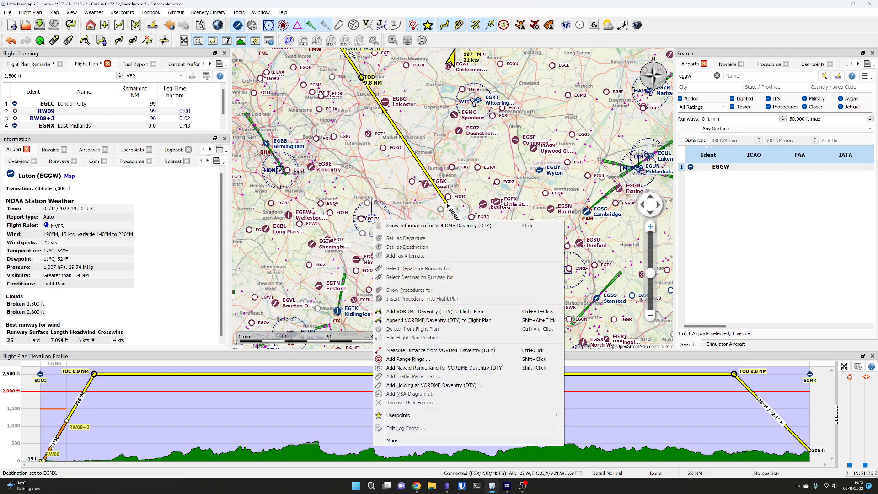
click(404, 312)
drag(434, 315, 452, 205)
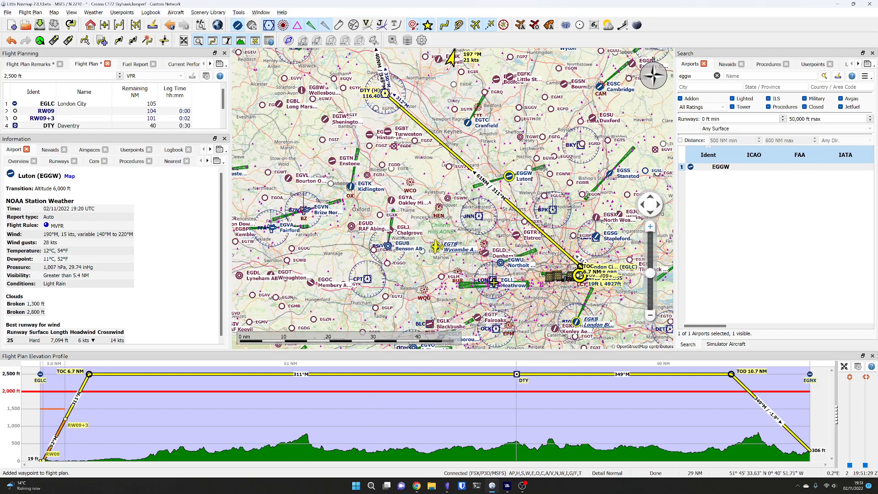
right_click(476, 213)
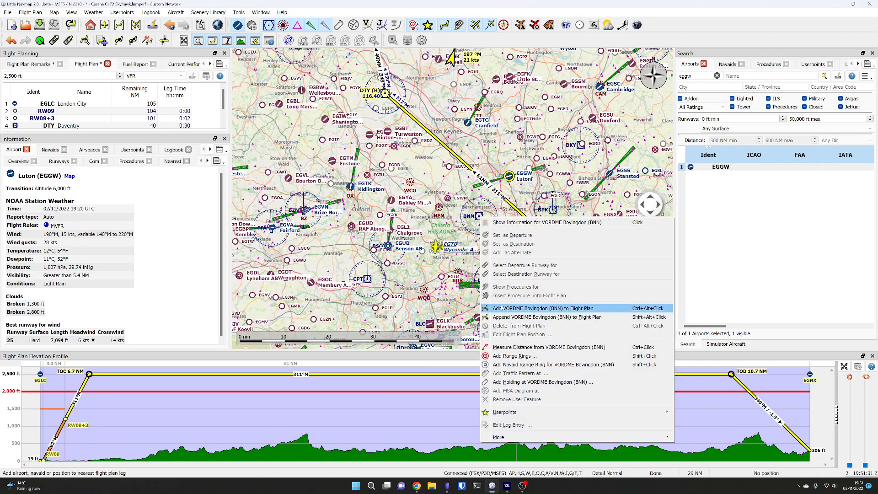
click(507, 308)
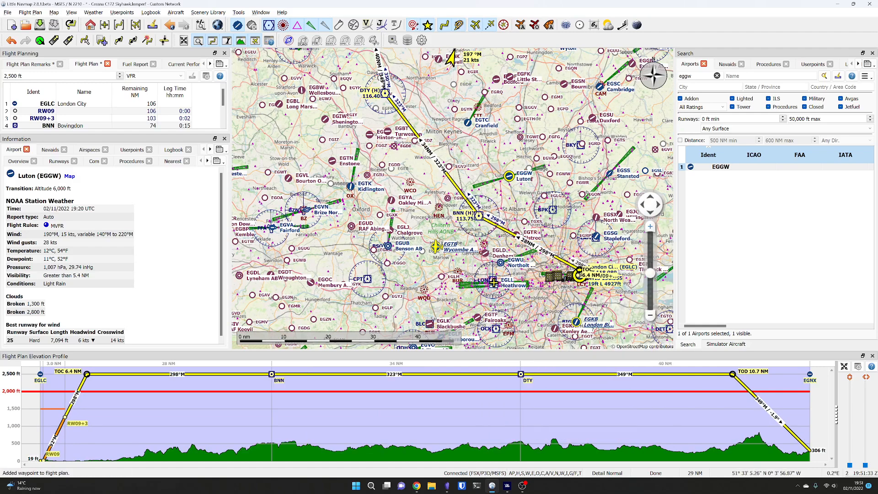
drag(396, 114, 414, 118)
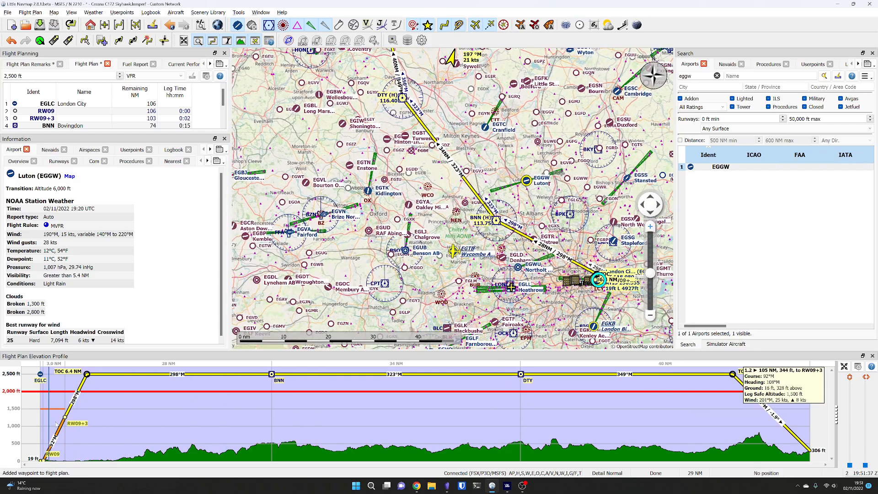
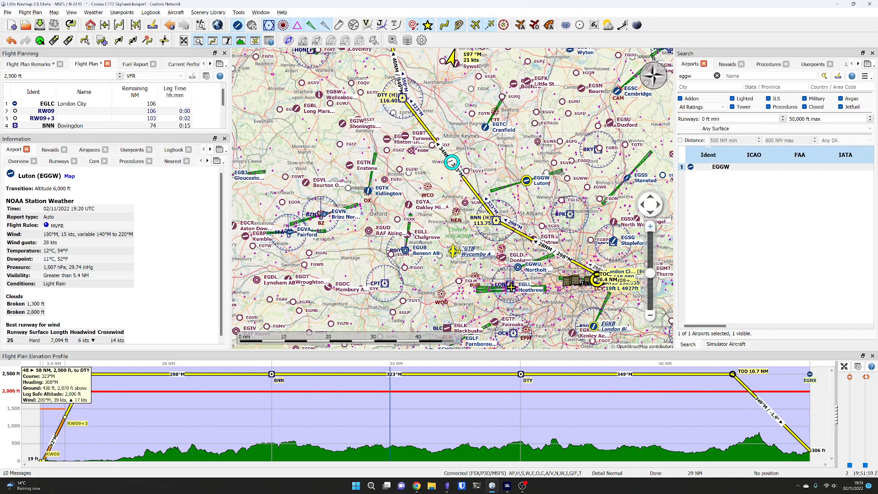
Start a new flight plan without saving the current one and set the Aviosuperficie airport (LICH) near Domodossola as departure.
scroll(505, 234, down, 6)
drag(602, 292, 379, 197)
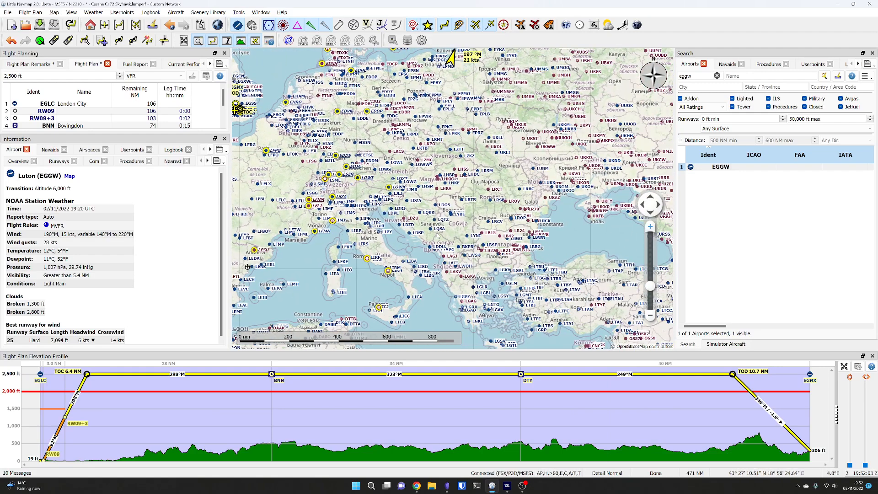
scroll(314, 189, up, 4)
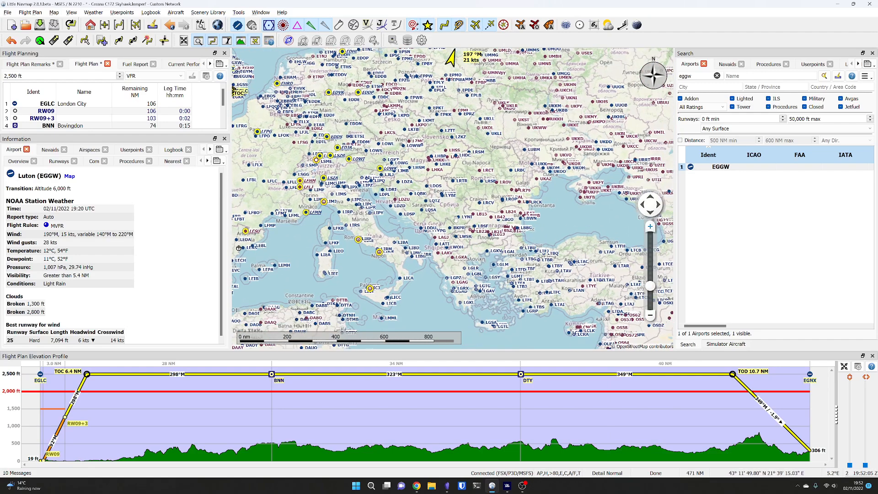
scroll(417, 213, up, 4)
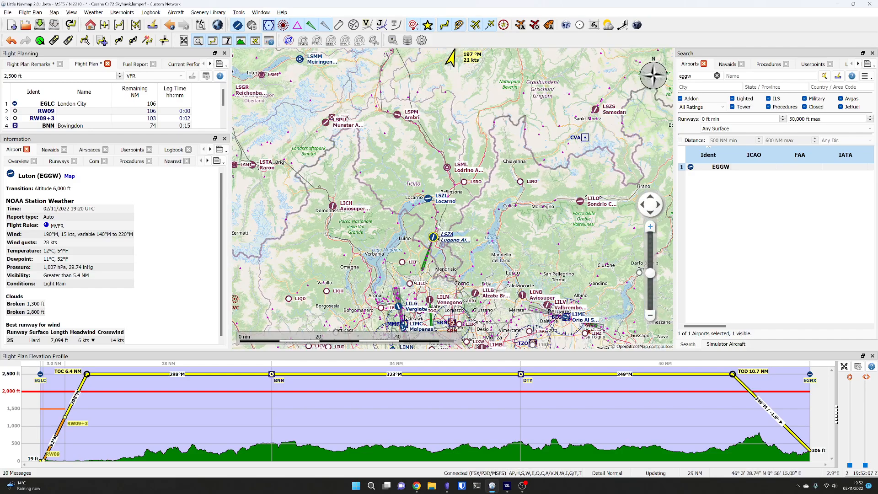
scroll(431, 219, up, 2)
drag(431, 219, 459, 218)
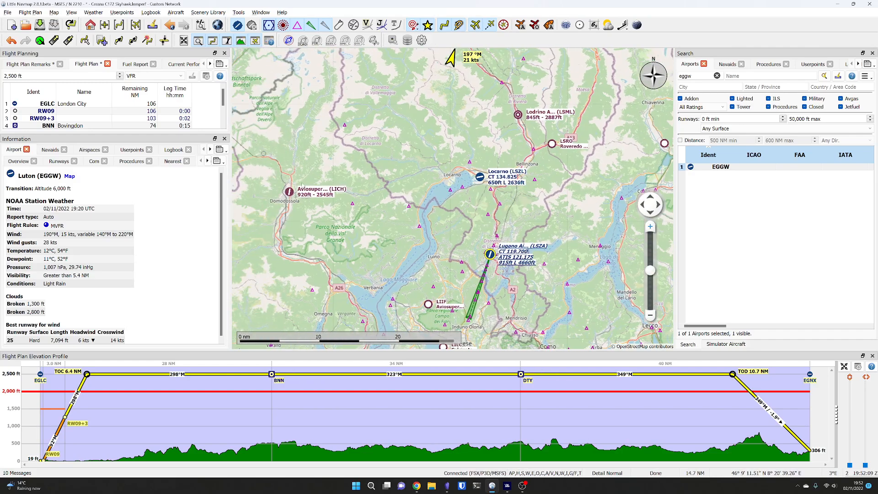
click(6, 13)
click(17, 23)
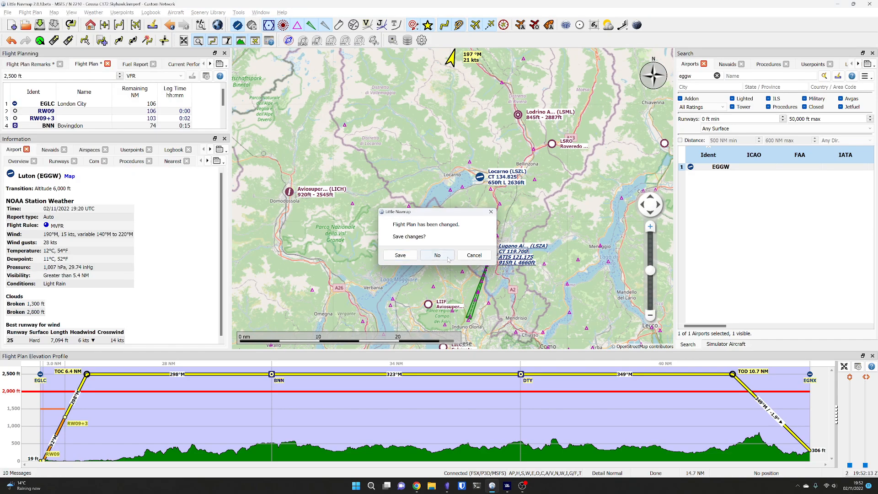
click(437, 255)
right_click(289, 192)
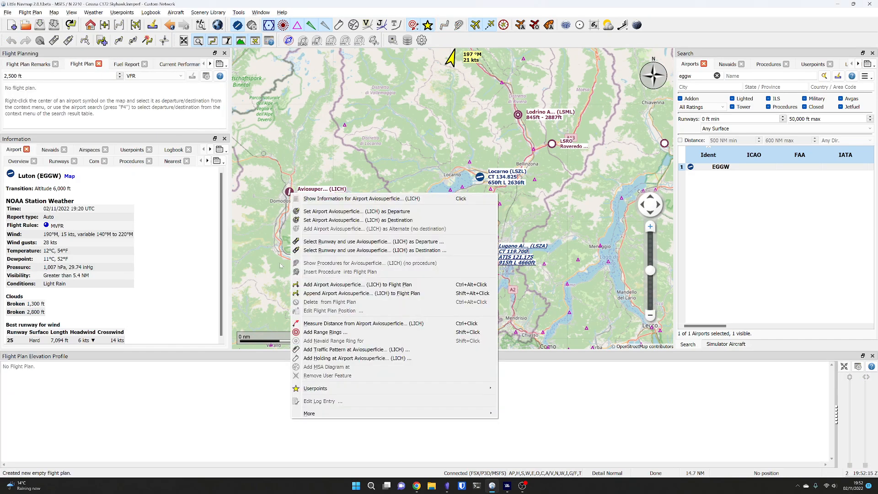
click(329, 212)
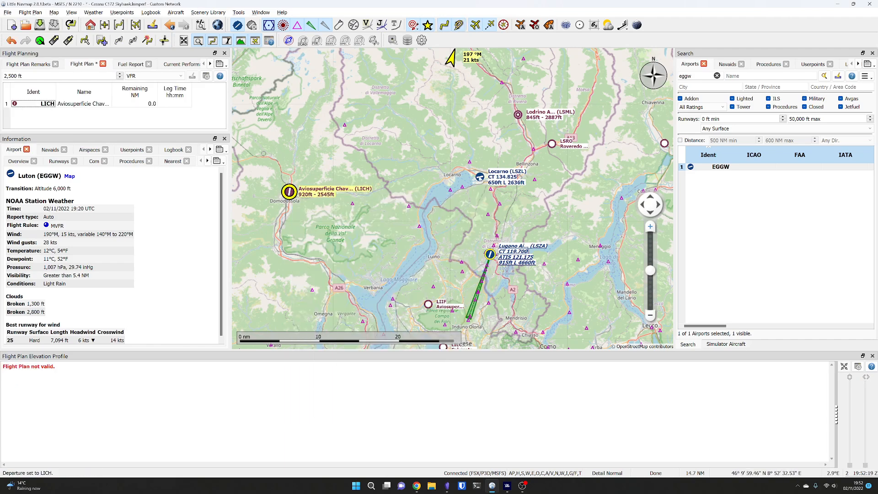
Append Locarno airport (LSZL) to the flight plan.
right_click(479, 177)
mouse_move(516, 279)
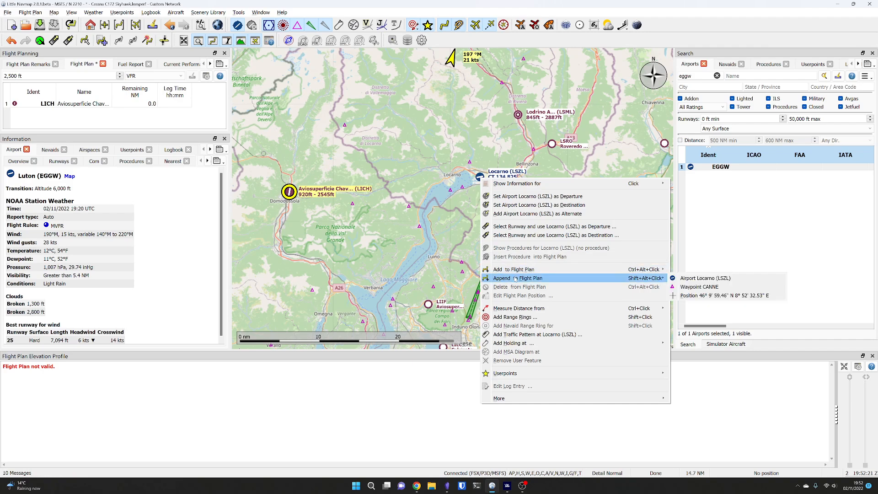
click(705, 278)
Set Sondrio Caiolo airport (LILO) as the flight plan destination.
drag(562, 200, 382, 222)
drag(568, 210, 523, 187)
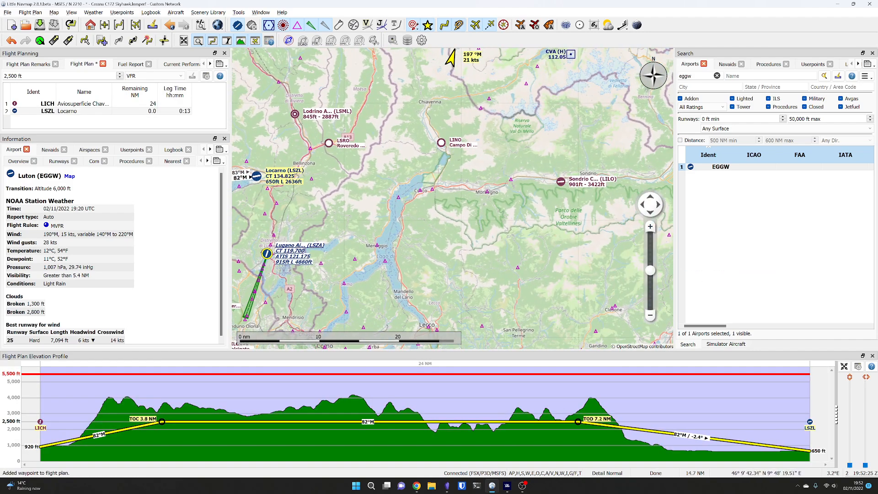
right_click(563, 182)
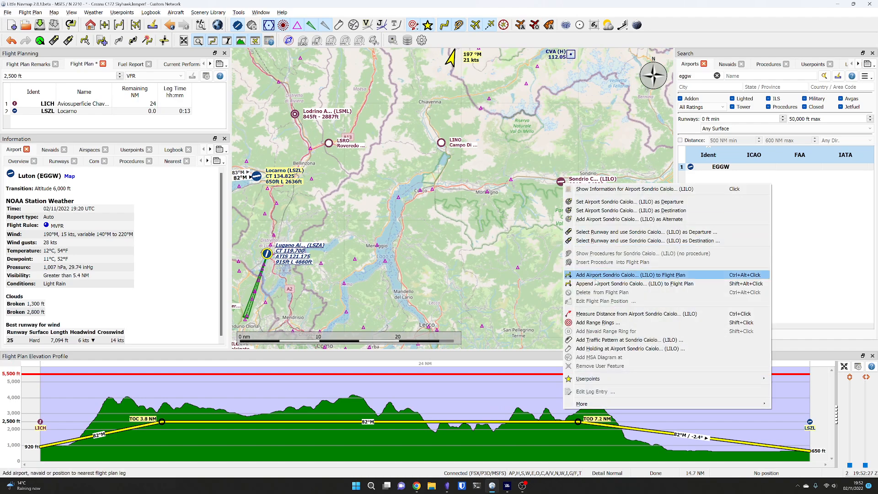
click(603, 214)
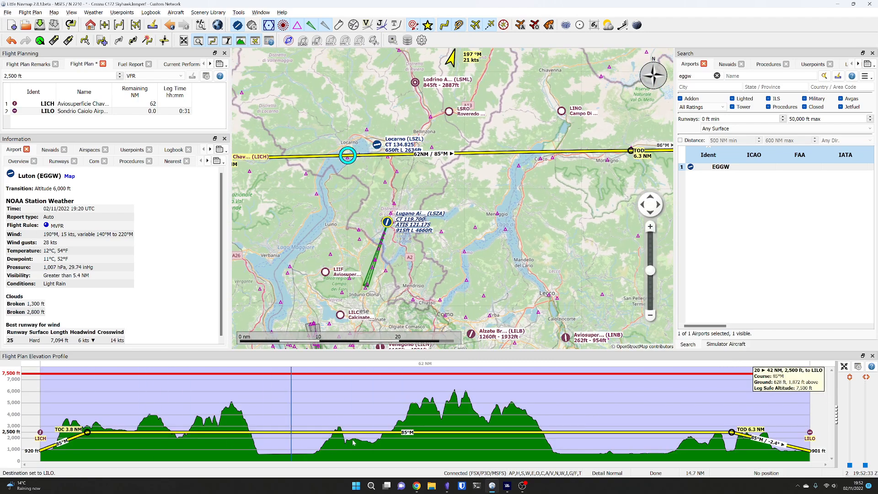
scroll(397, 206, down, 3)
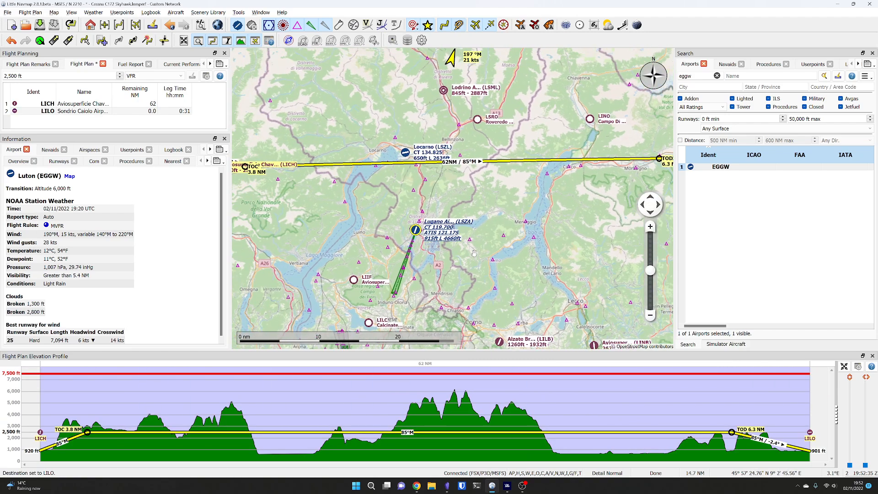
scroll(462, 200, up, 3)
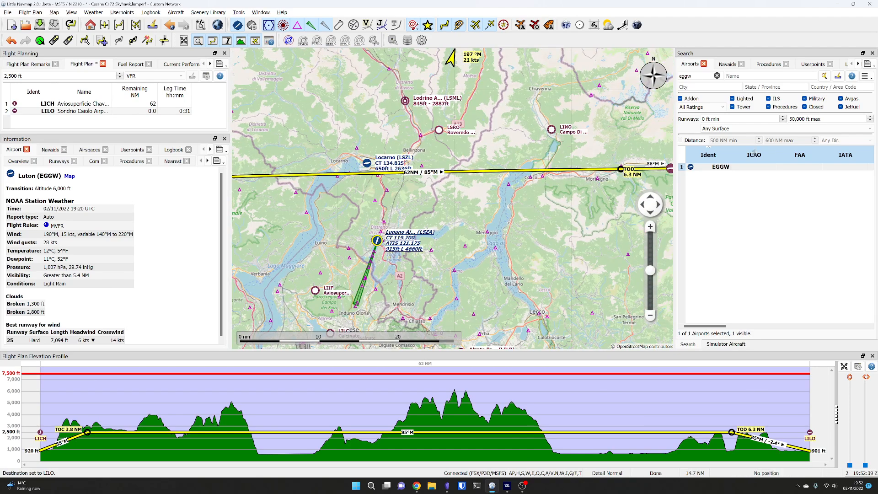
Widen the map area by narrowing the flight planning side, and switch the map theme to OpenTopoMap.
drag(232, 129, 132, 129)
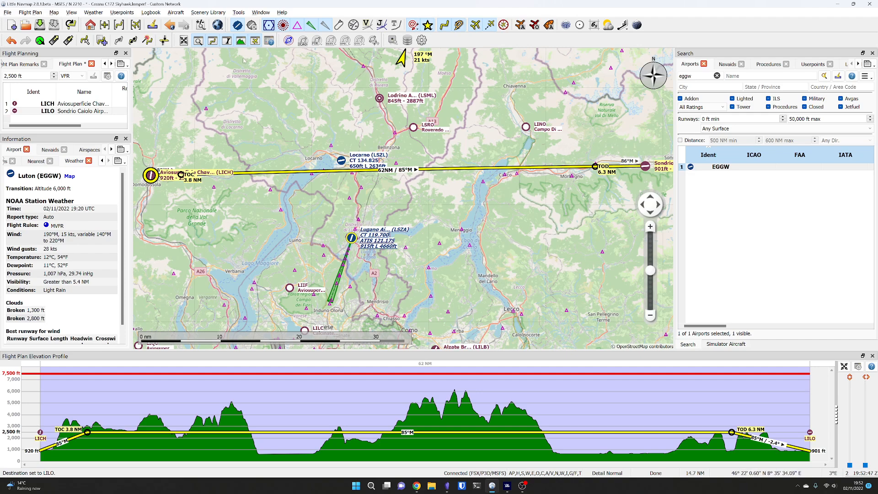
click(220, 26)
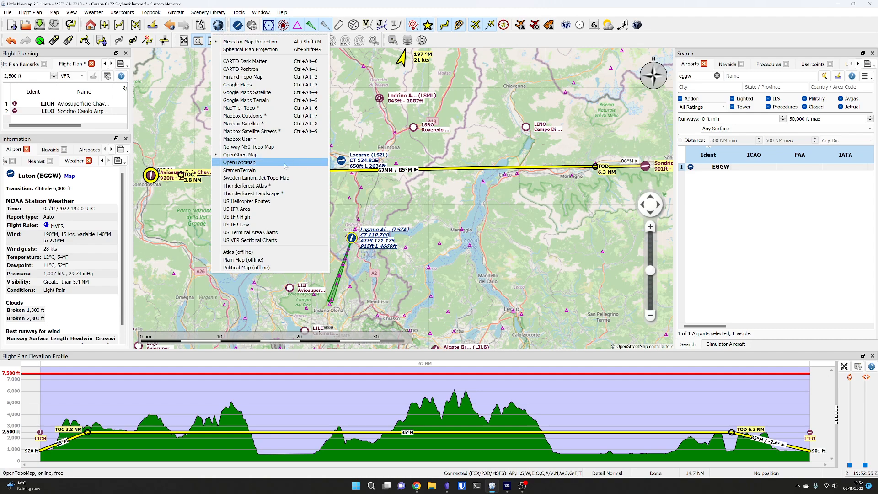
click(239, 162)
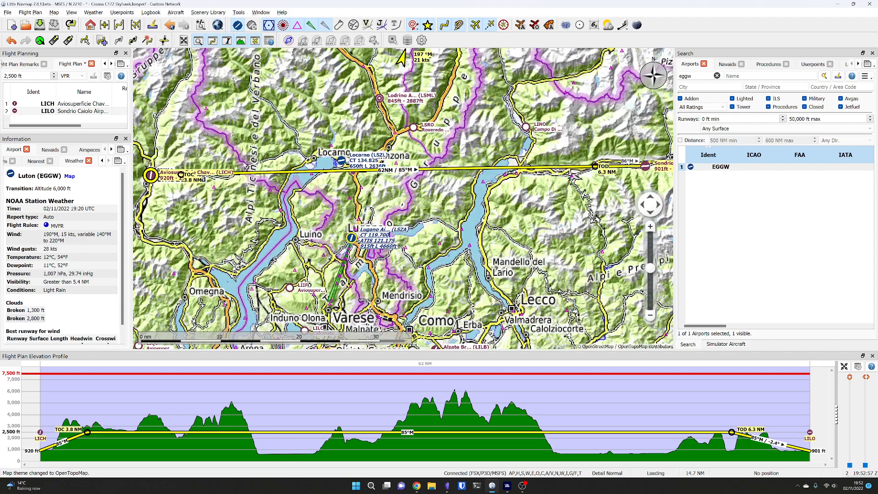
Add a waypoint in the valley near Verigo, east of departure airport LICH, and set the cruise altitude to 5,000 ft.
scroll(207, 180, up, 2)
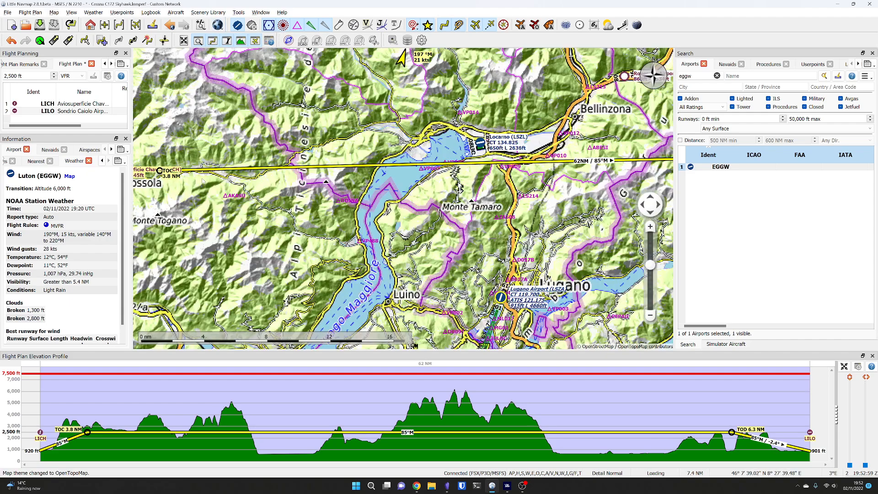
drag(202, 182, 390, 199)
scroll(341, 175, up, 1)
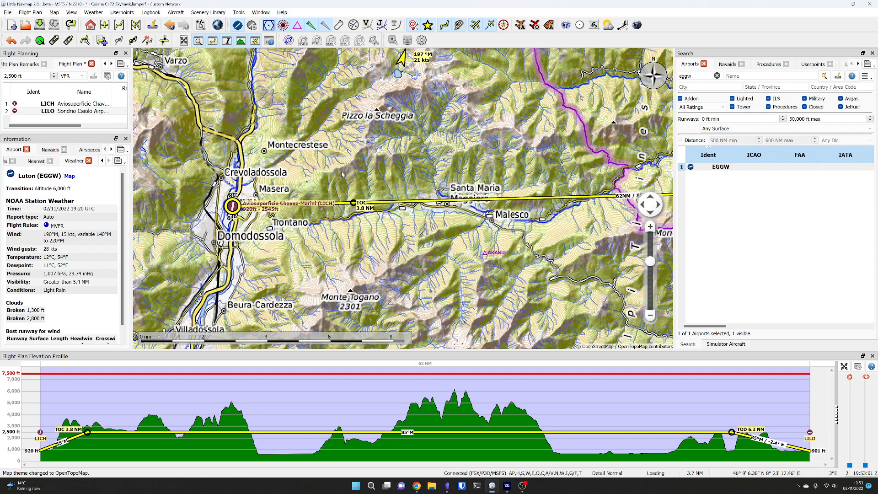
scroll(346, 176, up, 1)
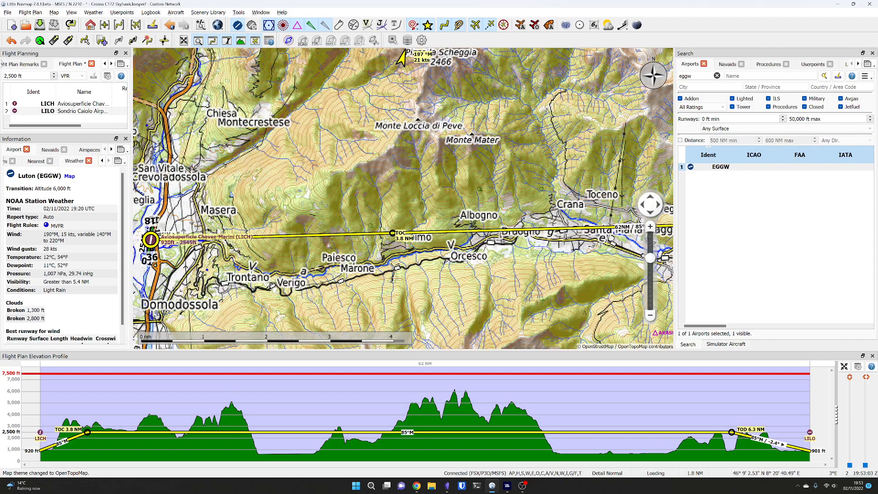
drag(209, 324, 225, 296)
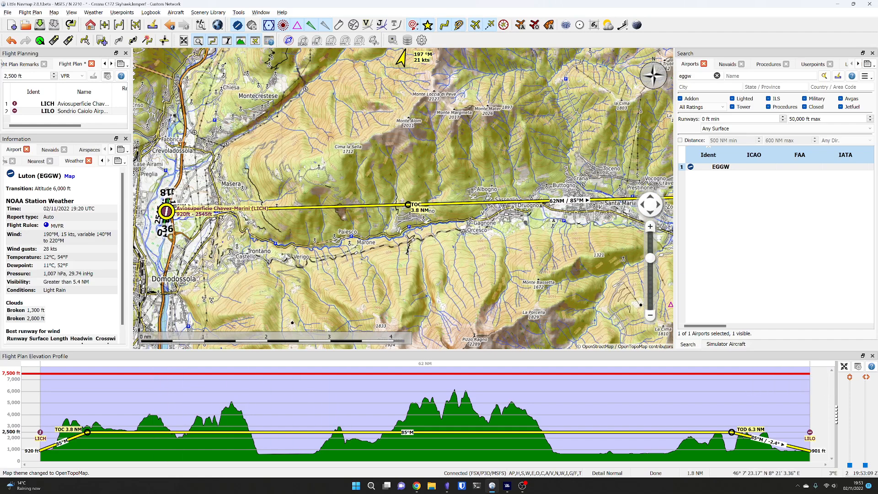
right_click(287, 252)
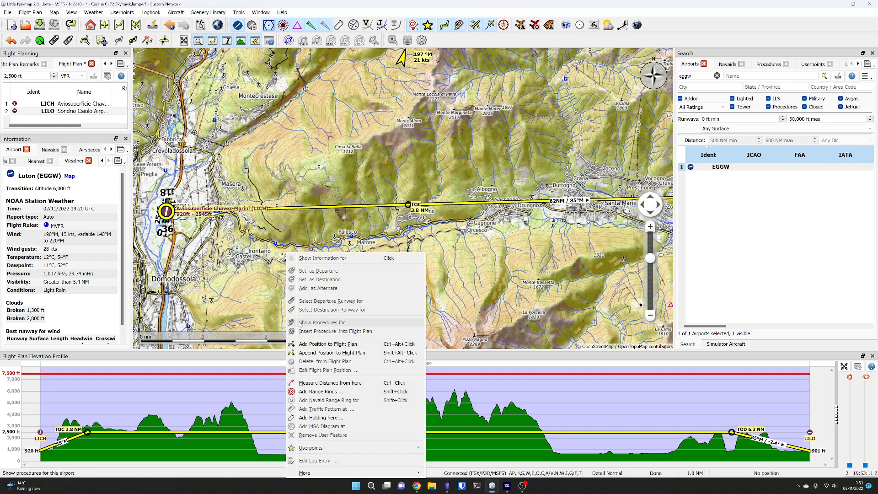
click(307, 345)
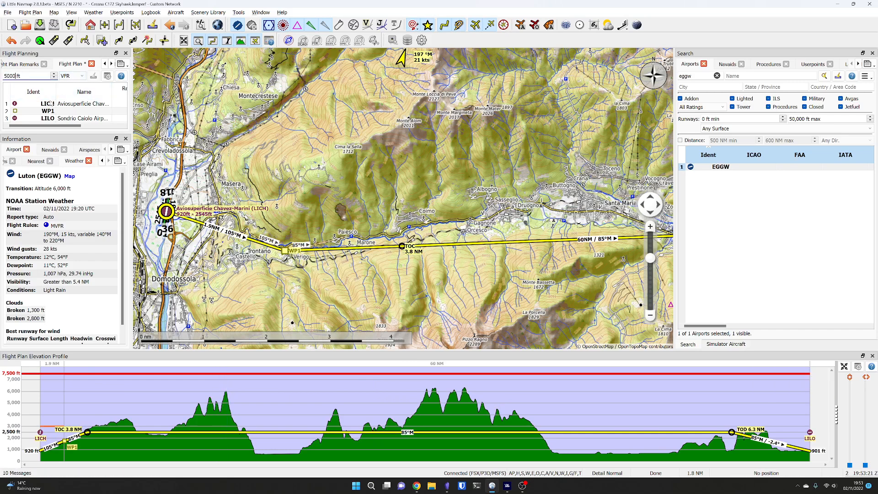
key(Return)
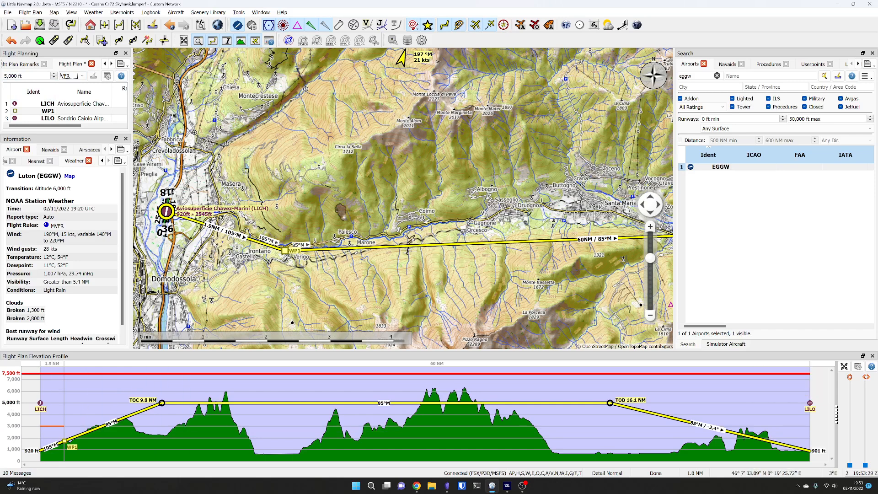
Add waypoints just west of Trontano and east of Druogno along the valley, and set the cruise altitude to 7,500 ft.
right_click(215, 242)
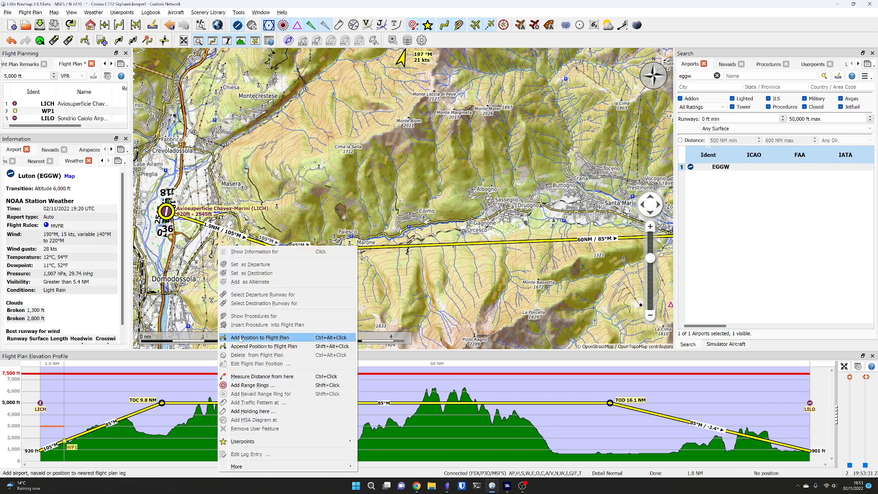
click(240, 338)
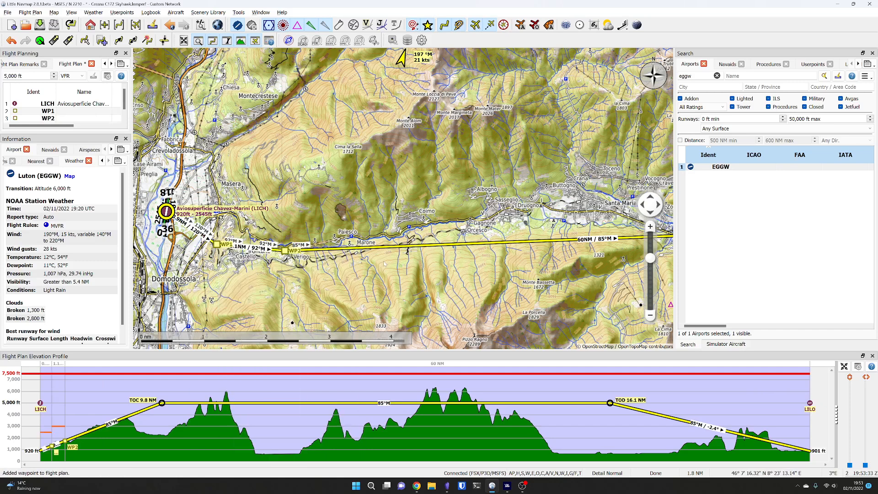
right_click(572, 206)
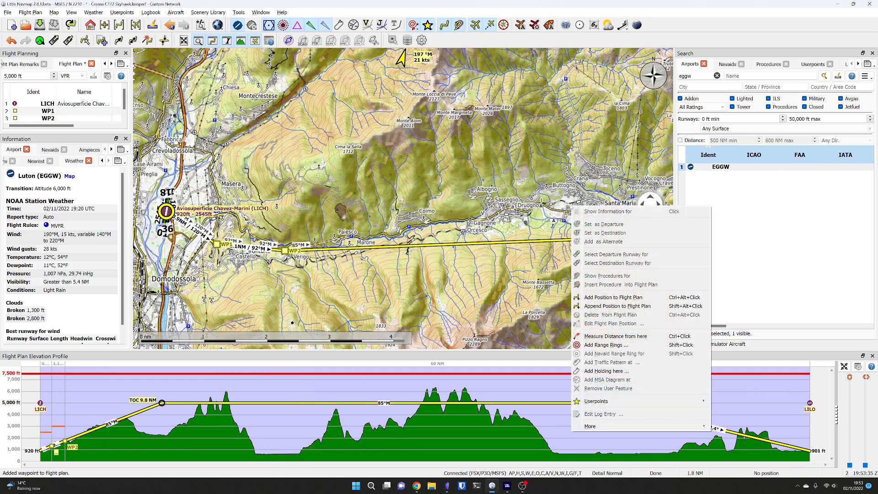
click(610, 298)
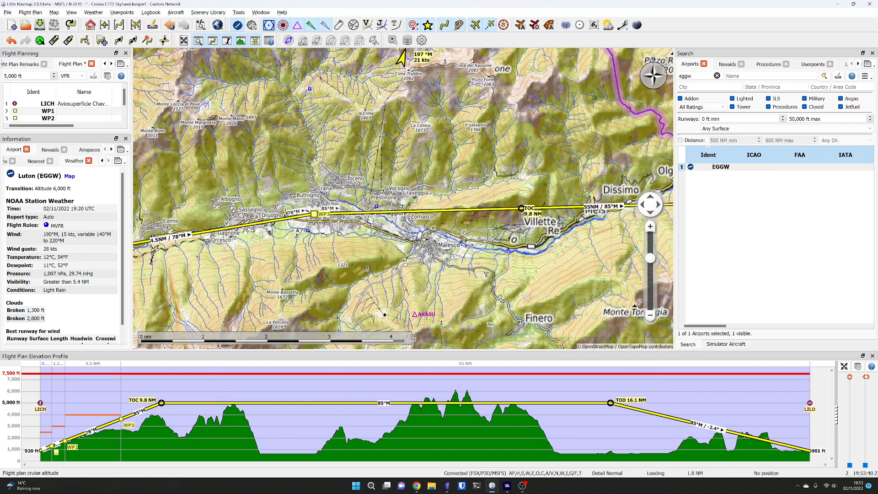
drag(22, 76, 2, 76)
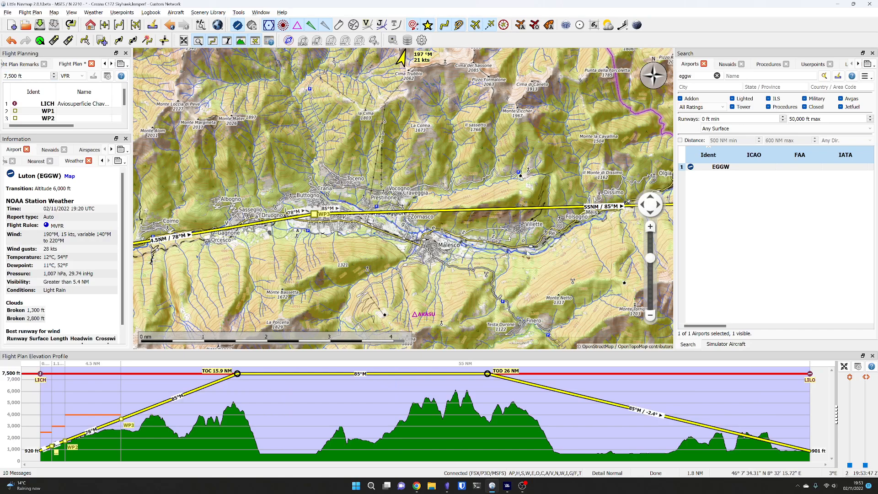
Add waypoints near Verscio, over the lake's northern end just west of Locarno airport, and in the valley east of Malesco.
drag(541, 304, 291, 287)
scroll(332, 257, down, 4)
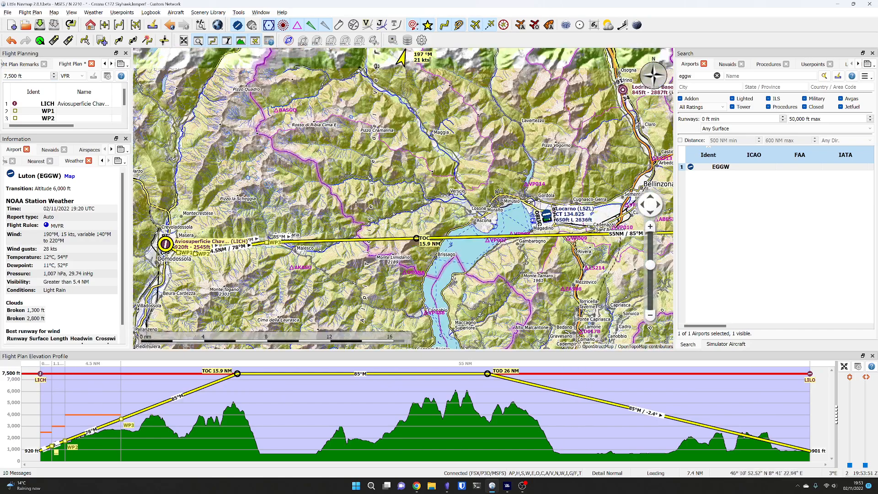
right_click(456, 200)
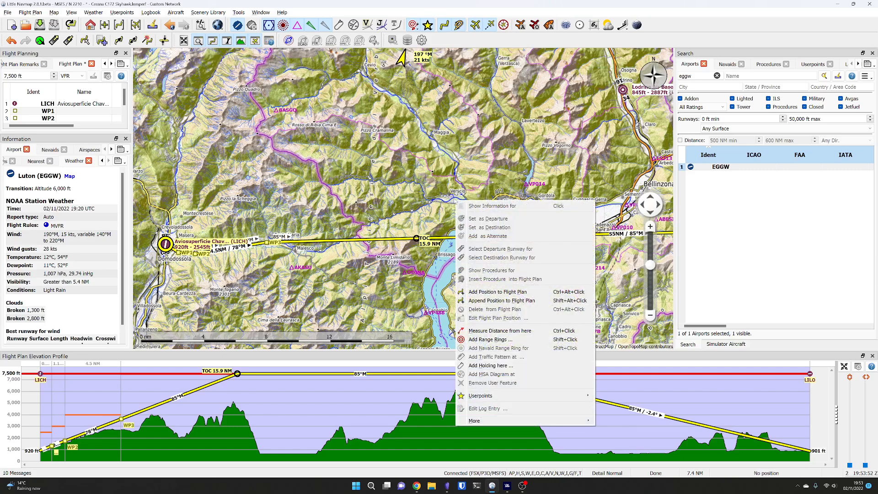
click(497, 293)
right_click(512, 223)
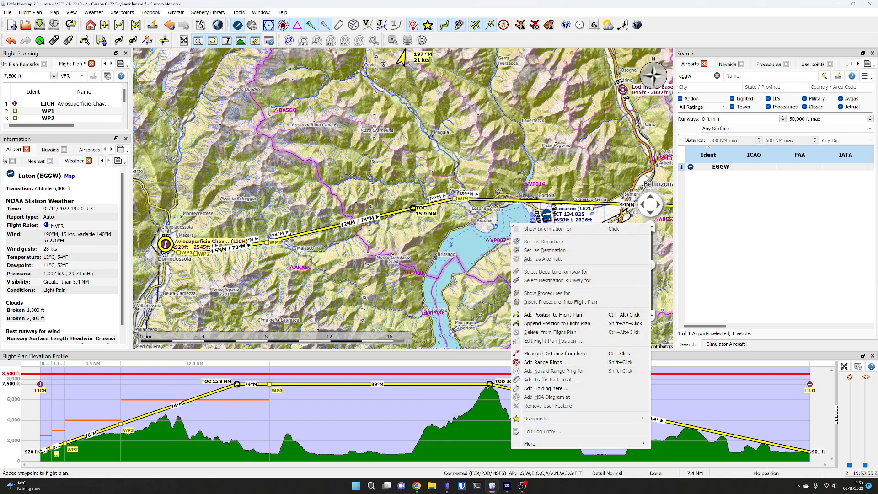
click(524, 313)
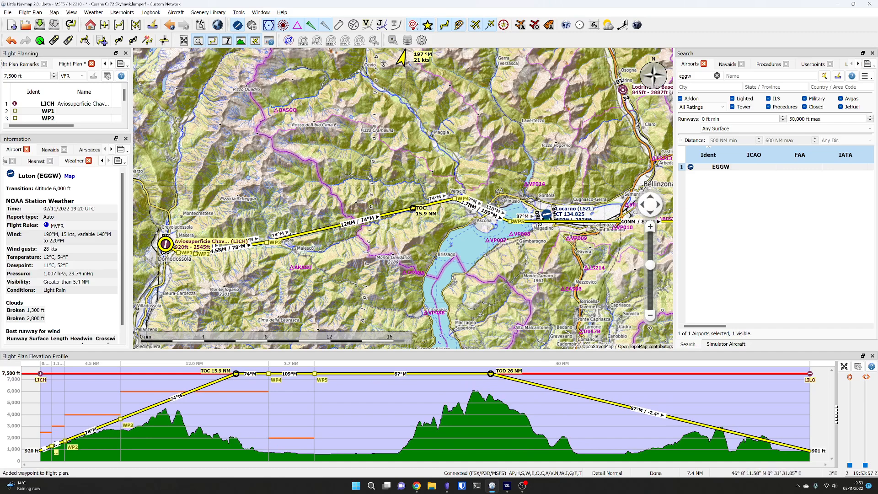
right_click(320, 253)
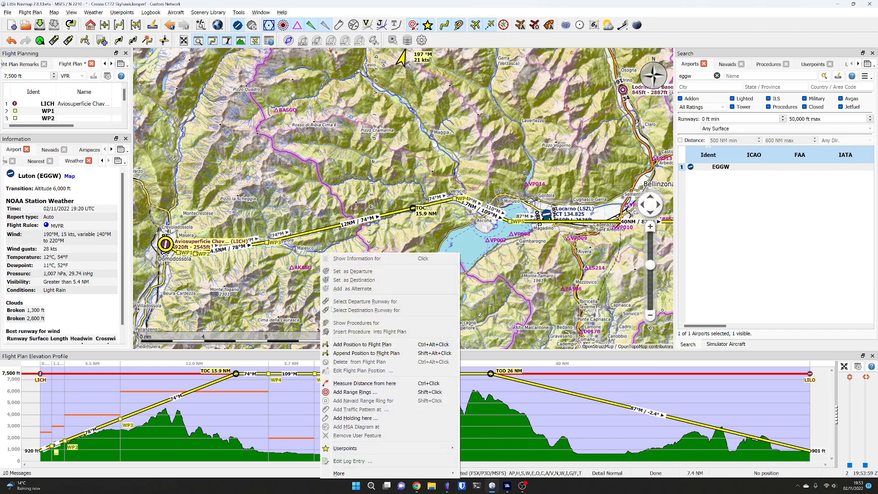
click(355, 346)
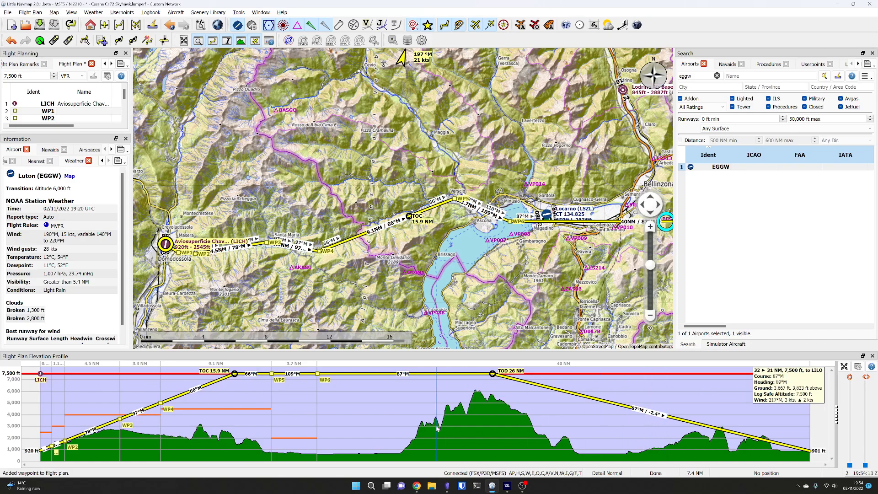
Add waypoints near Ardenno and Talamona so the final part of the route to LILO follows the valley.
click(666, 376)
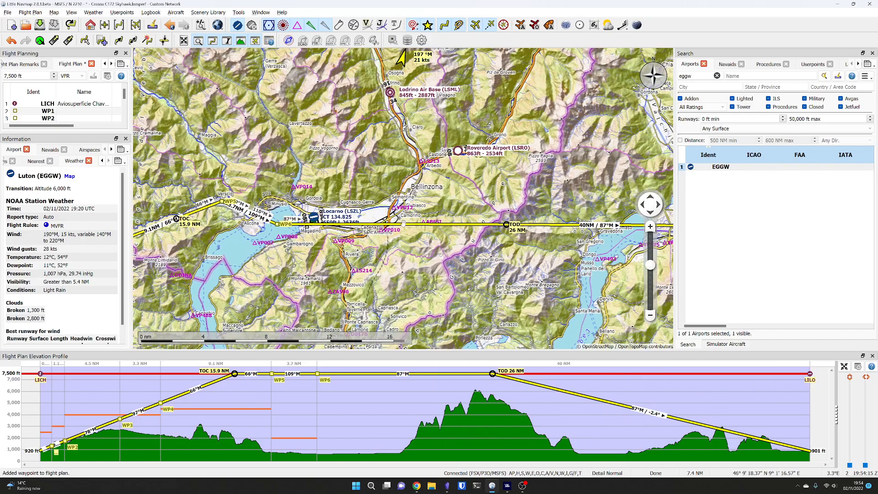
scroll(385, 197, down, 1)
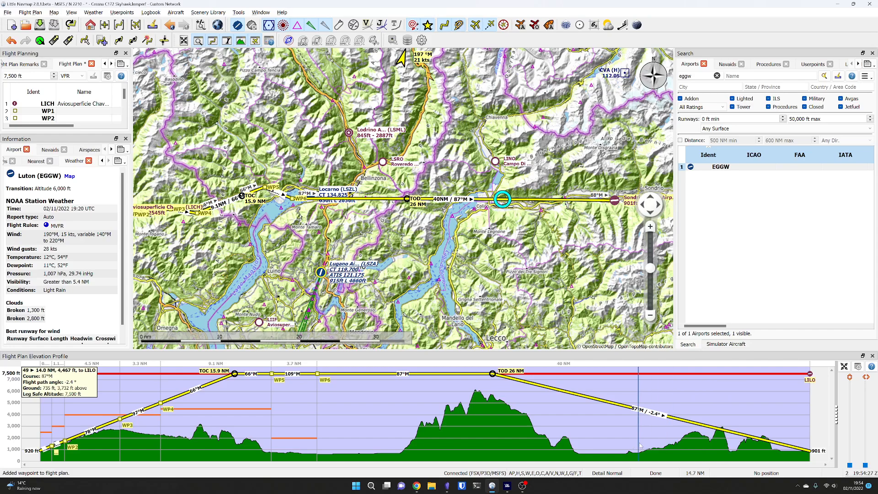
scroll(549, 204, up, 3)
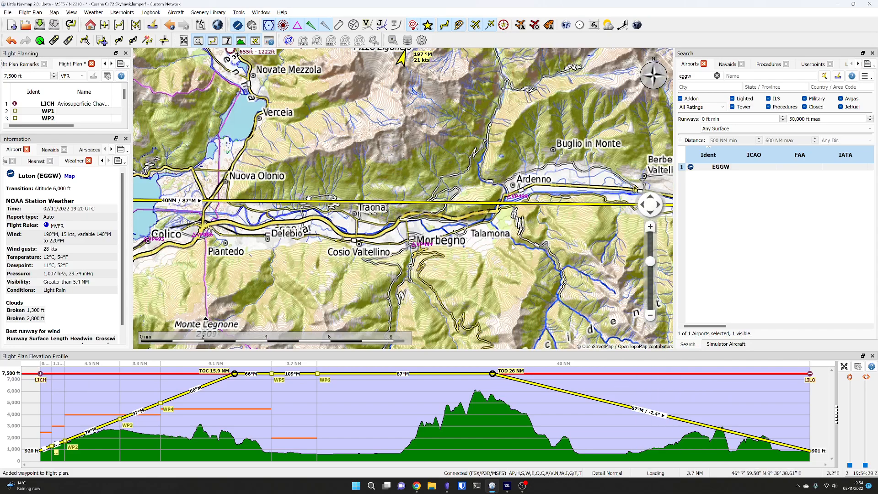
right_click(529, 185)
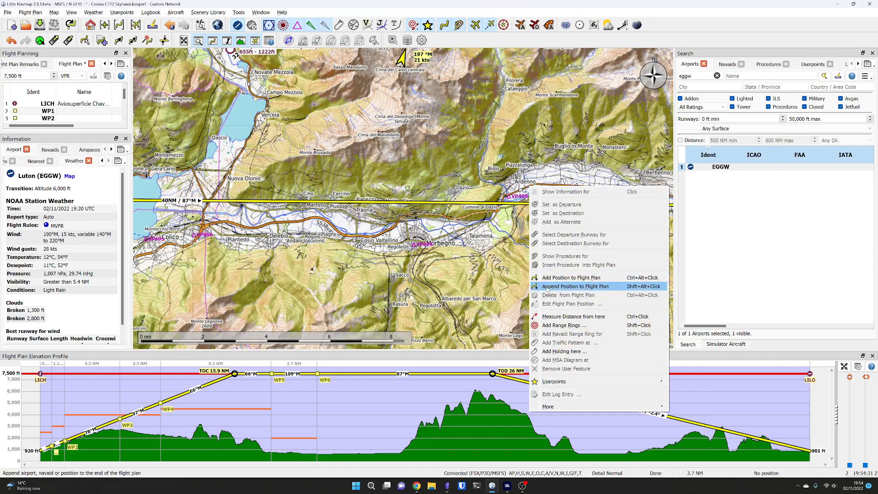
click(545, 276)
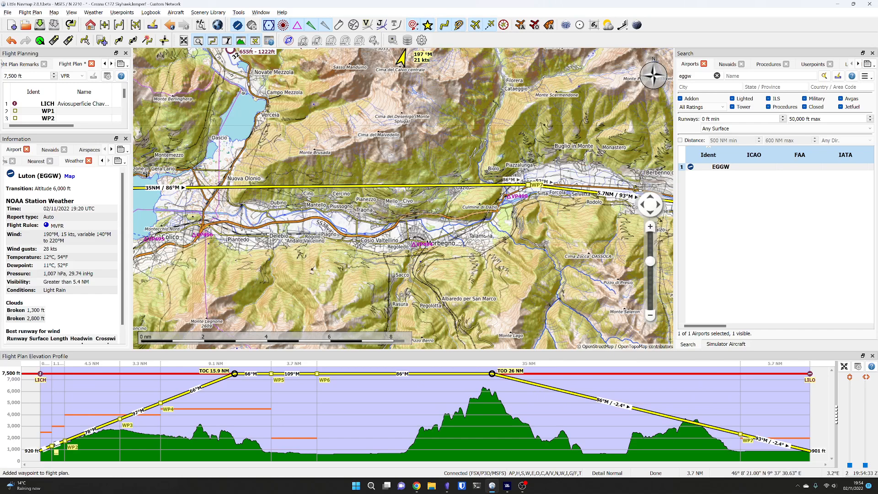
right_click(485, 233)
click(521, 324)
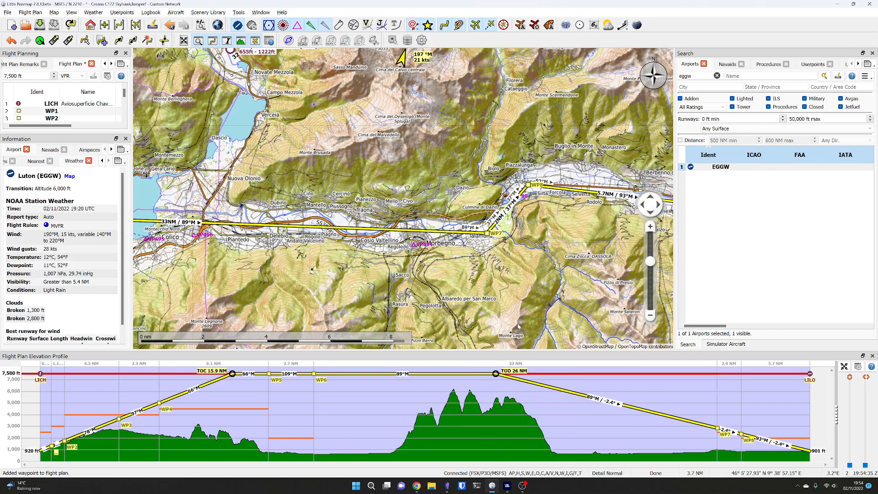
scroll(327, 272, down, 2)
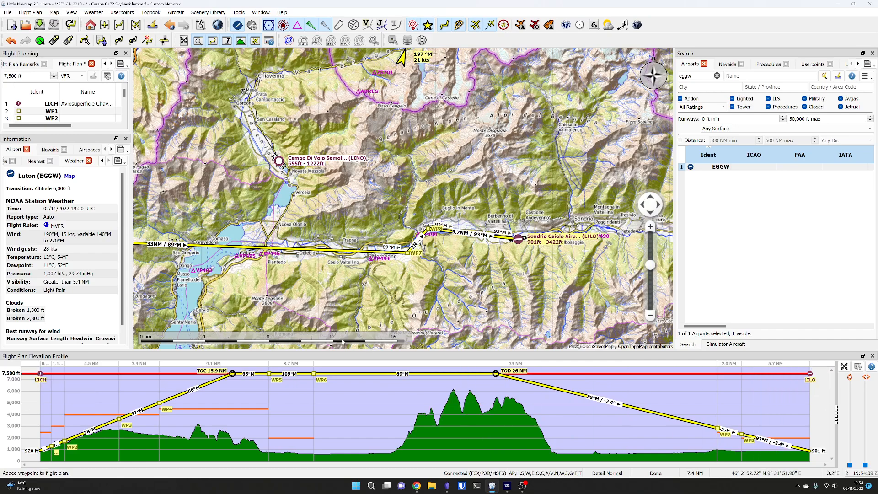
mouse_move(288, 315)
mouse_down()
mouse_move(448, 302)
mouse_move(525, 241)
mouse_up()
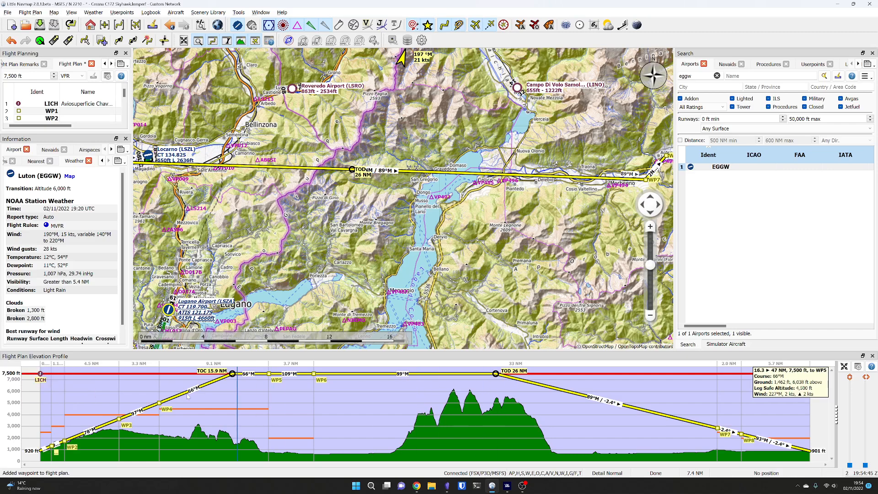
Add a waypoint over the northern end of the lake near Gravedona, on the leg east of Locarno.
scroll(404, 220, down, 2)
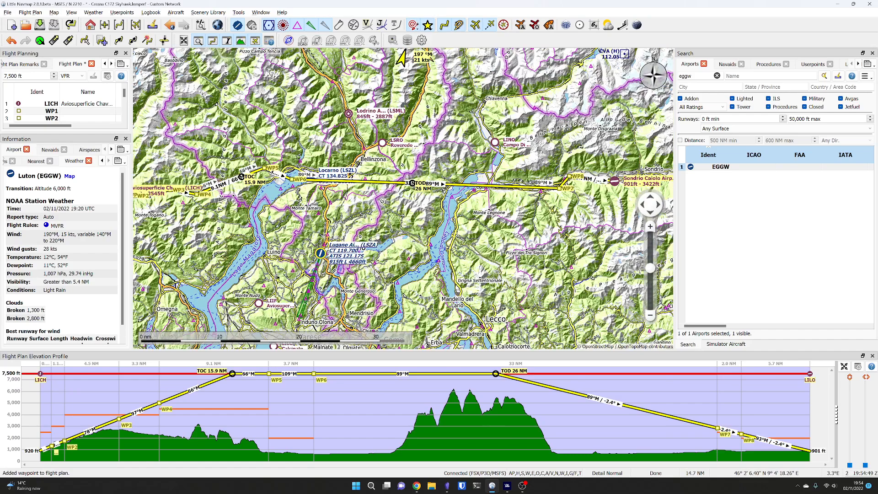
drag(377, 263, 367, 183)
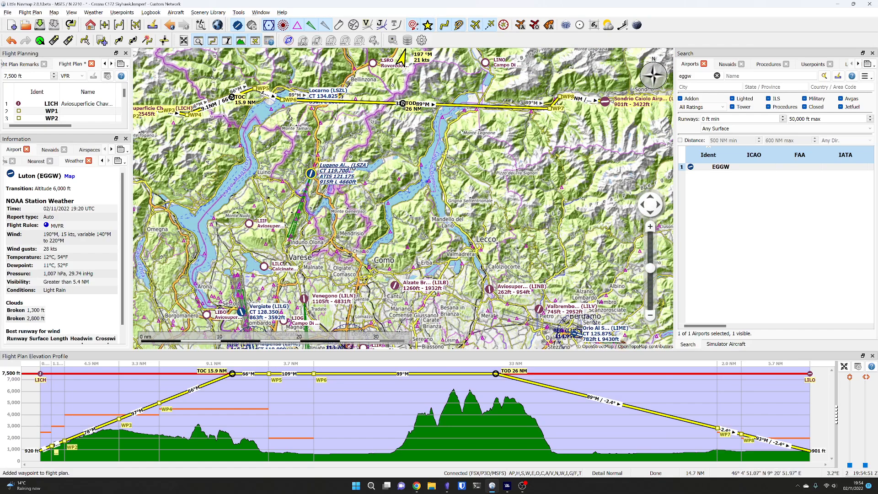
right_click(452, 109)
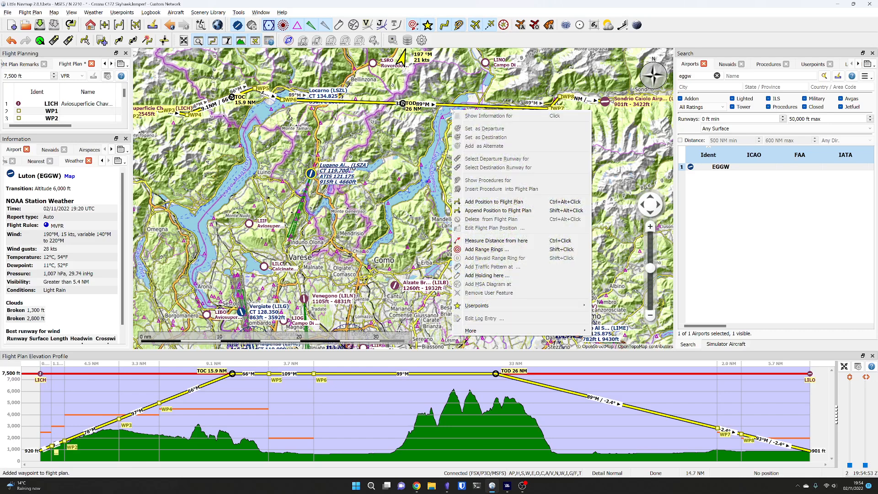
click(477, 202)
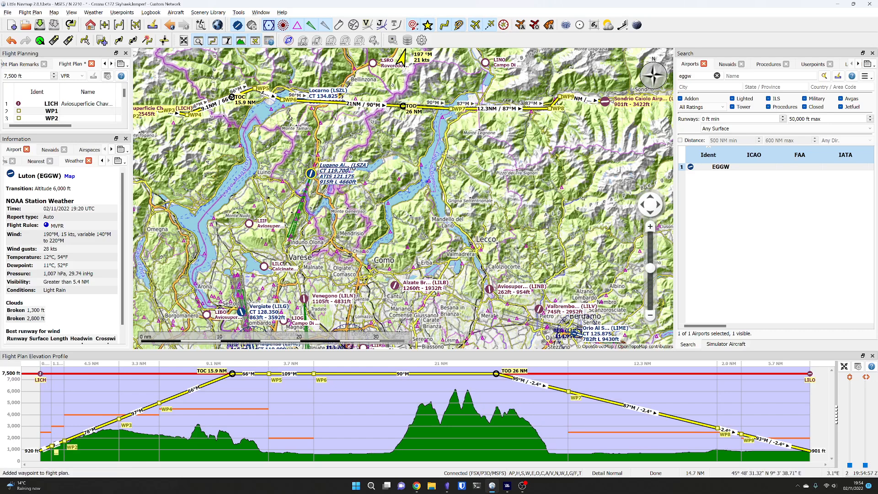
Add waypoints just southwest of Como and on the southern part of Lago Maggiore, north of Arona.
right_click(363, 45)
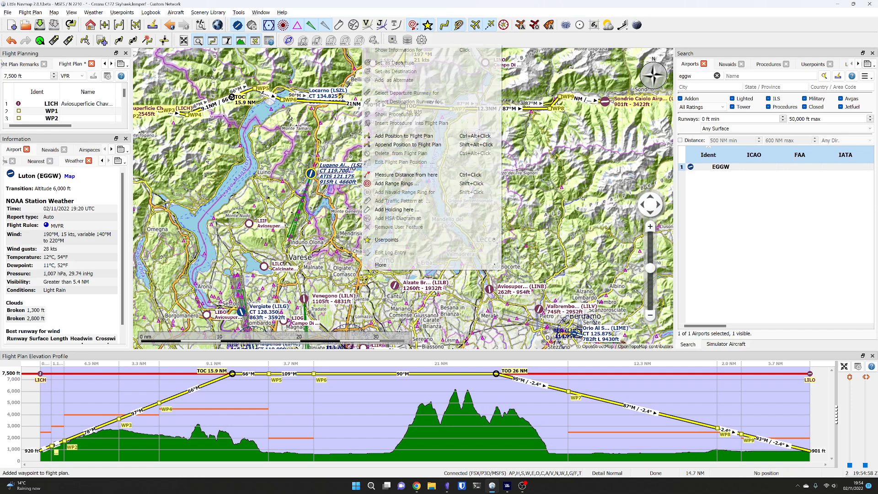
click(391, 145)
right_click(204, 243)
click(225, 336)
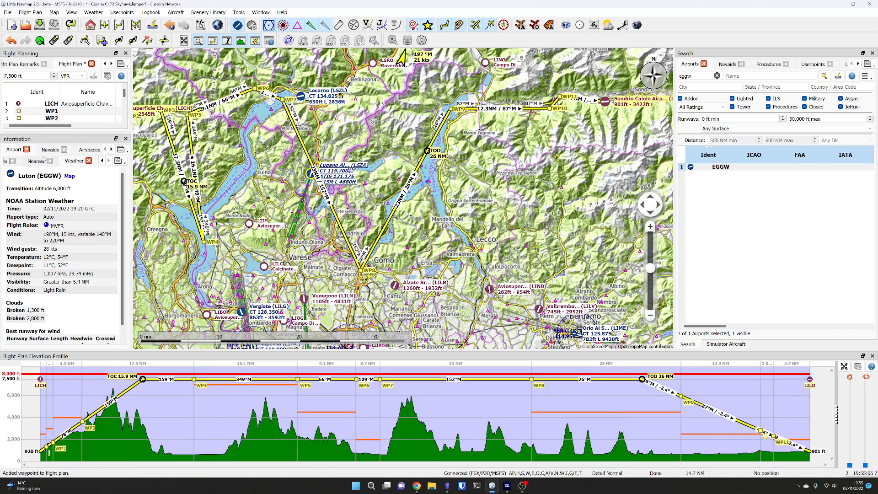
Enlarge the flight plan table and reorder the southern Lago Maggiore waypoint to sit between the Locarno and Como waypoints.
drag(48, 132, 30, 248)
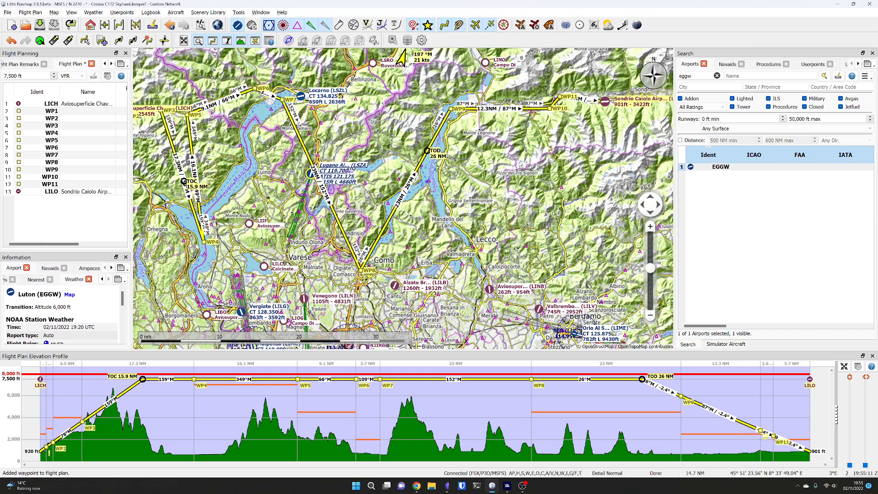
click(91, 134)
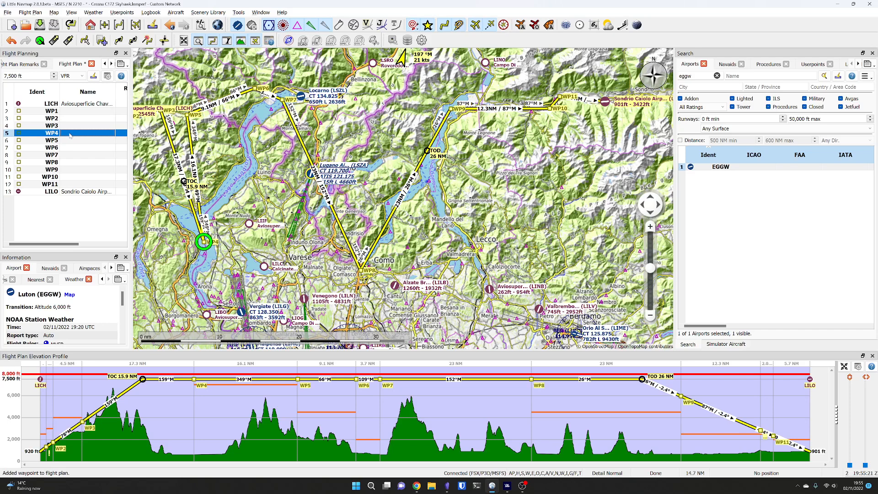
key(ctrl+Down)
key(ctrl+Down)
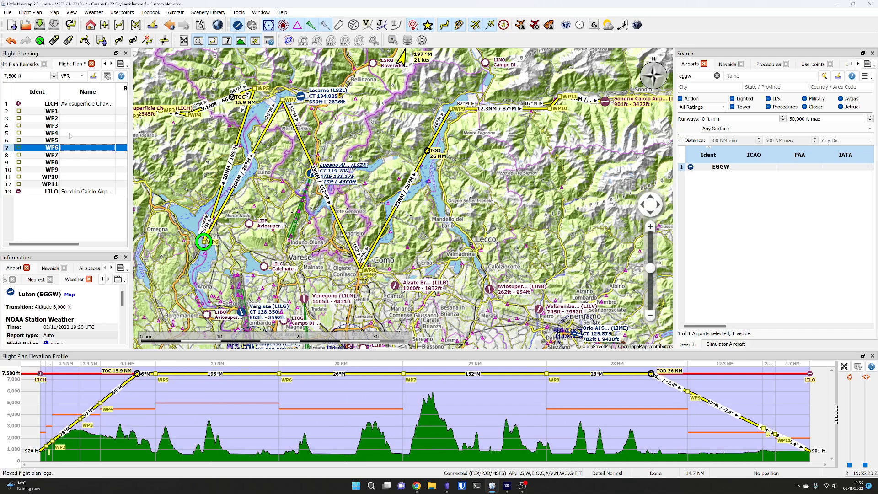
key(ctrl+Down)
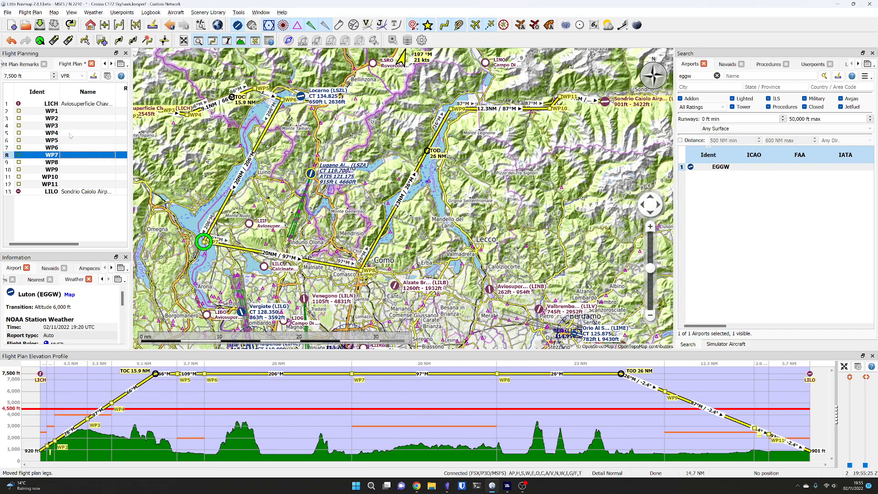
key(ctrl+Up)
key(ctrl+Up)
key(ctrl+Up)
key(ctrl+Down)
key(ctrl+Down)
key(ctrl+Down)
Add two waypoints near Luino and farther north on Lago Maggiore so the southbound leg follows the lake.
right_click(247, 165)
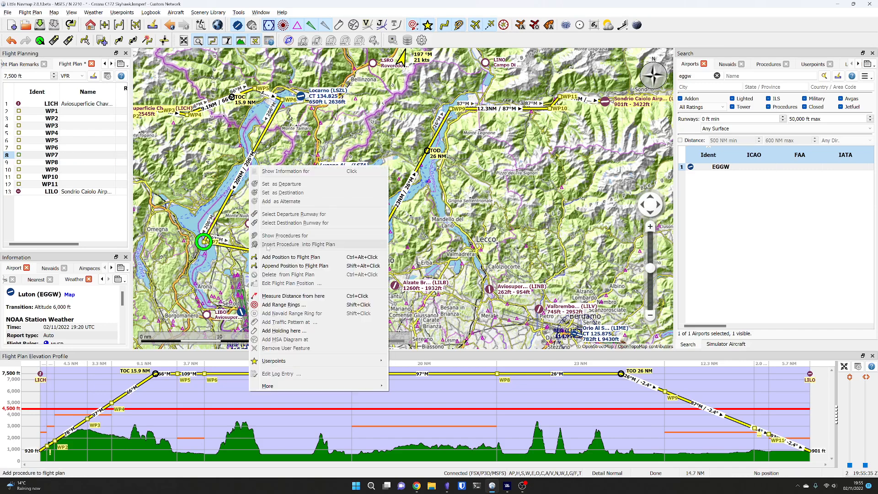
click(275, 257)
right_click(247, 129)
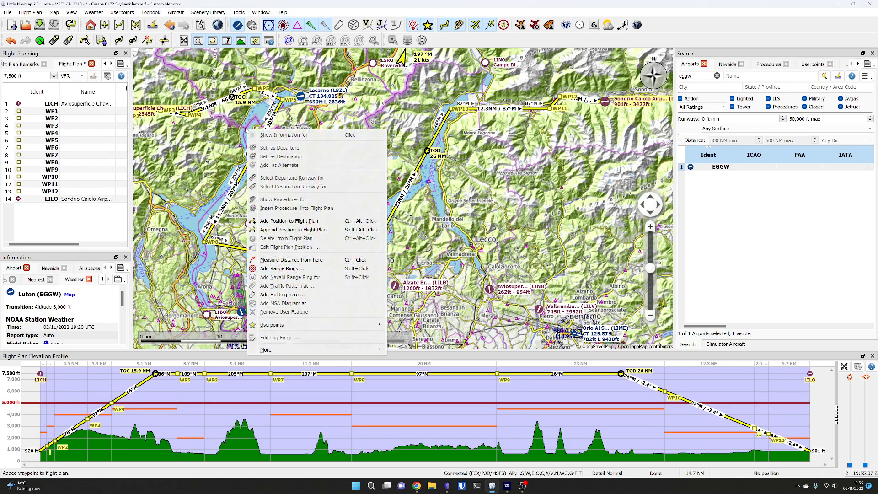
click(284, 221)
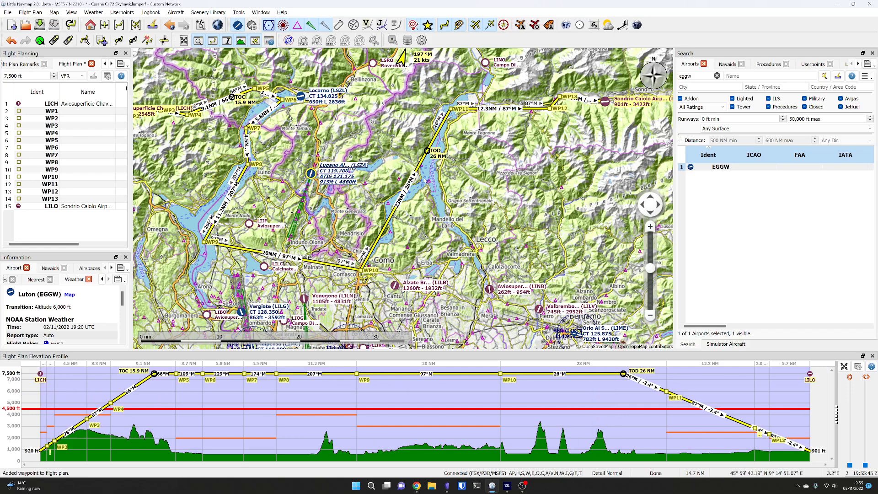
Add the existing waypoints VP483, VP480 and VP471 so the leg north of Como follows the lake.
right_click(424, 175)
click(462, 237)
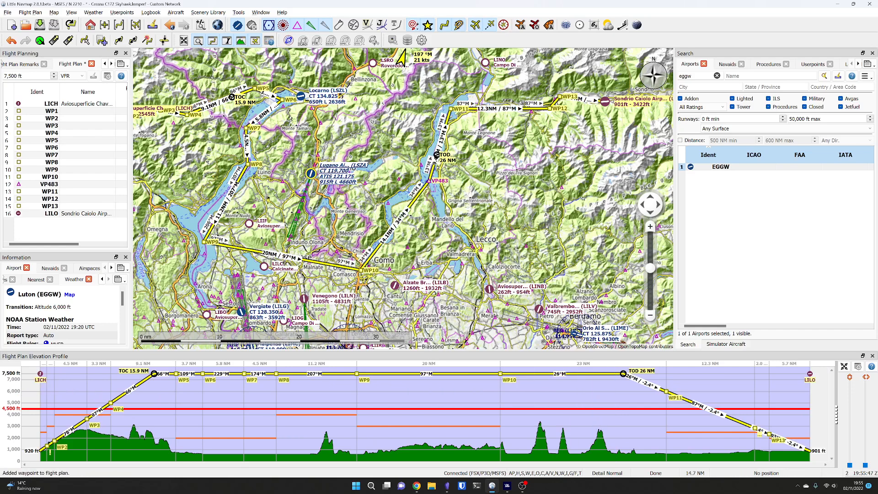
right_click(390, 205)
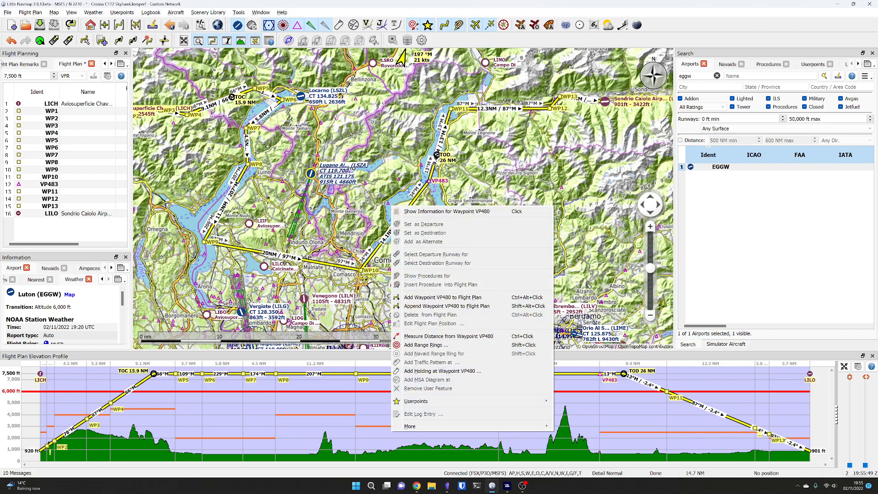
click(439, 297)
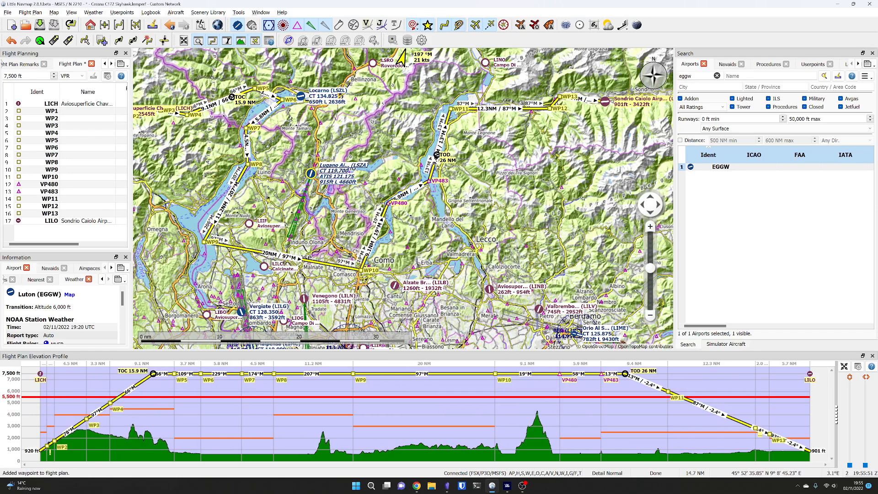
right_click(390, 234)
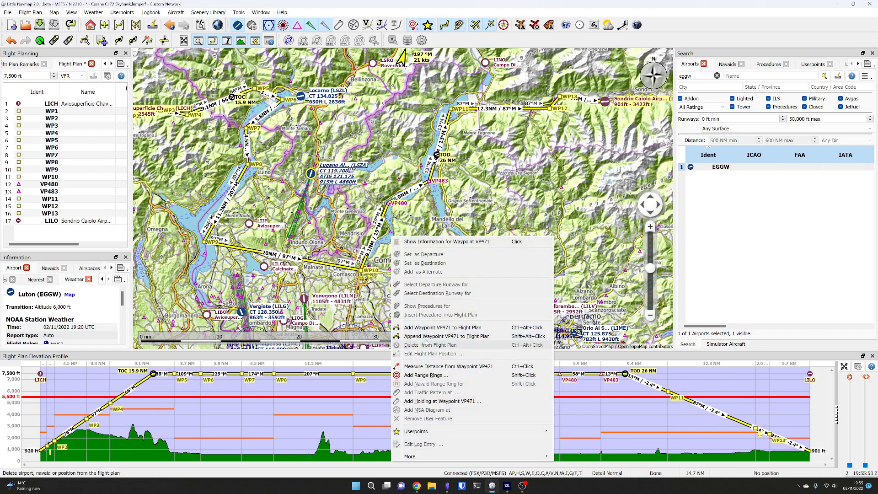
click(440, 328)
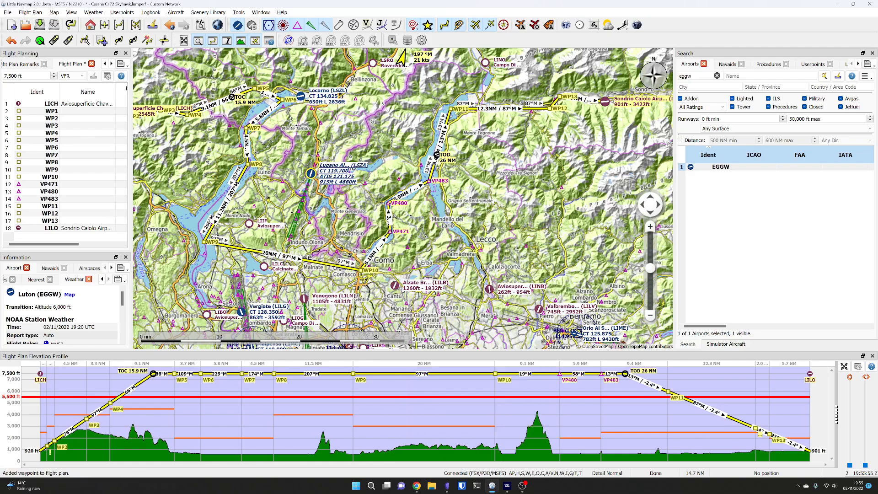
Check the leg between Lago Maggiore and Como, and set the cruise altitude to 5,000 ft.
scroll(173, 283, up, 3)
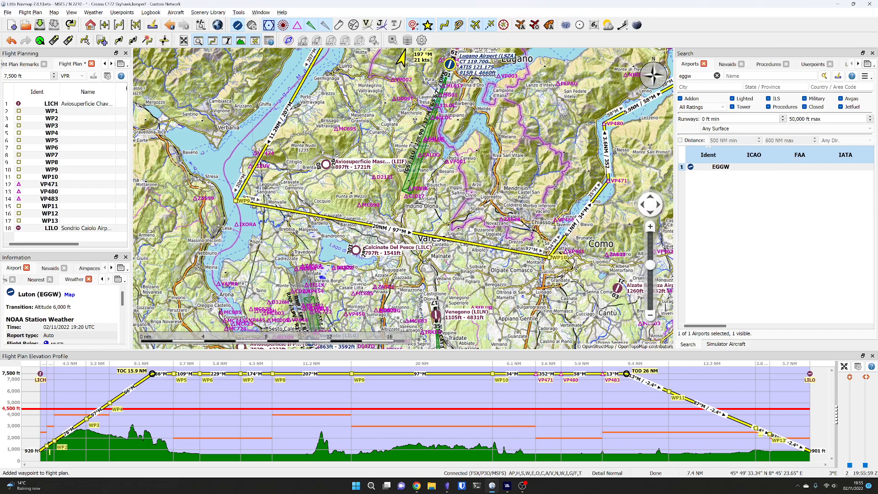
scroll(348, 236, down, 3)
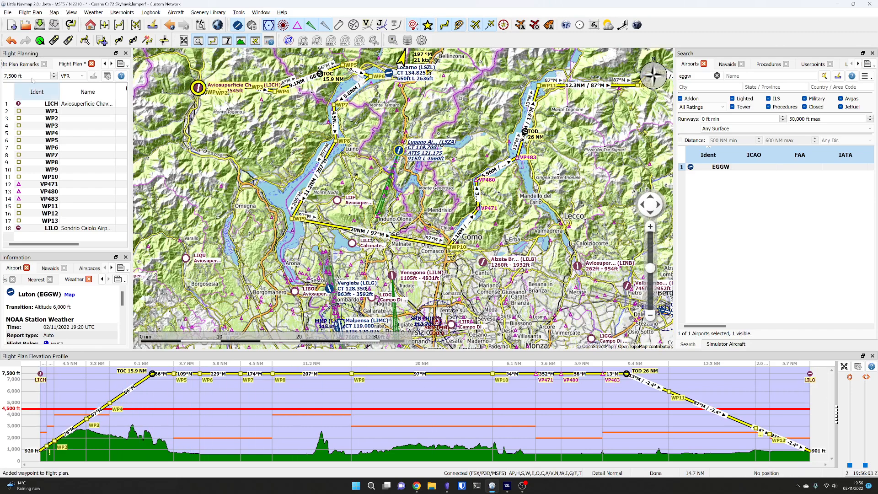
drag(24, 76, 1, 79)
text(5000)
key(Return)
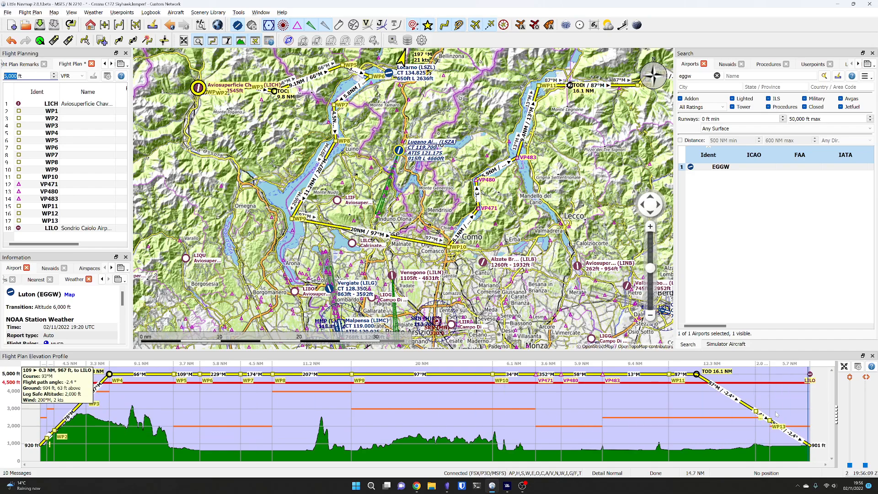
scroll(367, 175, down, 3)
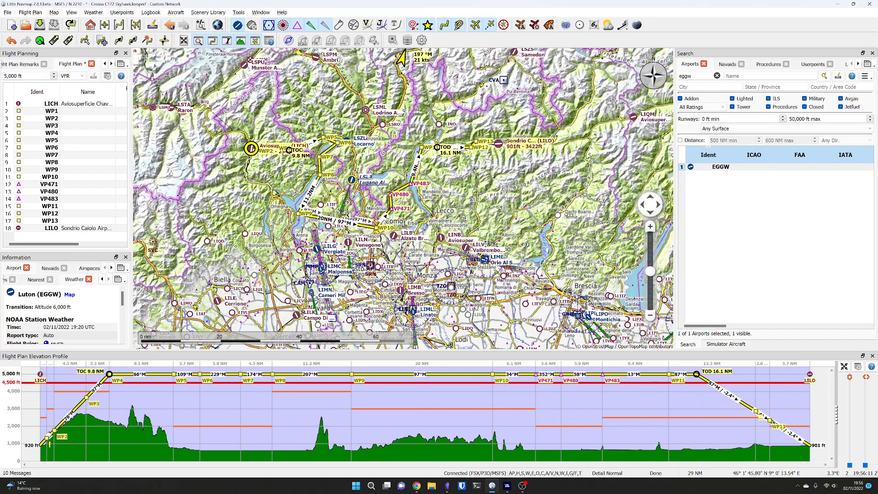
scroll(338, 175, up, 3)
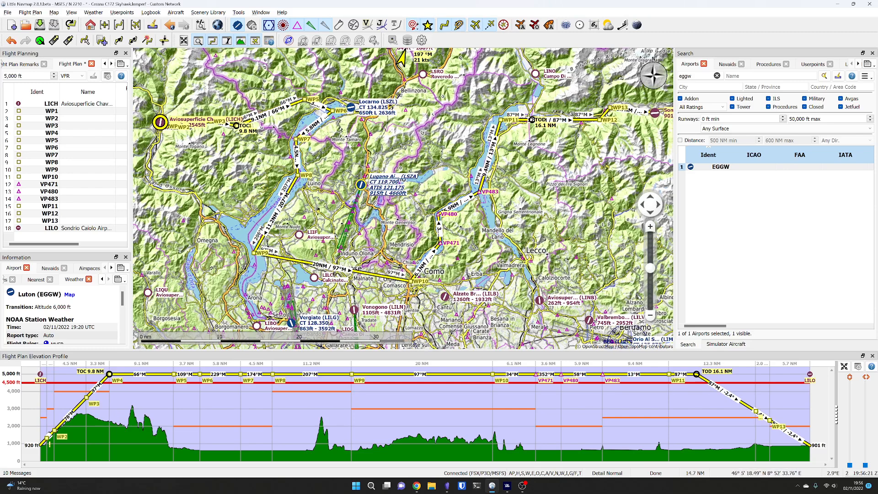
click(7, 13)
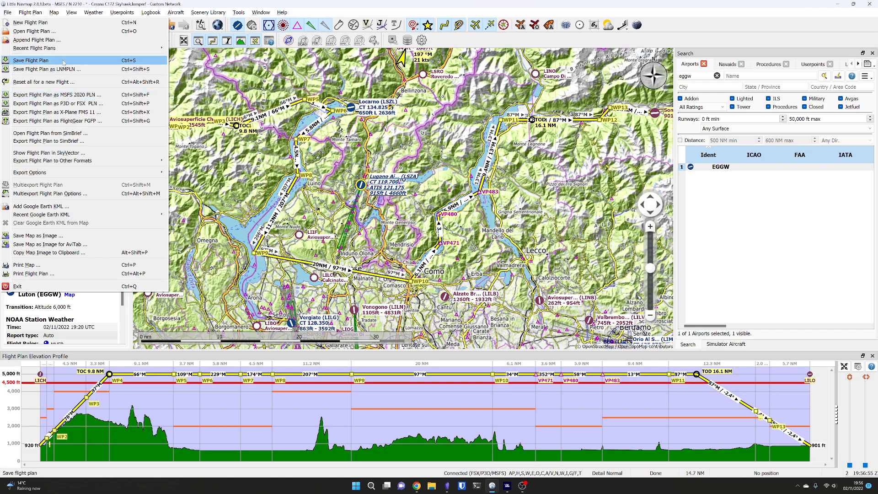
key(Escape)
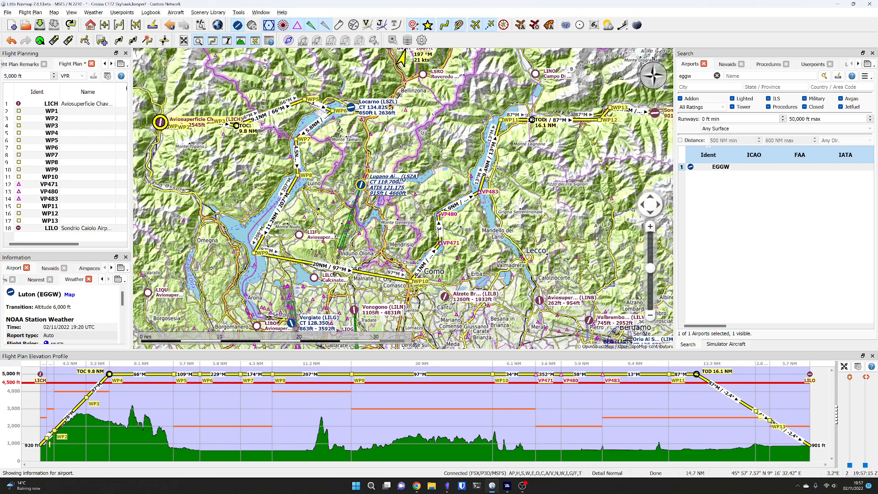
Change the map theme to Google Maps Terrain and add a waypoint in the valley near Centovalli, between Malesco and Intragna.
click(218, 25)
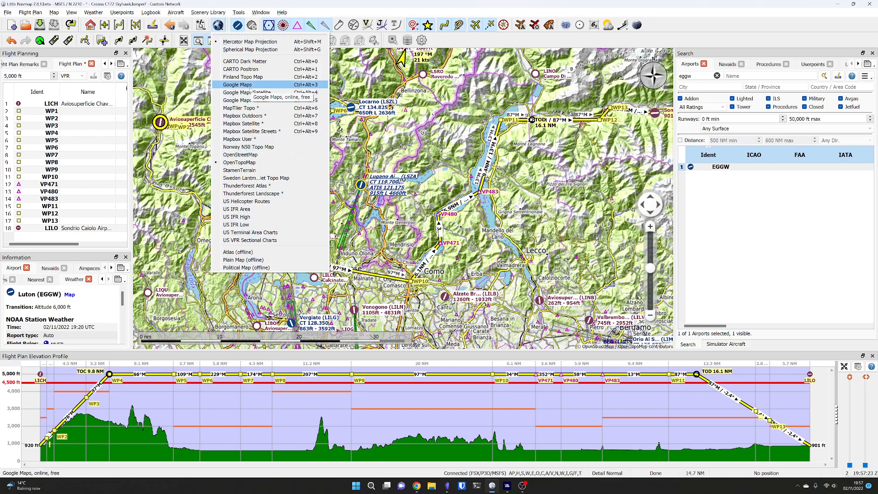
click(262, 101)
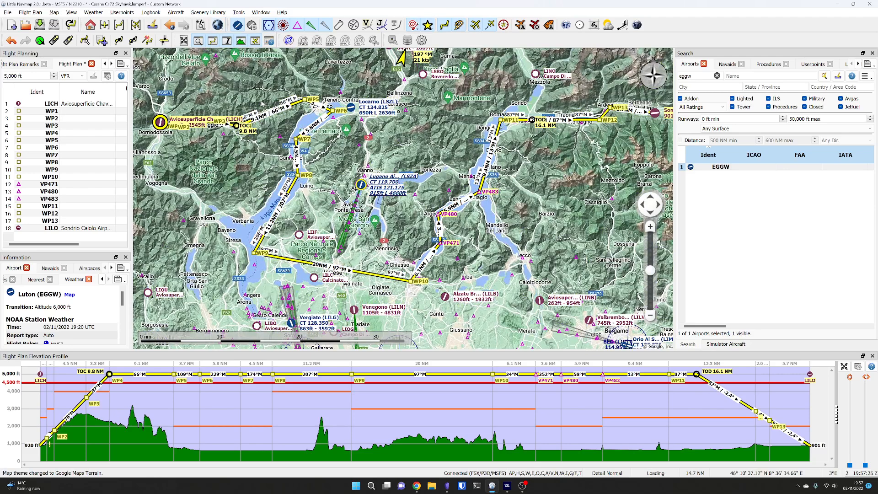
scroll(252, 114, up, 3)
drag(242, 124, 320, 199)
right_click(397, 172)
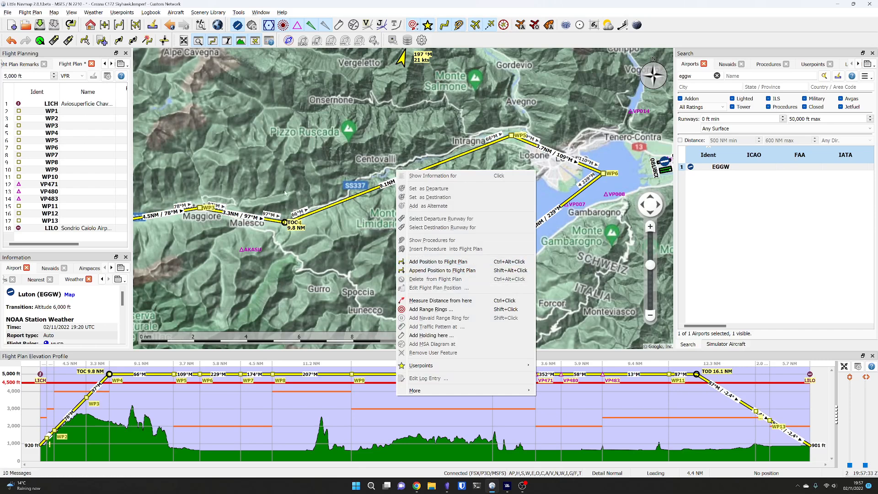
click(427, 266)
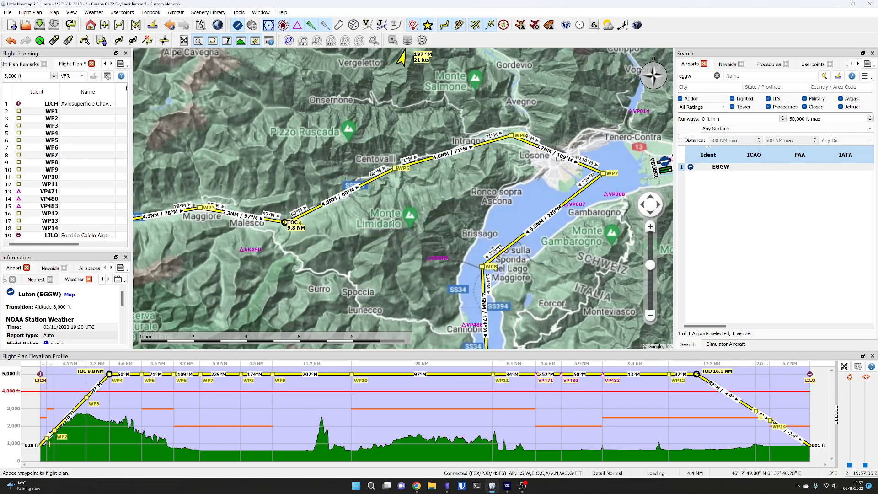
scroll(427, 265, down, 3)
scroll(402, 199, down, 4)
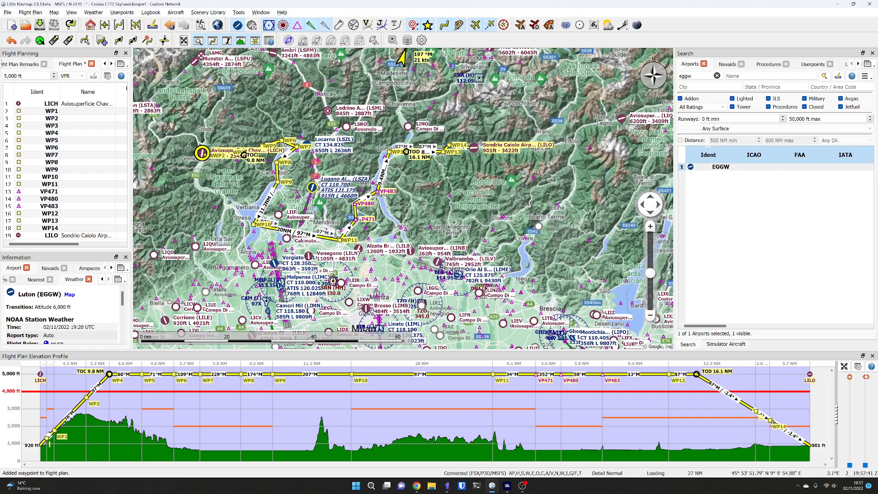
Show the simulator aircraft's progress information and enlarge its text.
click(261, 12)
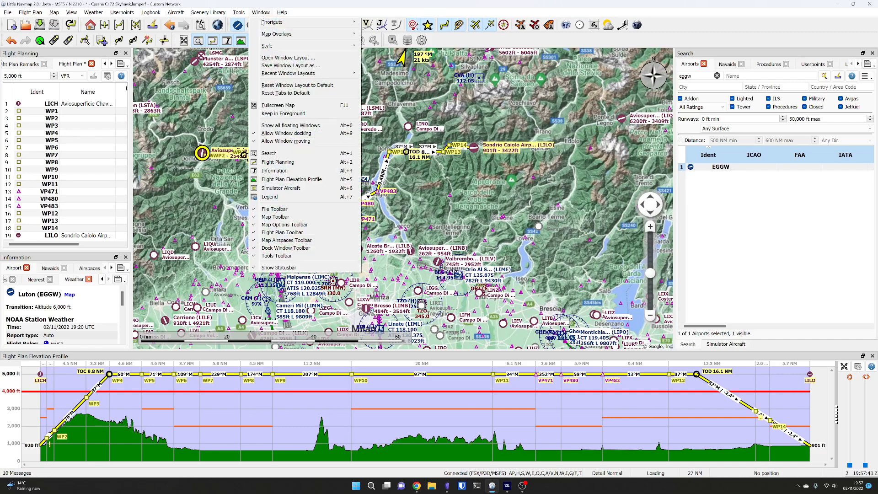
click(287, 192)
click(261, 12)
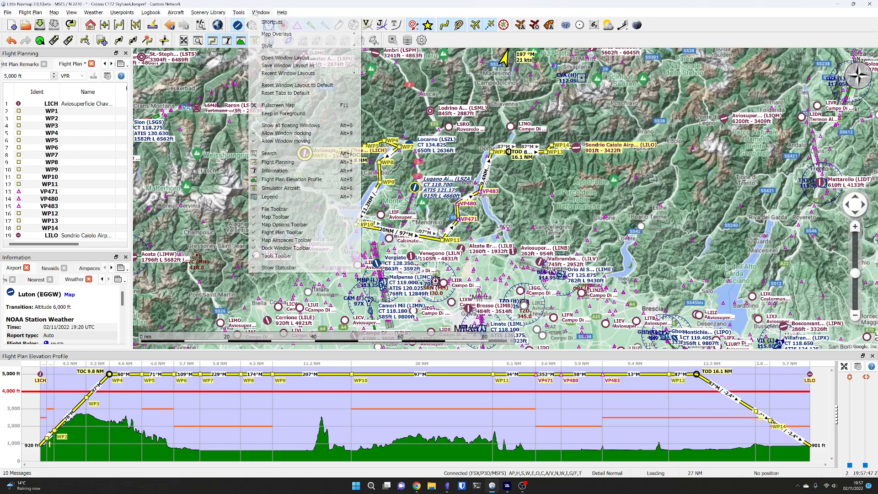
click(281, 188)
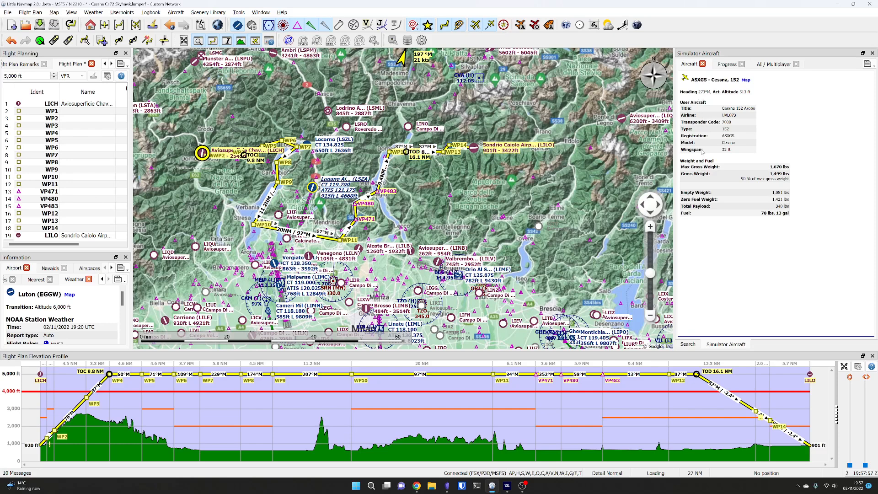
click(727, 65)
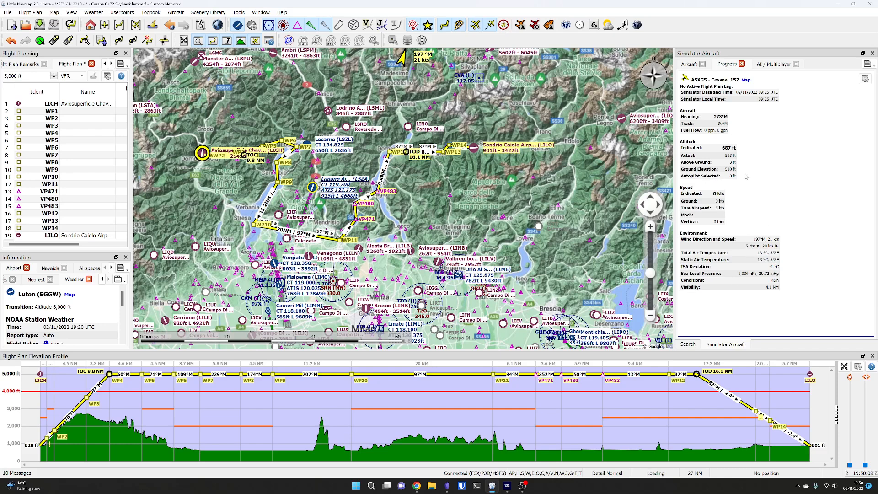
ctrl+scroll(745, 159, up, 1)
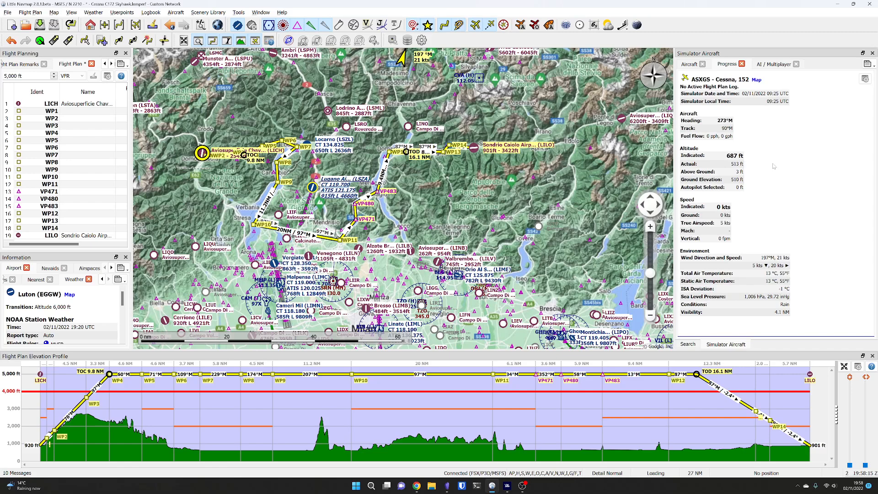
Fine-tune the text size of the simulator aircraft's progress information.
ctrl+scroll(774, 166, up, 2)
ctrl+scroll(774, 167, down, 3)
ctrl+scroll(774, 167, up, 4)
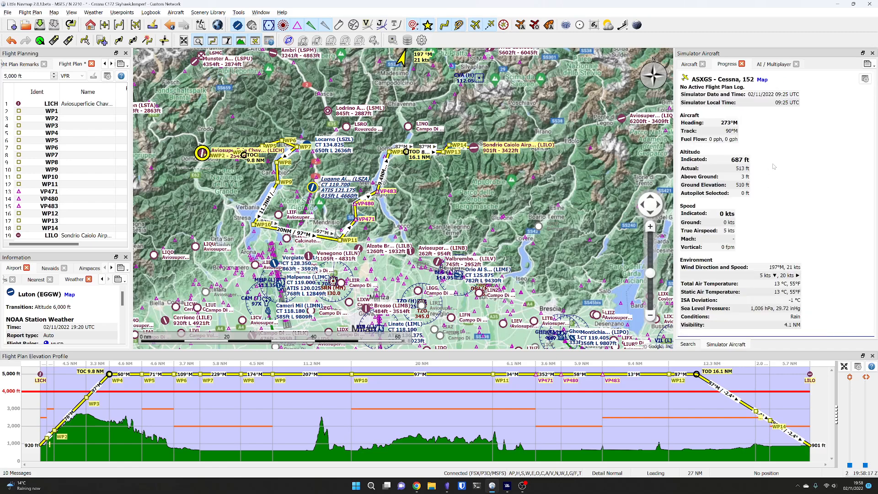
ctrl+scroll(775, 167, down, 3)
View the AI and multiplayer aircraft information, and show online network aircraft on the map over northern Italy.
drag(534, 289, 419, 157)
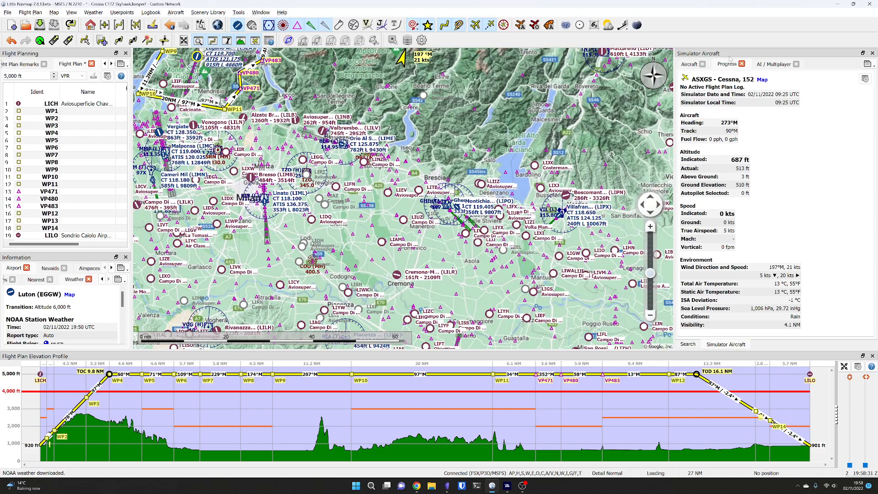
click(766, 64)
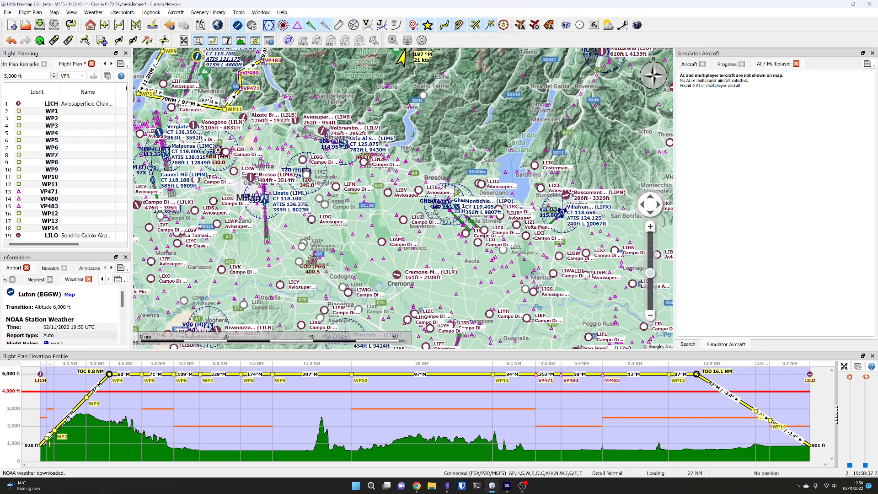
click(537, 25)
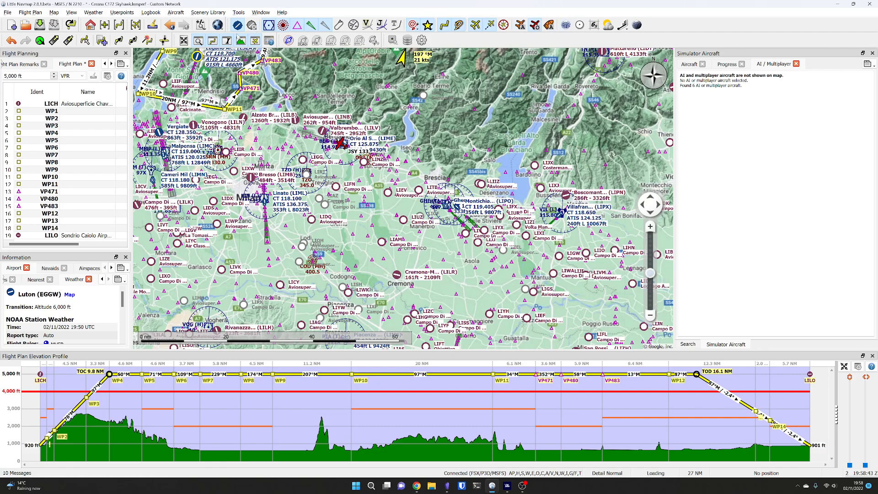
Open the search for online clients and look through the whole client list.
click(199, 40)
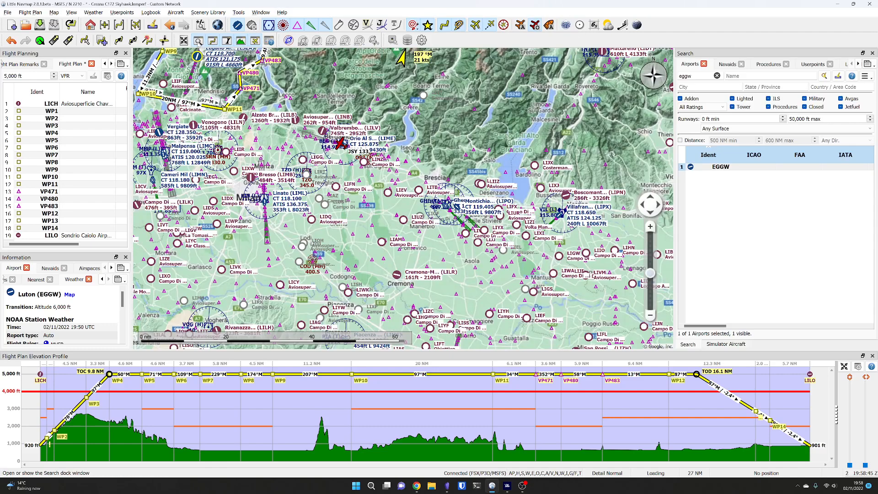
click(858, 64)
click(859, 64)
click(858, 64)
click(859, 64)
click(707, 66)
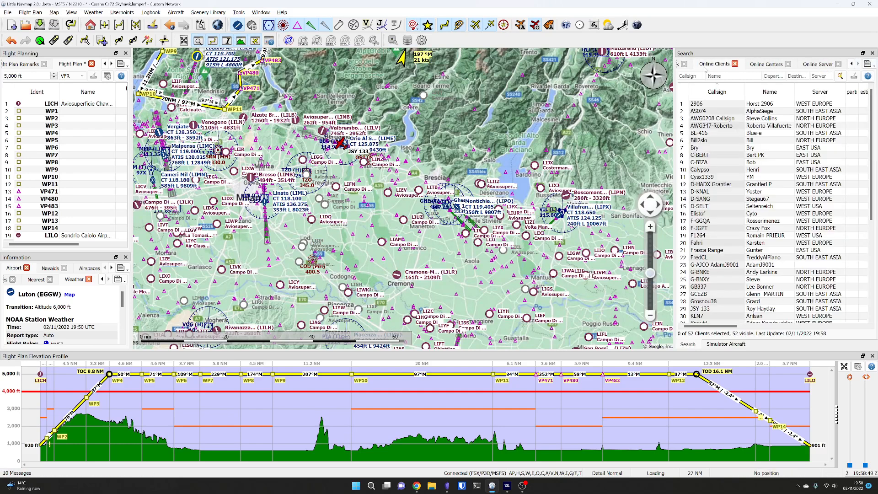
scroll(703, 162, down, 7)
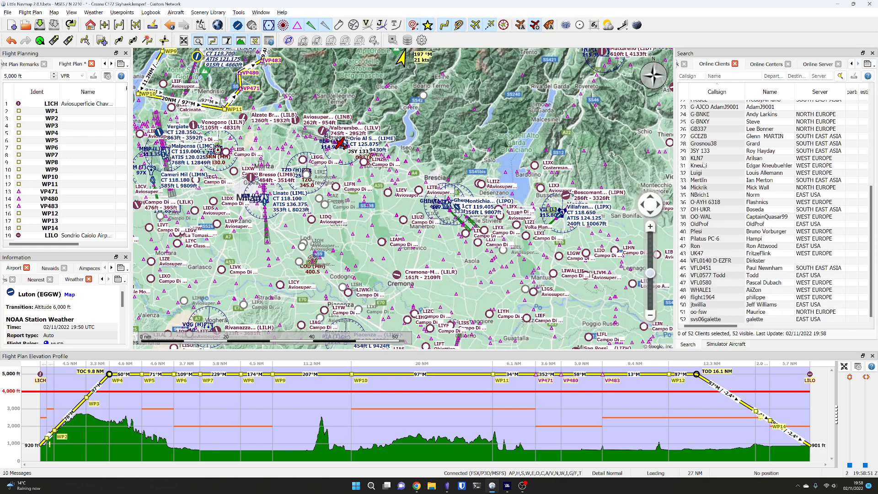
scroll(712, 210, up, 7)
drag(410, 134, 481, 203)
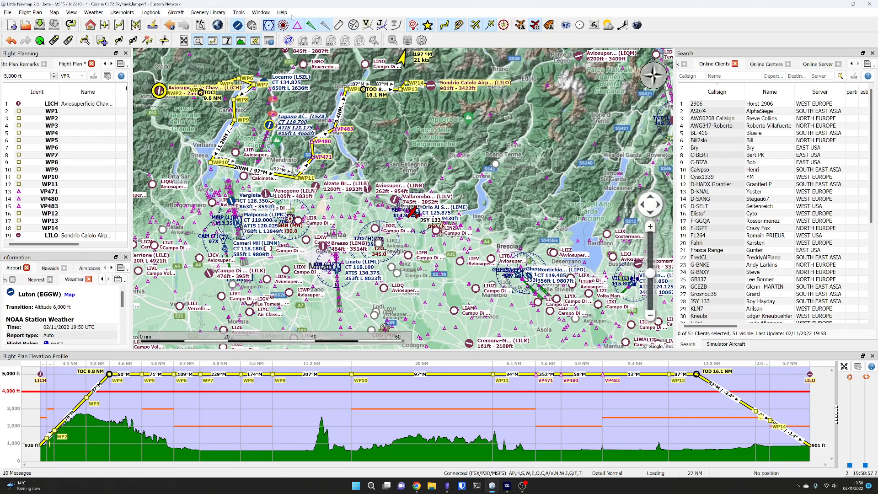
click(267, 14)
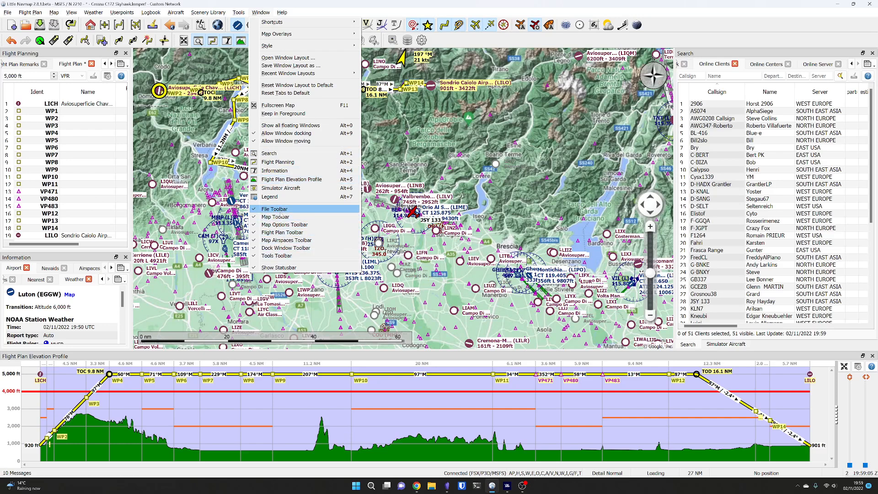
click(674, 38)
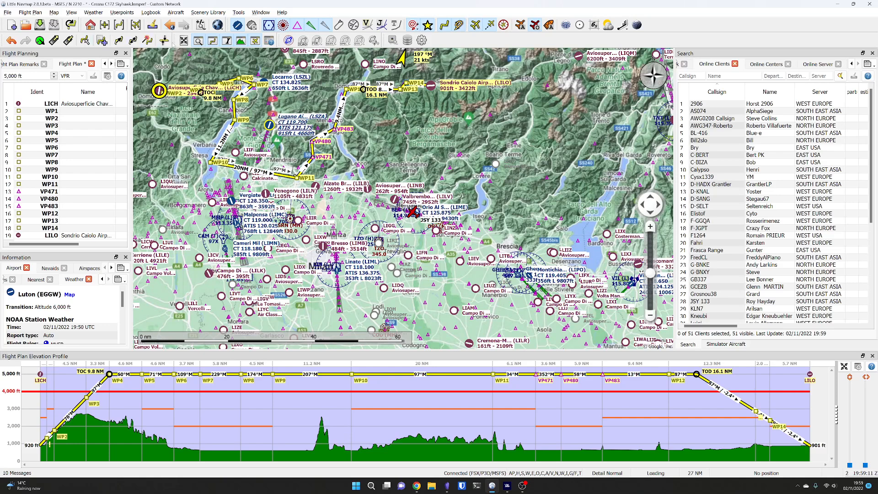
mouse_move(174, 41)
mouse_down()
mouse_move(162, 41)
mouse_move(176, 41)
mouse_up()
drag(281, 41, 280, 41)
click(263, 13)
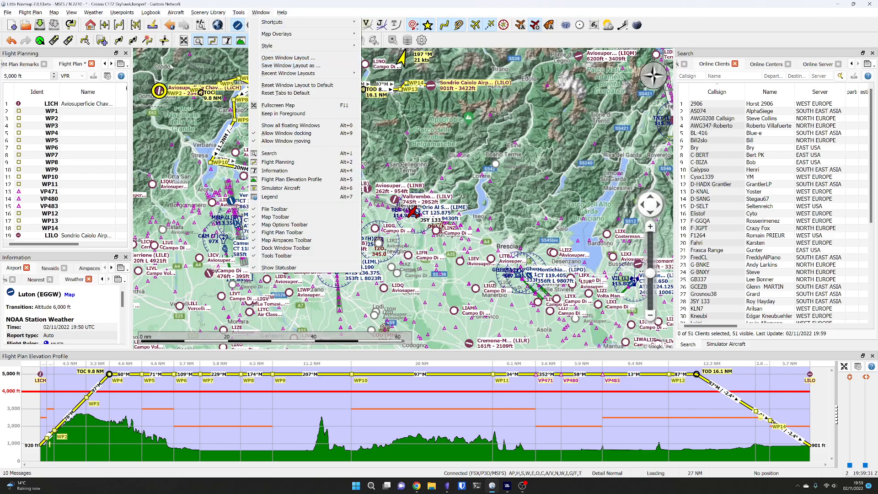
Rearrange the docked windows: Flight Planning below the map, the elevation profile above Search, and Information above the map.
click(63, 54)
drag(61, 55, 803, 364)
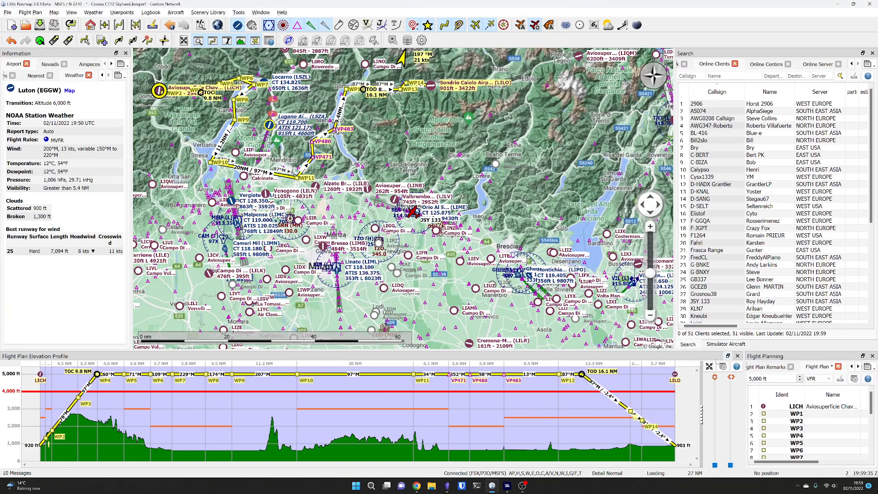
drag(631, 356, 760, 55)
drag(26, 55, 387, 55)
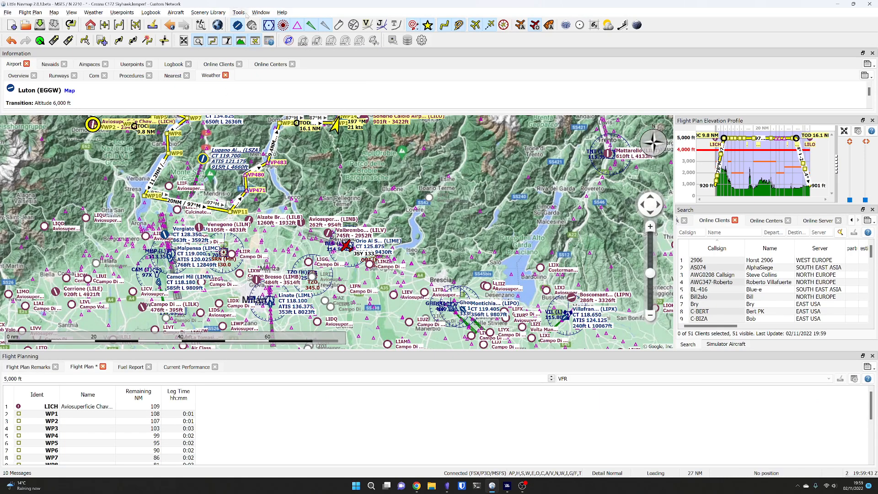
Reset the window layout to default, and maximise the program window with a taller flight plan elevation profile.
click(260, 12)
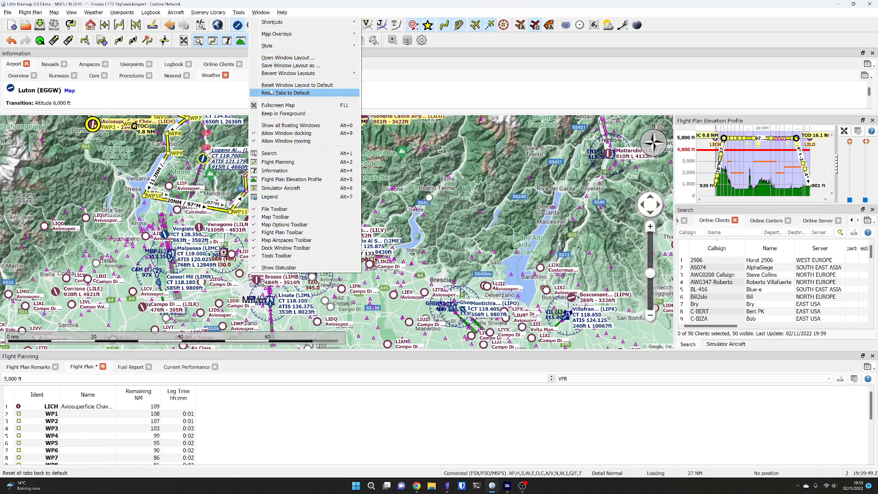
click(312, 86)
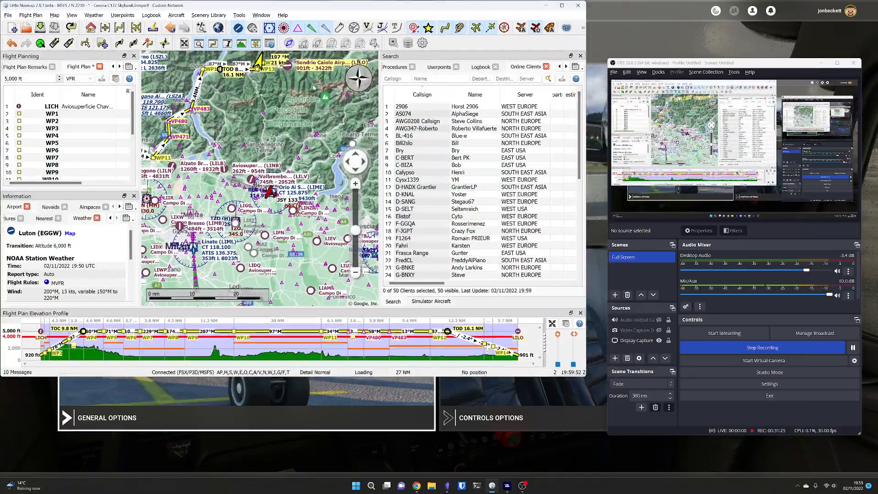
double_click(360, 7)
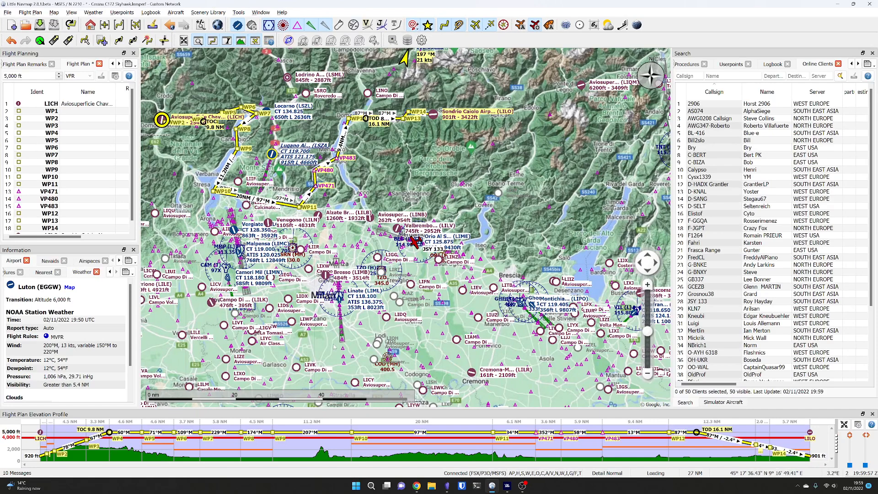
drag(348, 409, 347, 378)
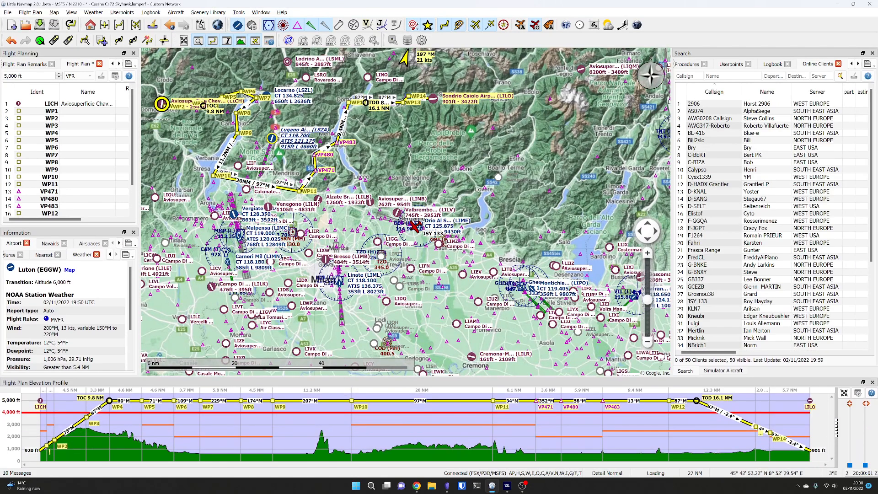
Create a new empty flight plan, discarding the unsaved changes to the current one.
click(260, 12)
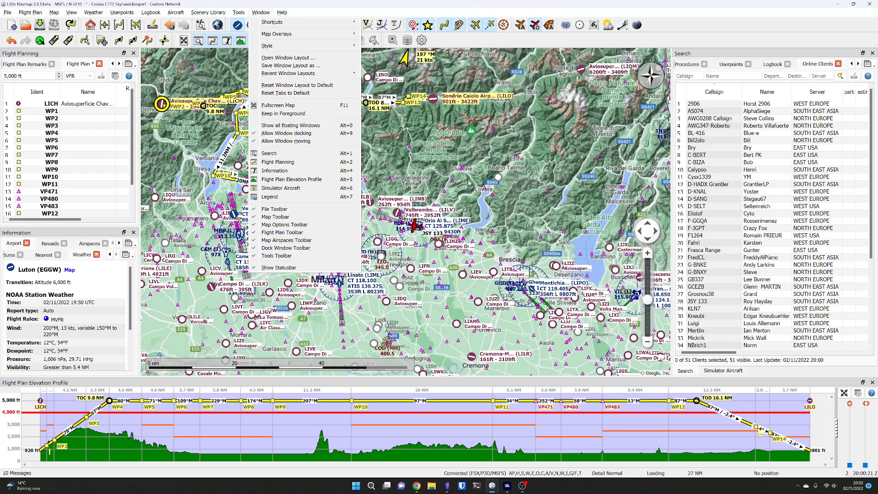
click(220, 3)
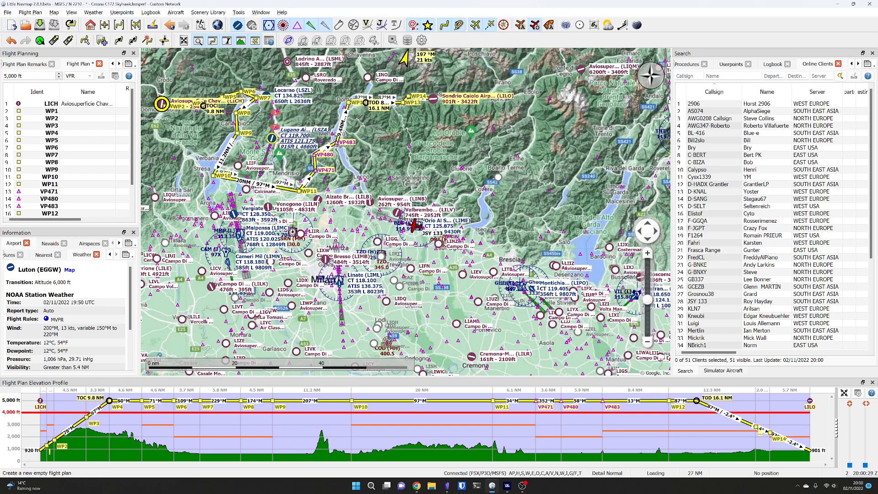
click(12, 25)
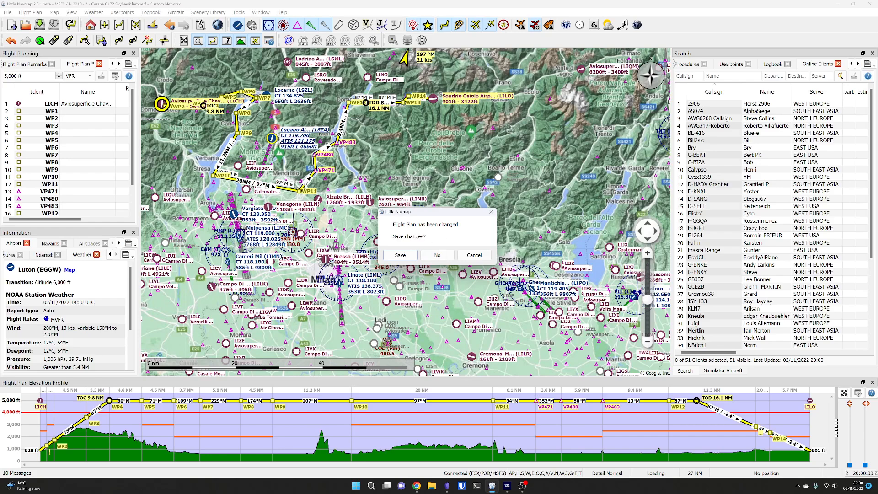
click(437, 256)
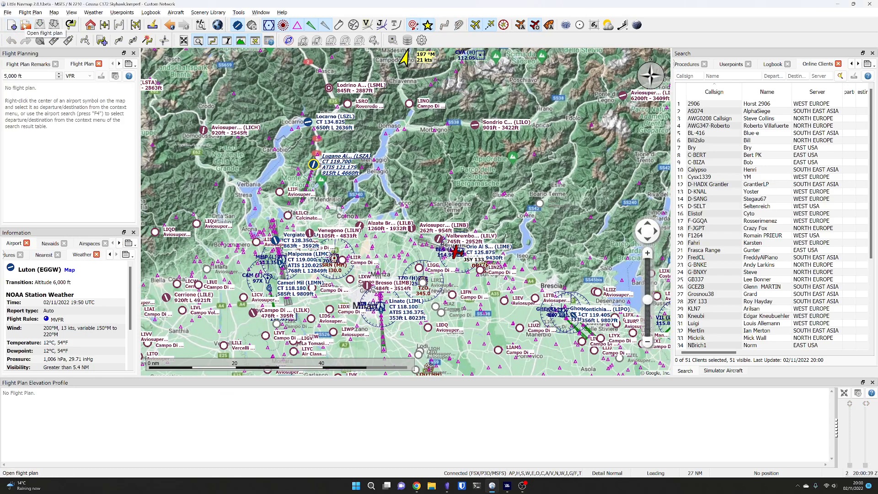
Open the saved flight plan "VFR Macon County (1A5) to Jackson County (24A)" from the Downloads folder.
click(25, 26)
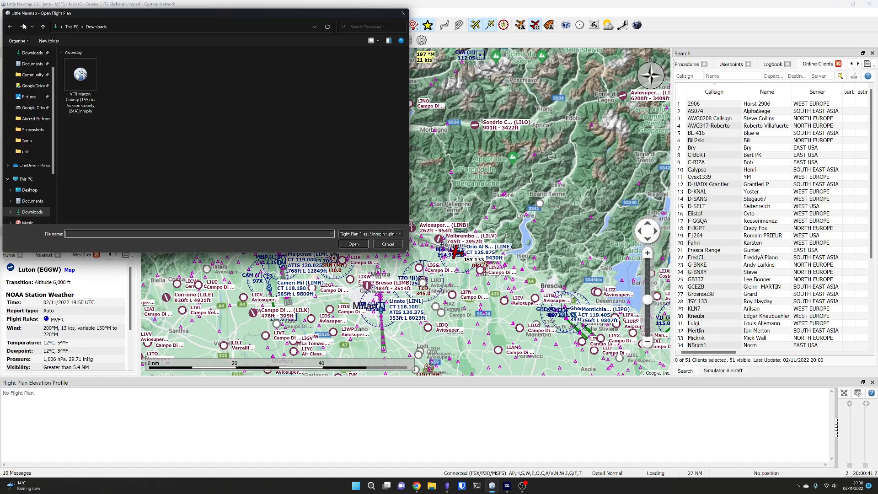
double_click(77, 78)
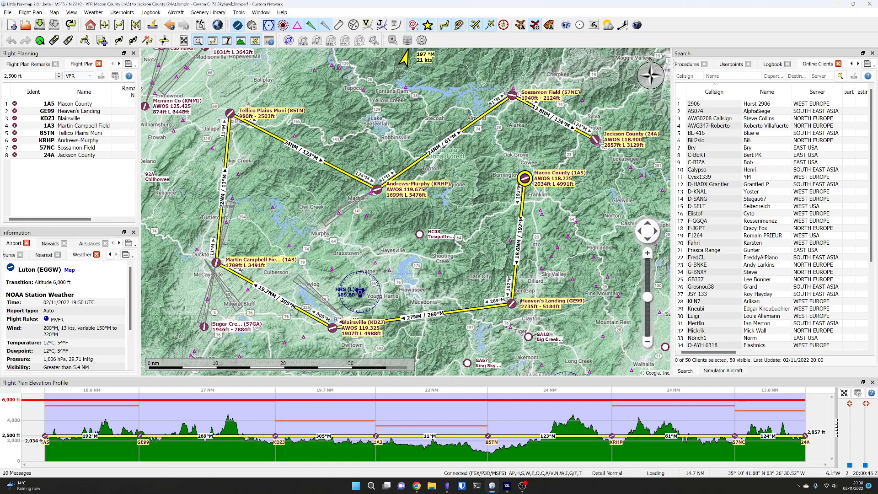
drag(334, 220, 328, 218)
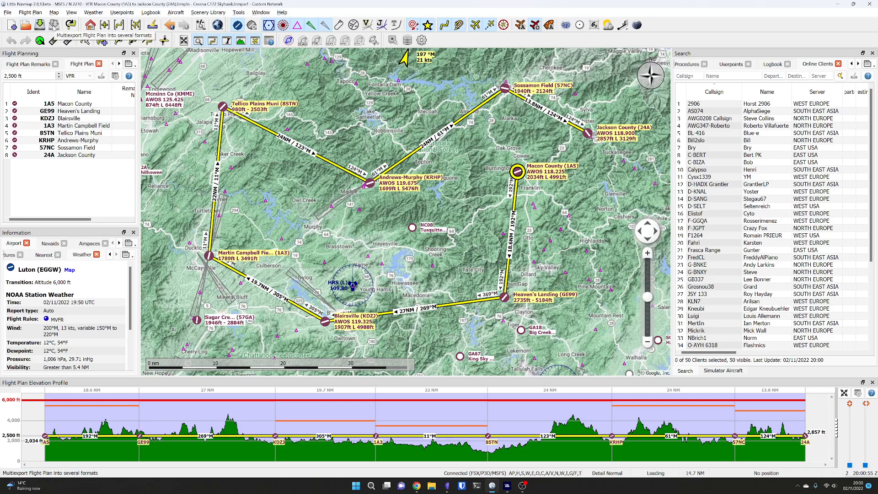
Examine the available flight plan export formats and export options, as well as the flight plan and map commands.
click(8, 12)
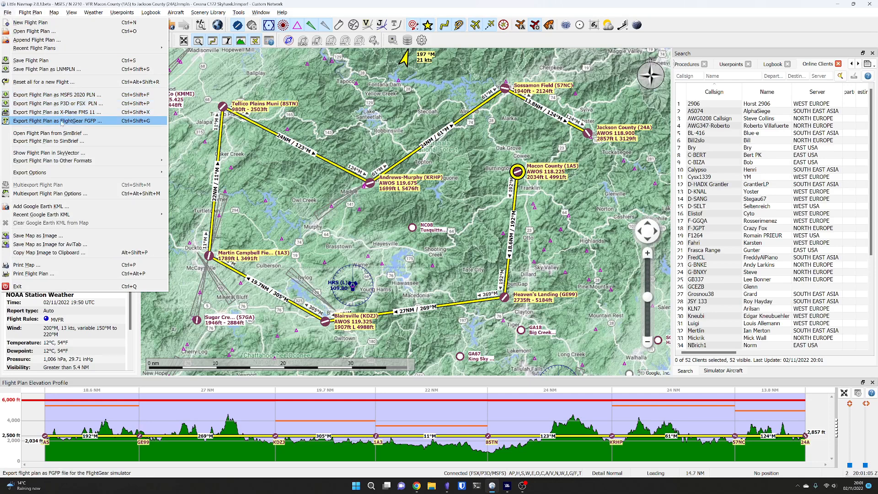
mouse_move(56, 162)
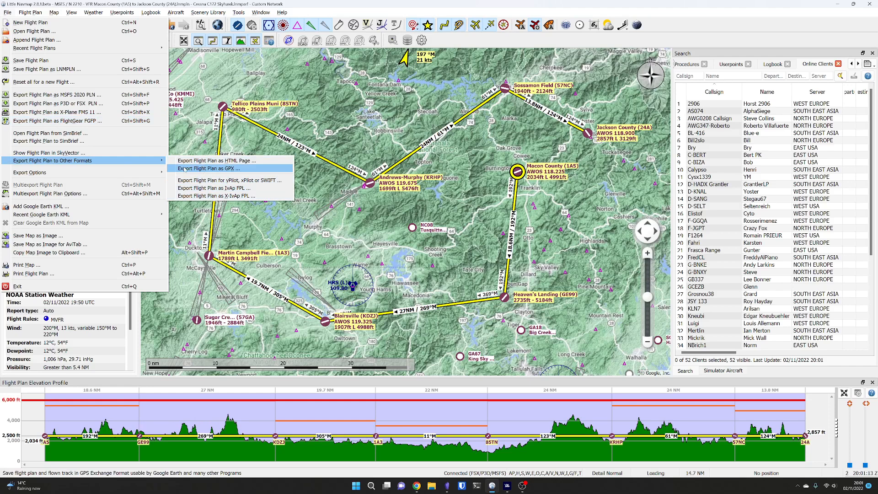
mouse_move(123, 173)
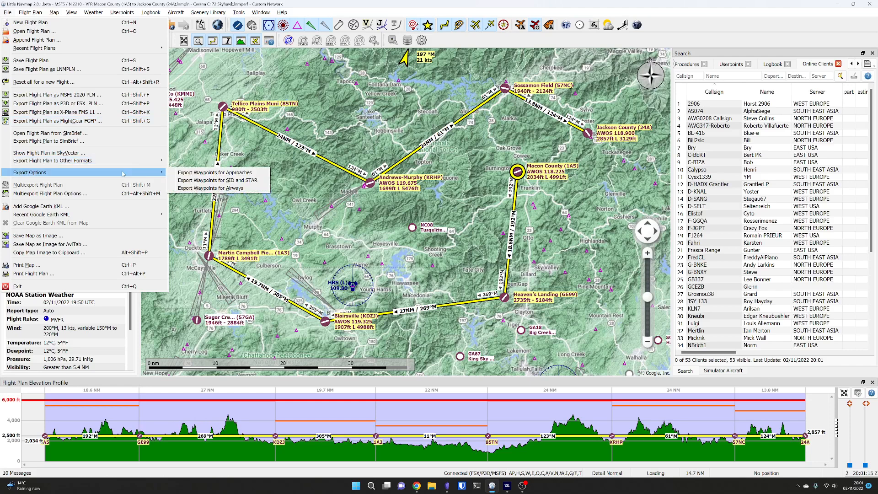
mouse_move(31, 13)
click(251, 128)
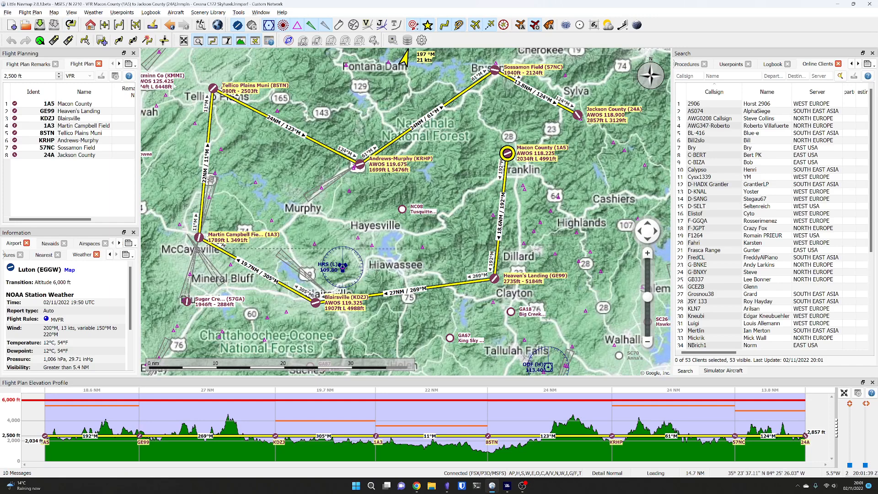
click(26, 13)
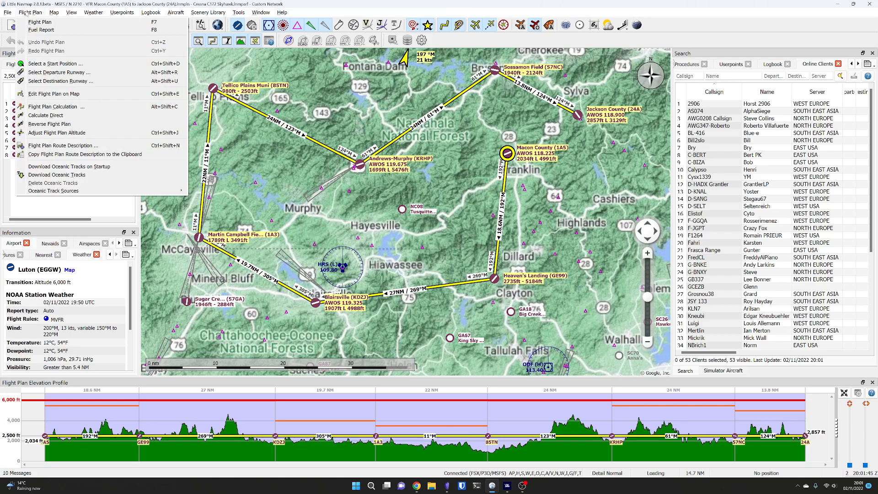
mouse_move(55, 13)
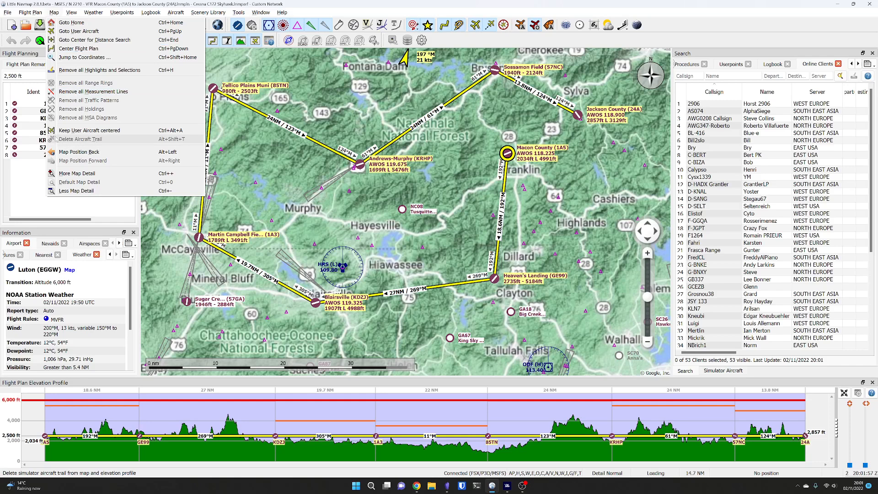
click(46, 3)
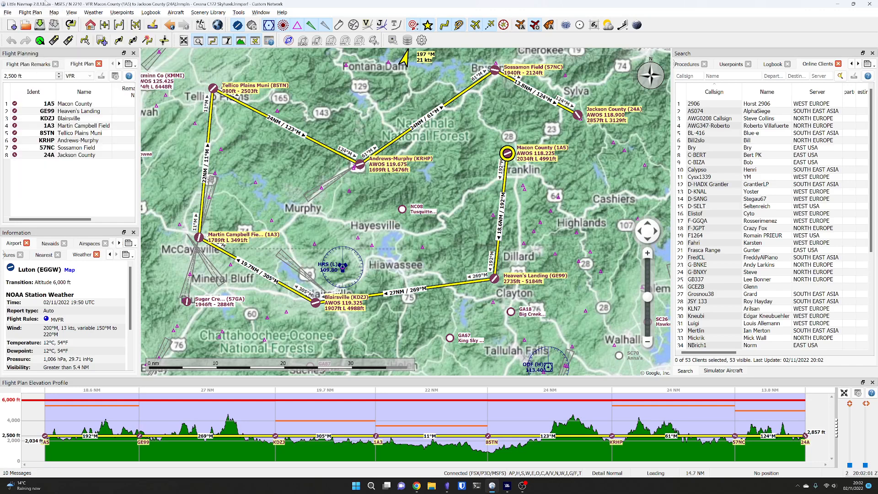
Reset everything for a new flight, also removing the range rings and measurement lines from the map.
click(73, 28)
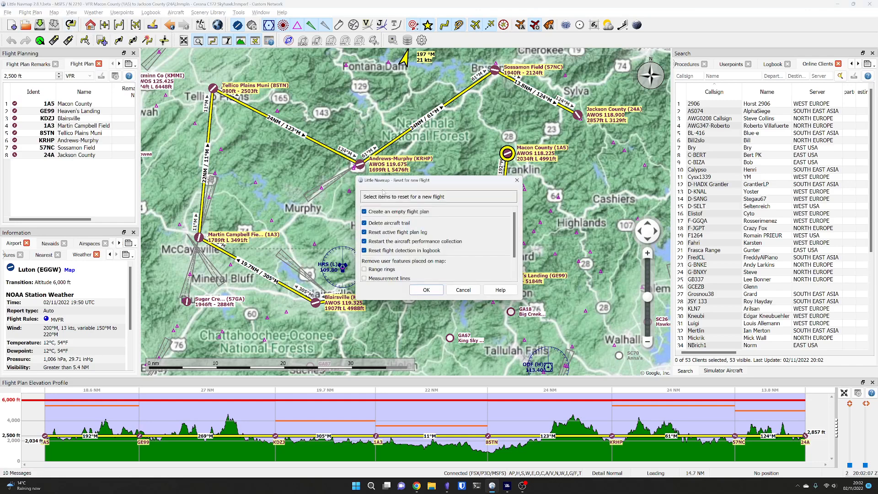
click(365, 269)
click(365, 278)
click(426, 291)
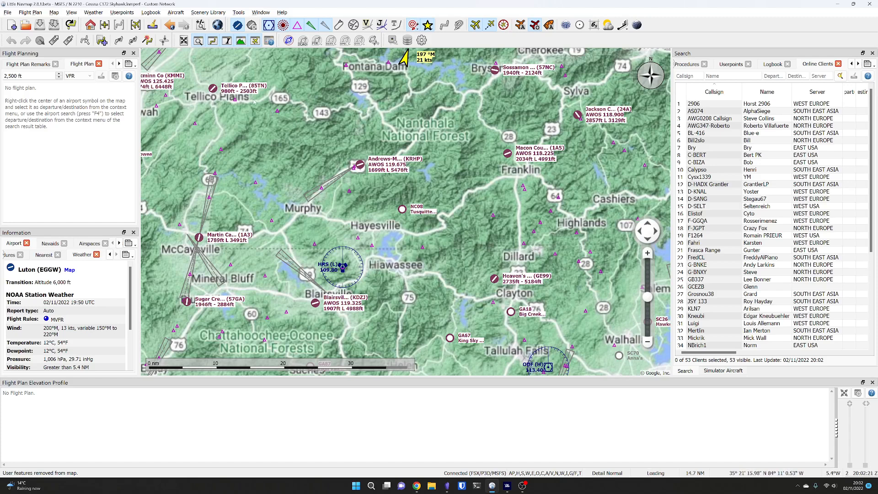
Show the map's home view and the center mark for distance search.
click(90, 25)
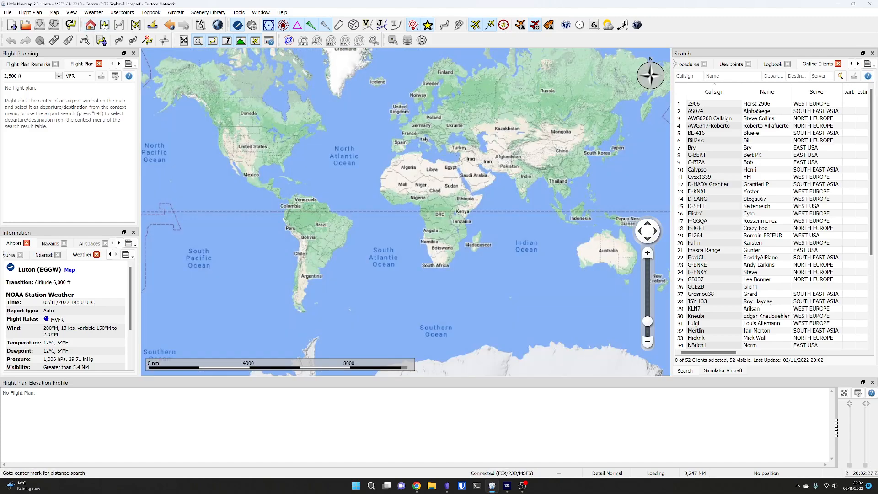
click(105, 25)
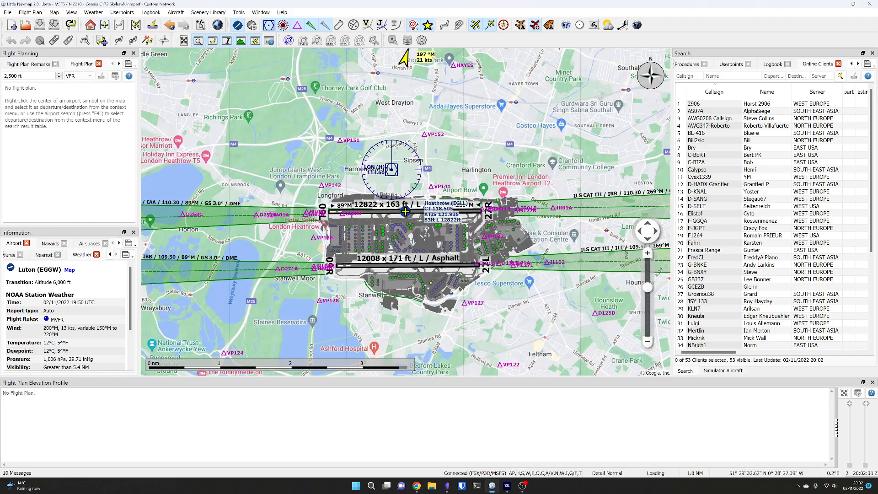
Examine the additional map options at Heathrow, including setting the distance search center and the home view.
drag(333, 234, 308, 140)
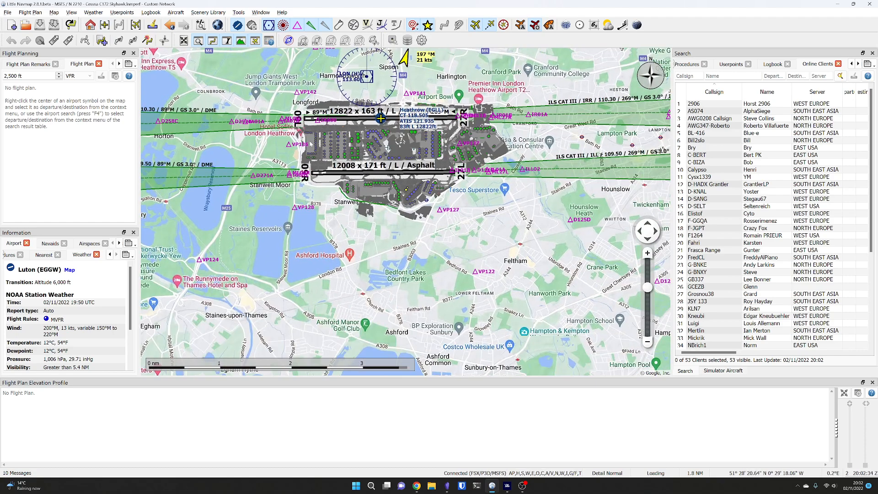
right_click(338, 134)
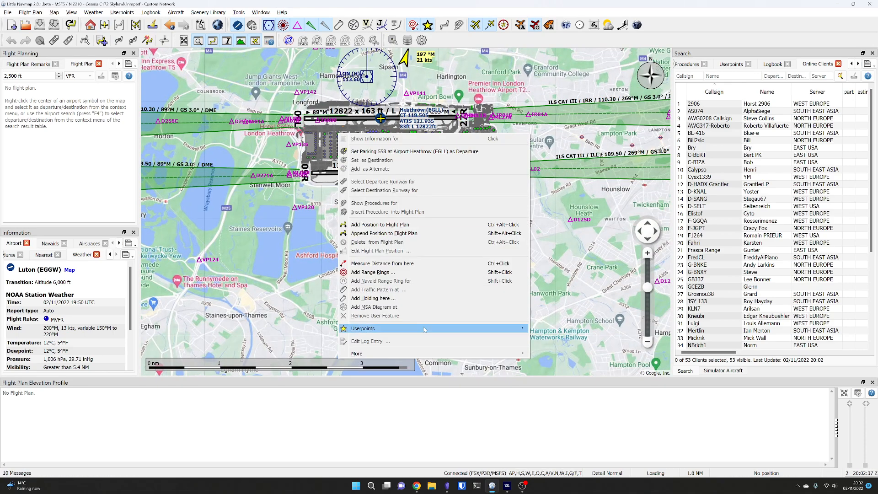
mouse_move(447, 354)
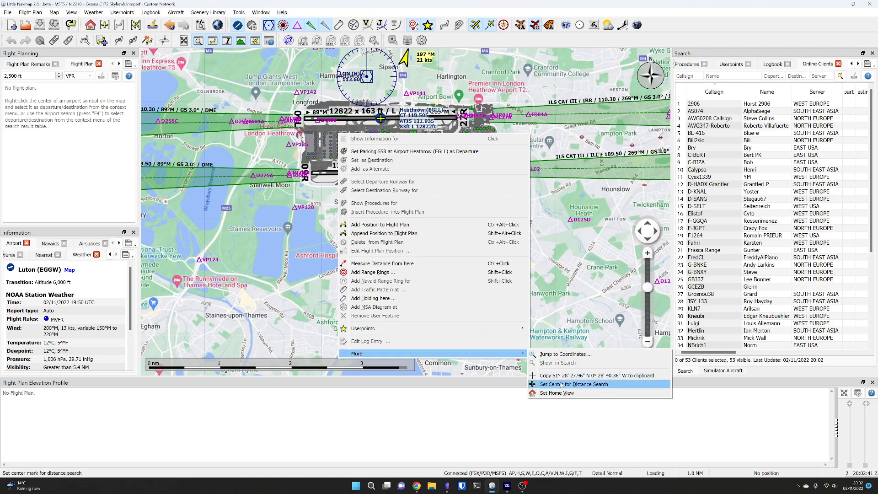
drag(328, 168, 284, 180)
scroll(284, 180, down, 1)
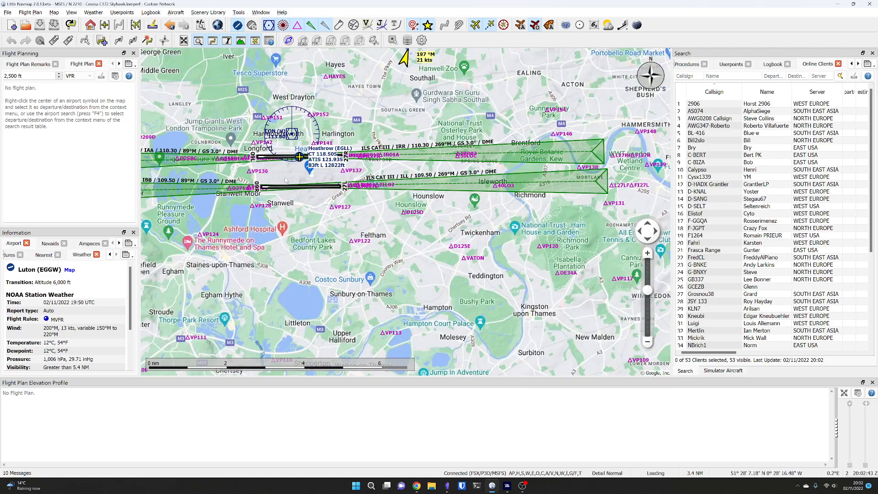
scroll(284, 180, down, 1)
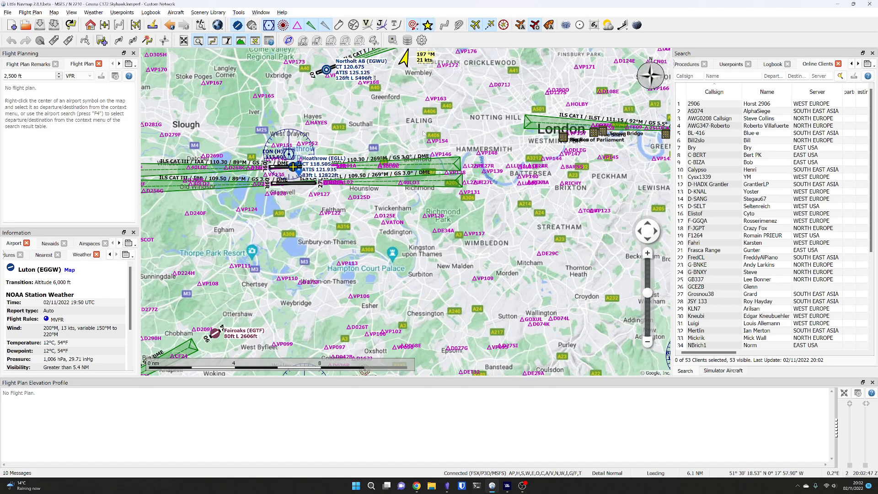
Enable the distance filter in the airport search.
click(689, 64)
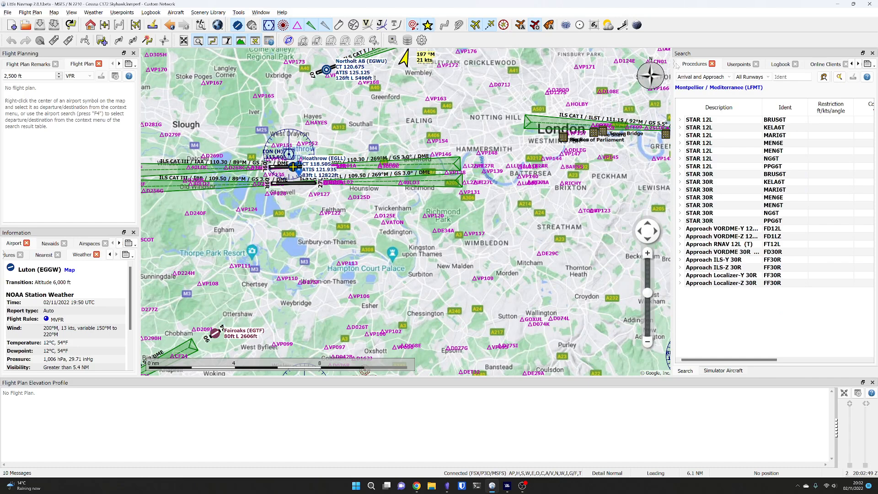
click(677, 66)
click(674, 65)
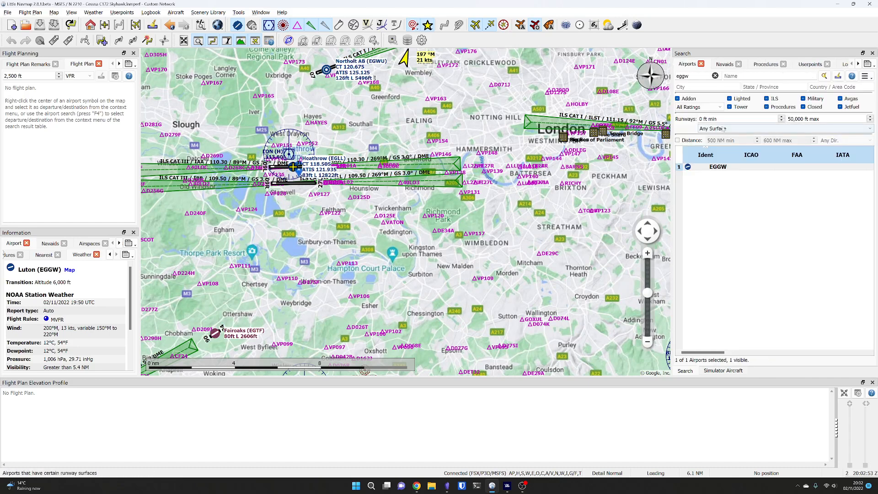
click(677, 141)
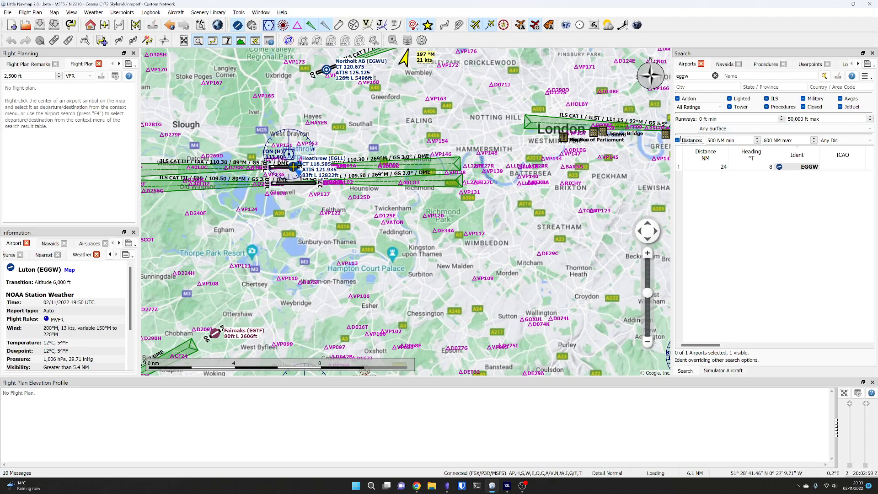
Set Heathrow (EGLL) as the center for distance search.
mouse_move(293, 167)
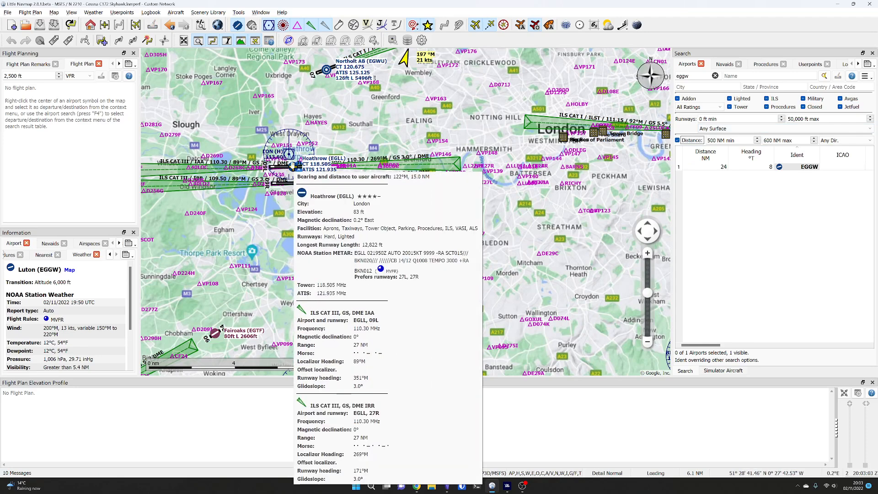
right_click(293, 167)
mouse_move(361, 387)
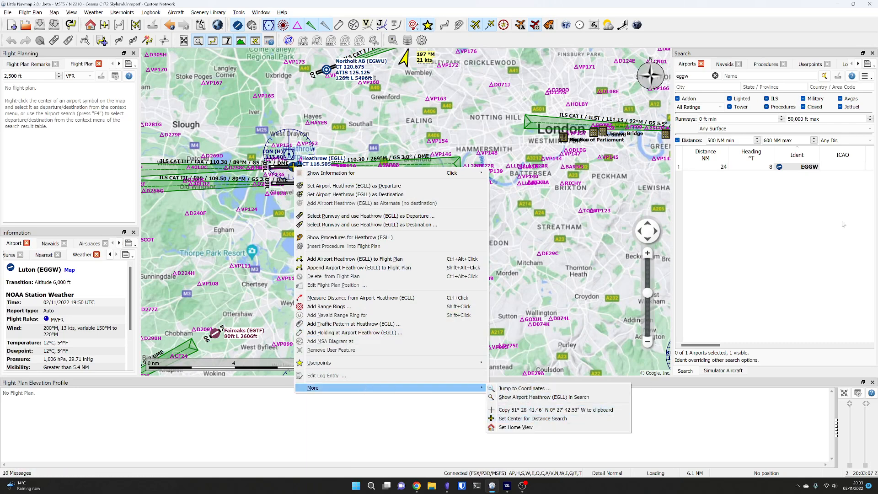
click(525, 420)
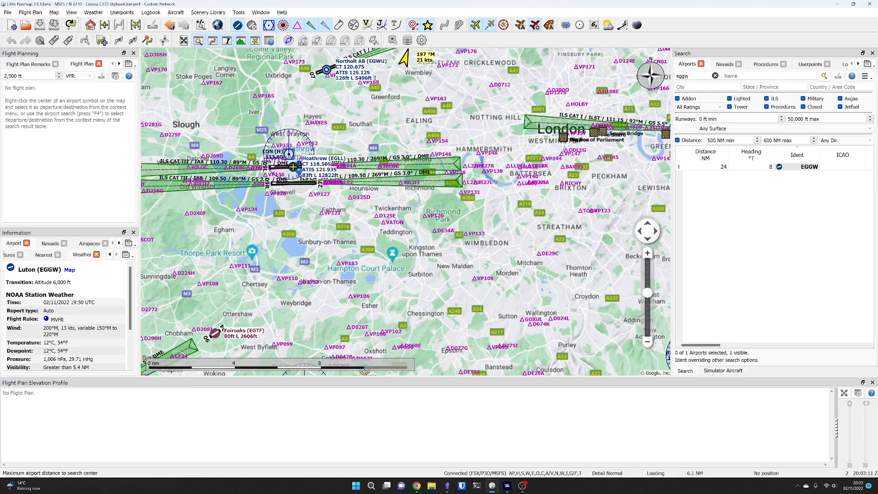
Clear the ident filter from the airport search and browse the airports within the distance range.
click(716, 76)
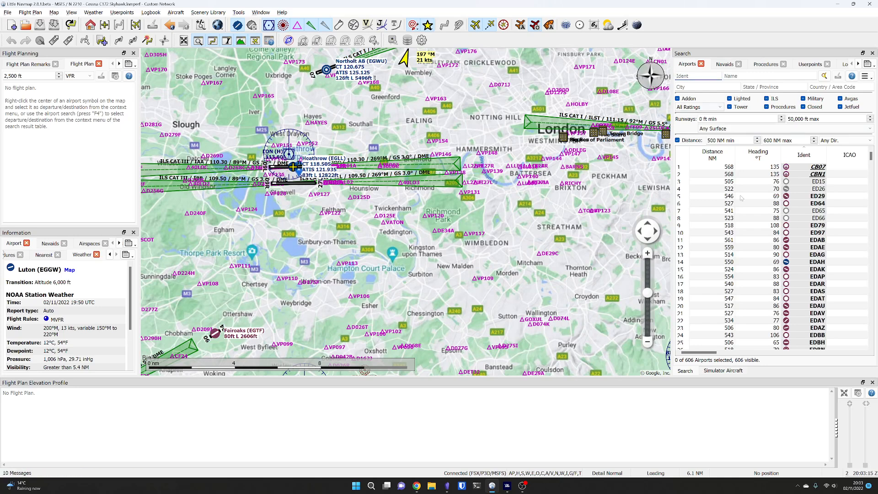
scroll(750, 285, down, 6)
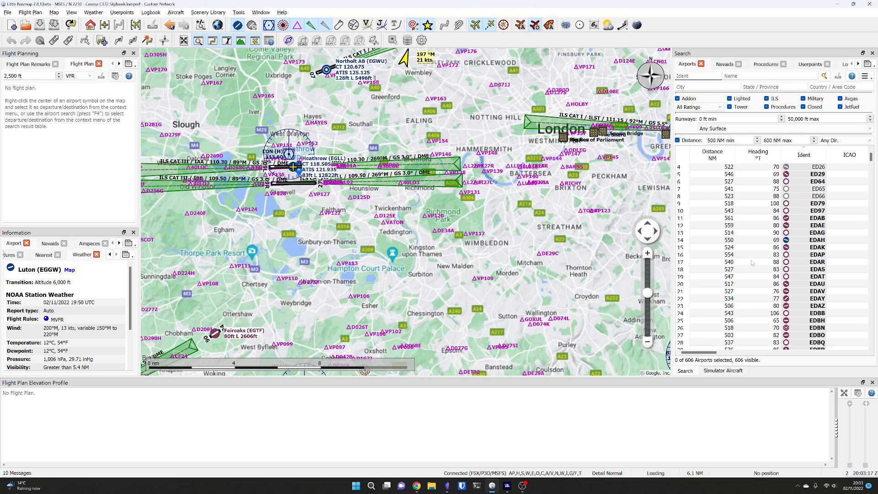
scroll(735, 213, down, 4)
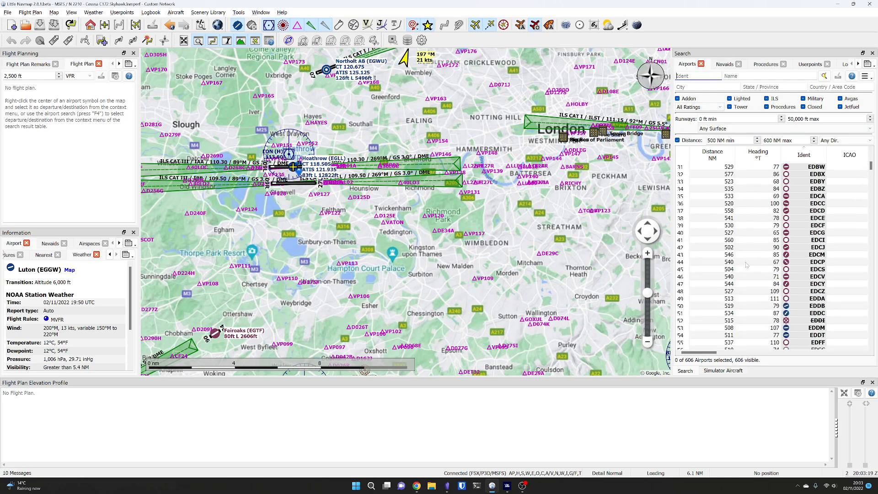
Set Rugen (EDCG) from the airport search results as the flight plan destination.
click(748, 233)
right_click(748, 234)
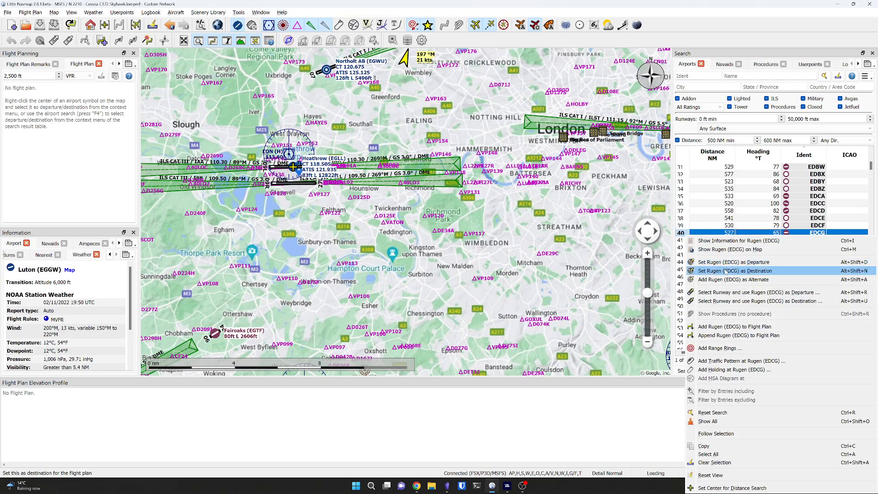
click(726, 271)
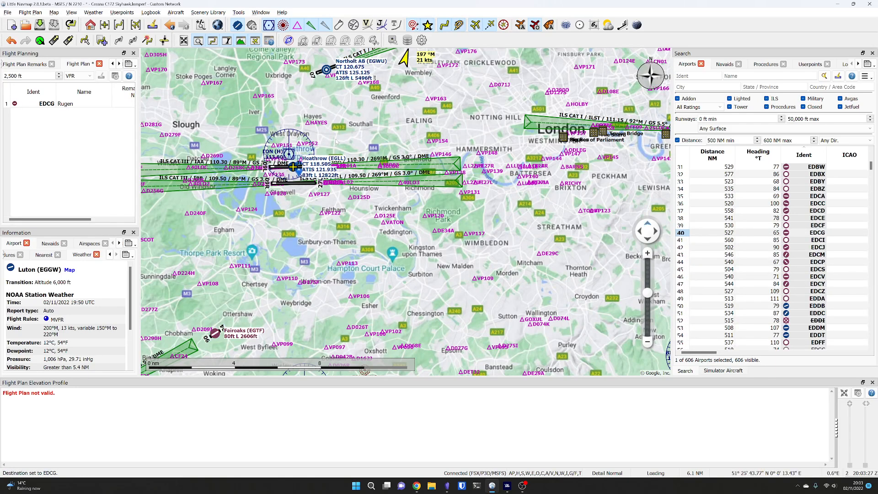
Set Heathrow (EGLL) as the departure airport of the flight plan.
right_click(292, 166)
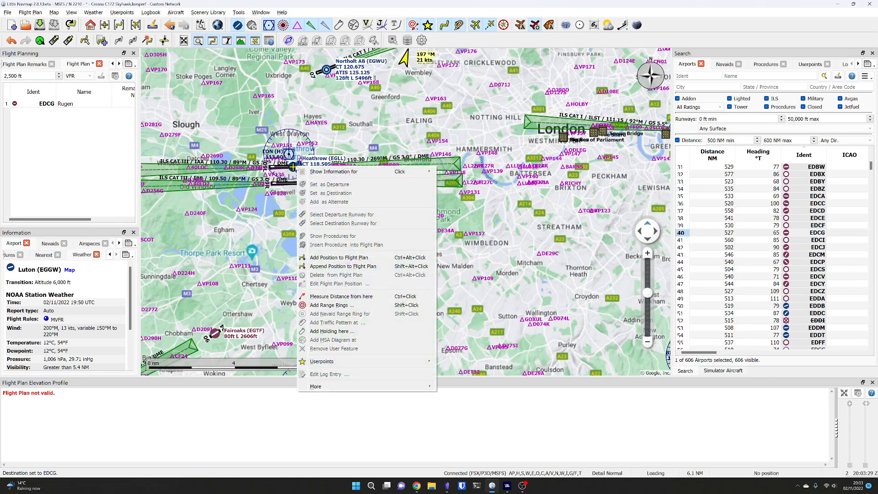
key(Escape)
right_click(293, 167)
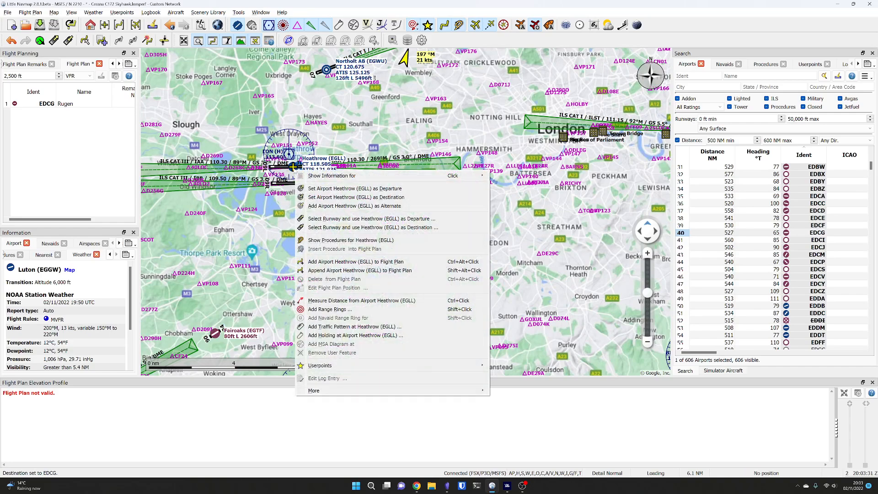
click(320, 189)
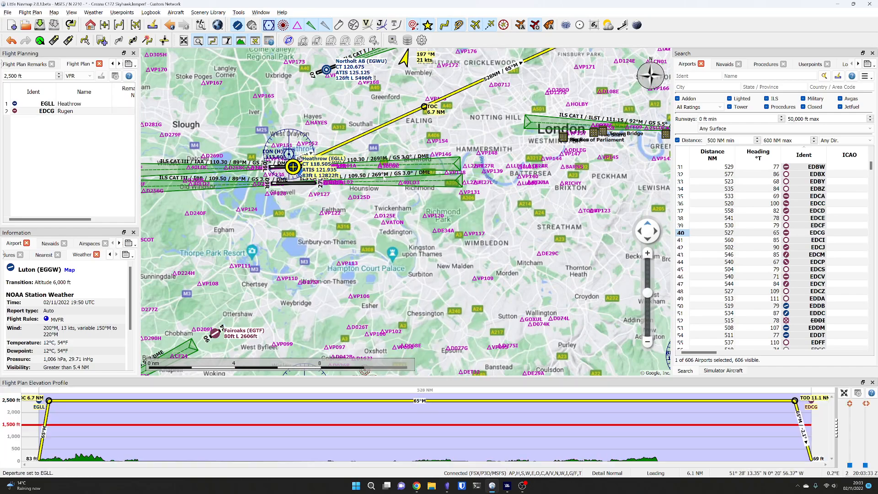
Center the whole flight plan from Heathrow to Rugen on the map.
scroll(383, 177, down, 5)
drag(381, 118, 379, 138)
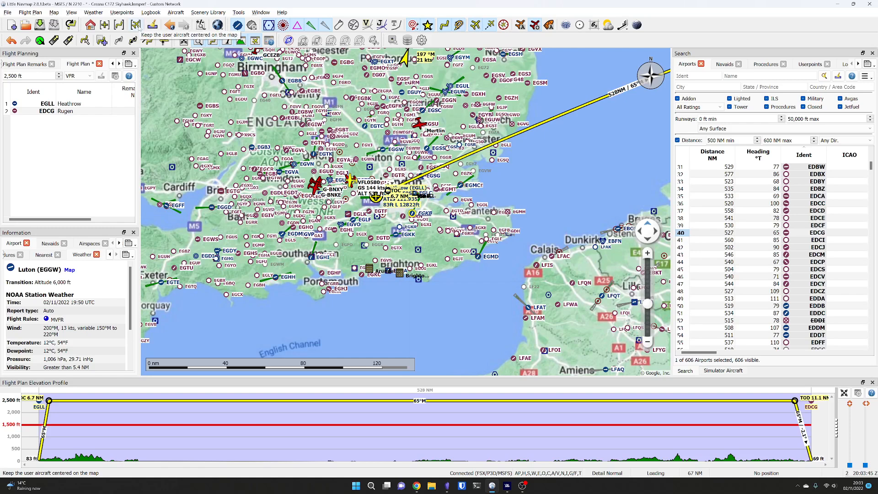
click(119, 26)
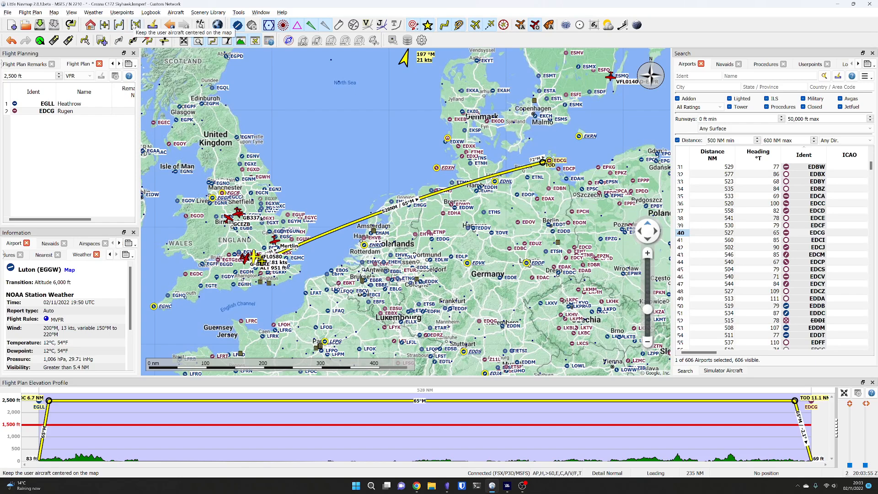
Keep the user aircraft centered on the map, and clear all highlights from the map.
click(136, 25)
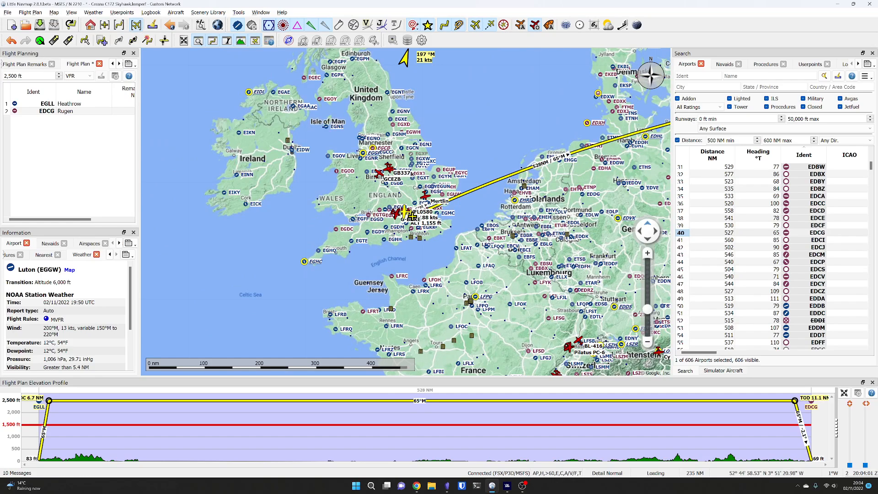
scroll(406, 207, up, 5)
scroll(406, 207, up, 3)
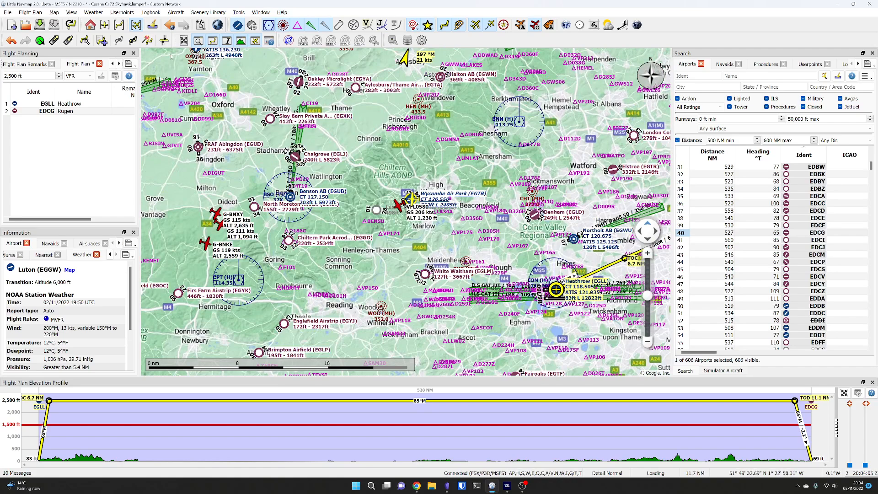
drag(353, 307, 501, 153)
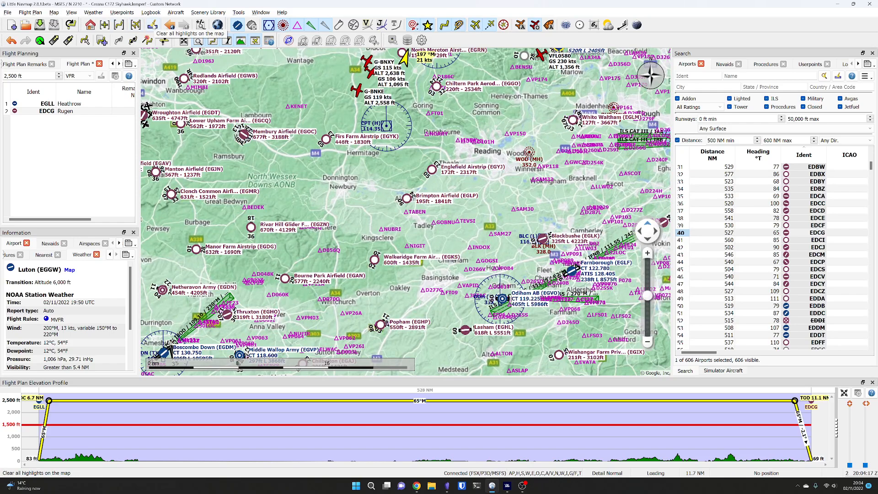
click(152, 25)
drag(314, 93, 206, 170)
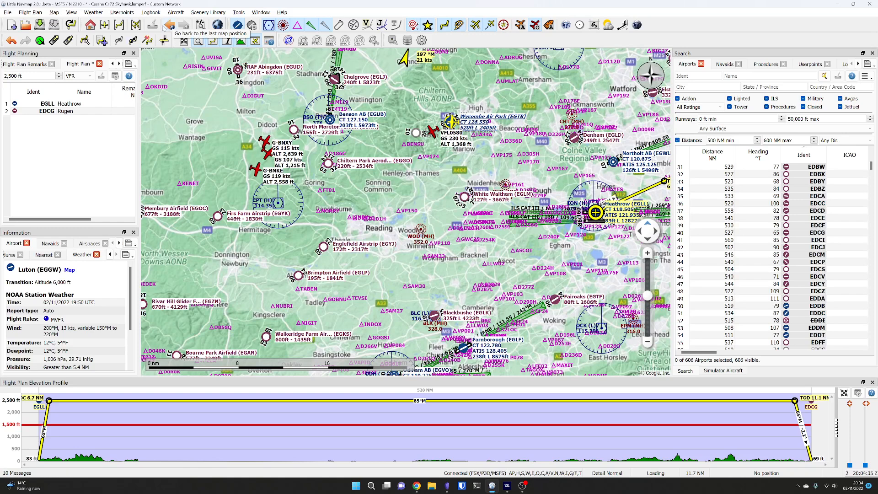
Try out the map detail level setting and return it to the normal level.
click(203, 29)
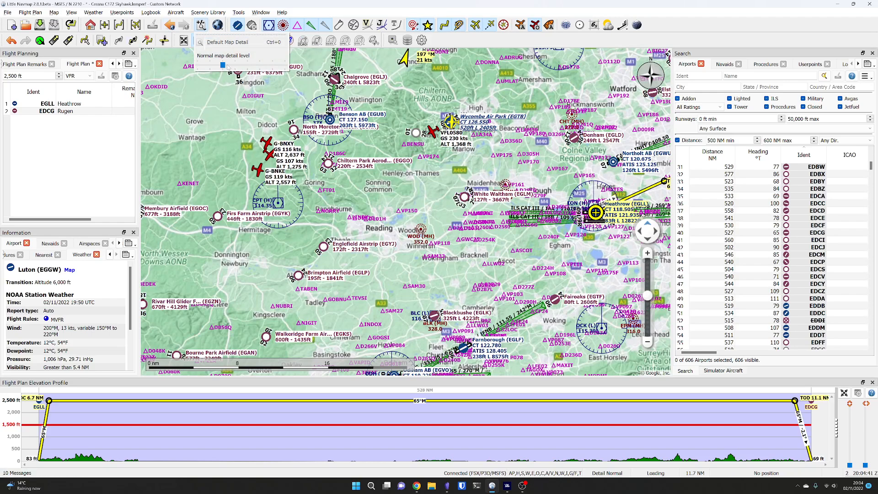
click(385, 198)
scroll(385, 198, down, 2)
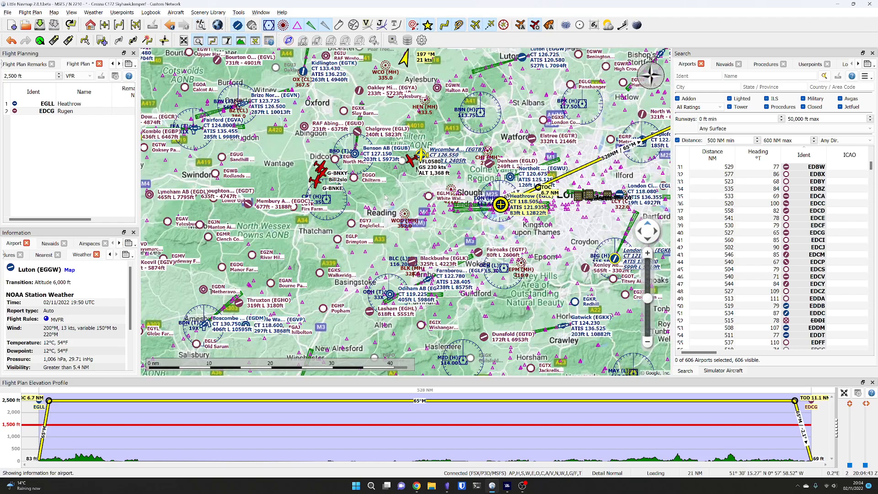
scroll(385, 197, down, 2)
click(202, 29)
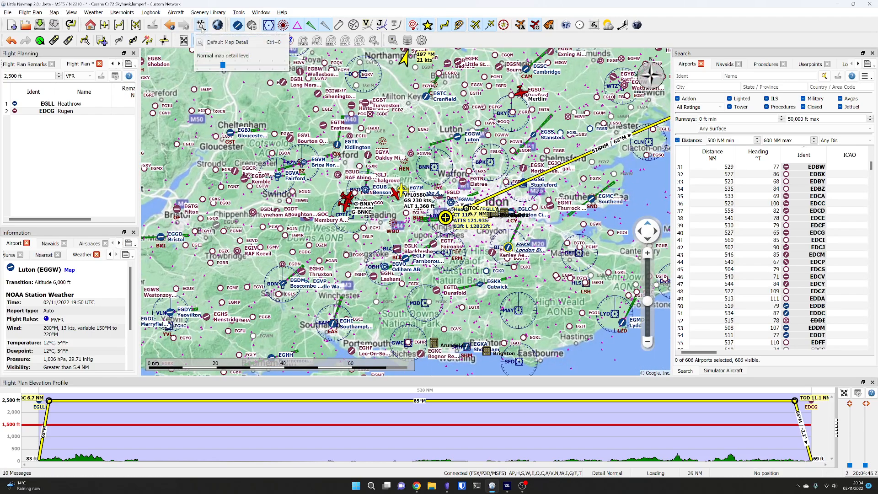
mouse_move(223, 65)
mouse_down()
mouse_move(244, 66)
mouse_move(213, 65)
mouse_move(222, 67)
mouse_up()
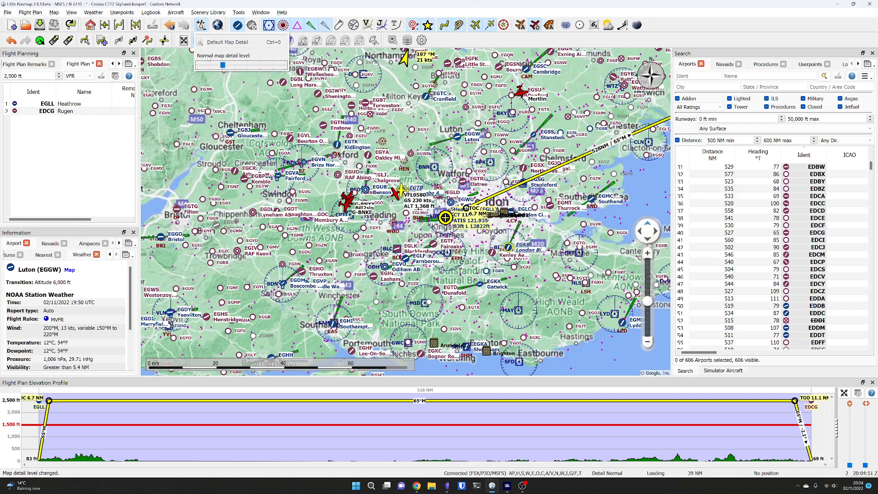
mouse_move(222, 65)
mouse_down()
mouse_move(258, 65)
mouse_move(201, 65)
mouse_move(220, 65)
mouse_up()
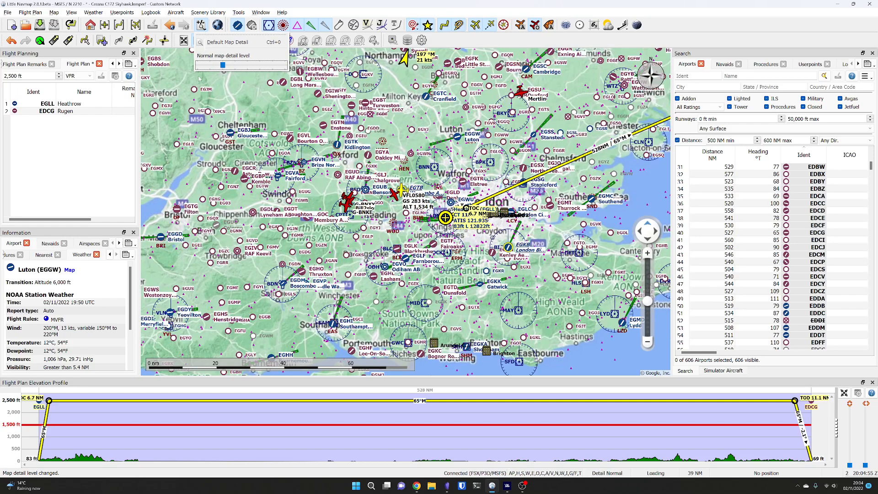
Change the map theme to OpenStreetMap and inspect the area around Heathrow.
click(218, 25)
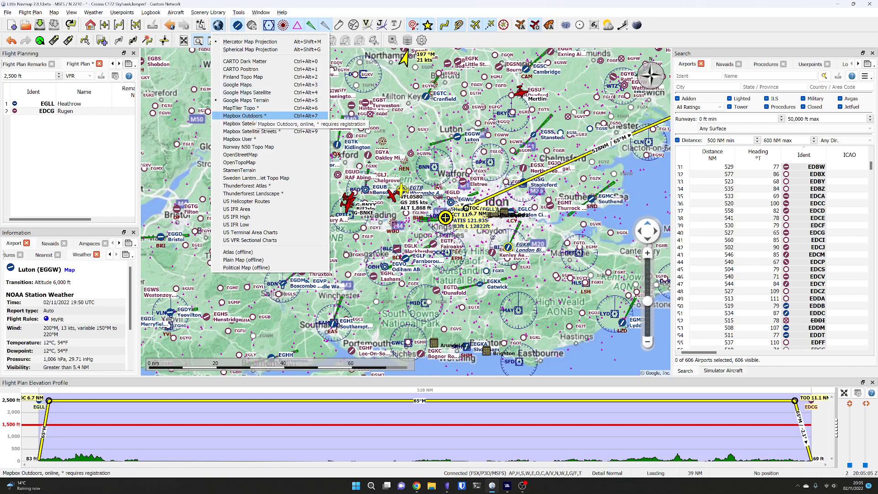
click(241, 155)
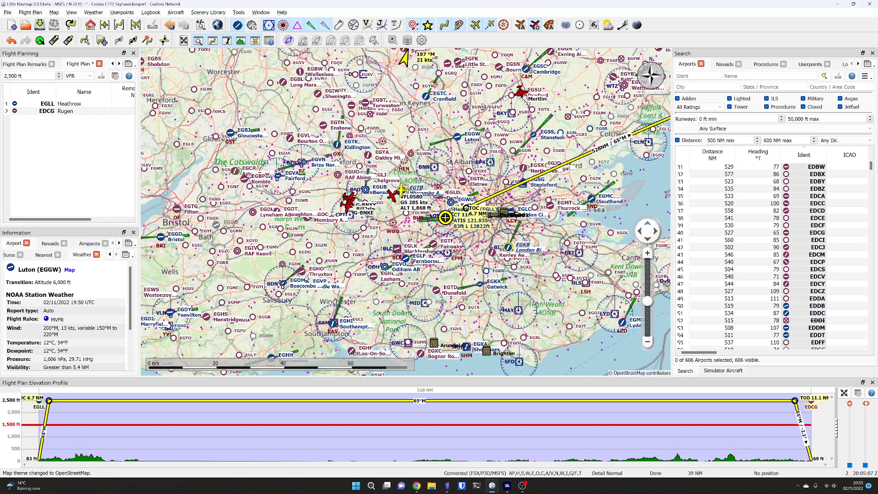
scroll(417, 233, up, 1)
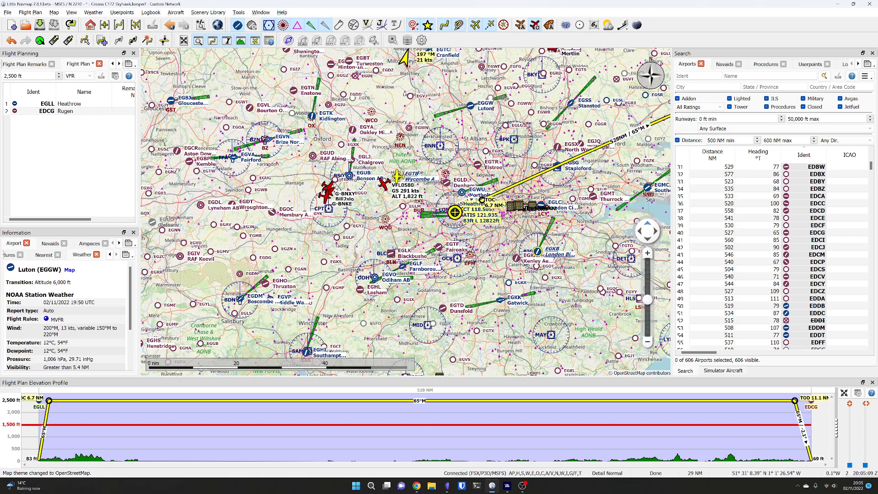
scroll(362, 204, up, 1)
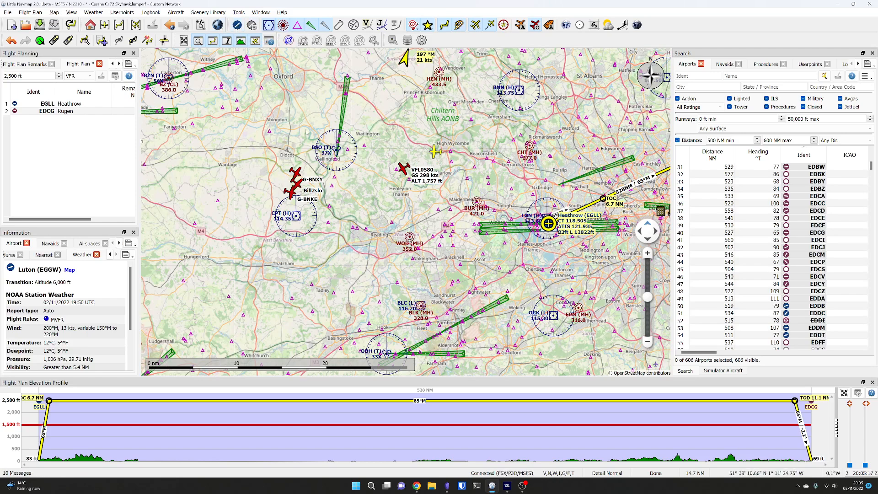
scroll(306, 131, down, 1)
scroll(338, 147, up, 1)
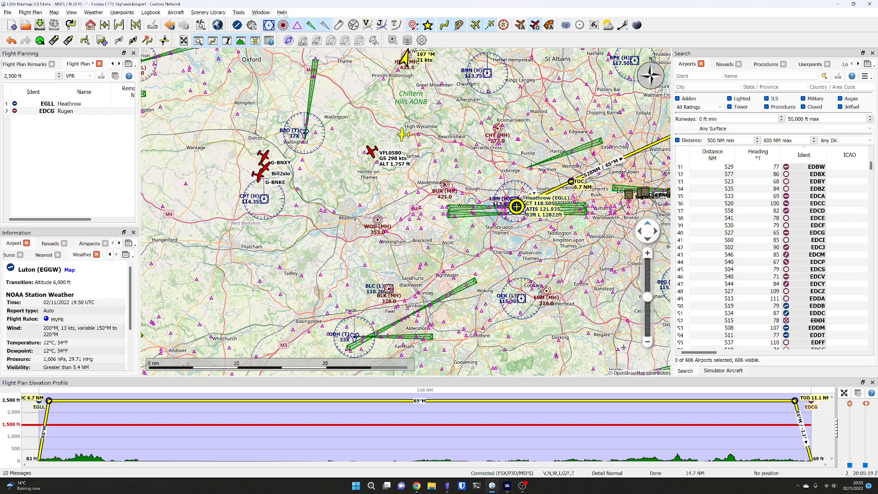
Hide VORs, NDBs, waypoints, ILS feathers, GLS paths, userpoints, the flight plan and other aircraft from the map.
click(269, 25)
click(283, 26)
click(296, 26)
click(312, 26)
click(326, 25)
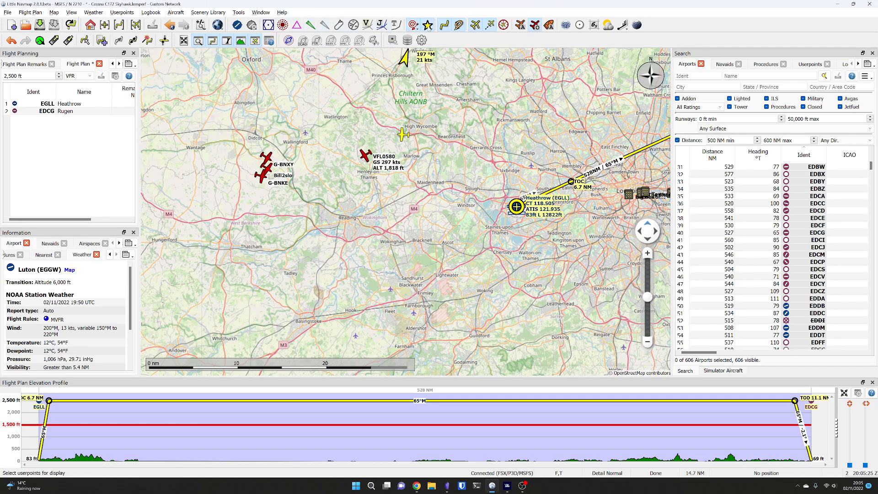
click(427, 25)
click(436, 49)
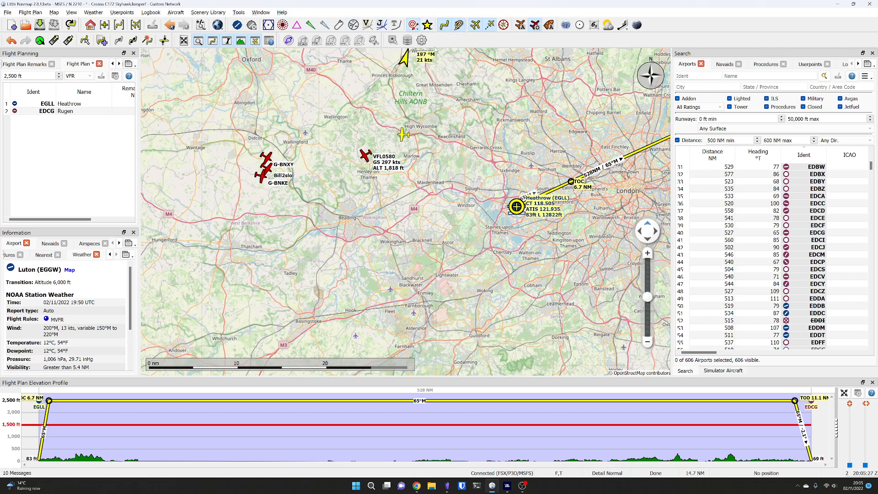
click(445, 26)
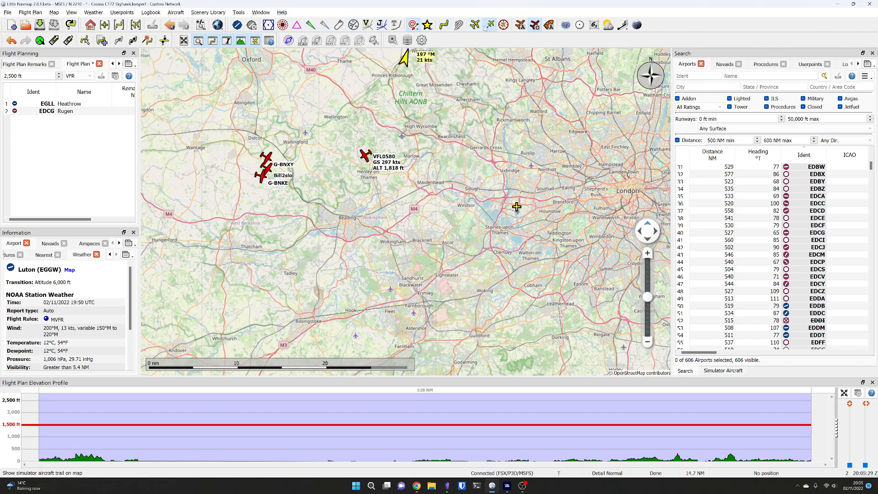
click(535, 25)
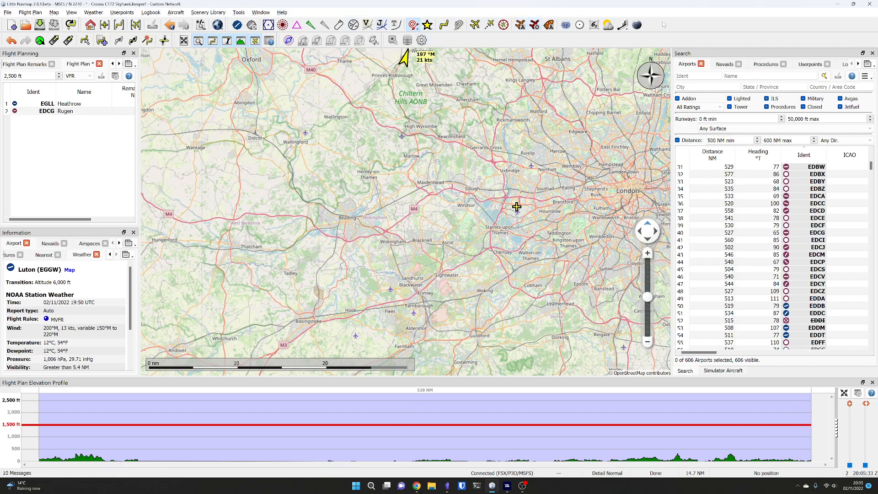
Show airports on the map, and try the airport type filter by hiding and restoring hard surface airports.
click(238, 25)
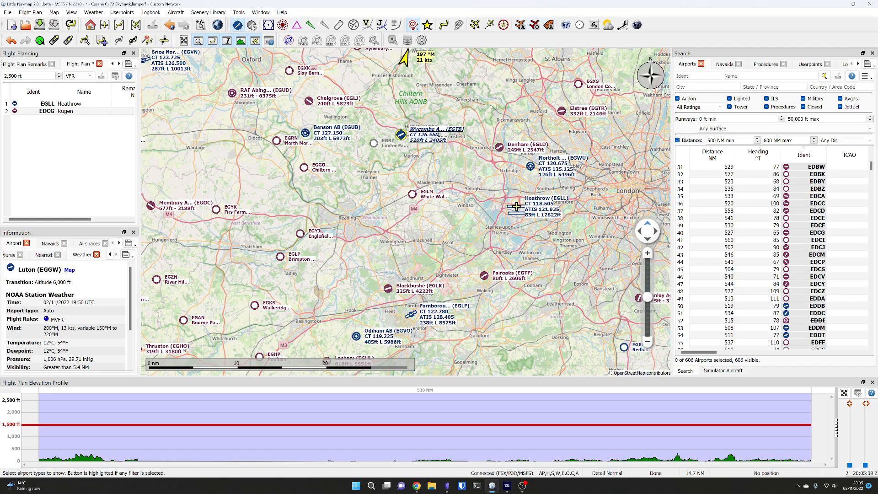
click(252, 25)
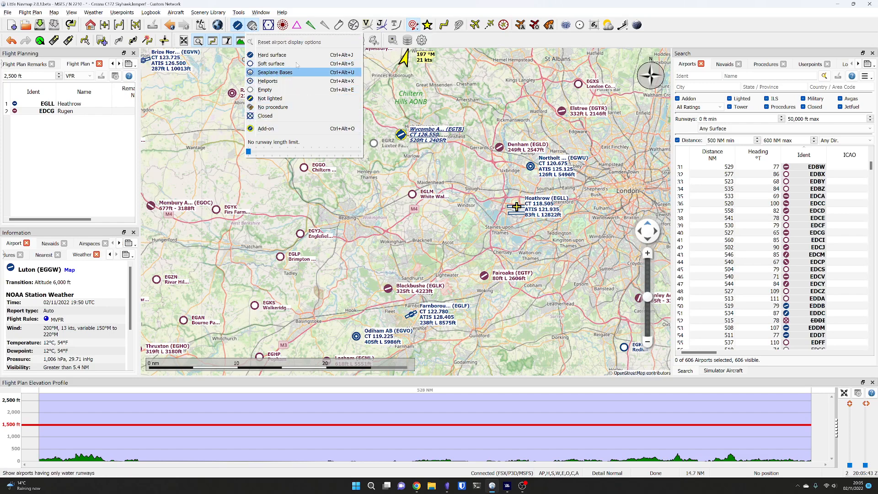
click(279, 55)
click(253, 26)
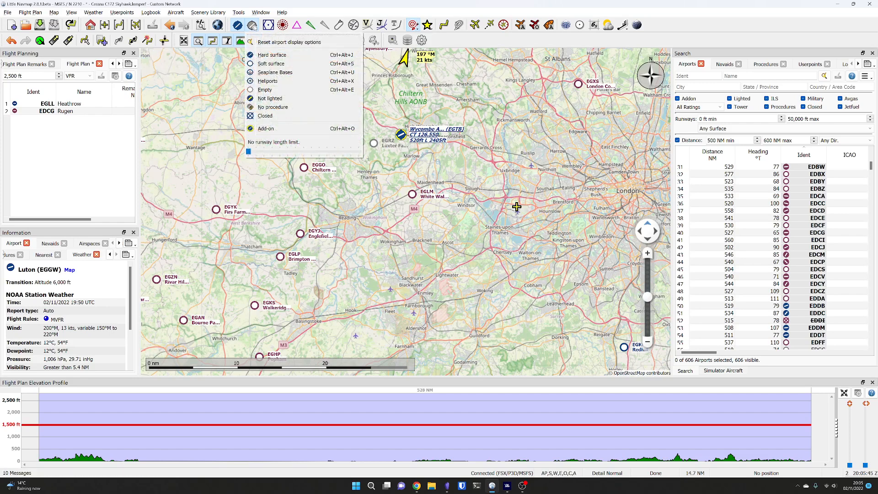
click(275, 56)
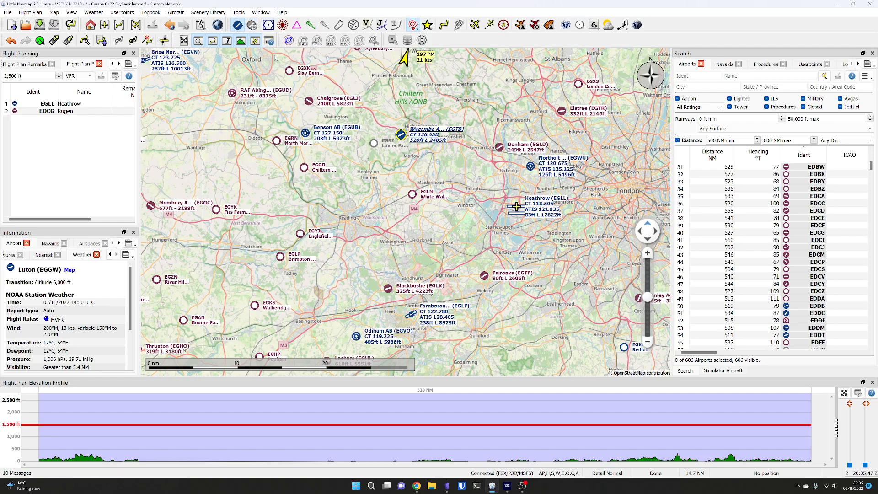
Review the runway length limit in the airport display options and examine which airports appear at different zoom levels.
click(253, 26)
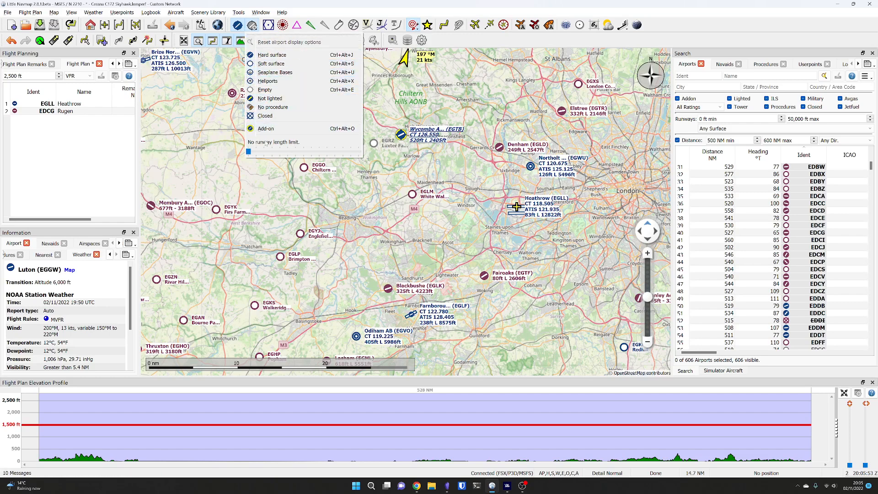
mouse_move(249, 152)
mouse_down()
mouse_move(282, 156)
mouse_move(241, 153)
mouse_up()
click(251, 3)
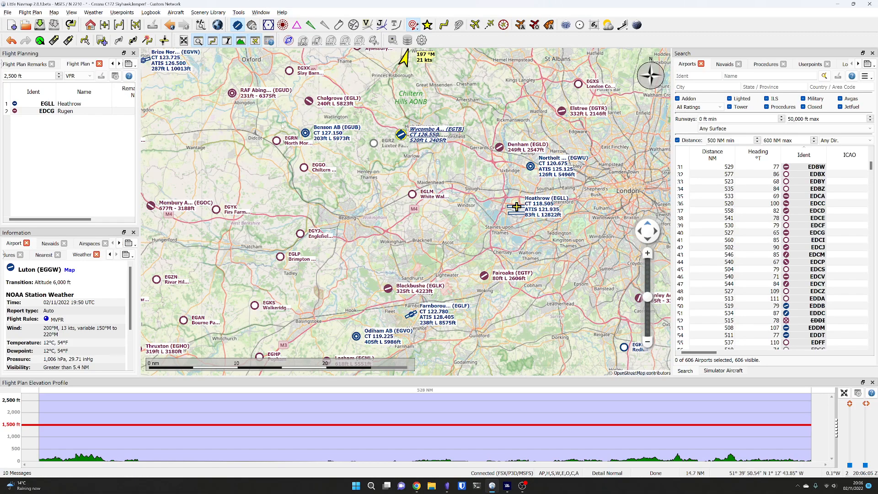
scroll(307, 153, down, 2)
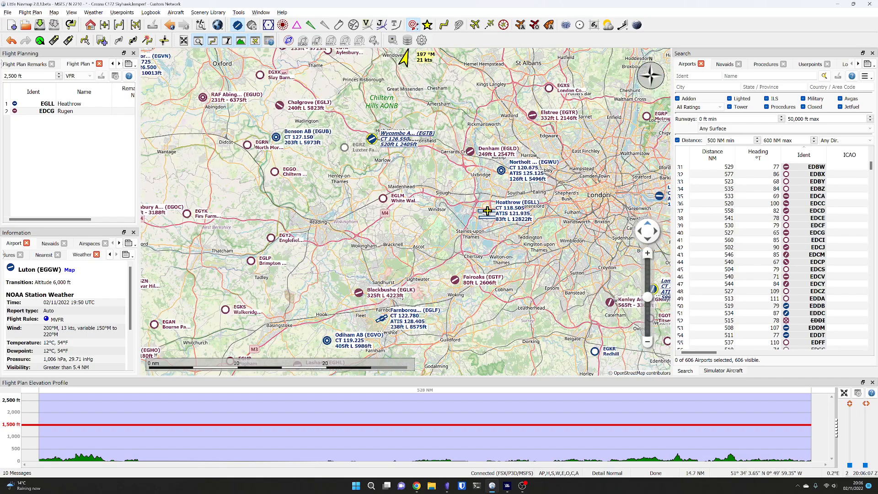
scroll(394, 176, down, 2)
scroll(375, 167, down, 2)
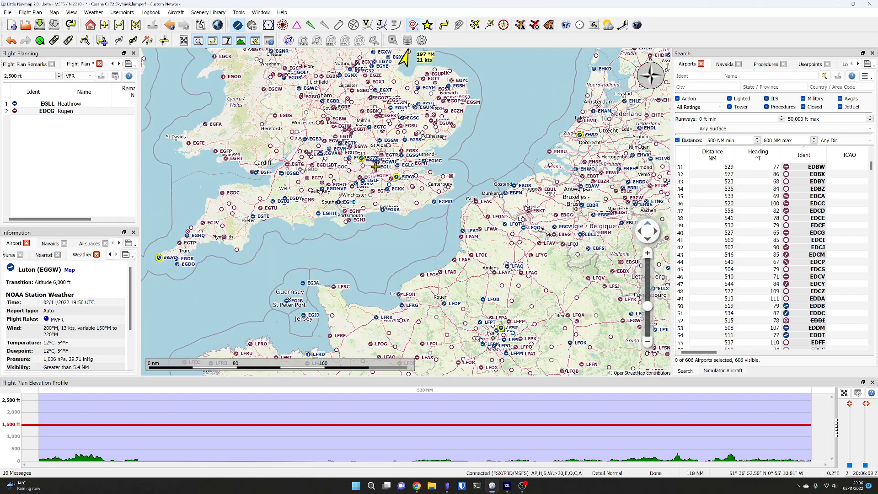
scroll(376, 167, down, 2)
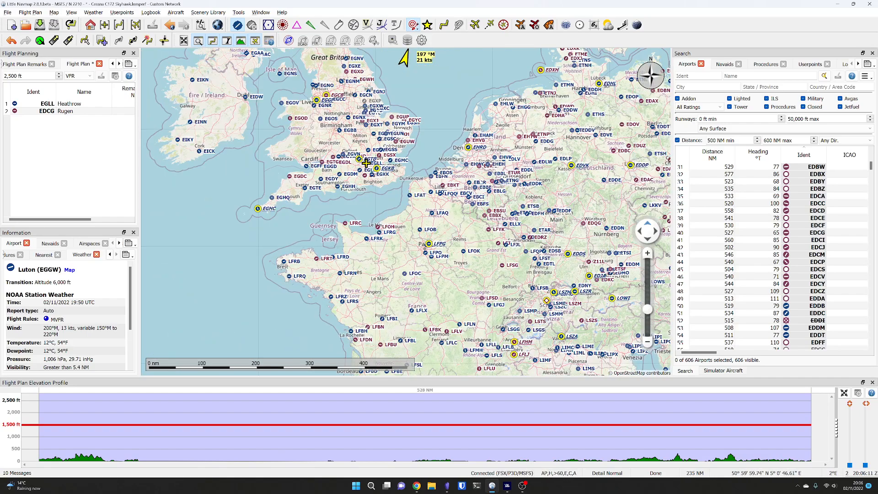
scroll(363, 139, up, 6)
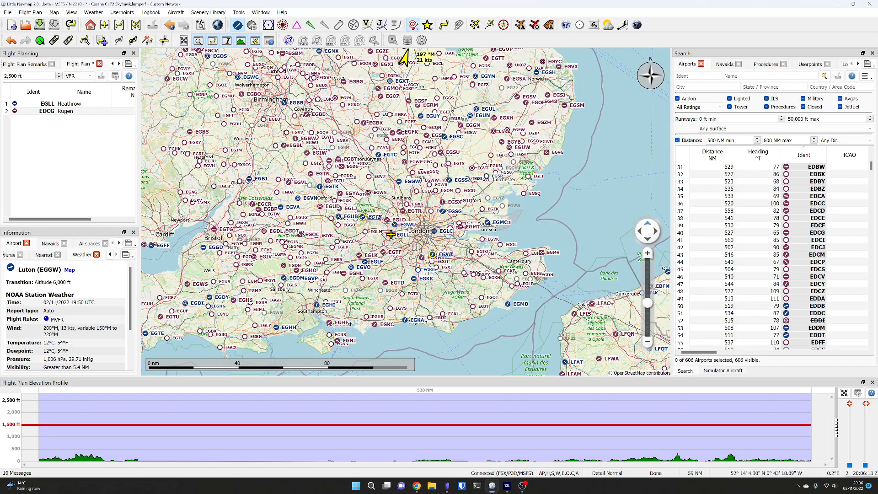
scroll(363, 140, up, 2)
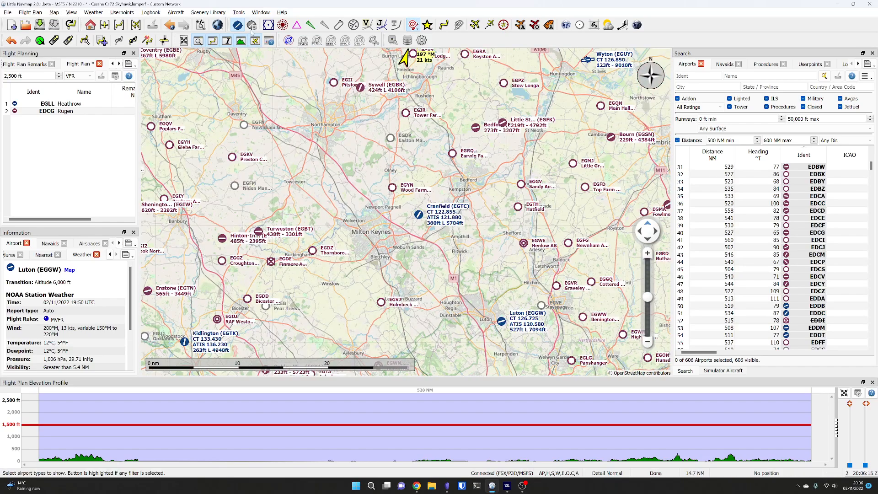
Show VOR stations and NDB stations on the map around London.
click(269, 24)
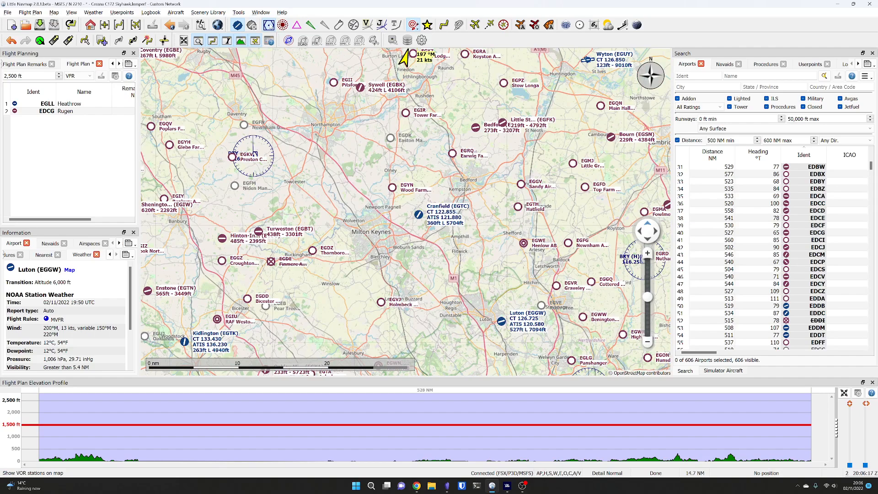
drag(346, 158, 301, 136)
scroll(259, 148, down, 4)
scroll(247, 171, up, 2)
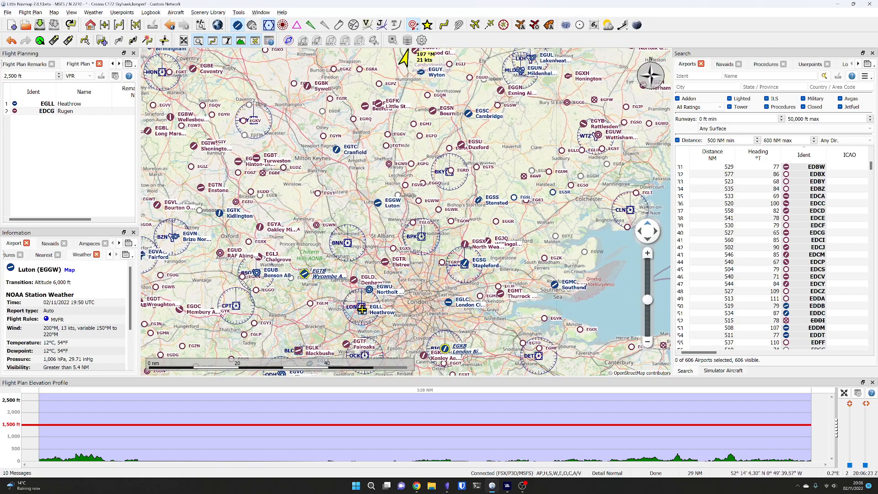
click(282, 25)
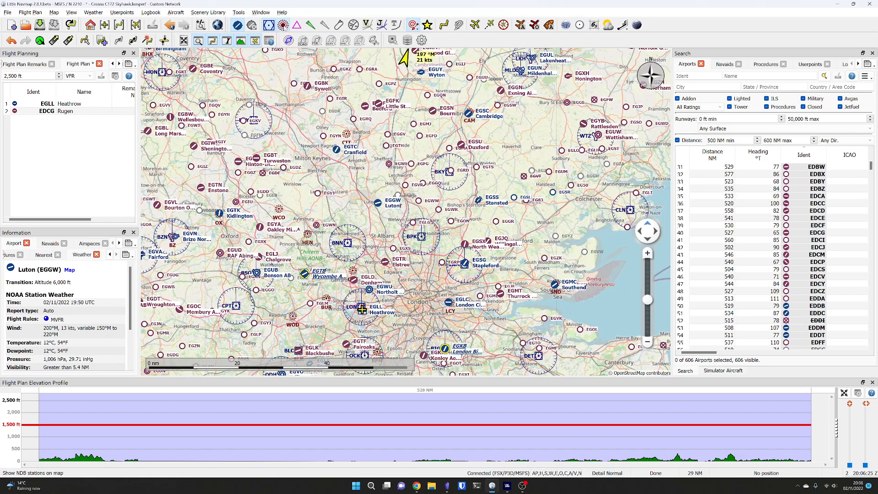
Show waypoints on the map, and view the information for waypoint VP233 southeast of Milton Keynes.
click(298, 25)
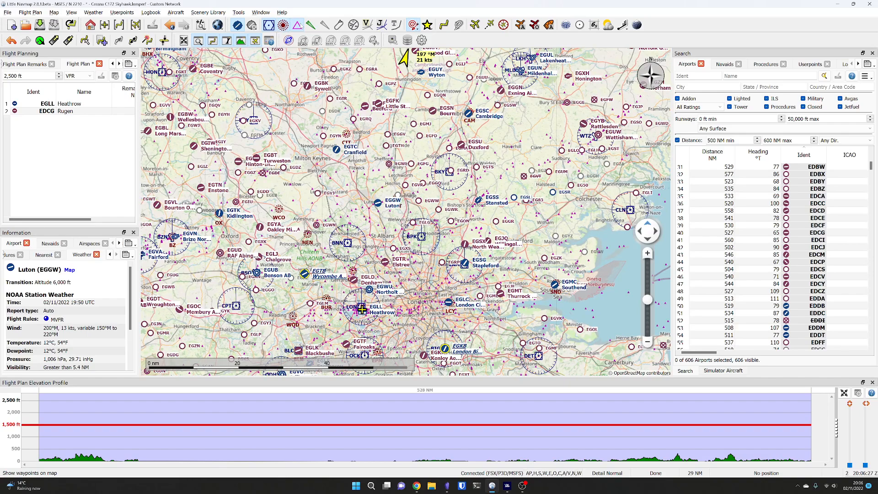
scroll(340, 172, up, 5)
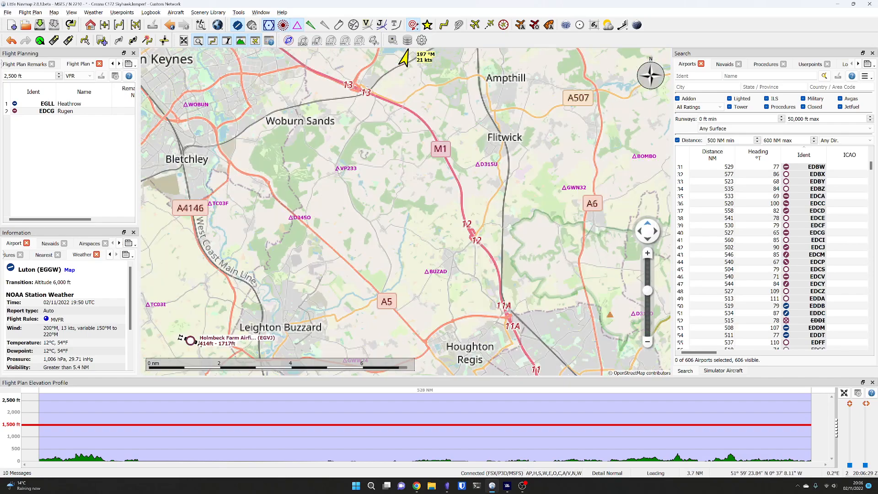
scroll(339, 172, up, 2)
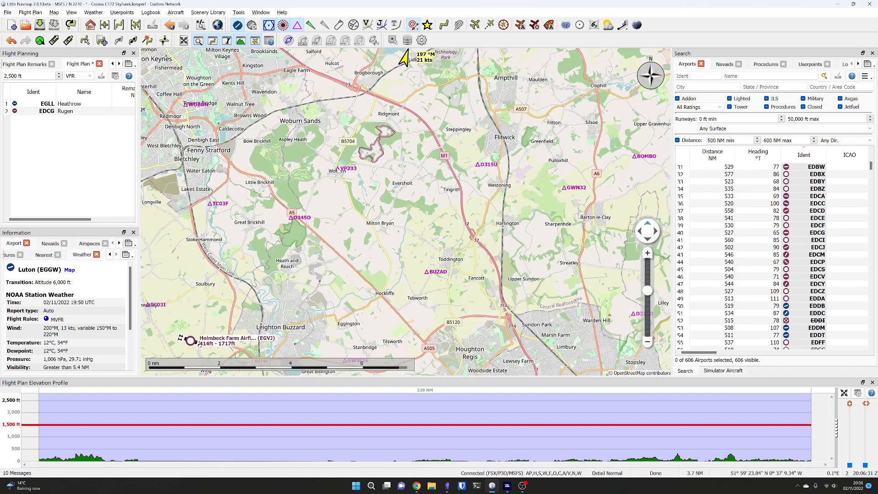
scroll(339, 172, down, 5)
scroll(339, 172, up, 2)
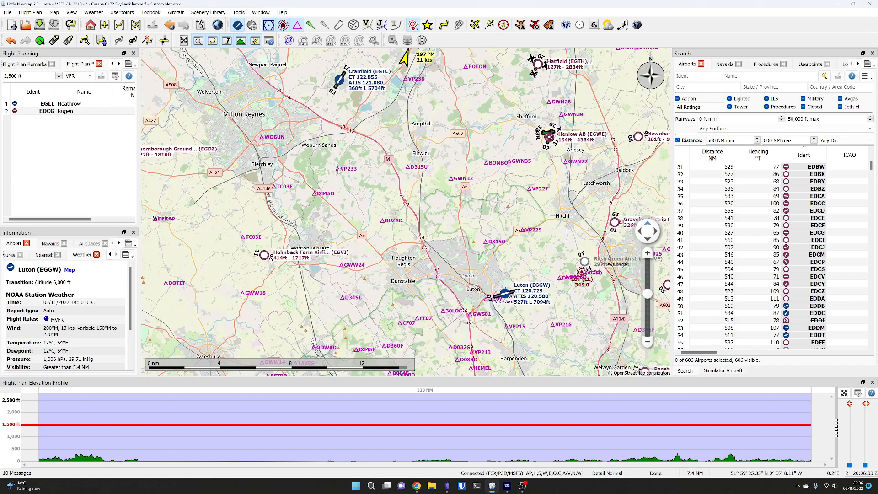
click(340, 170)
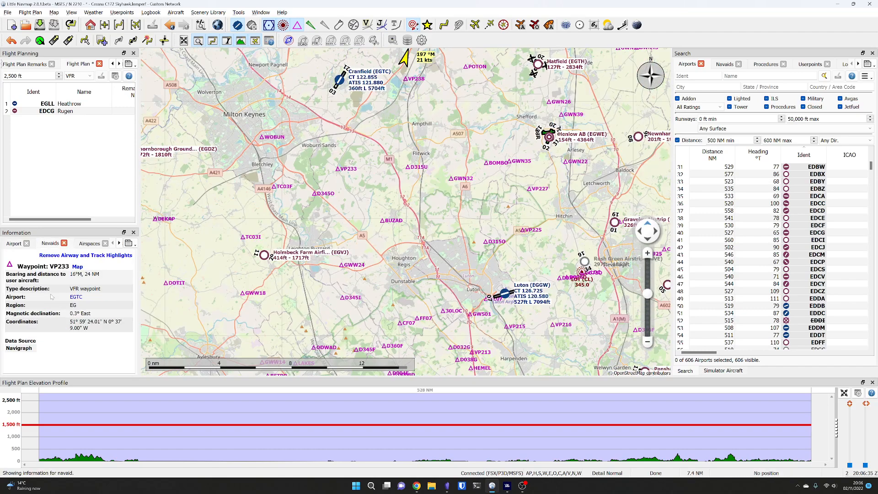
key(alt+Left)
Show ILS feathers on the map, and view the details of the ILS for Luton's runway 07.
click(311, 24)
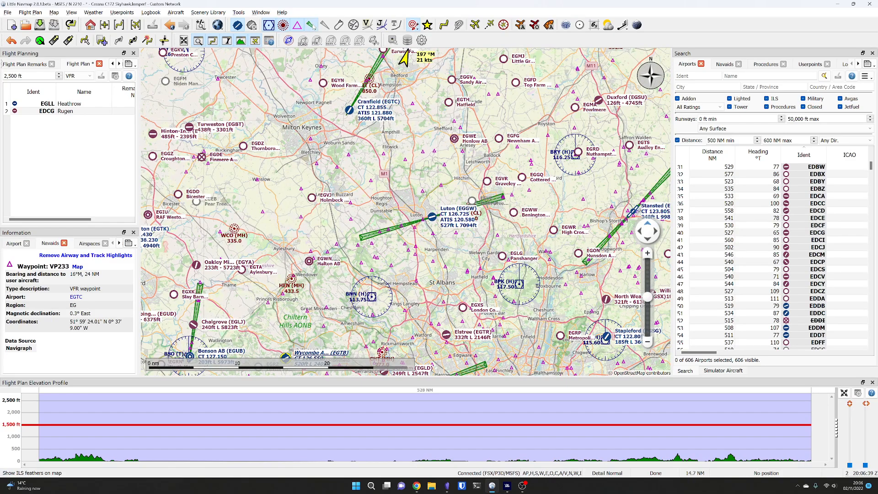
drag(431, 230, 395, 212)
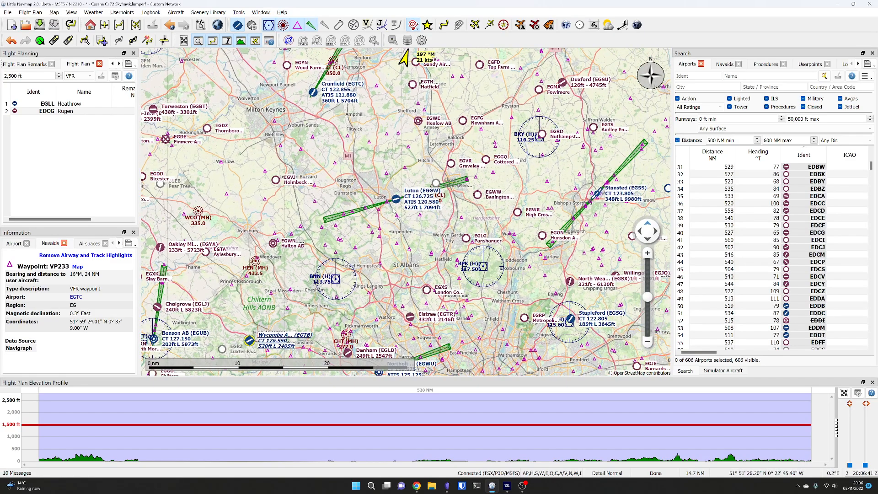
scroll(393, 210, up, 4)
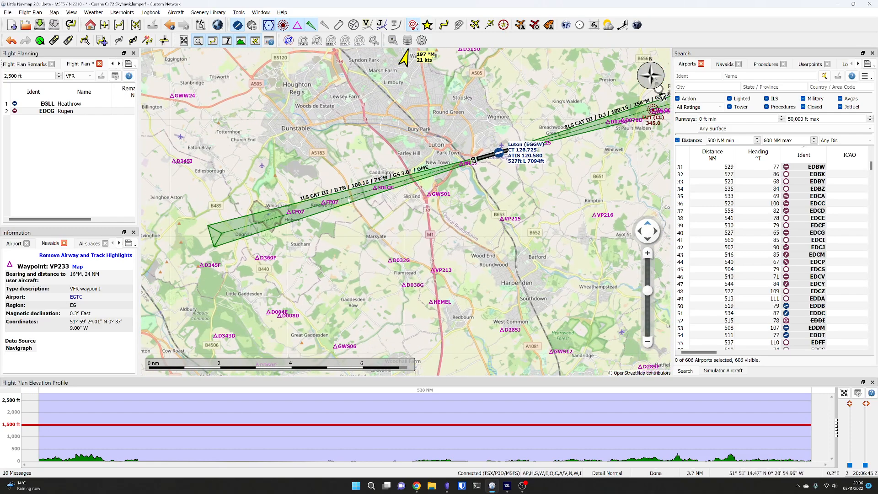
click(349, 200)
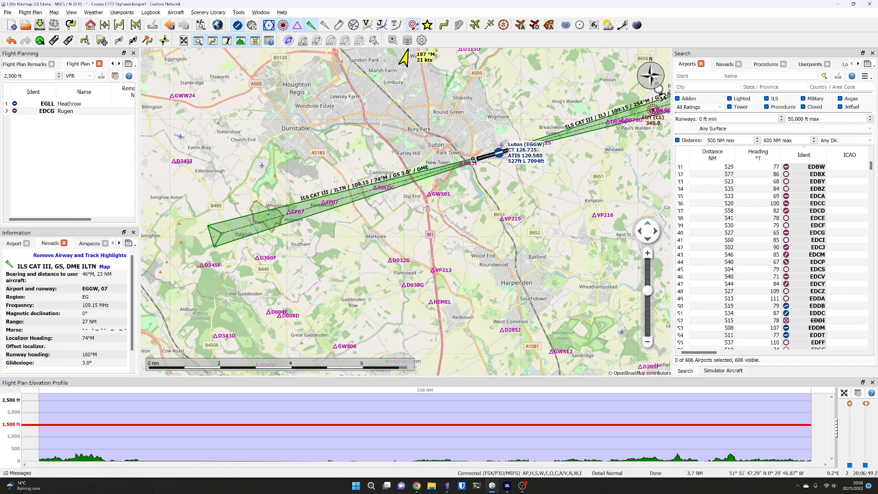
mouse_move(362, 191)
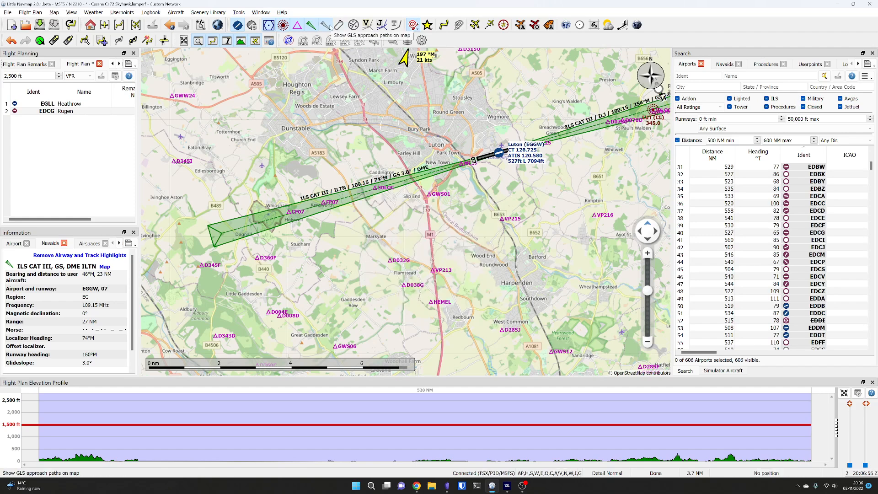
Show GLS approach paths on the map and check the areas around Luton and London for them.
scroll(473, 190, down, 8)
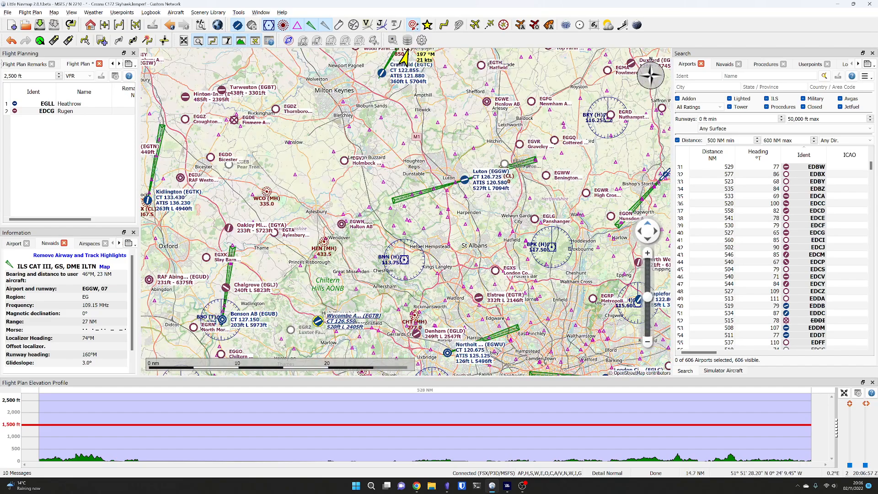
scroll(431, 161, up, 8)
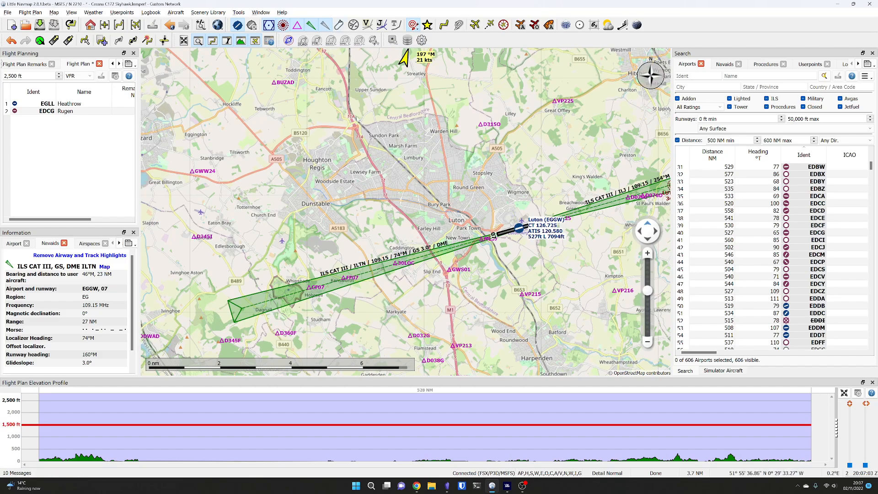
scroll(407, 153, down, 6)
scroll(442, 160, up, 2)
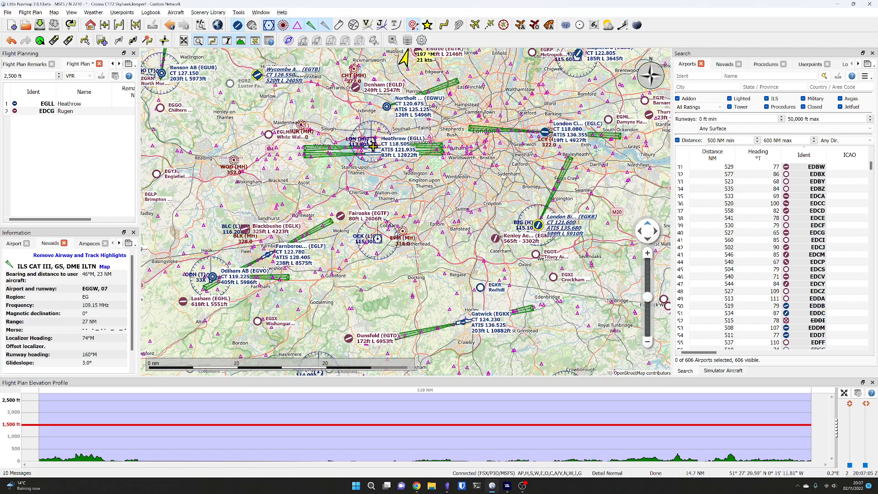
Show holdings on the map, and inspect the holding patterns south and north of Heathrow.
click(339, 25)
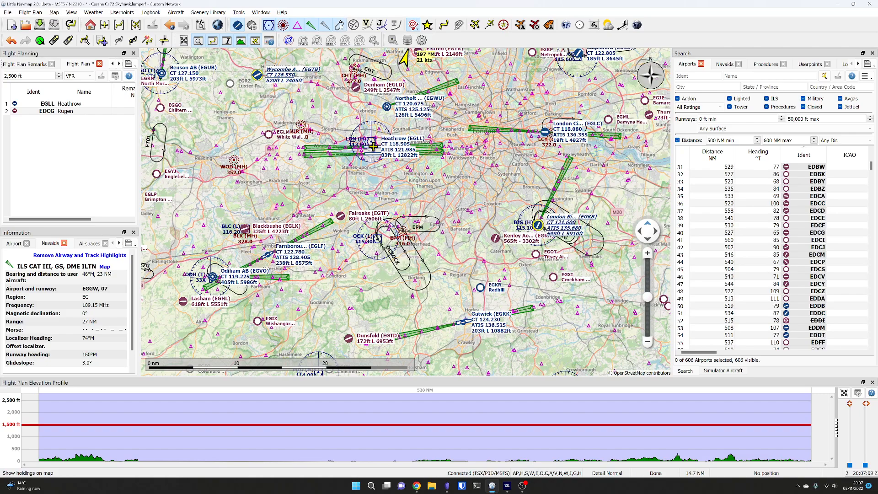
drag(428, 117, 364, 126)
scroll(330, 264, up, 2)
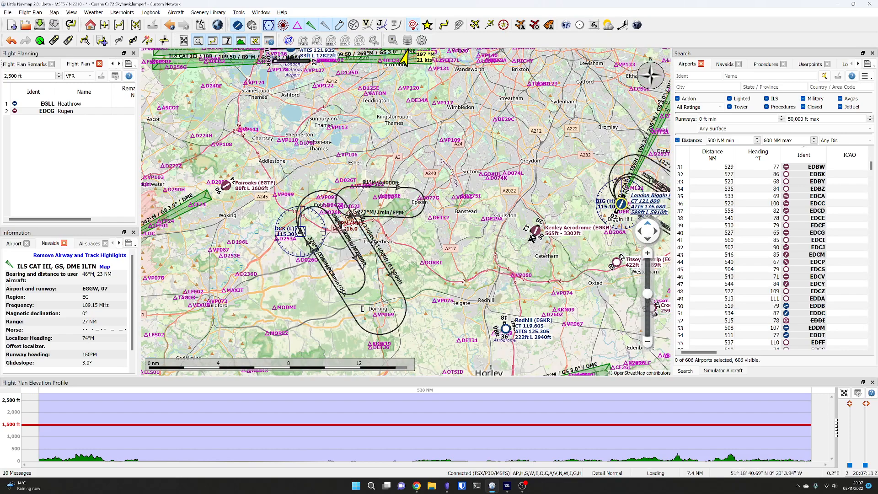
scroll(353, 222, down, 2)
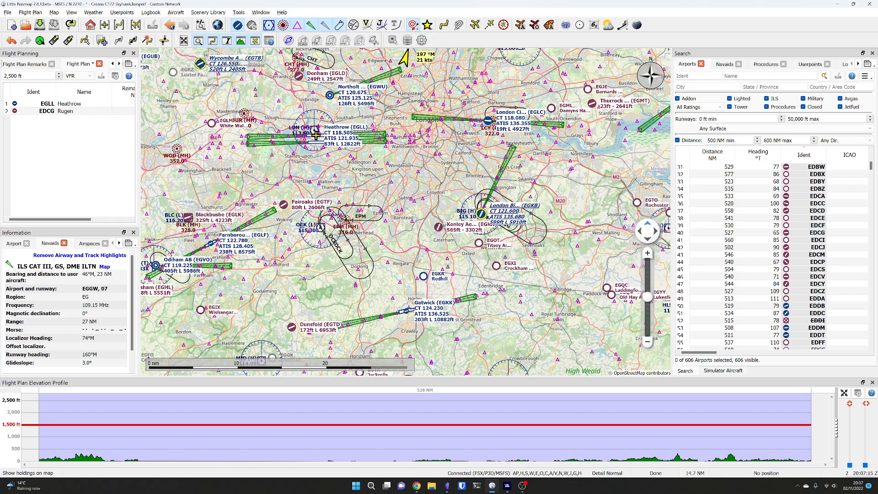
drag(316, 135, 394, 309)
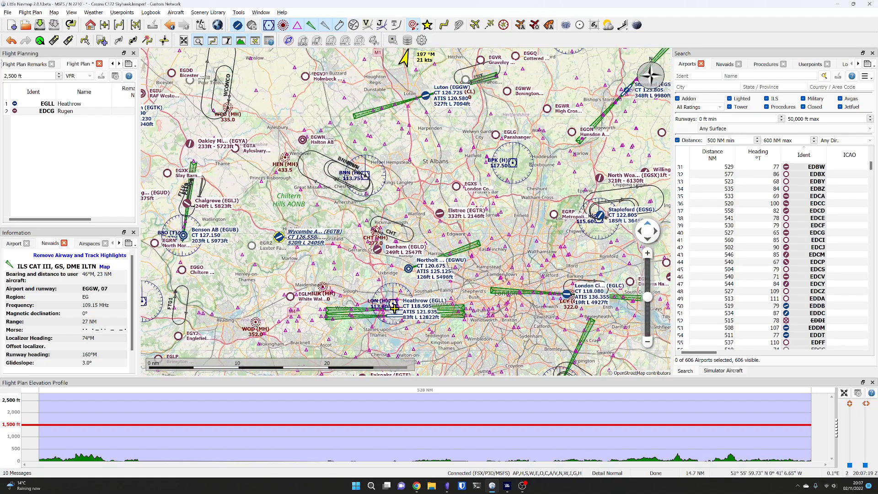
Hide the holdings on the map and focus on Wycombe Air Park (EGTB).
click(341, 28)
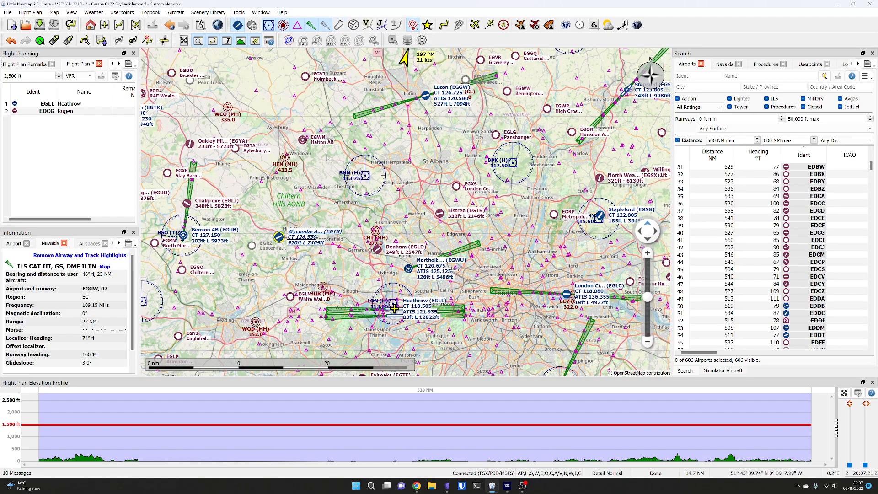
scroll(242, 288, up, 2)
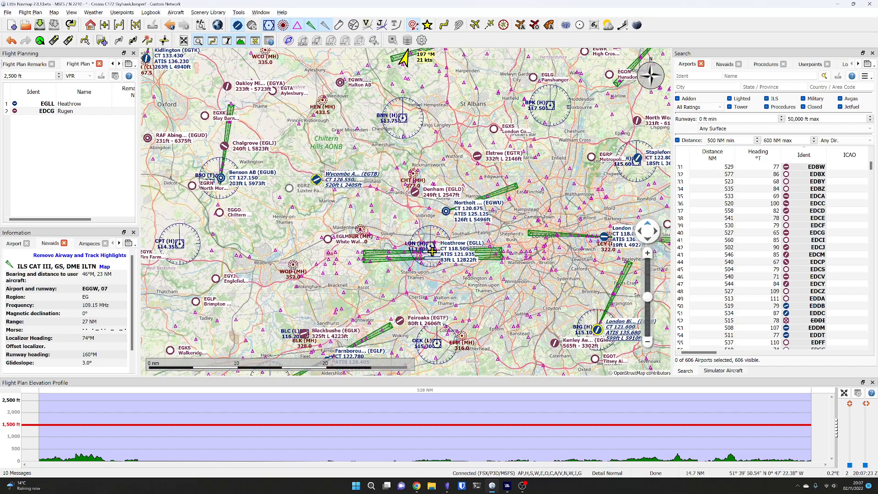
scroll(301, 192, up, 5)
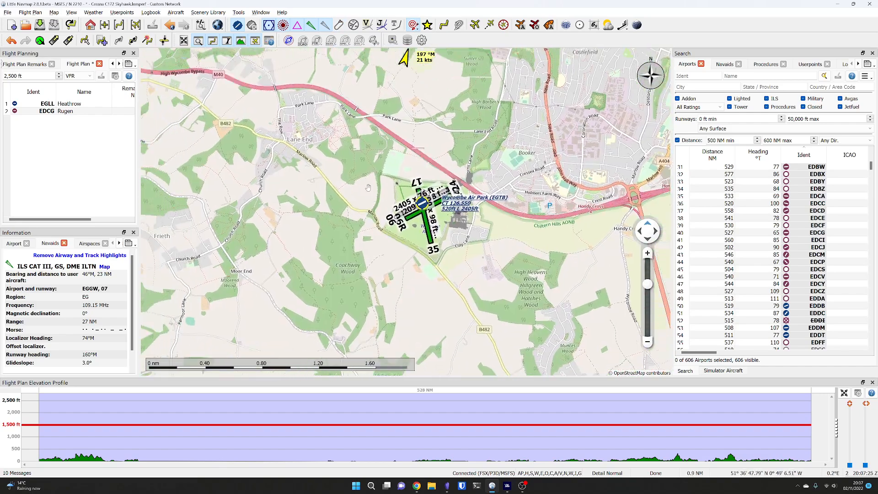
Add a left-turn traffic pattern for runway 24 at Wycombe Air Park (EGTB), with its downwind leg at 2520 ft.
right_click(398, 198)
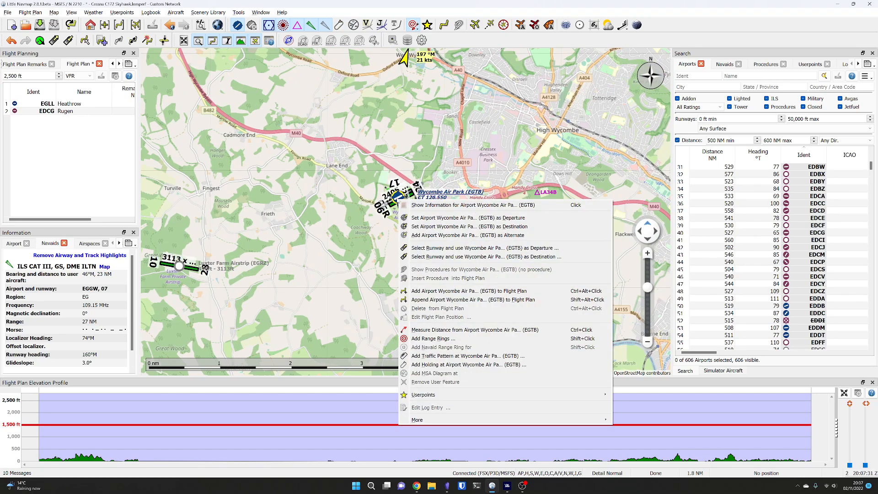
click(451, 356)
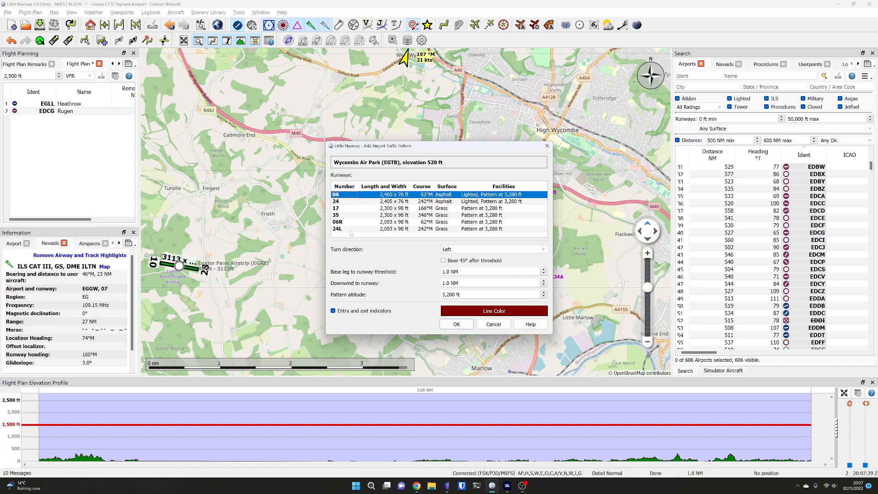
click(343, 202)
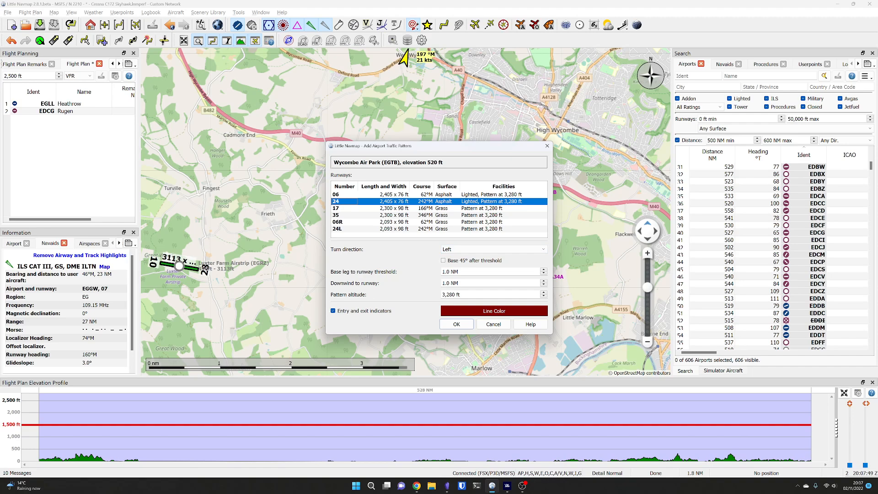
drag(468, 295, 398, 297)
text(2)
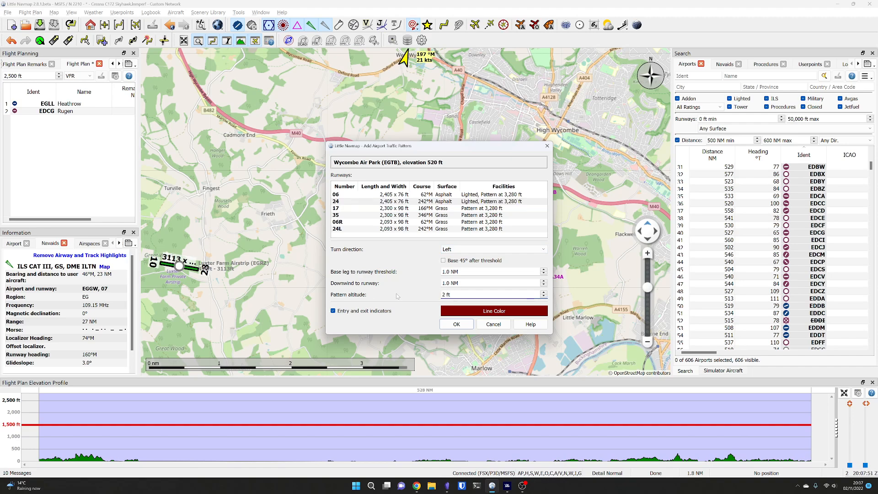
key(Tab)
click(449, 325)
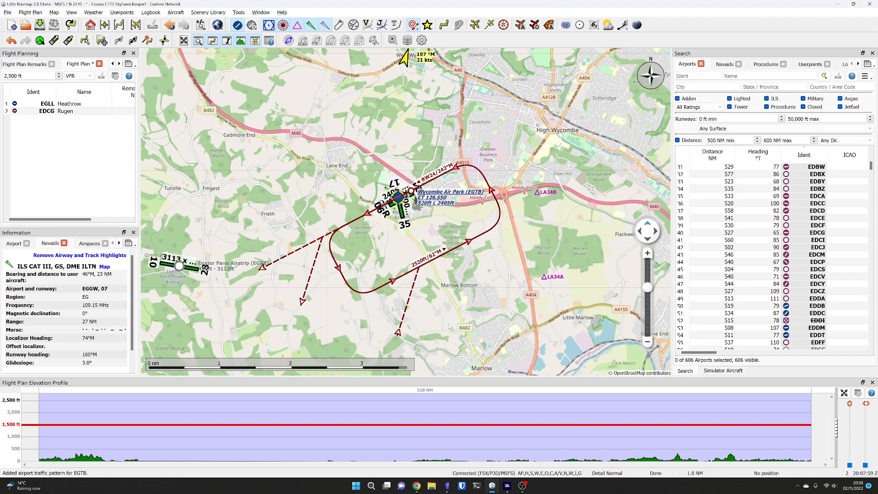
Inspect the runway 24 traffic pattern at Wycombe Air Park and remove it from the map.
drag(489, 288, 488, 269)
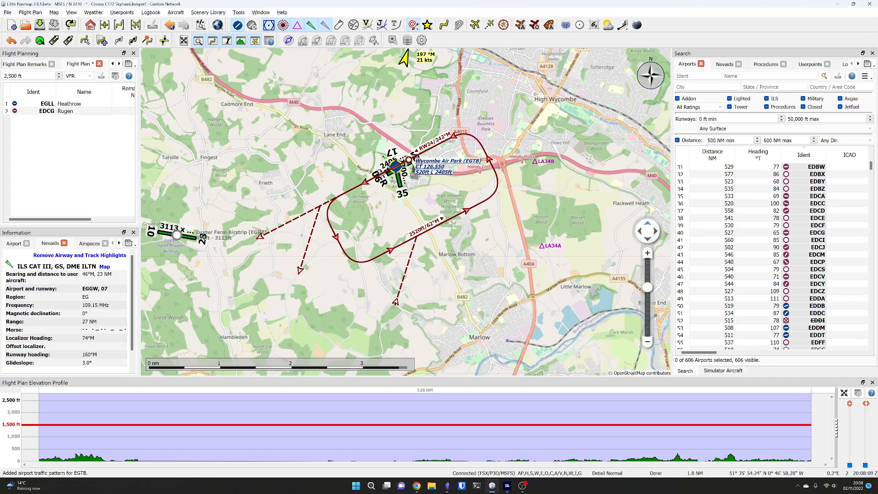
scroll(407, 198, up, 1)
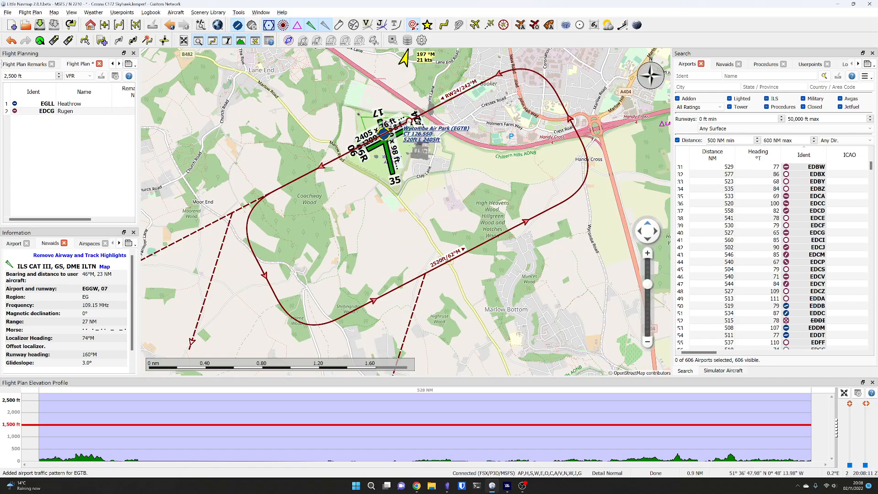
right_click(410, 121)
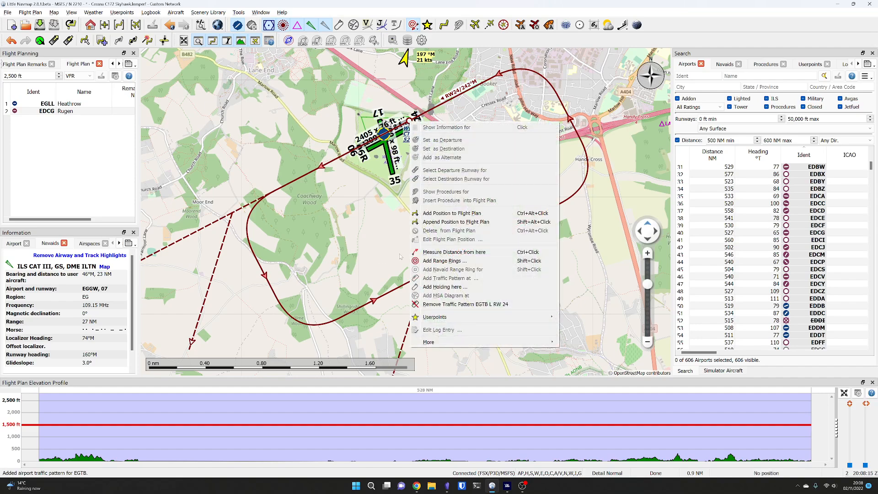
click(432, 304)
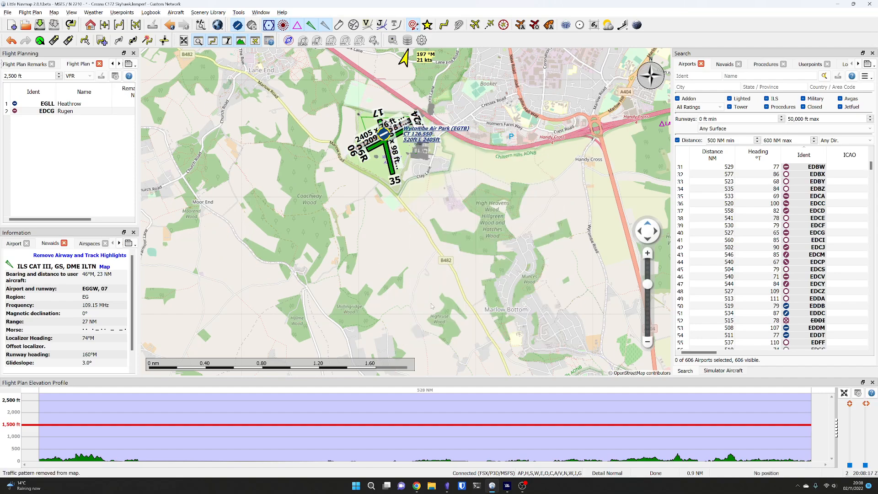
Add a user holding with the default settings at Wycombe Air Park (EGTB), and remove it from the map.
scroll(439, 251, down, 2)
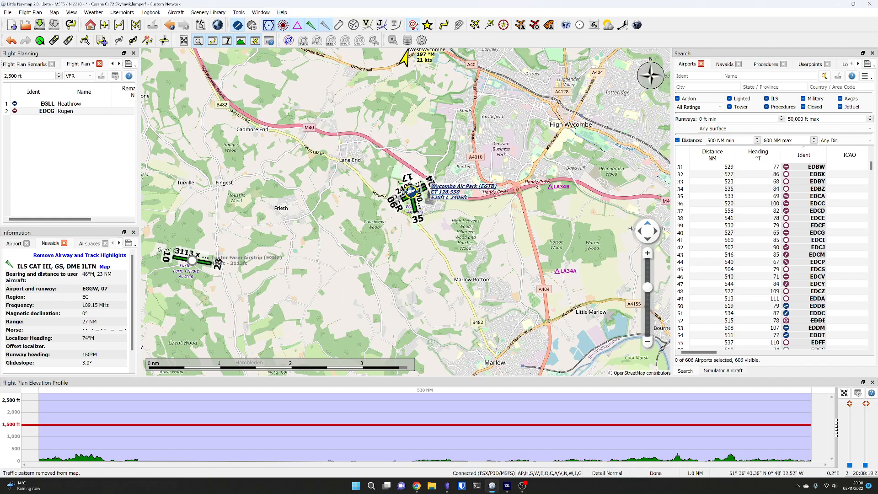
right_click(411, 192)
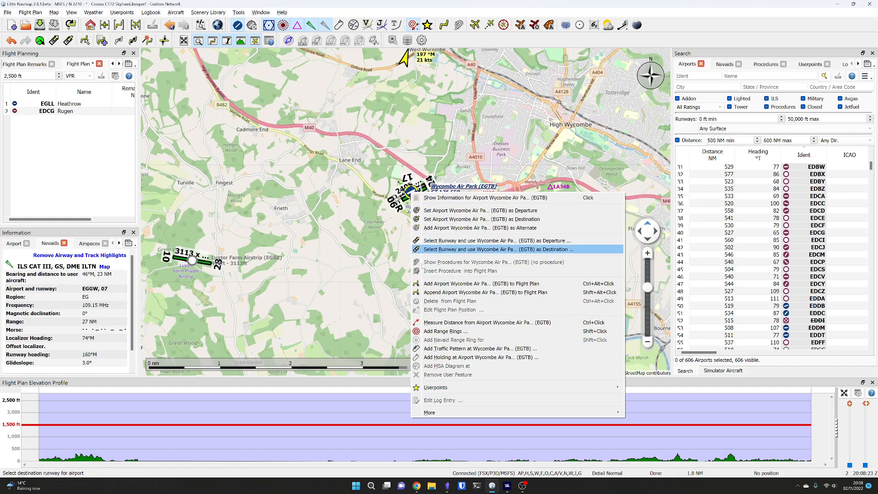
click(428, 357)
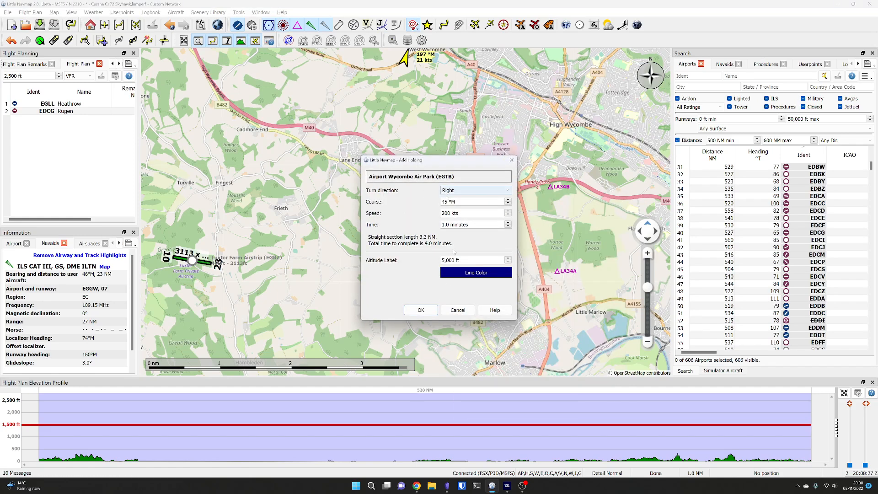
click(420, 310)
scroll(427, 250, down, 5)
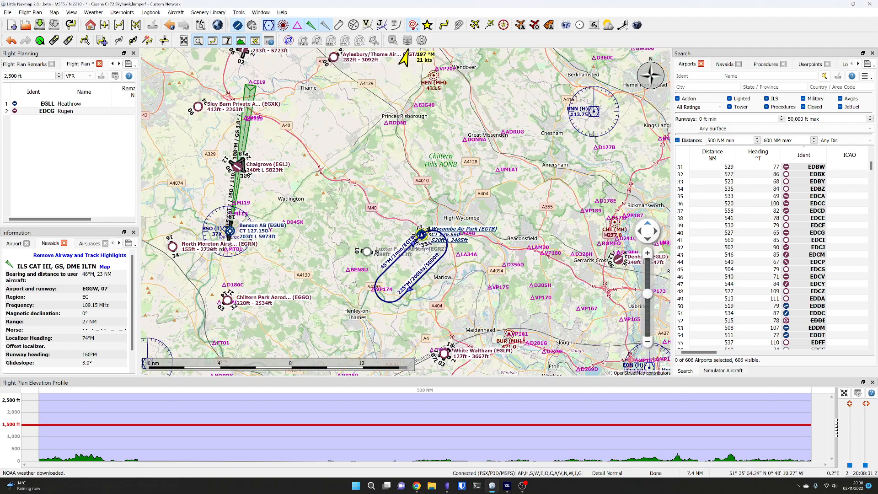
scroll(433, 232, up, 2)
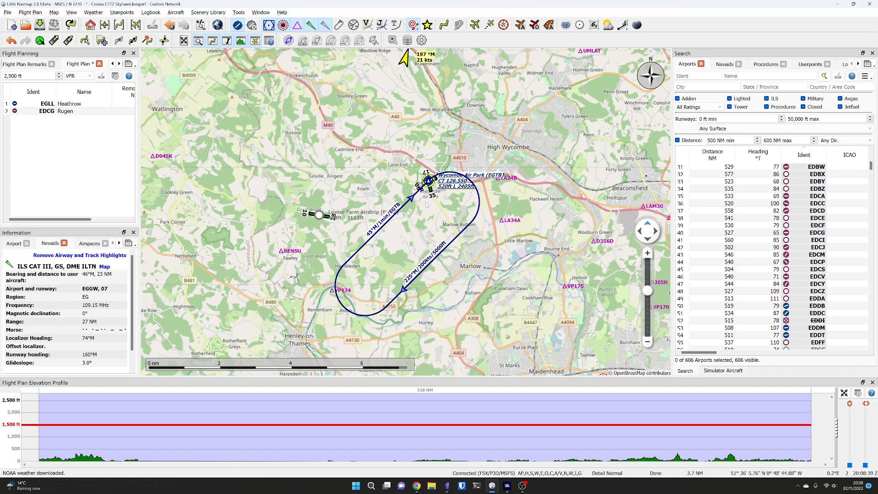
right_click(429, 183)
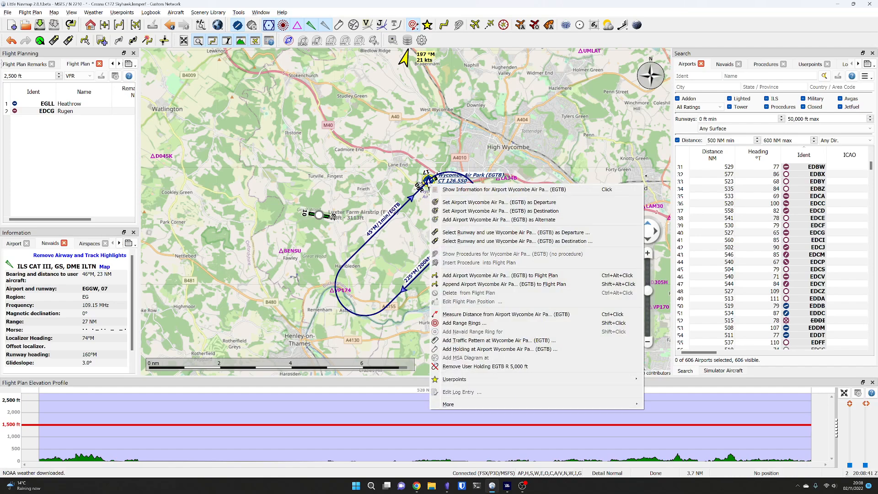
click(444, 367)
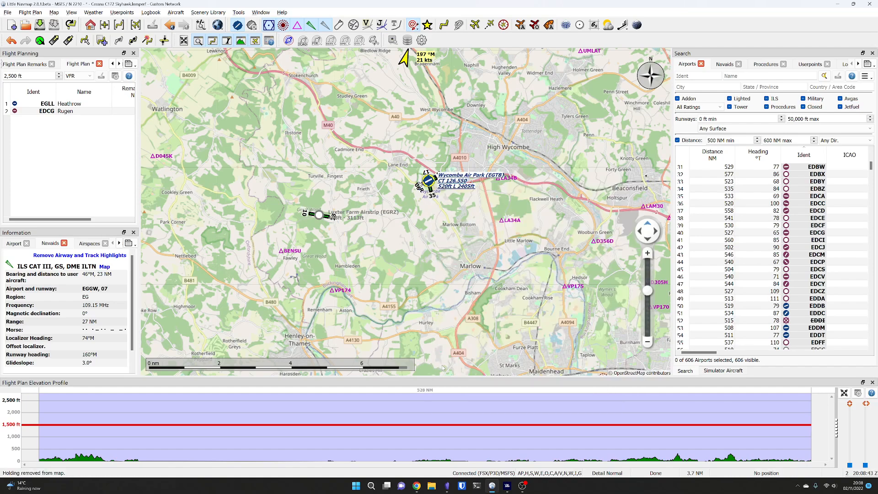
Show MSA diagrams on the map and inspect the BZN diagram at Brize Norton, west of Oxford.
click(354, 27)
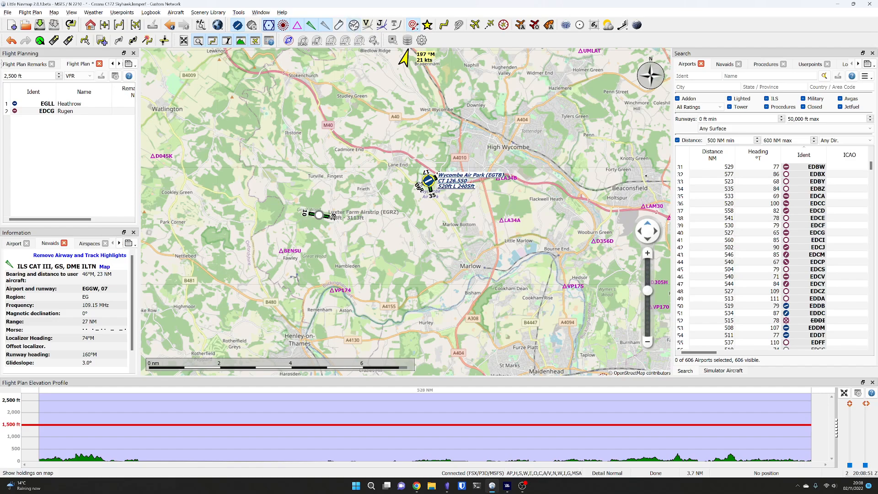
scroll(426, 149, down, 3)
scroll(423, 149, down, 1)
scroll(423, 149, up, 1)
drag(423, 149, 412, 190)
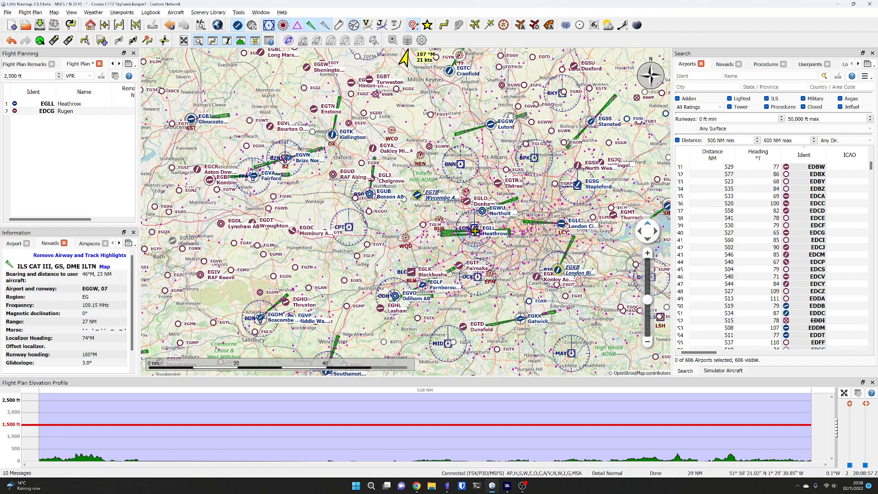
double_click(294, 156)
scroll(292, 154, up, 3)
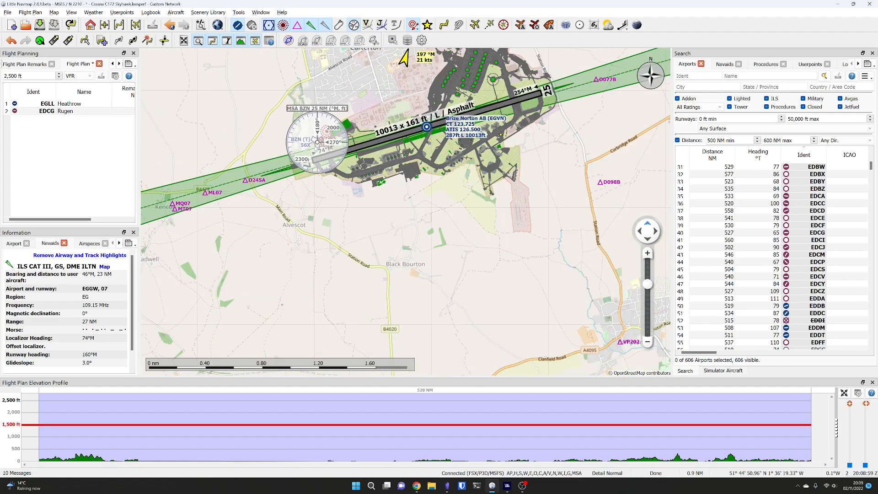
scroll(318, 144, up, 2)
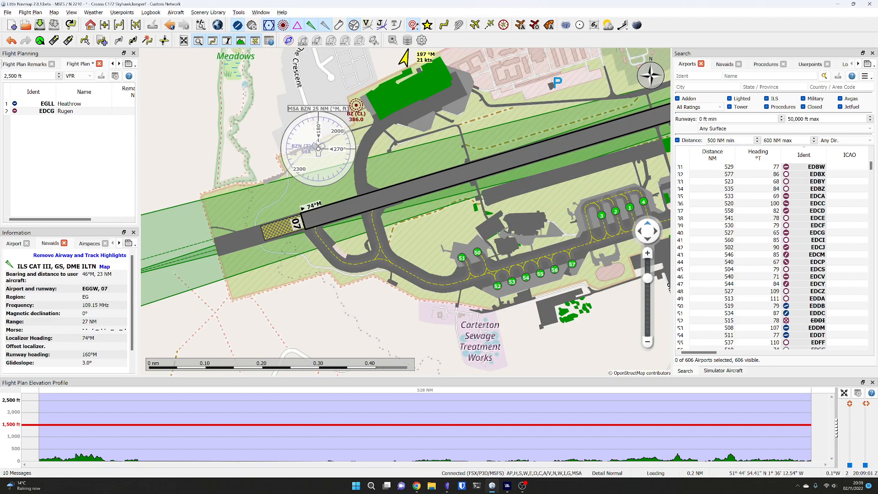
scroll(319, 143, down, 10)
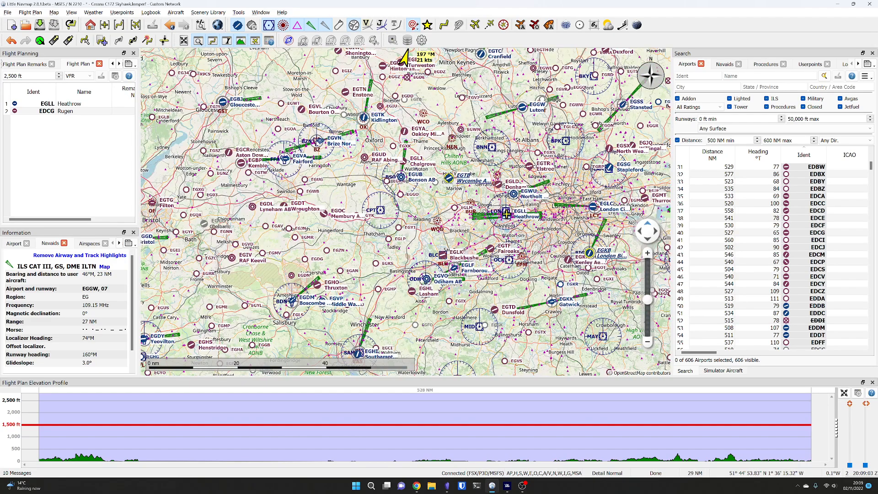
Switch the map from MSA diagrams to Victor airways, and examine the airways around London and the south coast.
click(366, 25)
scroll(424, 176, up, 2)
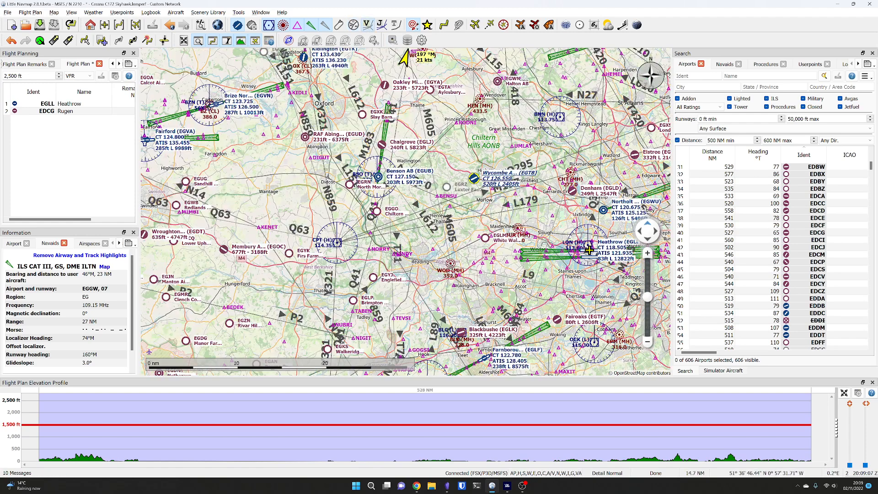
scroll(424, 180, up, 2)
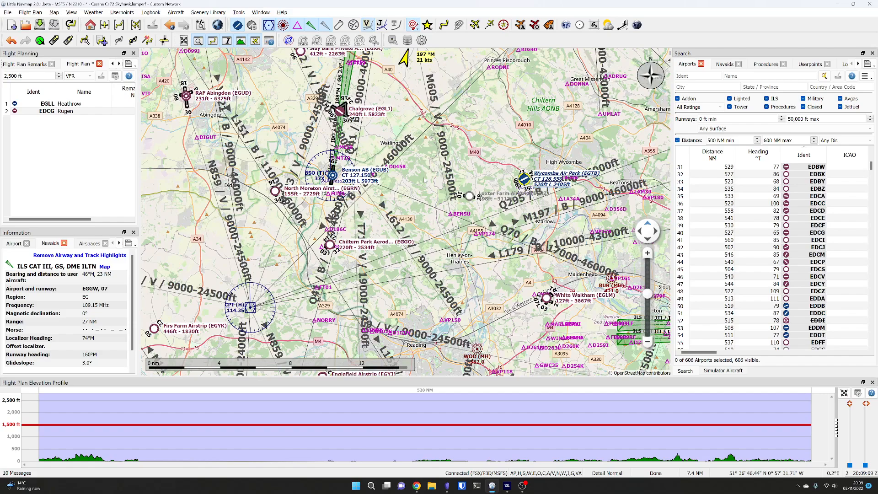
scroll(424, 179, down, 2)
scroll(589, 249, down, 6)
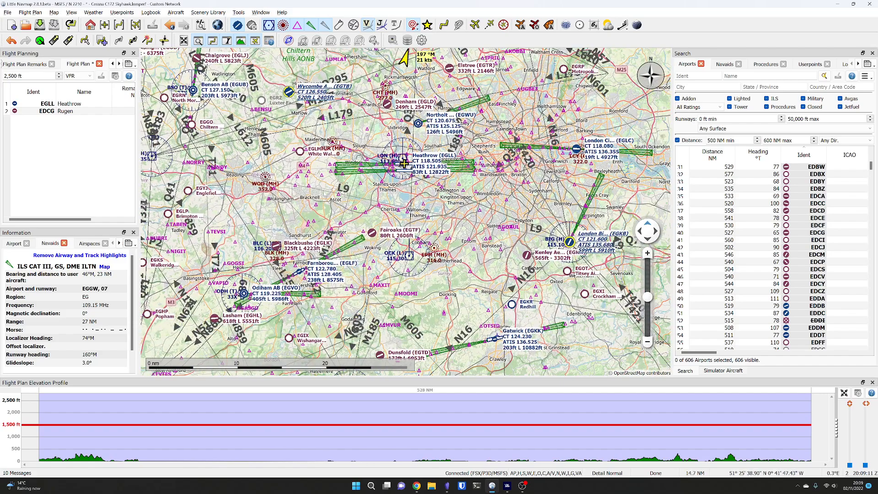
scroll(335, 190, up, 4)
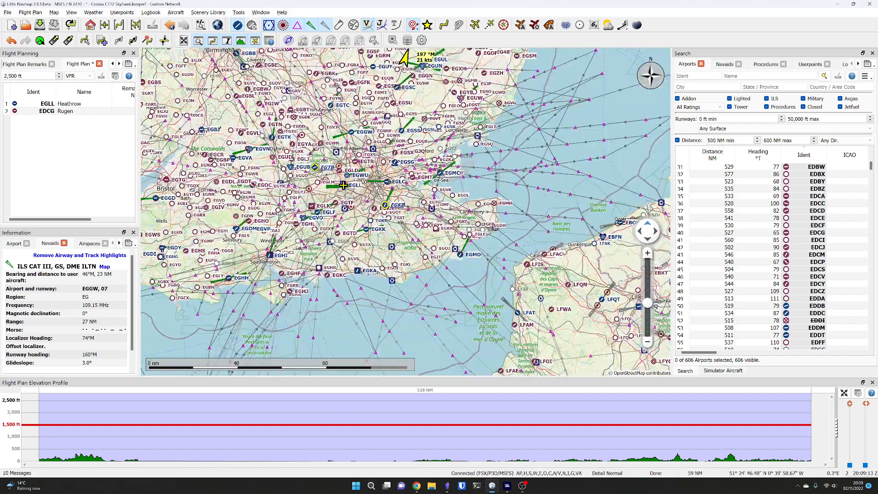
drag(361, 177, 453, 134)
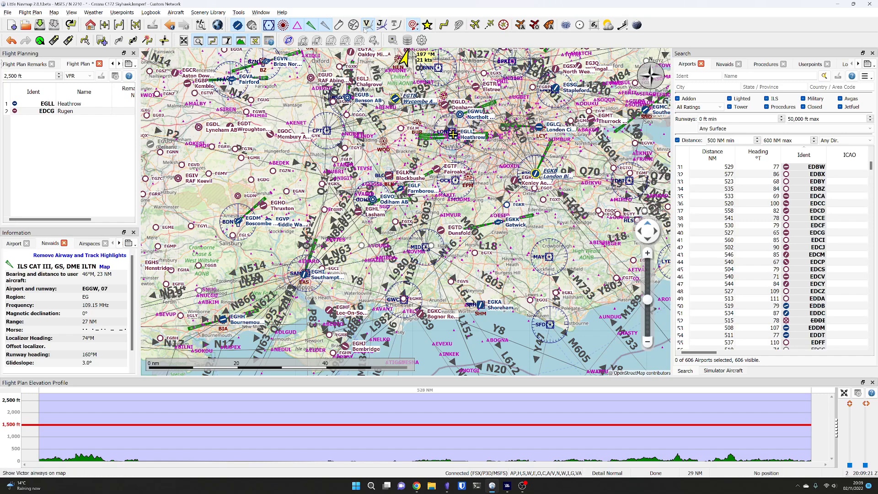
Show Jet airways on the map and examine them across southern England, western Europe and around Cornwall.
click(382, 25)
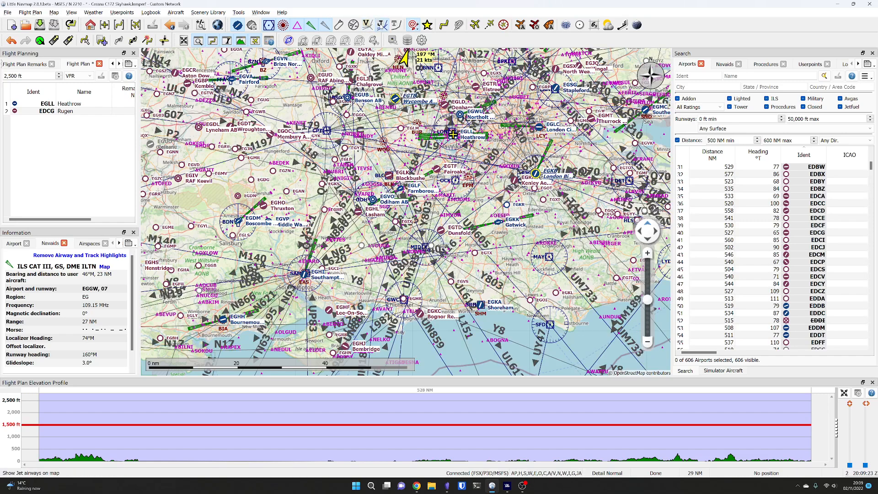
scroll(343, 224, down, 4)
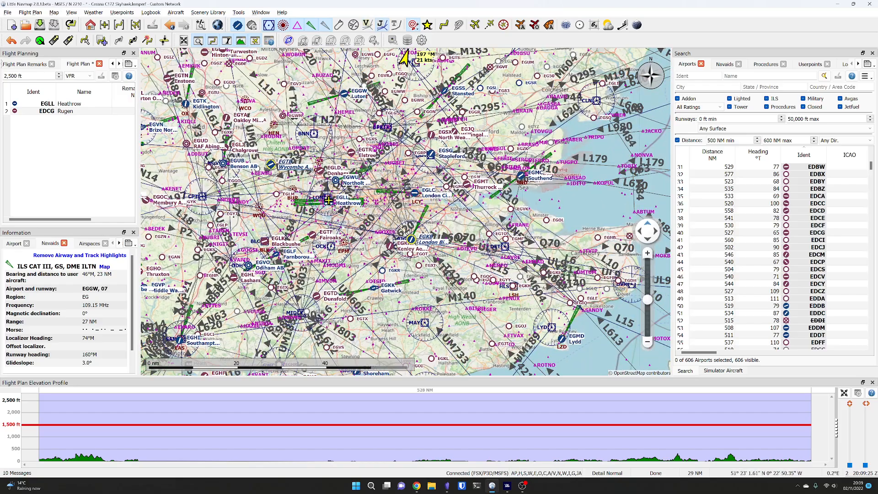
scroll(335, 212, down, 2)
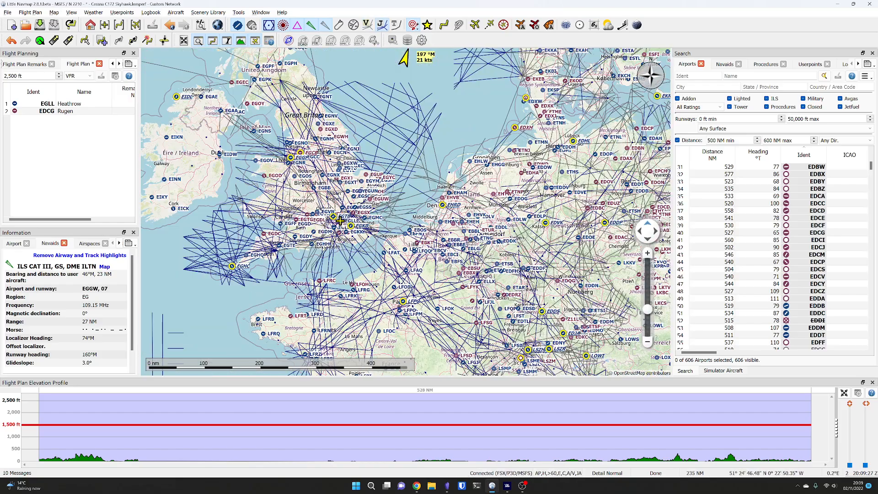
drag(315, 323, 440, 131)
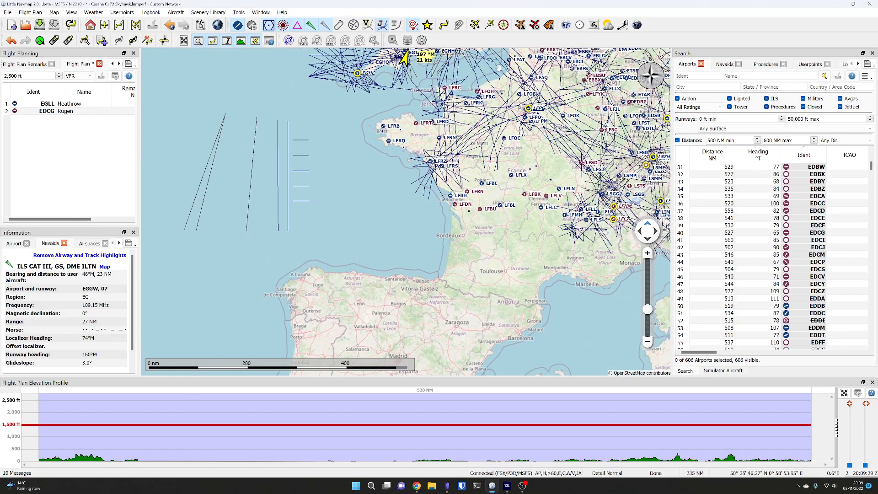
drag(353, 181, 440, 185)
scroll(433, 175, down, 1)
scroll(463, 140, up, 3)
drag(478, 102, 463, 332)
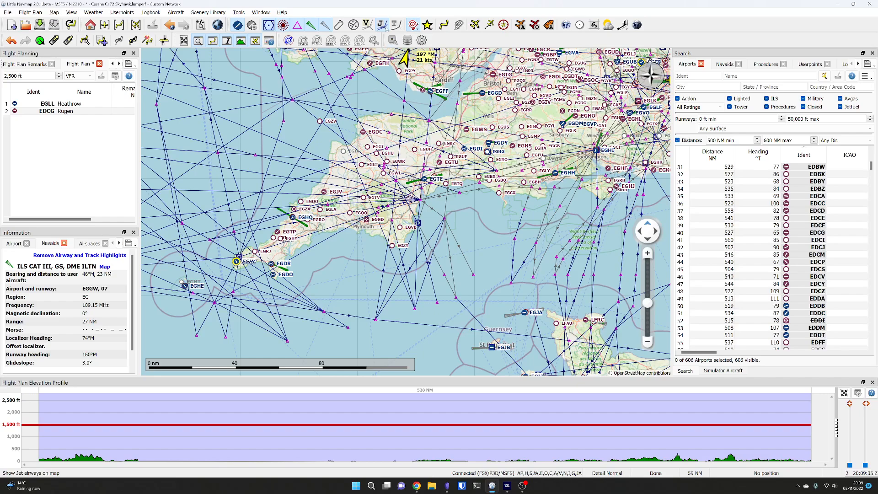
scroll(247, 147, down, 2)
scroll(247, 147, down, 3)
scroll(250, 153, down, 2)
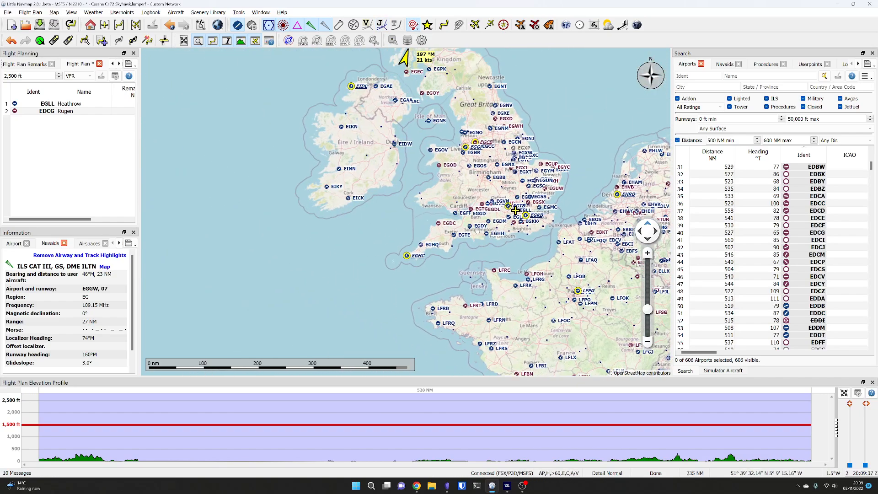
Download the oceanic tracks and examine the North Atlantic tracks between Newfoundland and Ireland.
scroll(376, 194, down, 1)
mouse_move(327, 169)
mouse_down()
mouse_move(466, 174)
mouse_move(488, 160)
mouse_move(422, 145)
mouse_up()
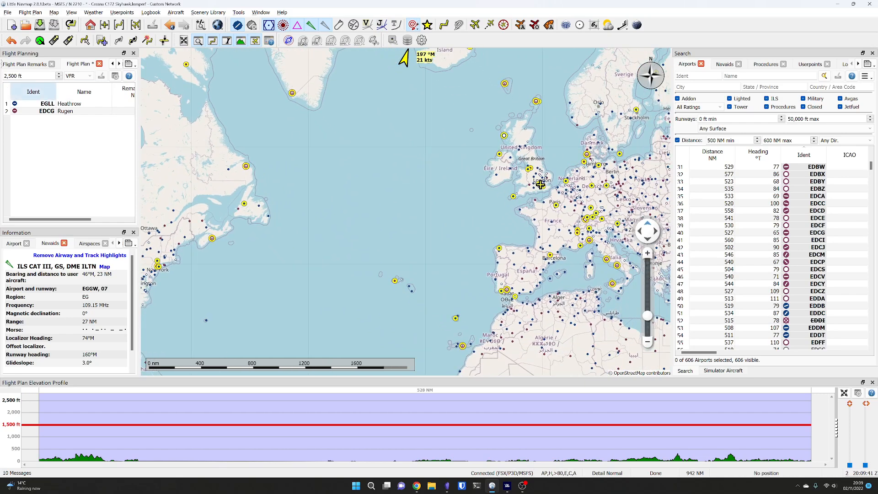
click(50, 12)
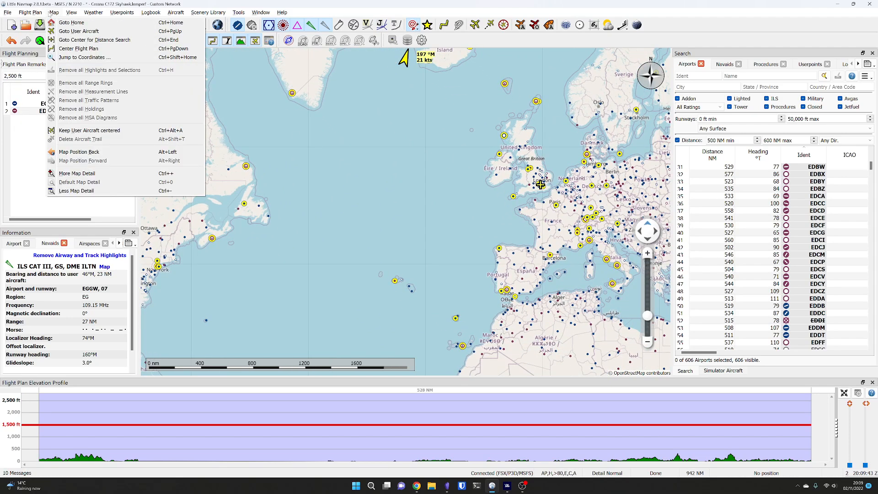
mouse_move(42, 14)
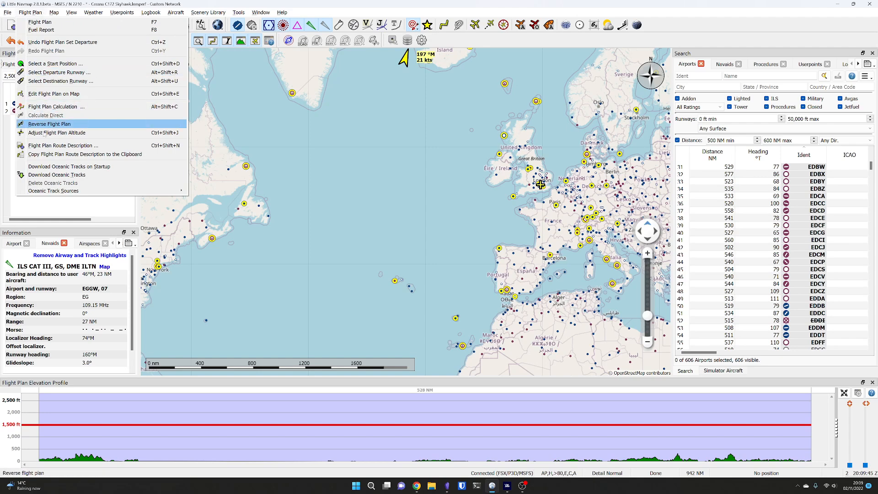
click(57, 175)
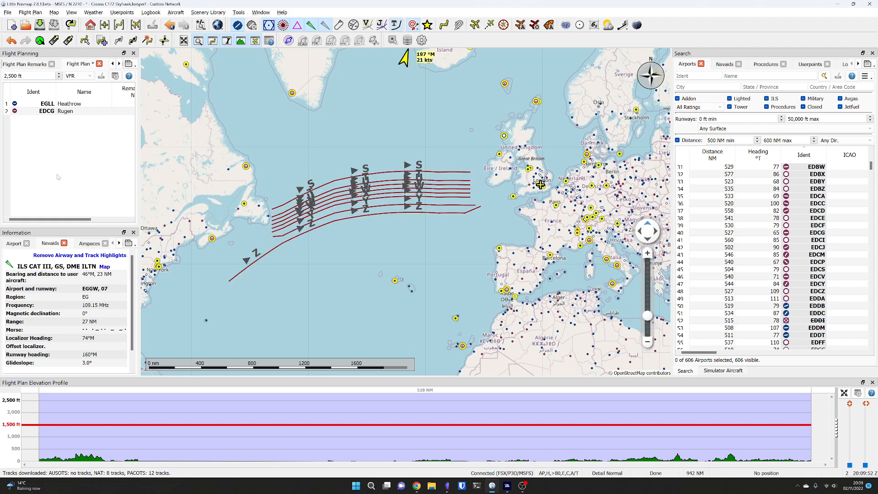
scroll(321, 235, up, 2)
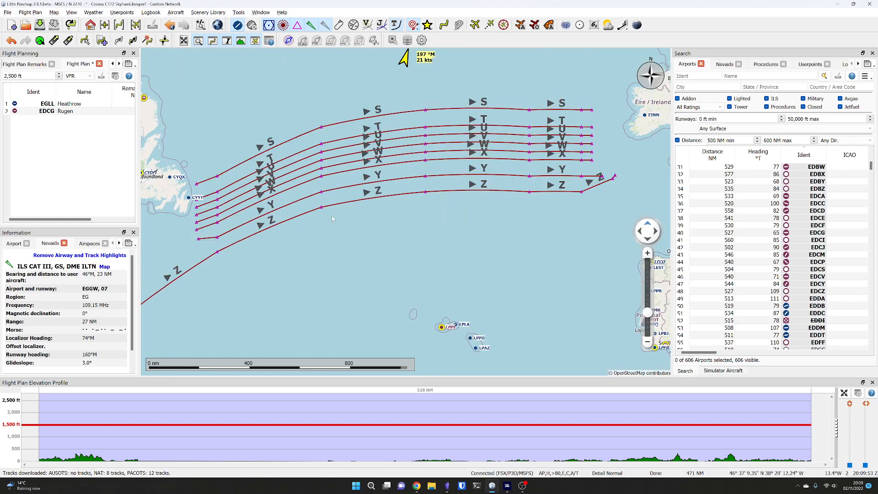
mouse_move(346, 251)
mouse_down()
mouse_move(448, 218)
mouse_move(358, 262)
mouse_move(333, 259)
mouse_up()
scroll(372, 213, down, 3)
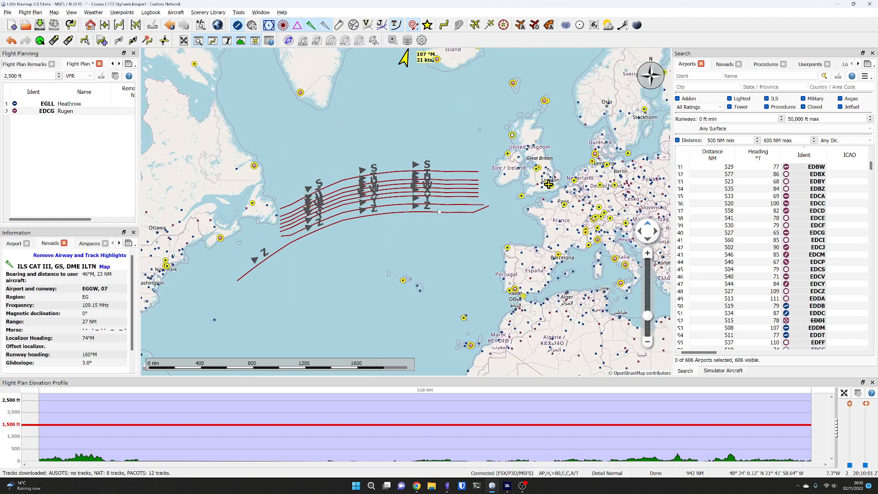
scroll(364, 224, up, 3)
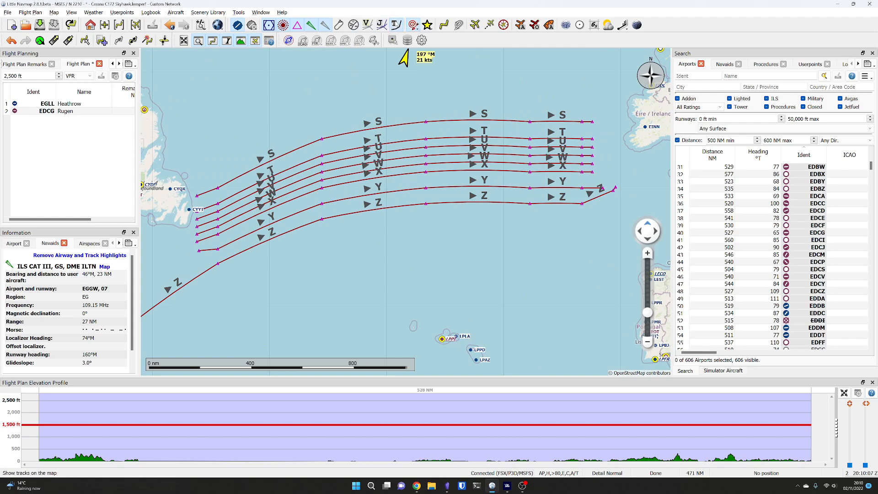
Toggle the display of oceanic tracks off and on, and delete the downloaded tracks.
click(397, 25)
click(396, 24)
click(396, 25)
click(397, 24)
click(38, 13)
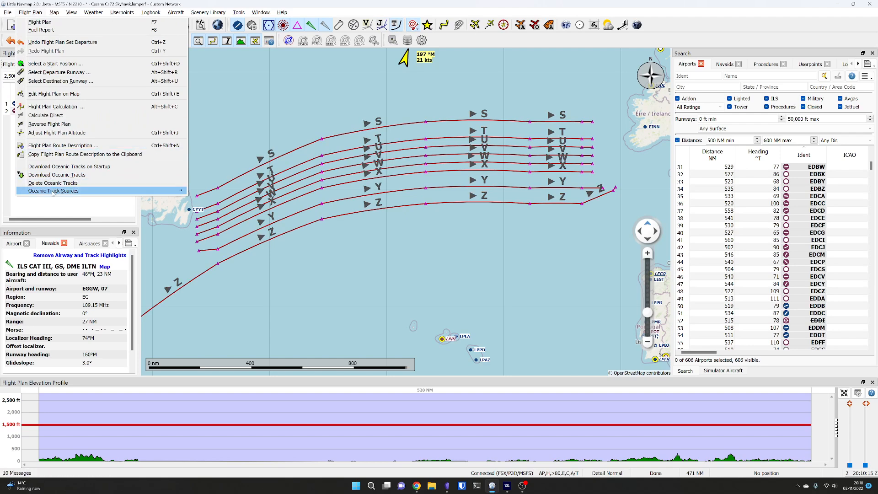
mouse_move(52, 192)
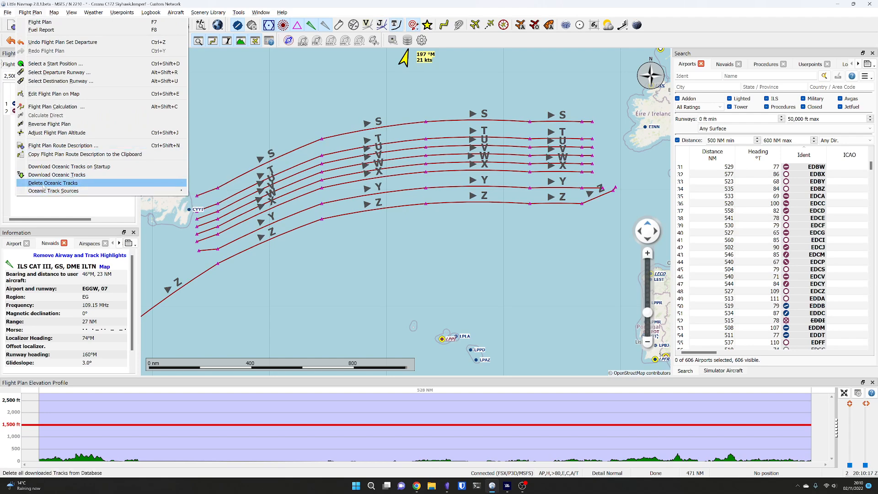
click(43, 183)
scroll(465, 199, down, 2)
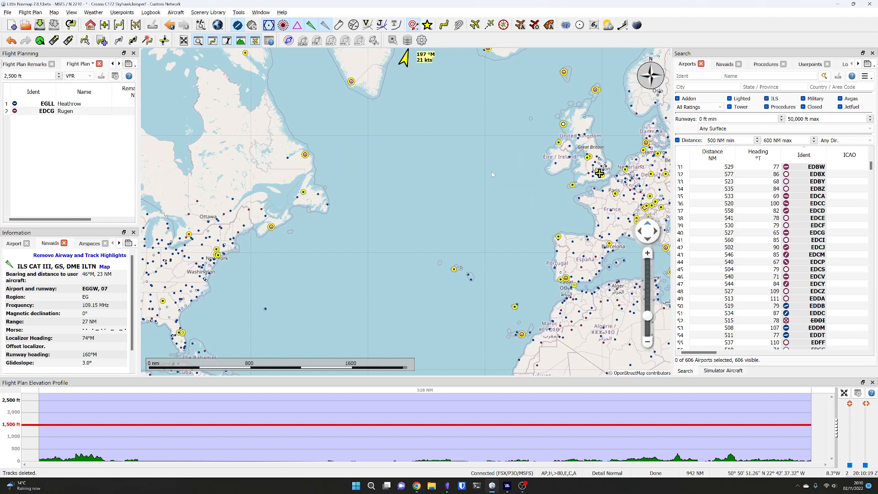
Review which user features can be displayed on the map, such as range rings and holdings, and toggle the None option.
drag(478, 183, 287, 167)
drag(419, 155, 273, 181)
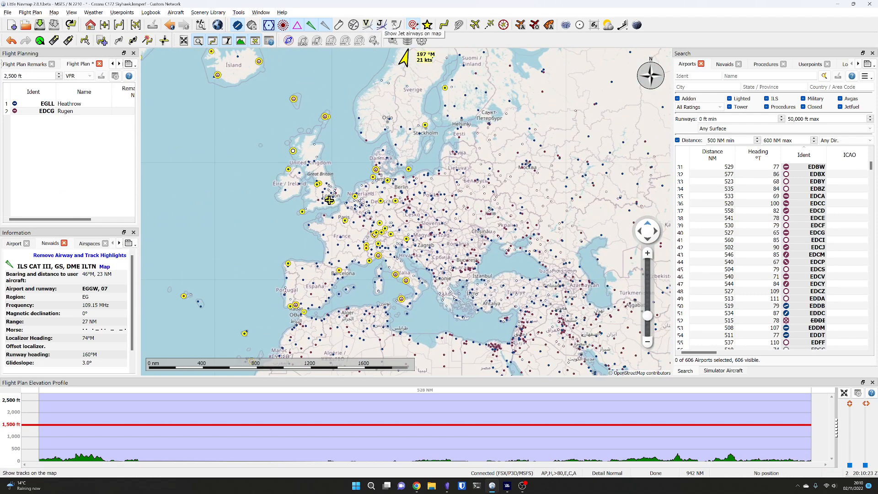
click(414, 25)
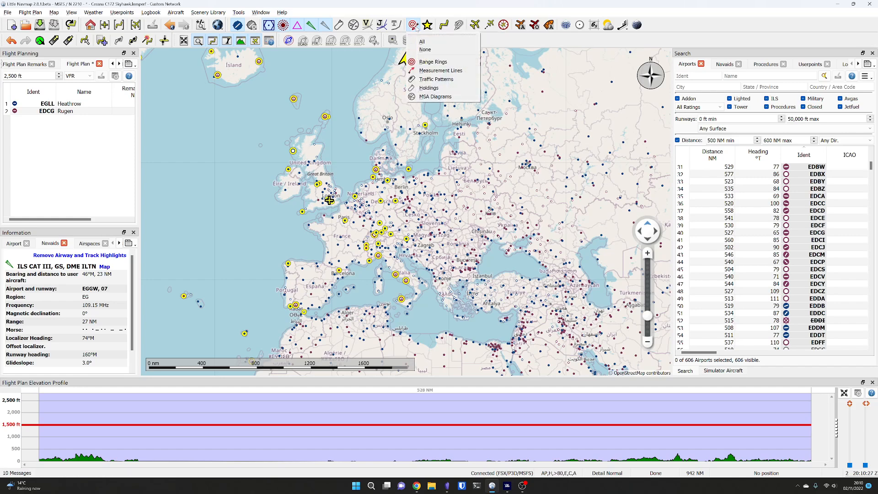
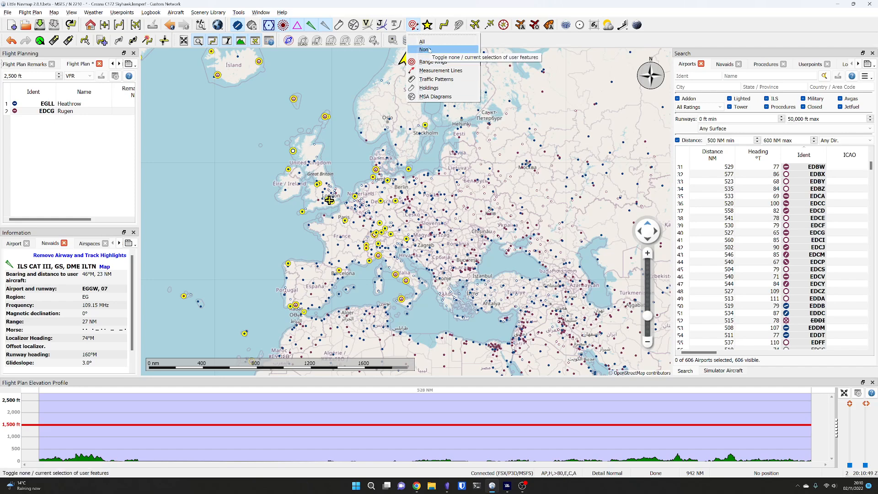
click(425, 49)
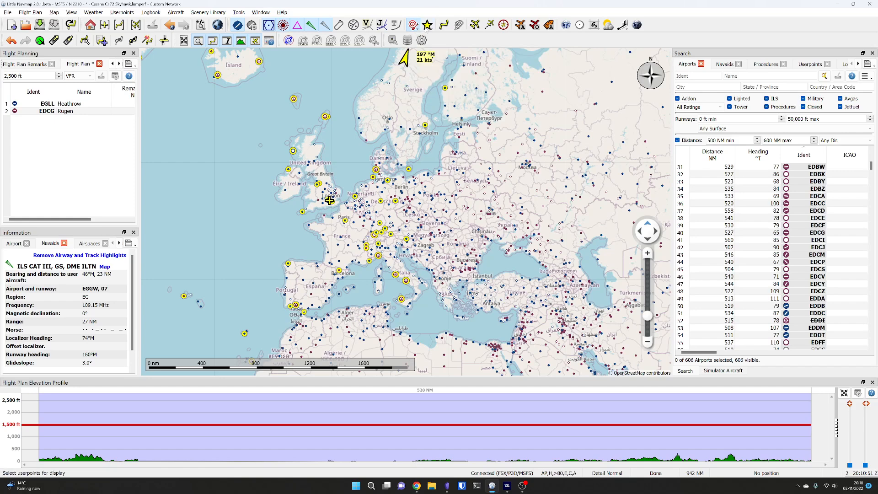
Toggle the userpoint selection to show userpoints on the map, and inspect the Cologne Cathedral userpoint.
click(428, 26)
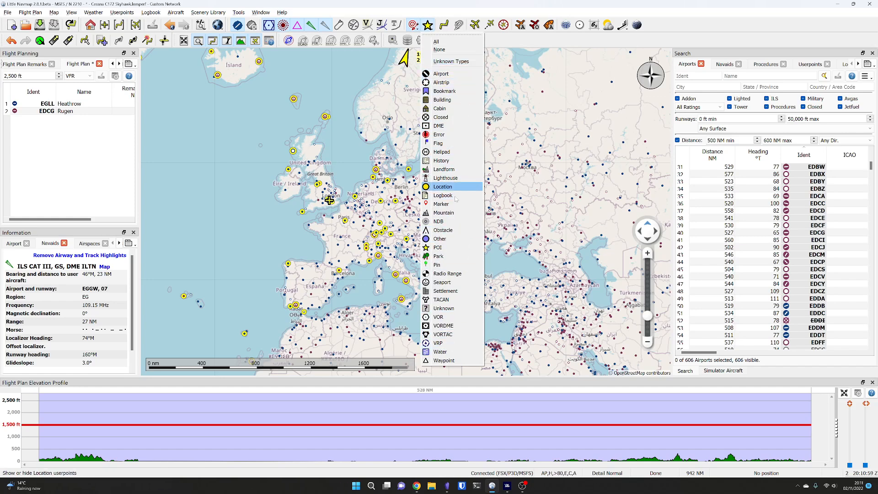
click(443, 49)
scroll(379, 207, up, 5)
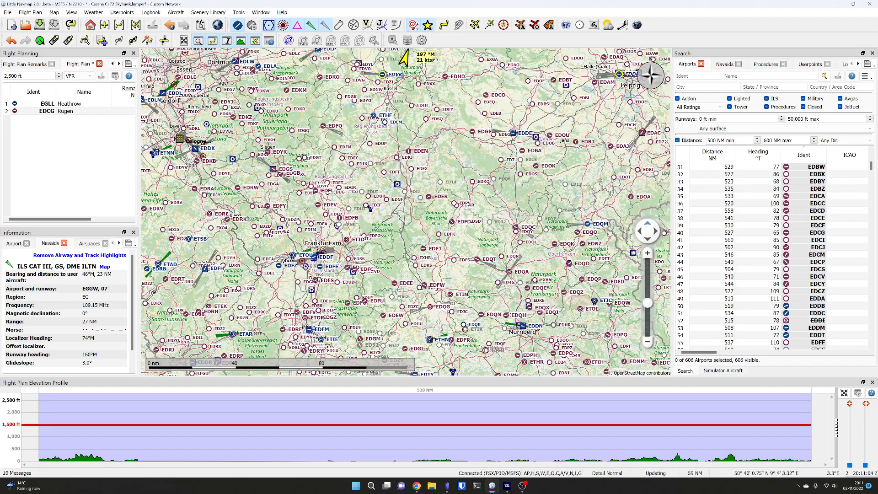
drag(194, 142, 359, 195)
click(344, 192)
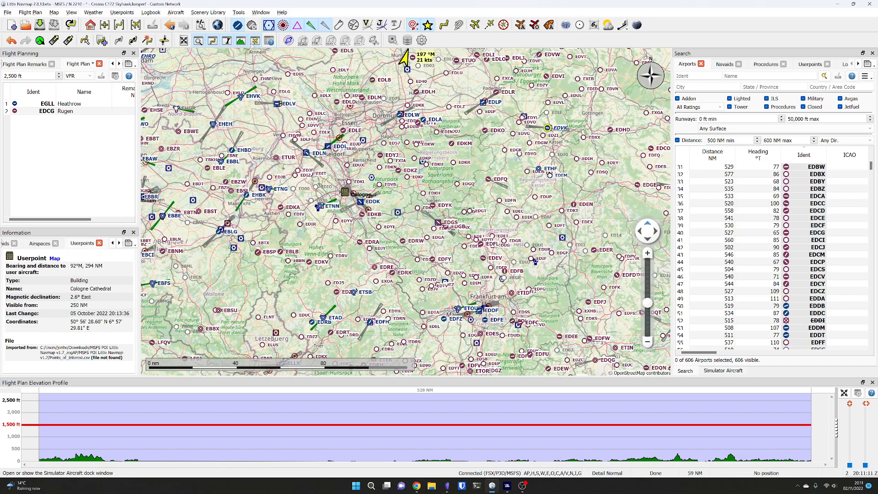
Hide all userpoint types from the map.
click(422, 41)
click(443, 50)
scroll(435, 87, down, 1)
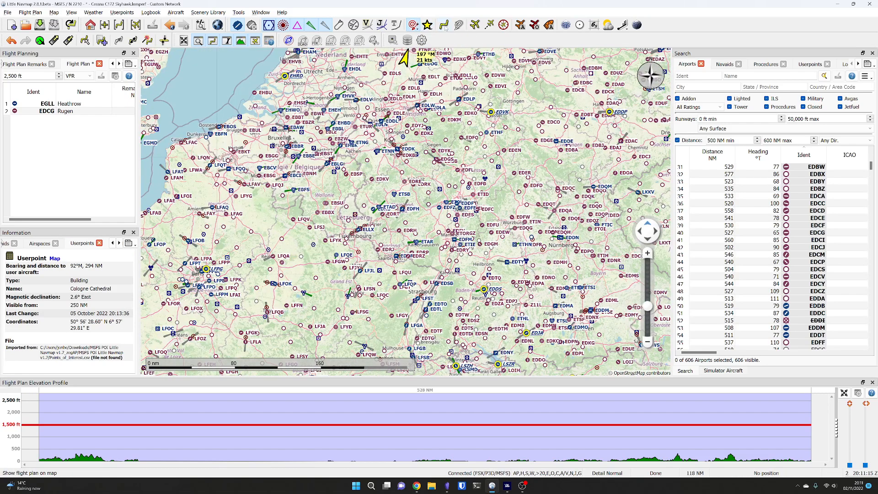
Show the flight plan on the map and examine its route from Heathrow (EGLL) to Rugen (EDCG).
click(444, 25)
drag(306, 117, 419, 265)
scroll(401, 181, down, 1)
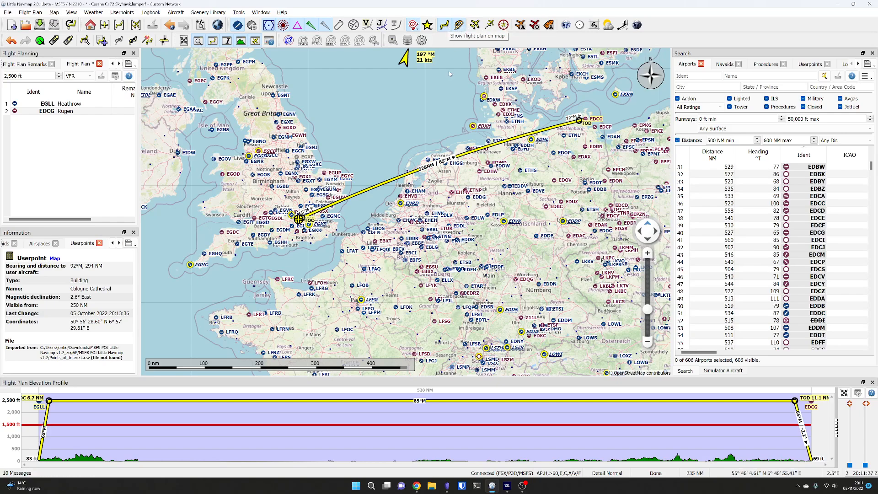
scroll(298, 219, up, 5)
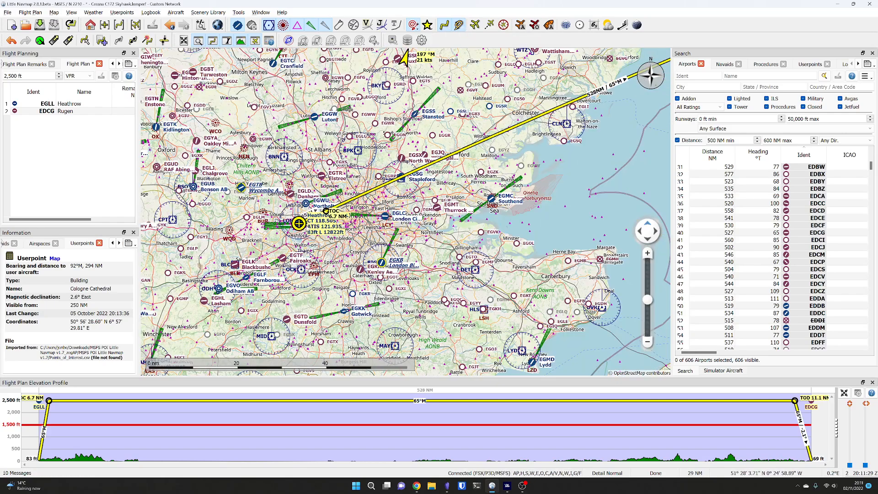
scroll(350, 220, down, 2)
drag(644, 110, 223, 254)
scroll(485, 198, up, 2)
scroll(481, 197, down, 3)
drag(476, 226, 489, 141)
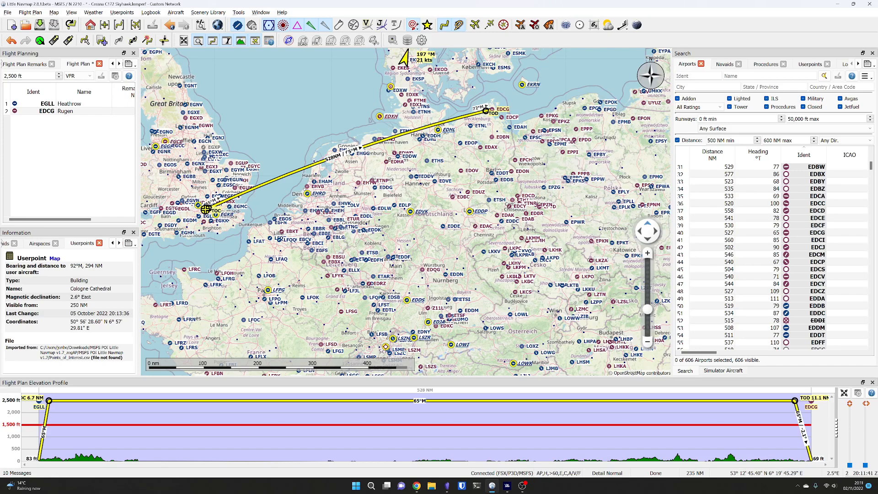
drag(290, 148, 315, 200)
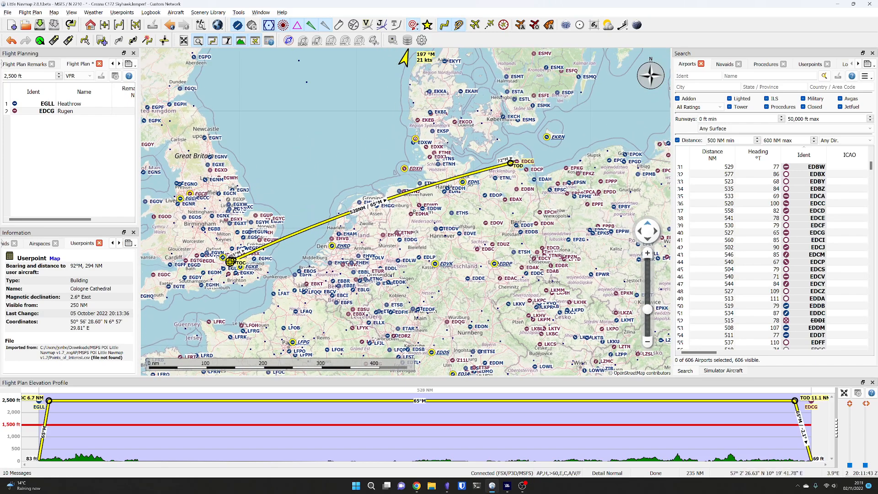
Show the simulator user aircraft on the map and examine its position at Wycombe Air Park (EGTB).
click(475, 25)
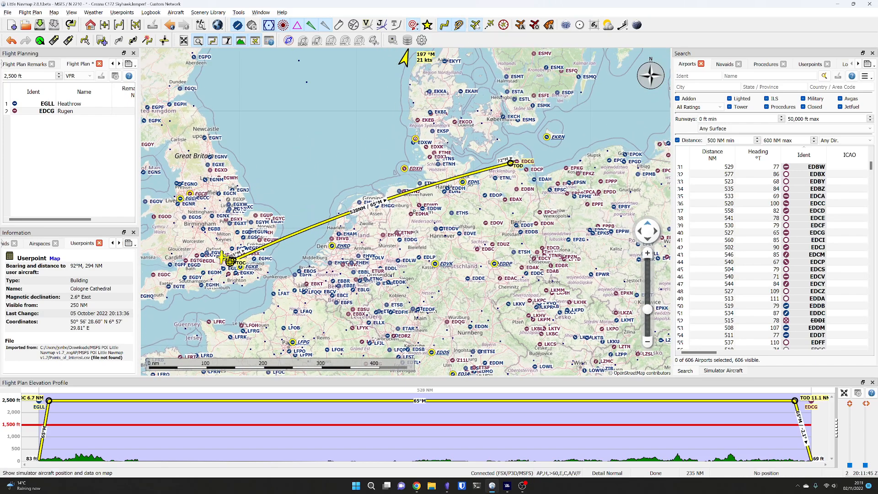
drag(212, 257, 303, 196)
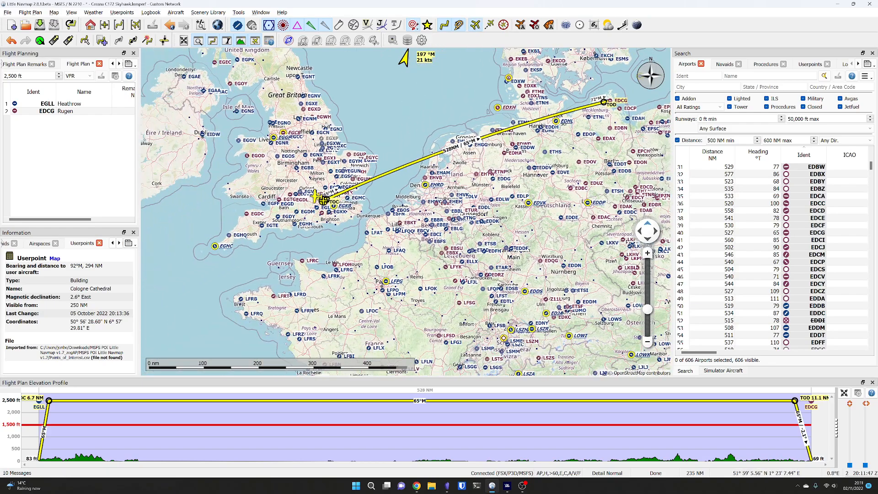
scroll(303, 197, up, 2)
scroll(304, 197, up, 2)
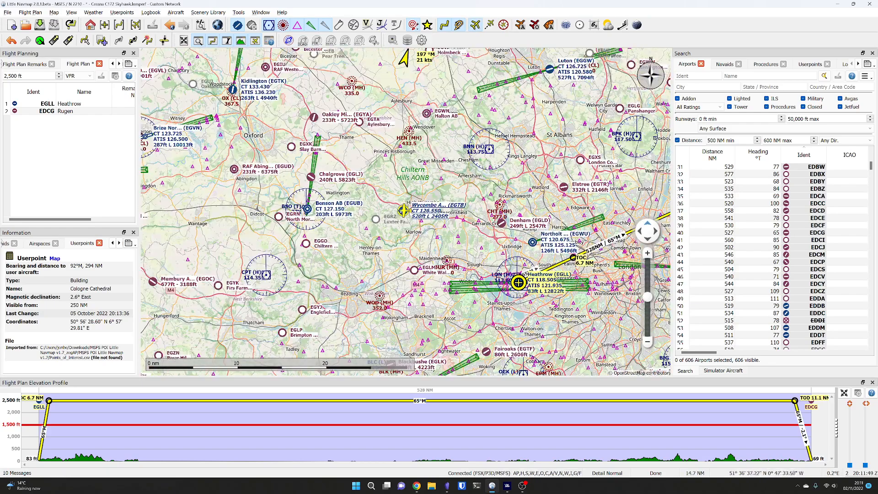
scroll(403, 211, up, 2)
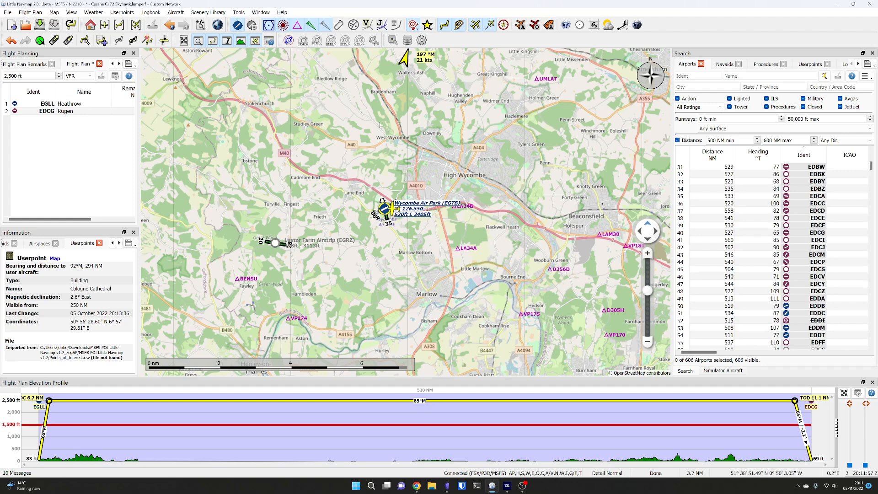
Demonstrate the compass rose around the user aircraft by switching it on and off, leaving it hidden.
click(504, 25)
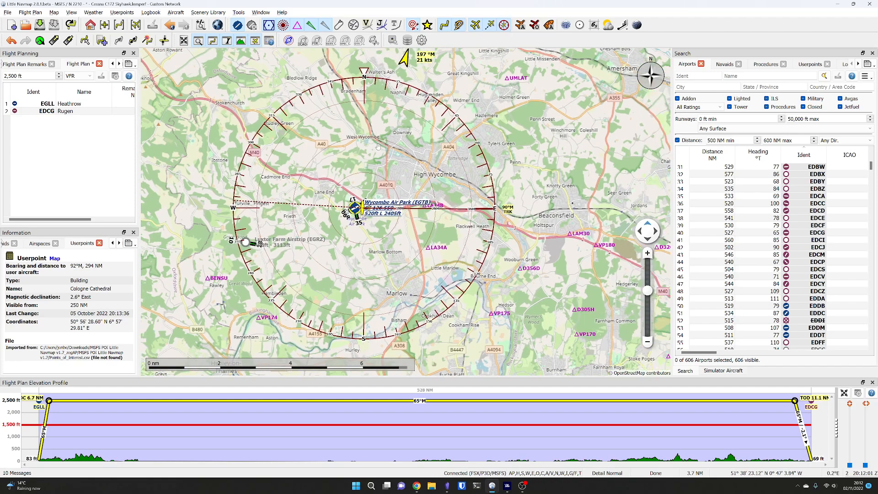
right_click(508, 27)
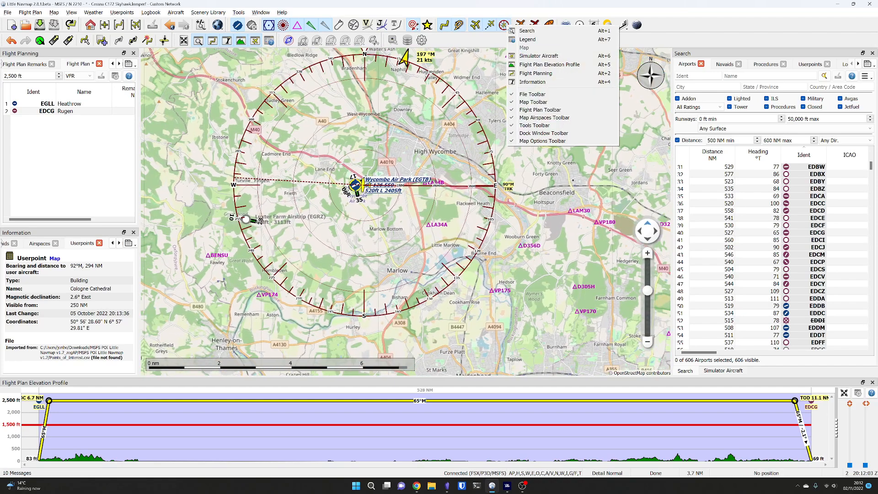
click(504, 25)
click(504, 25)
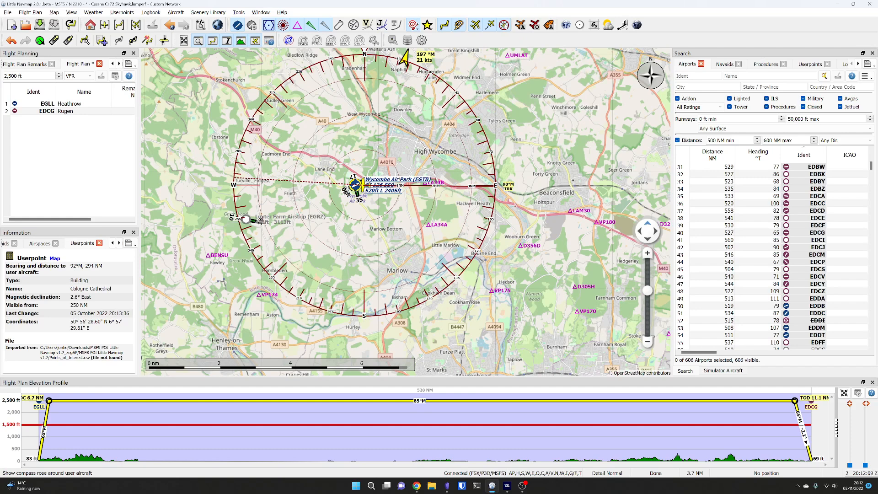
click(505, 26)
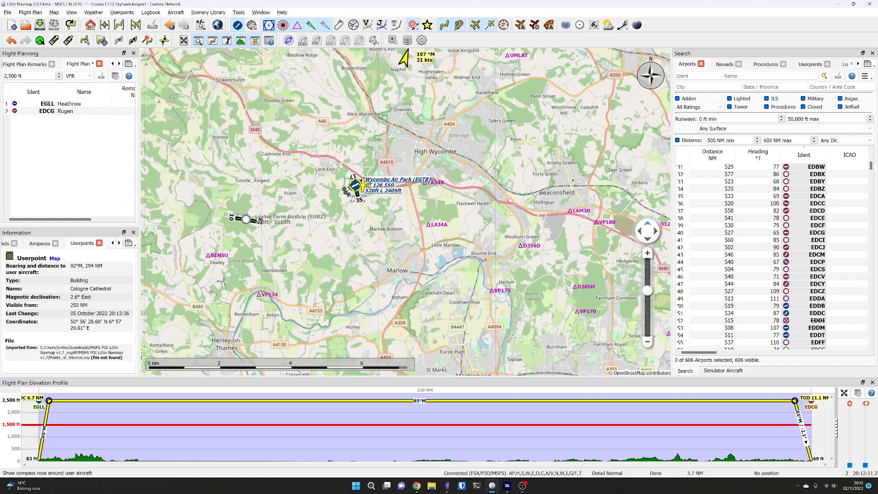
click(504, 25)
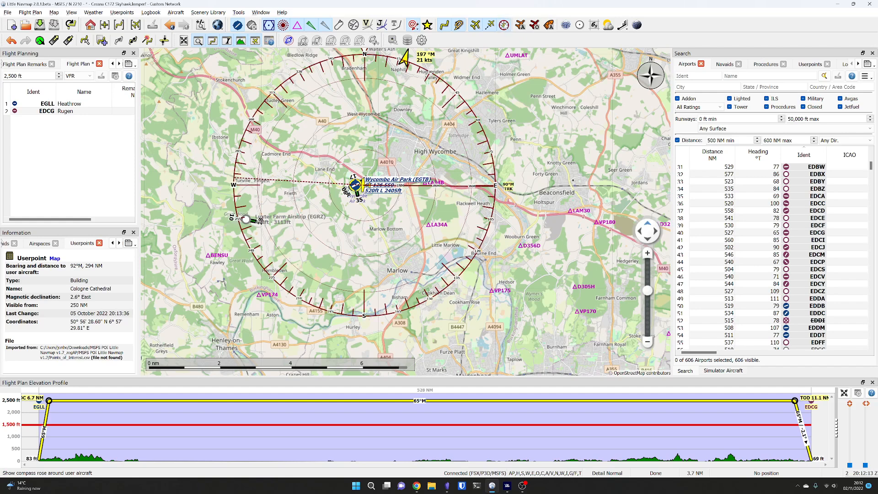
click(504, 25)
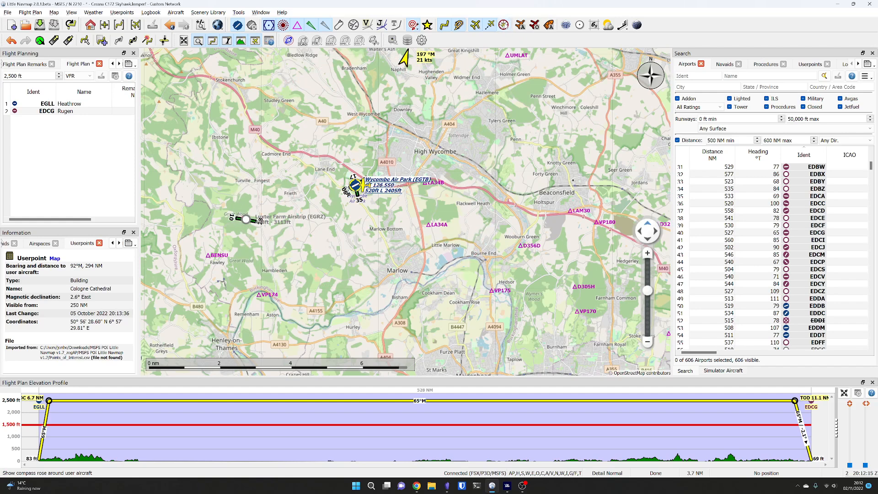
Show AI and multiplayer aircraft on the map and examine those parked at Wycombe Air Park.
click(521, 25)
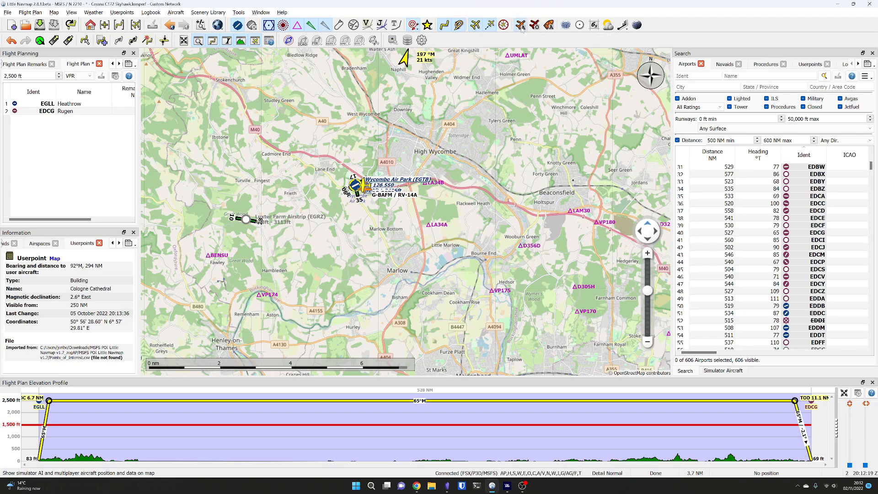
double_click(356, 187)
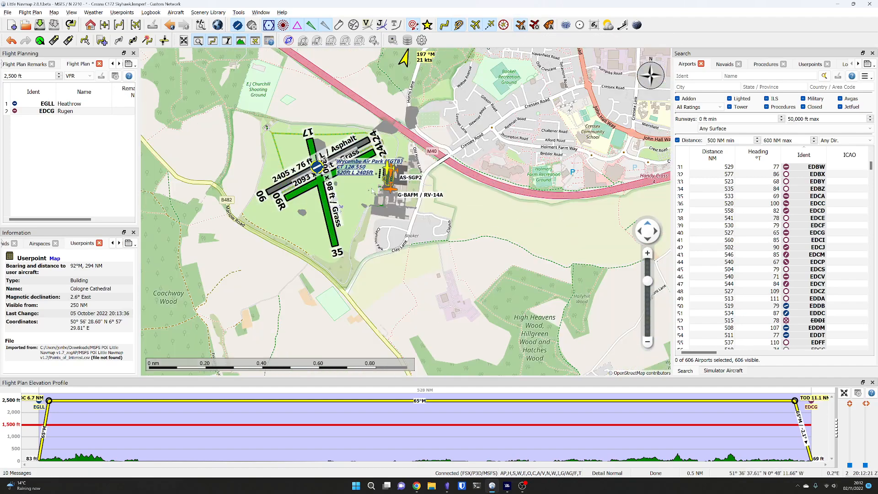
scroll(398, 182, up, 2)
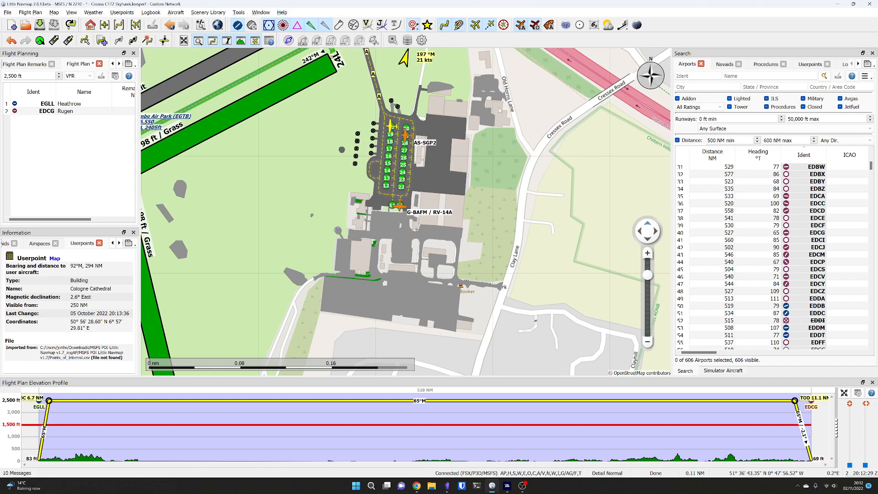
Hide the simulator AI and multiplayer aircraft around Wycombe Air Park (EGTB) on the map.
scroll(446, 167, down, 4)
drag(442, 150, 321, 199)
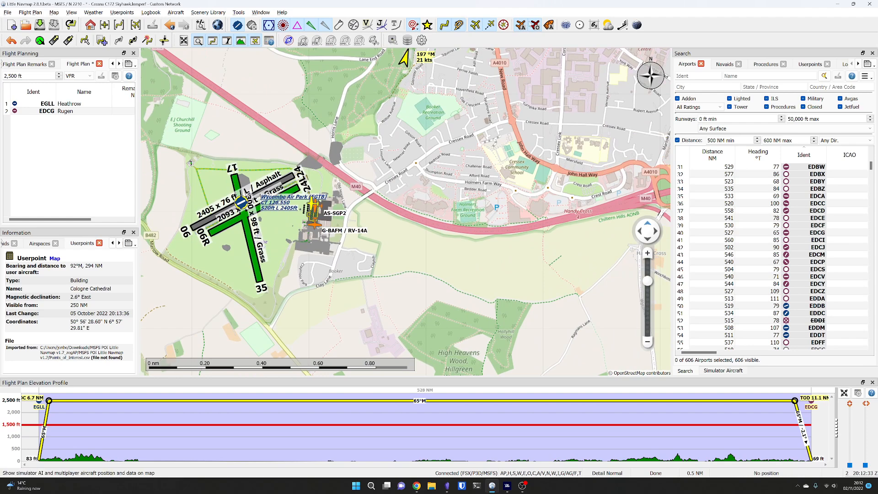
click(521, 24)
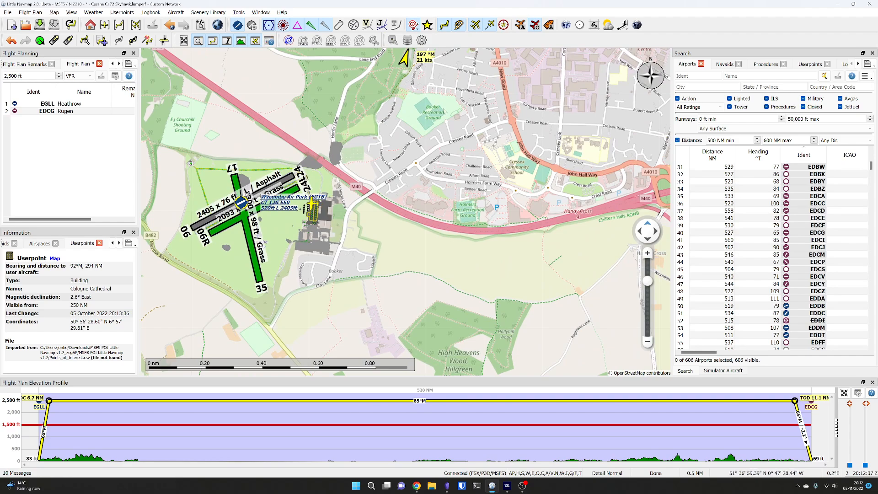
Examine southern England and the English Channel for AI ships and online client aircraft.
scroll(403, 169, down, 2)
scroll(373, 146, down, 4)
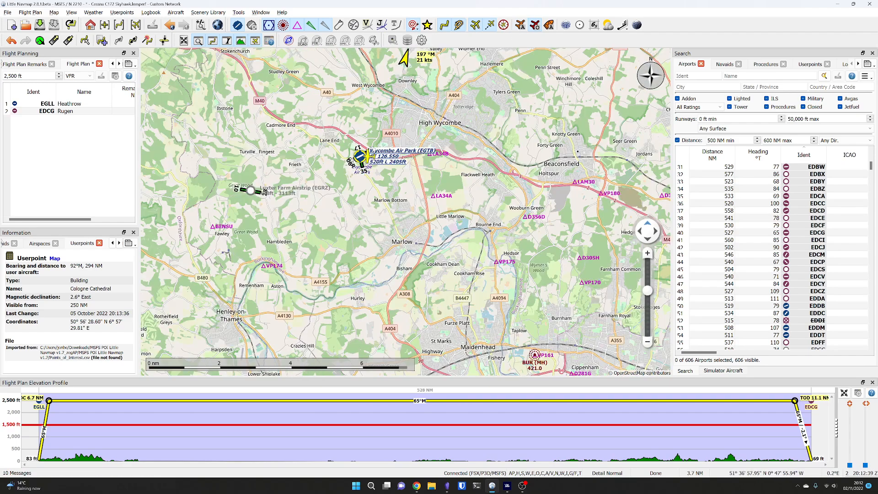
scroll(374, 149, down, 2)
drag(360, 203, 331, 194)
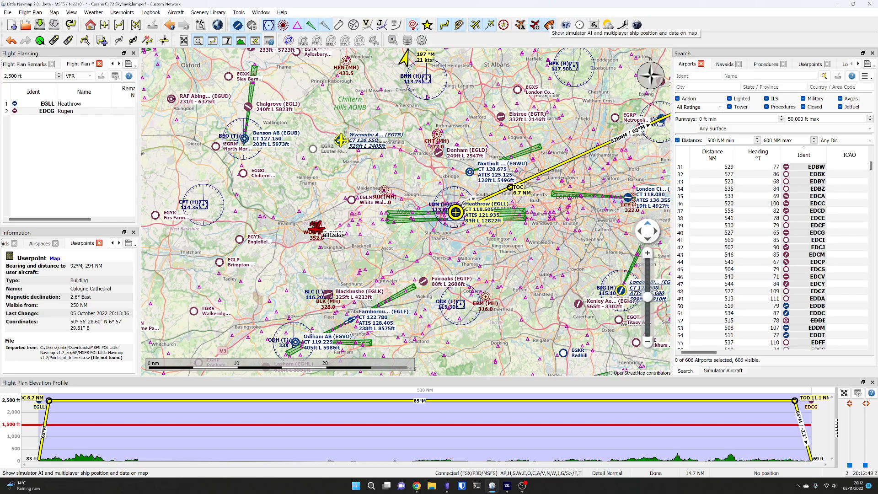
scroll(444, 214, down, 5)
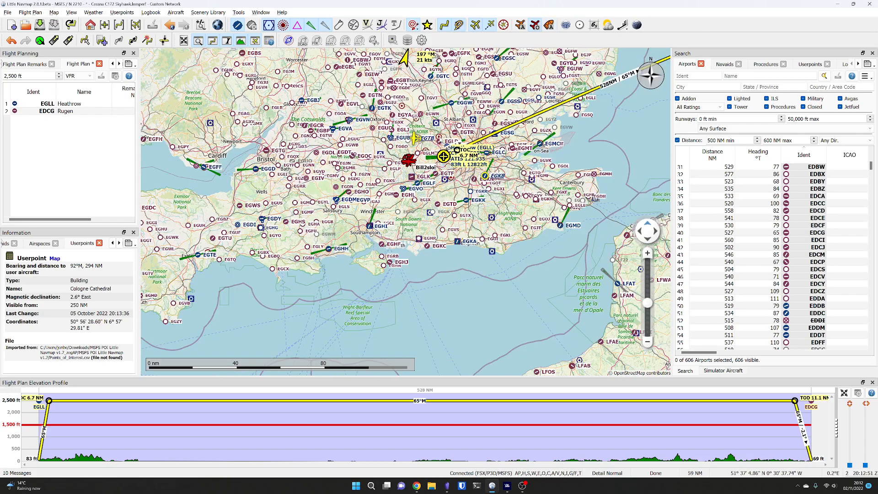
scroll(455, 226, up, 4)
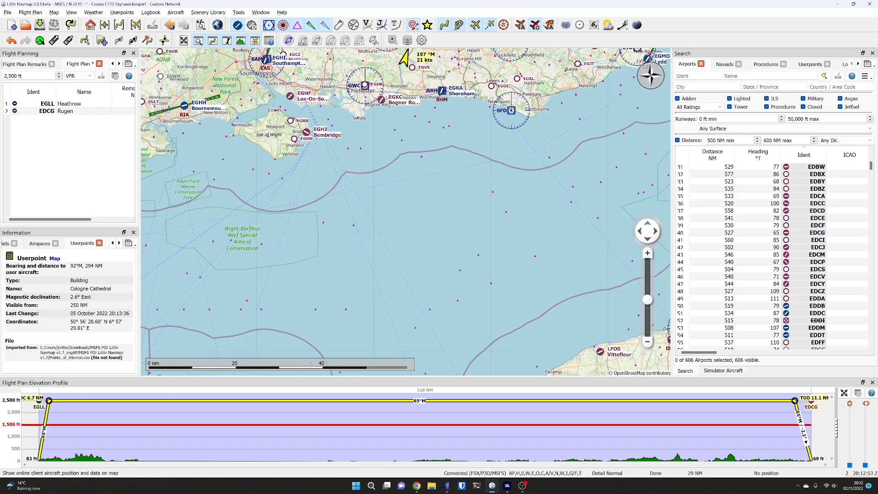
click(552, 27)
drag(521, 113, 447, 246)
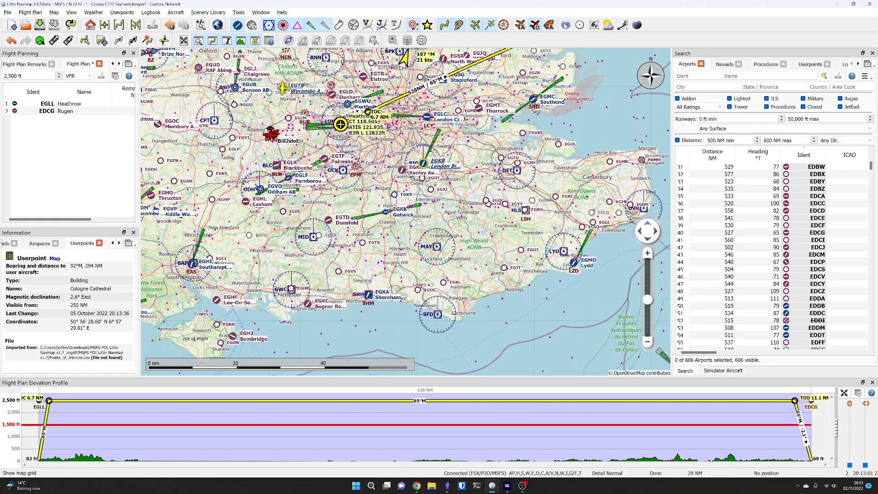
Demonstrate the map grid over Great Britain and Ireland by switching it on and off, leaving it hidden.
click(566, 25)
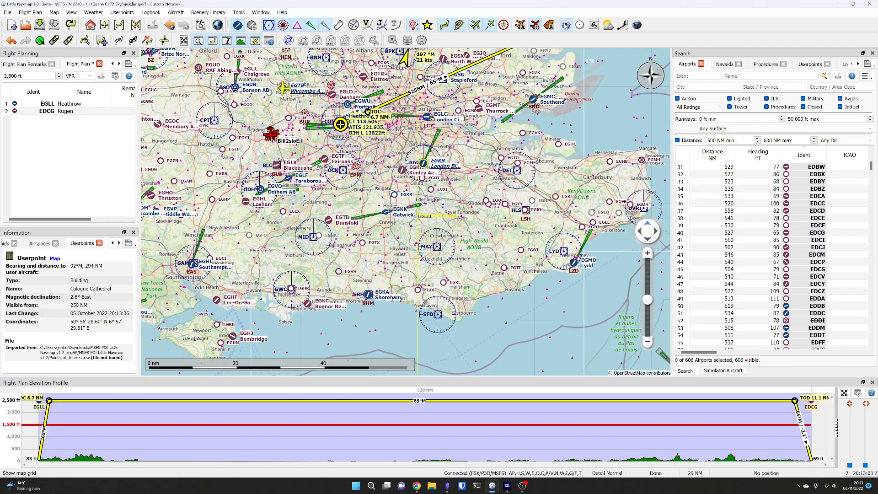
scroll(504, 165, down, 5)
drag(431, 138, 425, 236)
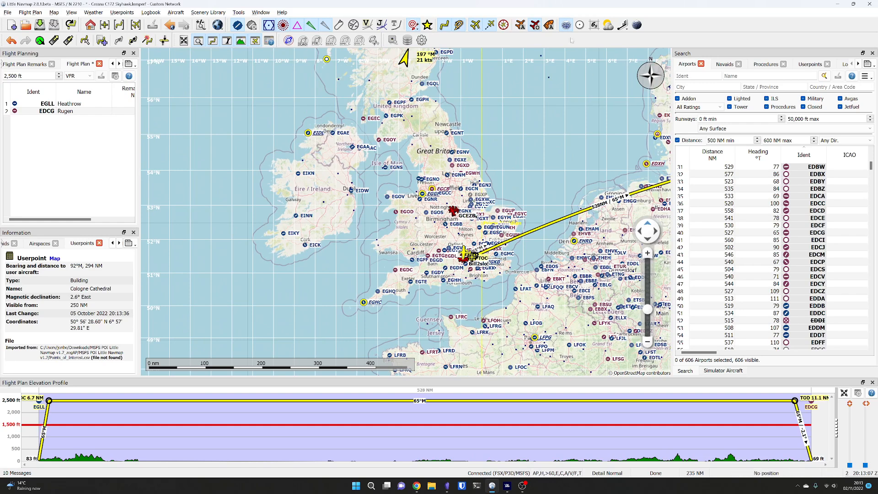
click(566, 25)
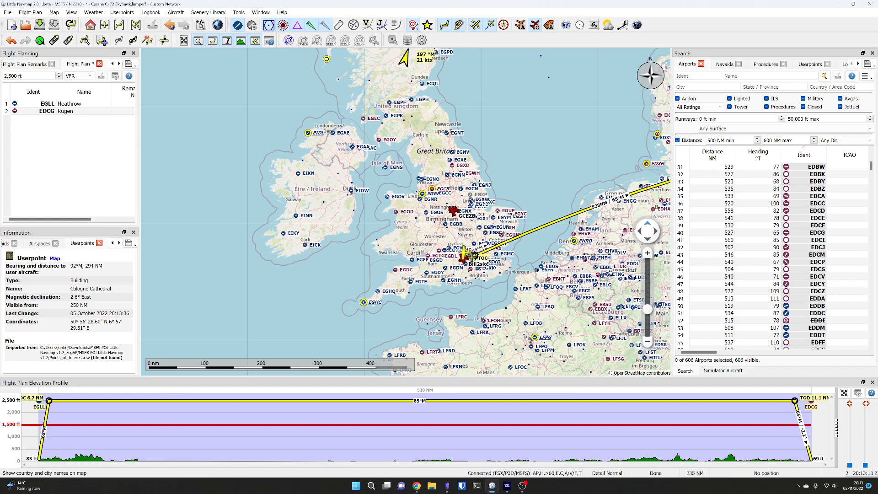
Demonstrate the minimum off-route altitude (MORA) grid across Great Britain and the North Sea, leaving it hidden.
scroll(429, 114, up, 3)
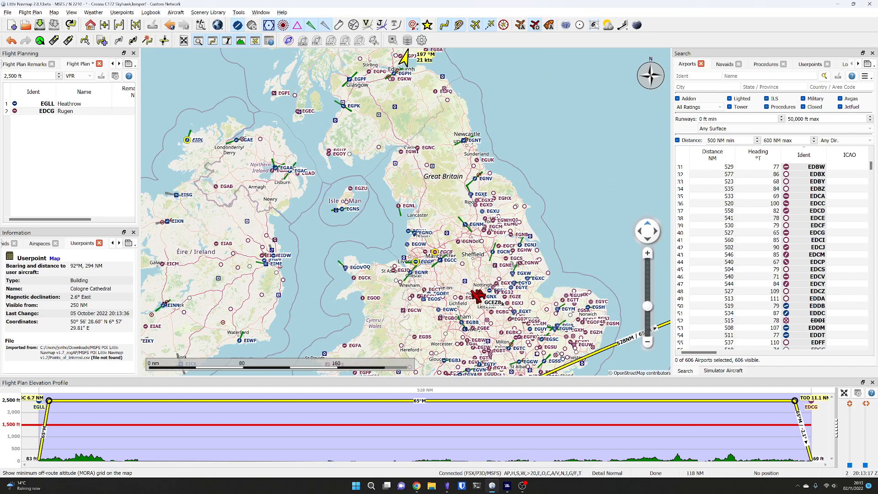
click(594, 25)
scroll(521, 120, down, 3)
drag(521, 119, 411, 98)
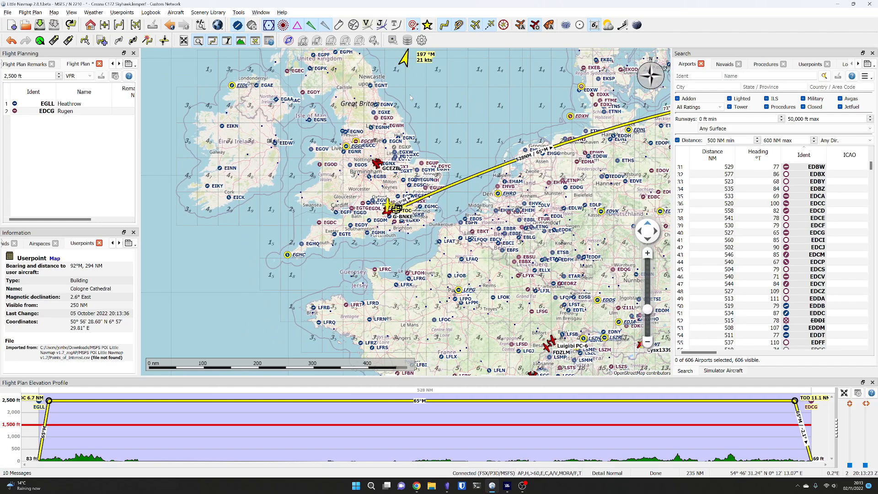
drag(459, 97, 413, 121)
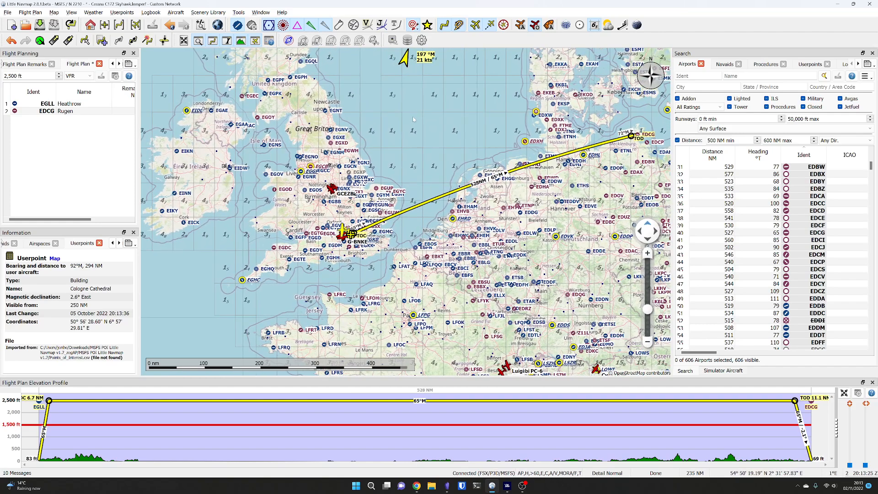
click(594, 24)
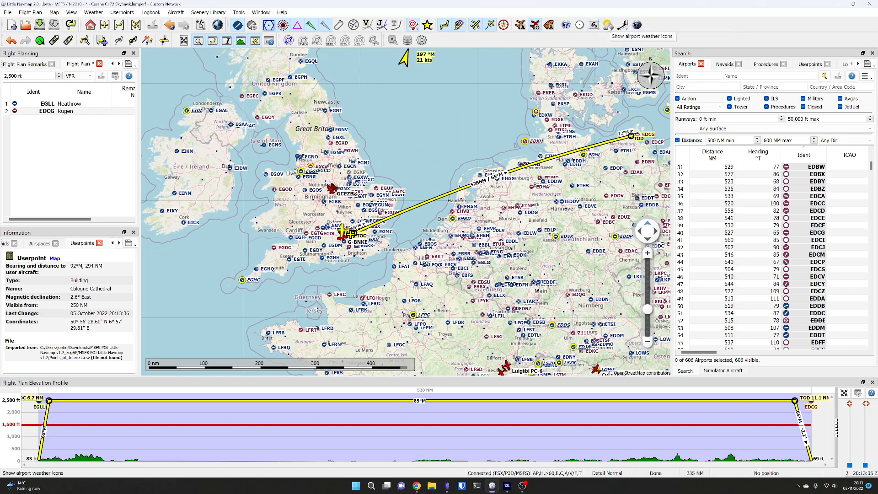
Show airport weather icons on the map and examine the airports around London, including London Biggin Hill (EGKB).
click(610, 27)
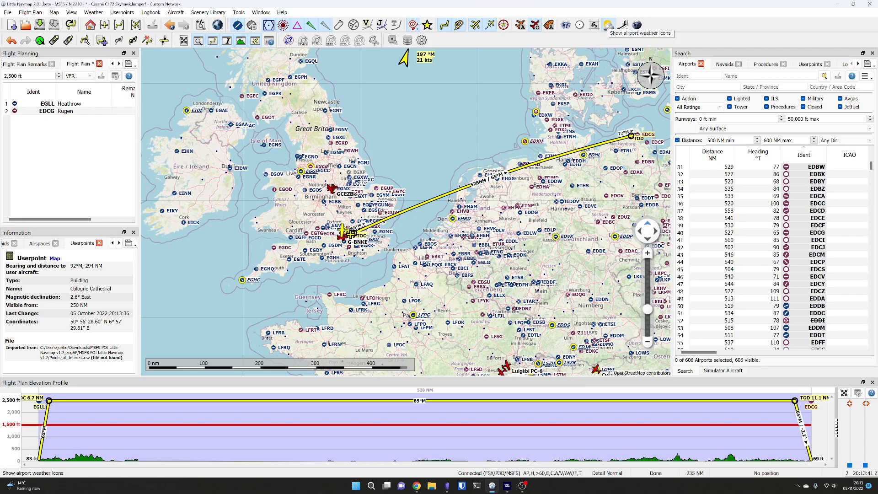
scroll(339, 236, up, 3)
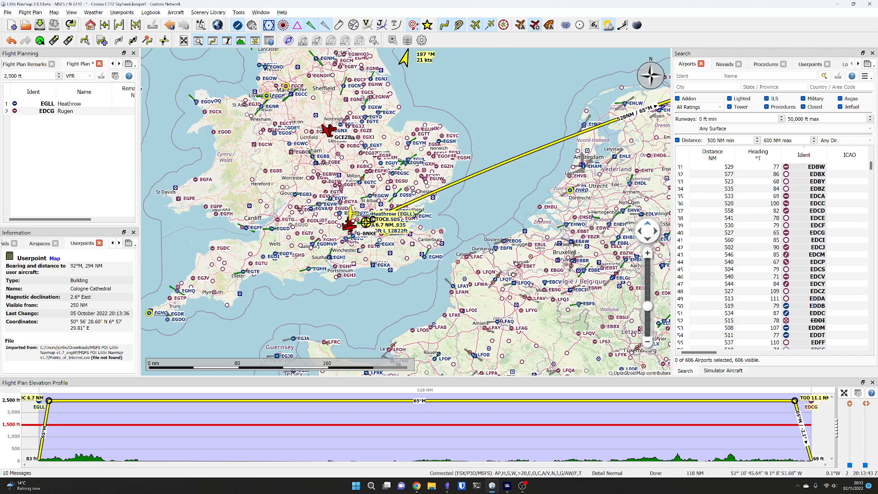
scroll(354, 221, up, 1)
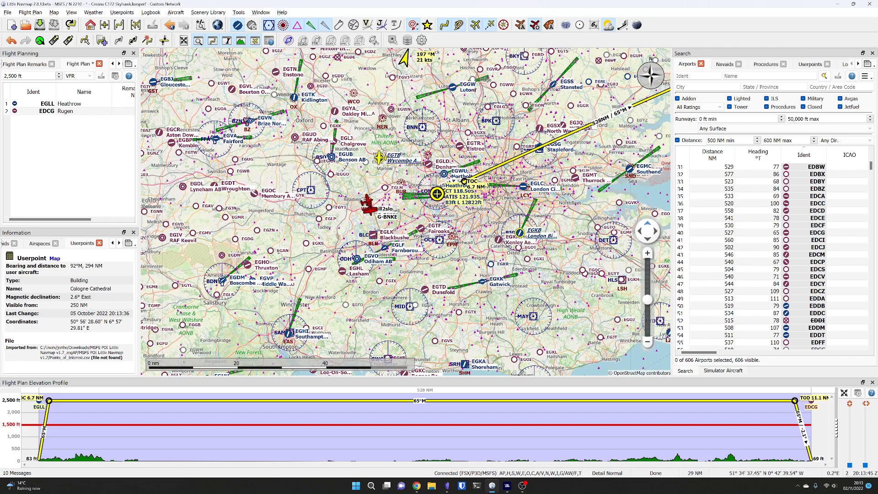
scroll(517, 228, up, 2)
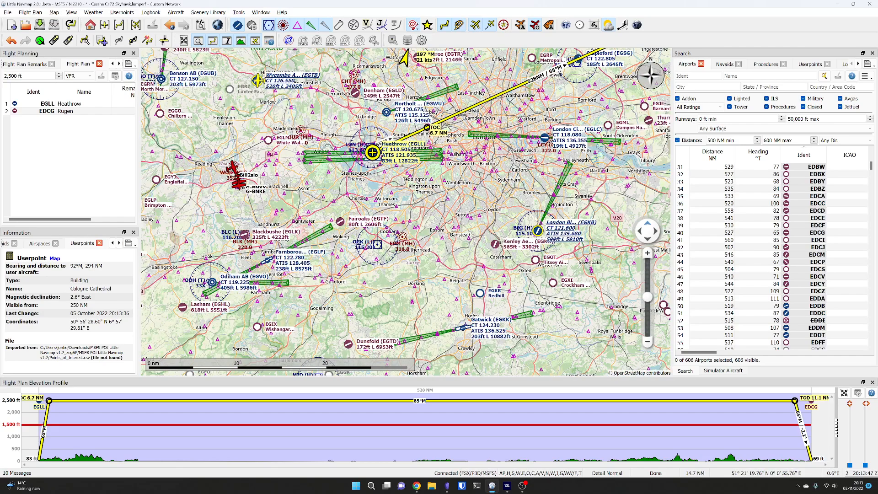
scroll(545, 227, up, 2)
scroll(488, 303, up, 1)
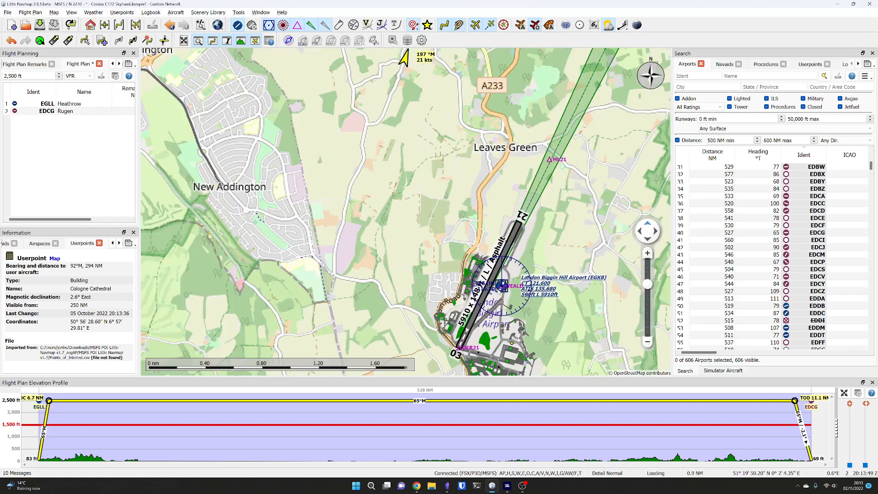
scroll(495, 294, down, 4)
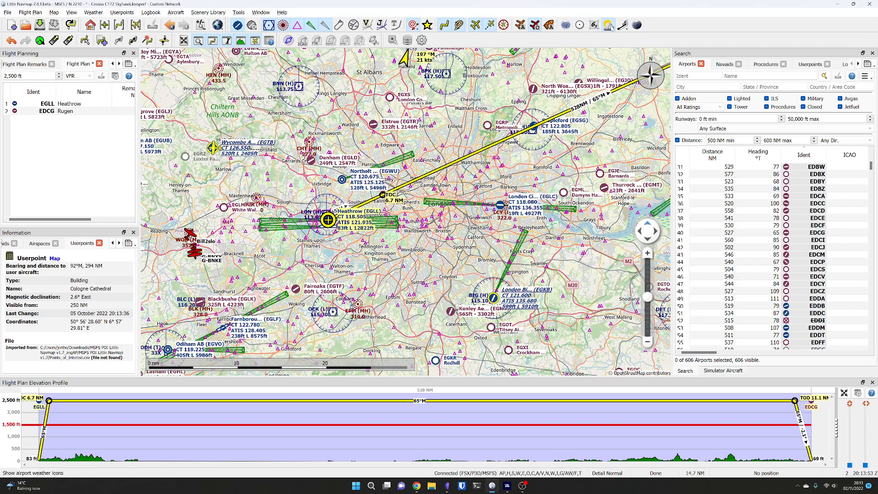
Show wind barbs at ground level across Great Britain and the North Sea, and switch them to the flight plan cruise altitude.
click(625, 26)
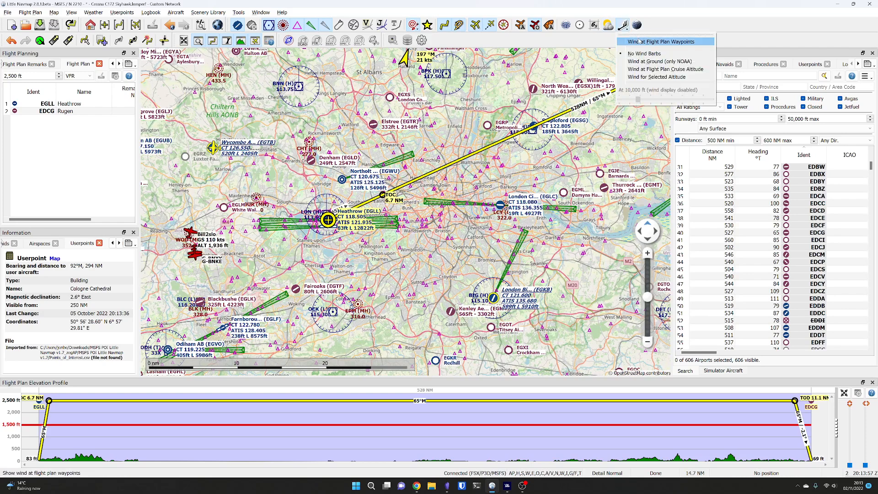
click(645, 69)
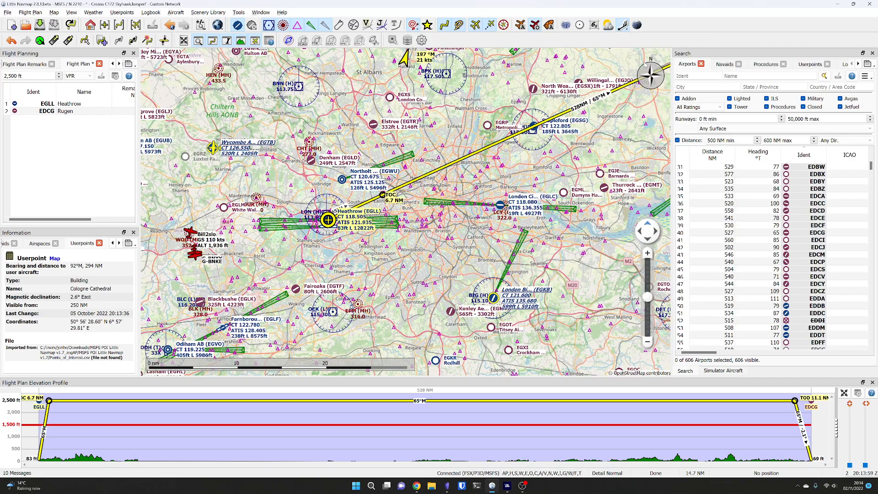
scroll(270, 206, down, 6)
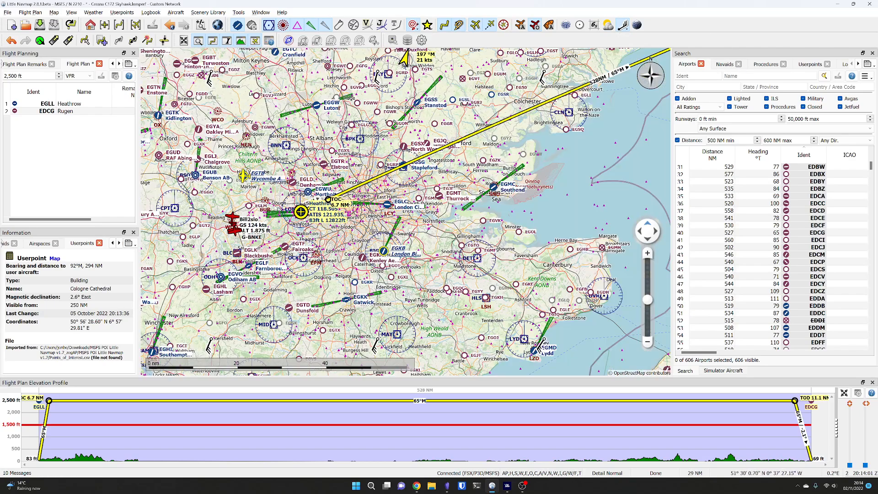
drag(270, 206, 369, 274)
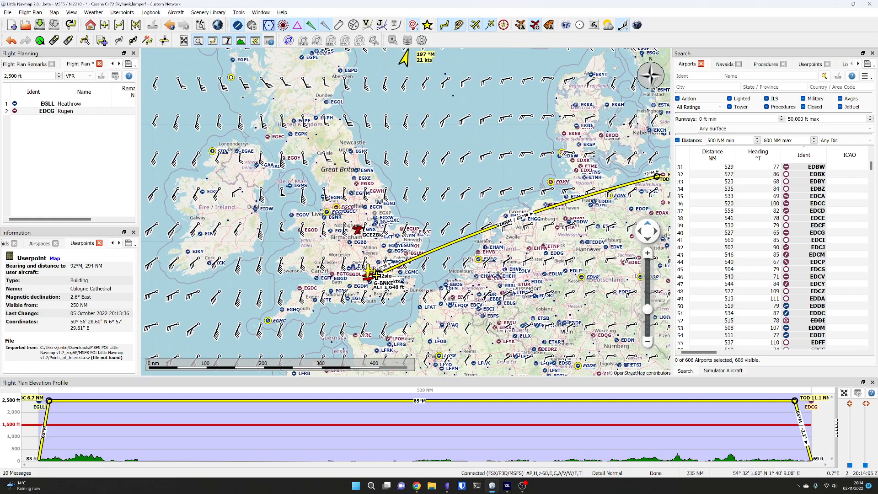
click(430, 156)
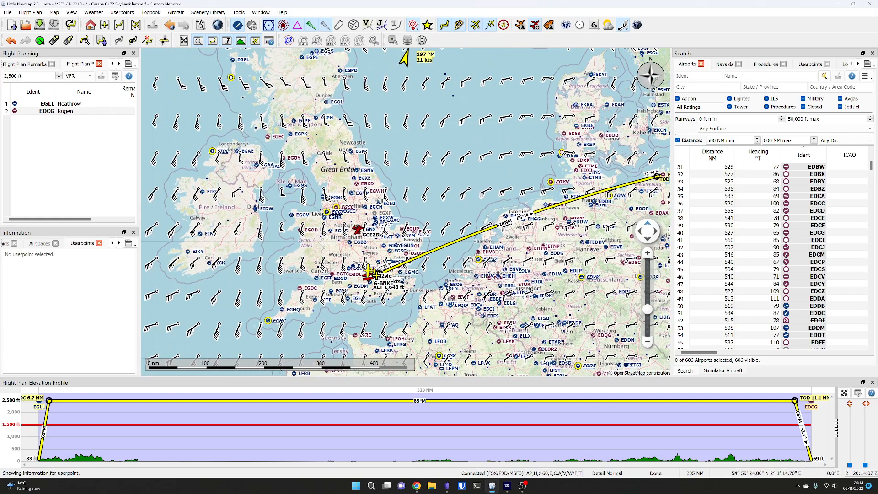
click(624, 25)
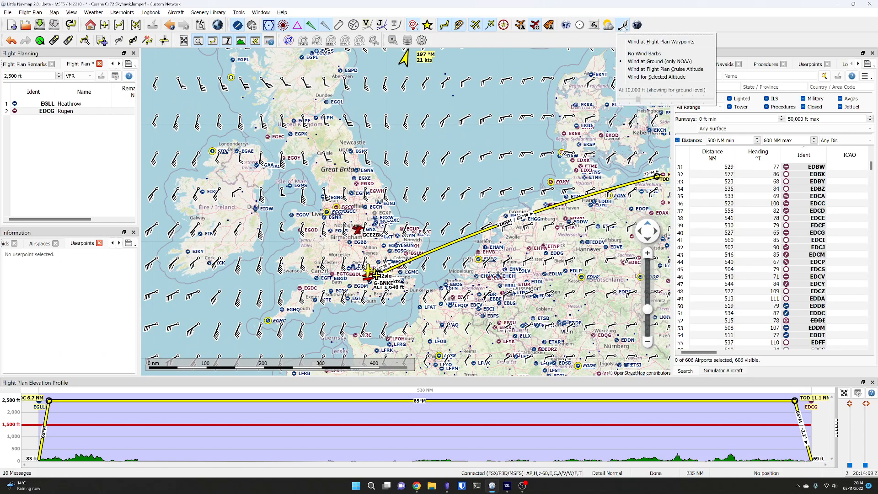
click(647, 69)
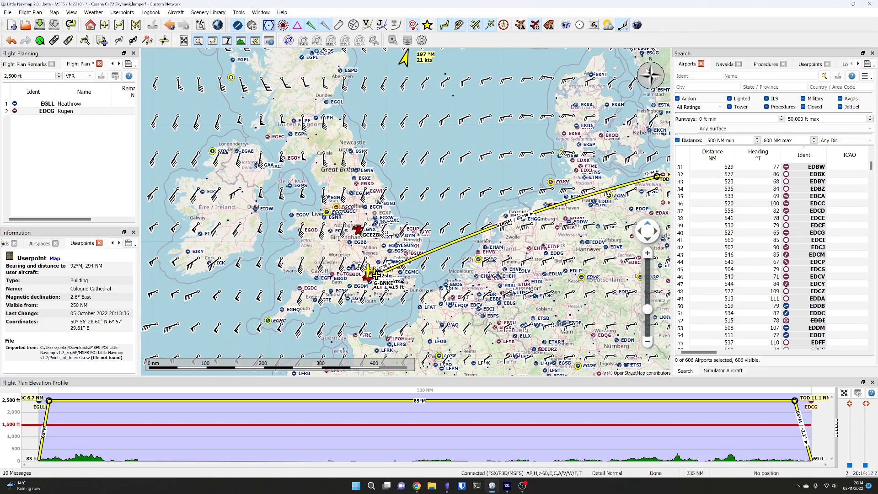
Open the wind level options for the map's wind barbs.
click(627, 30)
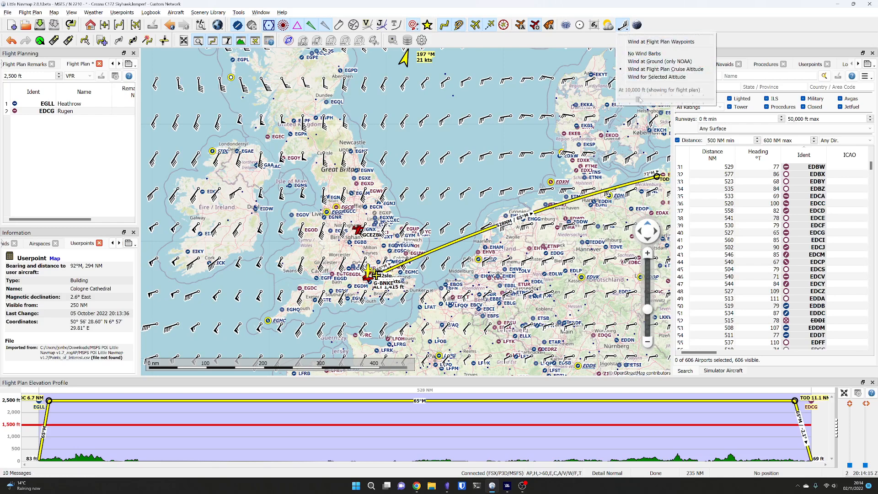
Show wind barbs for a selected altitude of 30,000 ft and examine them across the wider map.
click(649, 77)
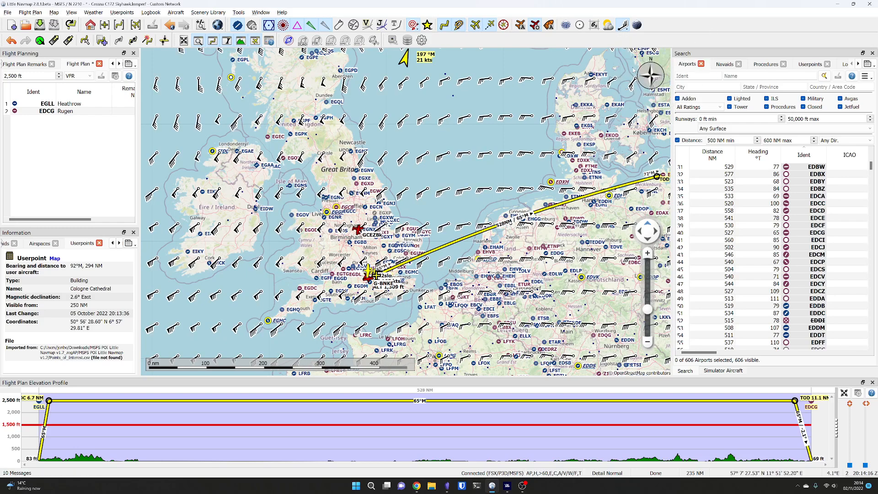
click(626, 28)
drag(637, 99, 682, 96)
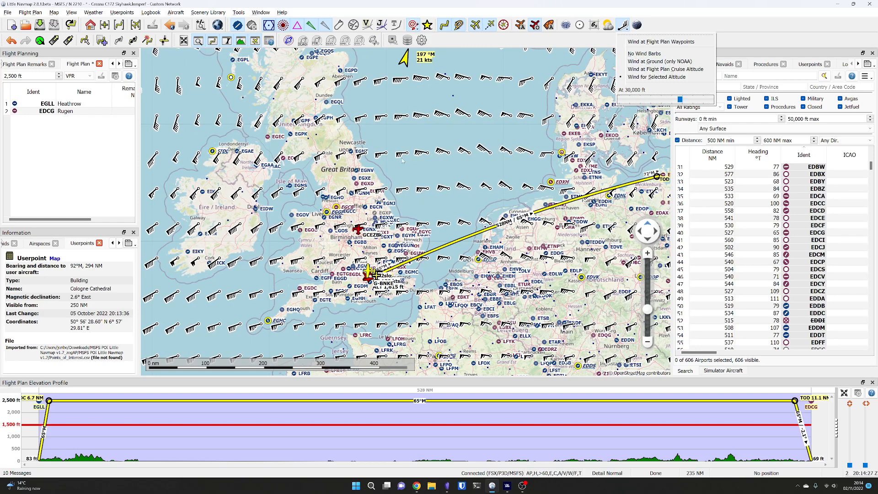
click(356, 170)
drag(357, 171, 515, 325)
scroll(403, 162, down, 1)
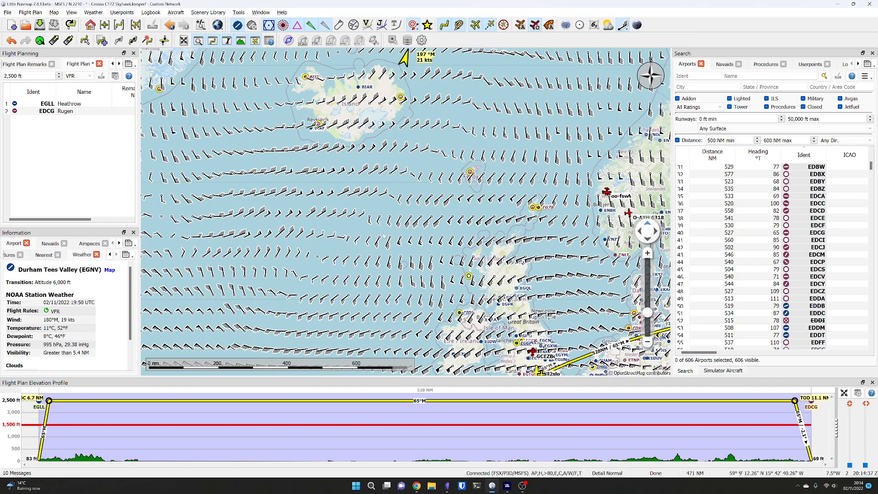
Remove all wind barbs from the map and return the view to Great Britain.
click(623, 25)
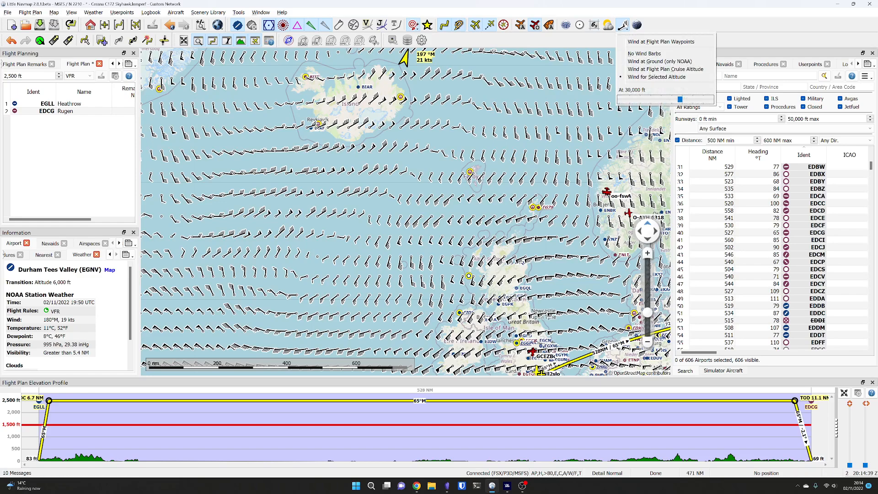
click(644, 54)
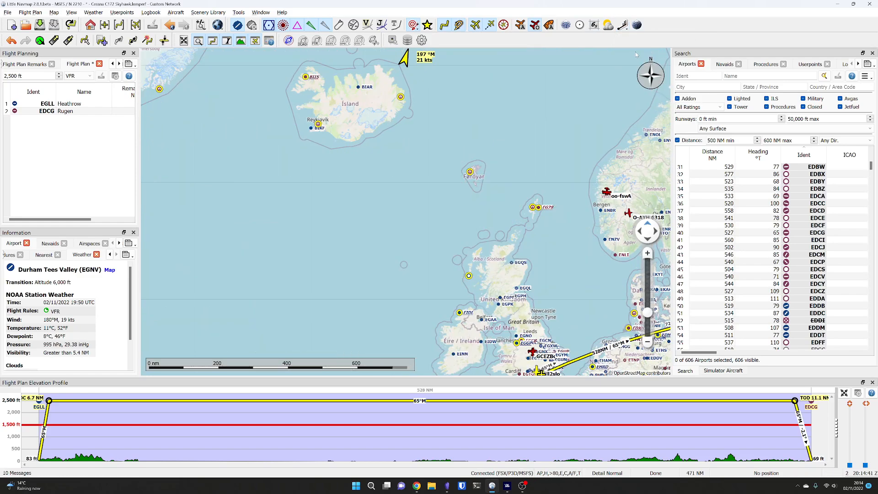
drag(500, 221, 393, 88)
scroll(416, 206, up, 2)
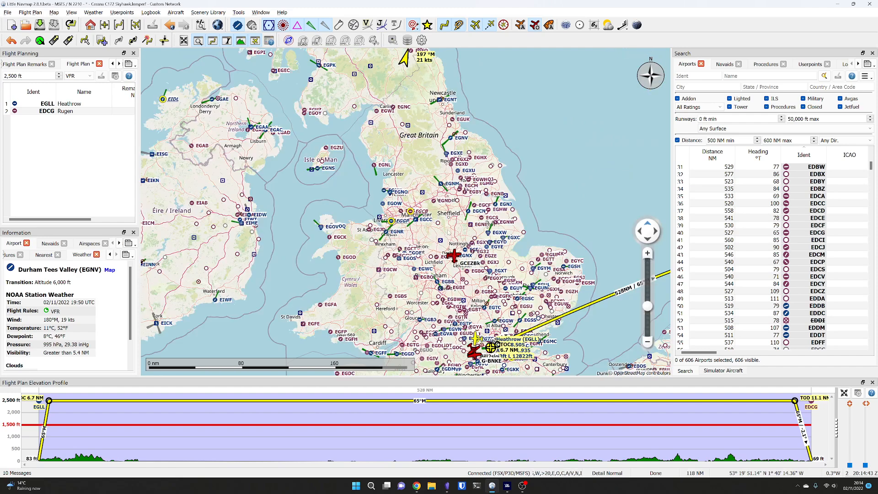
Enable sun shading on the globe and examine the day and night areas at world scale.
click(636, 28)
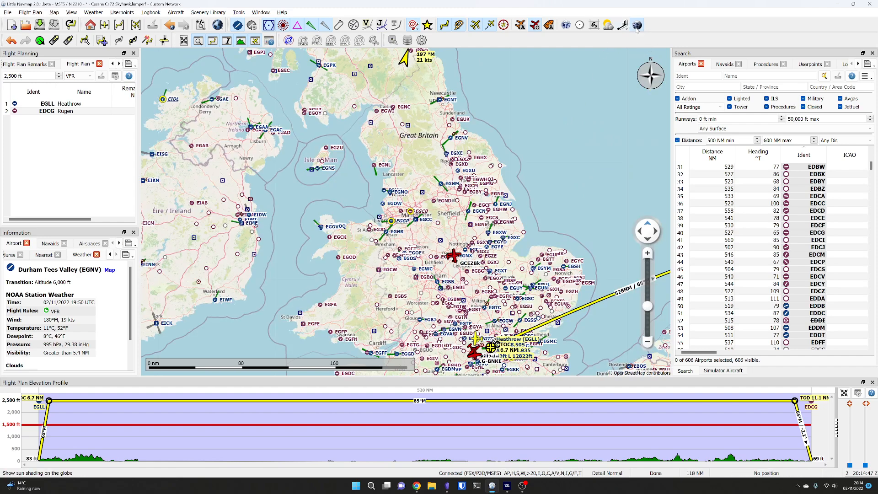
scroll(448, 222, down, 2)
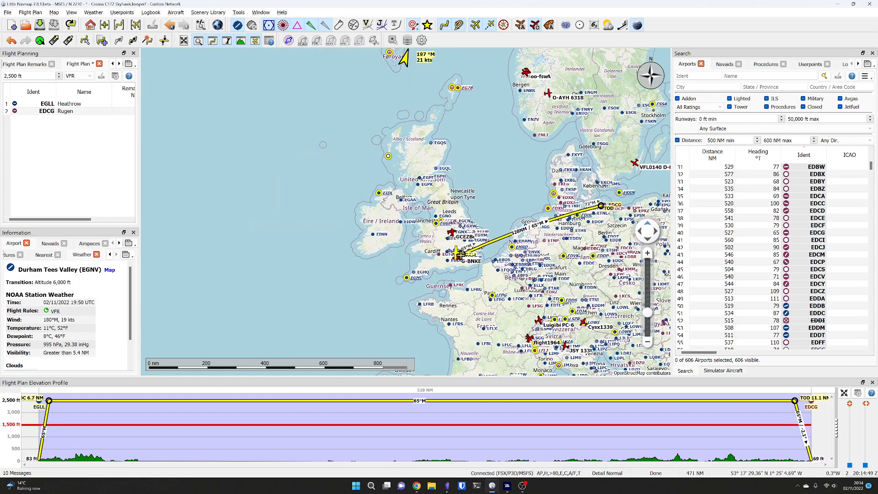
scroll(454, 226, down, 1)
scroll(456, 239, down, 1)
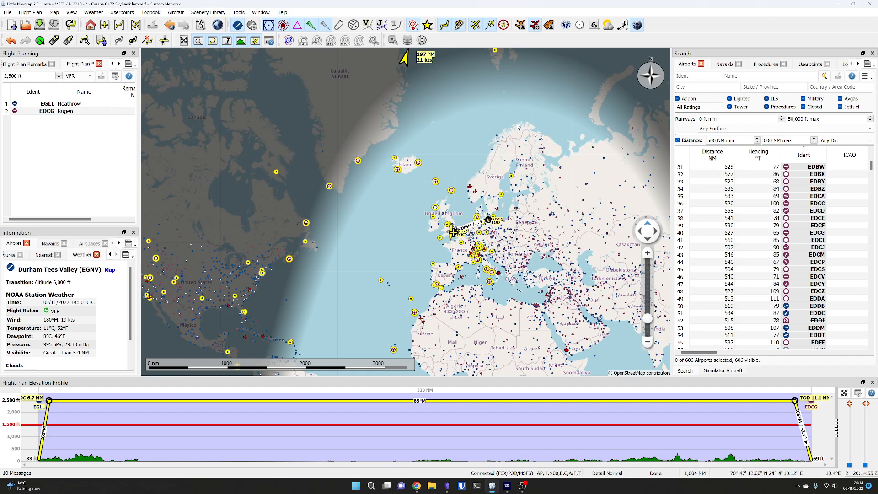
Switch the map to the spherical projection, and return it to the Mercator projection.
click(218, 25)
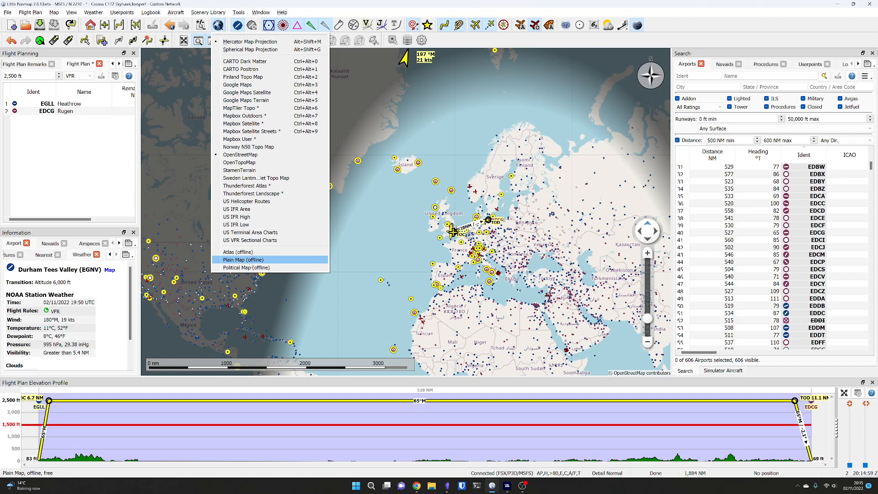
click(237, 50)
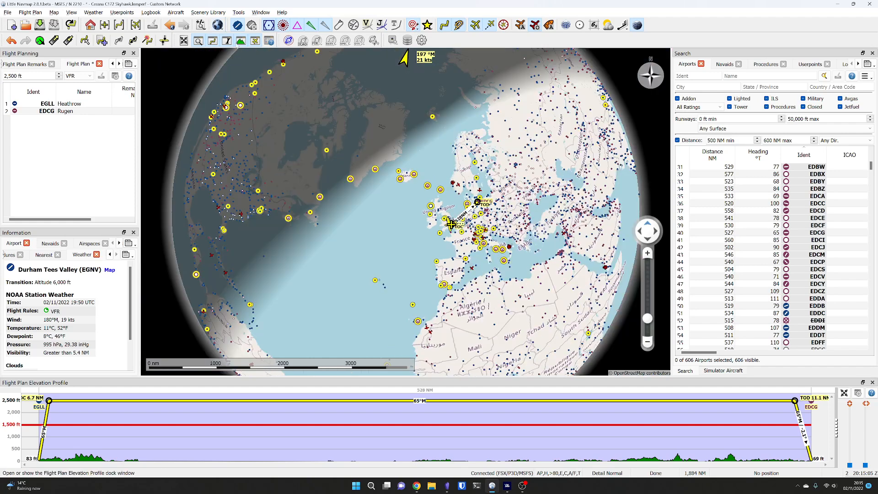
click(223, 29)
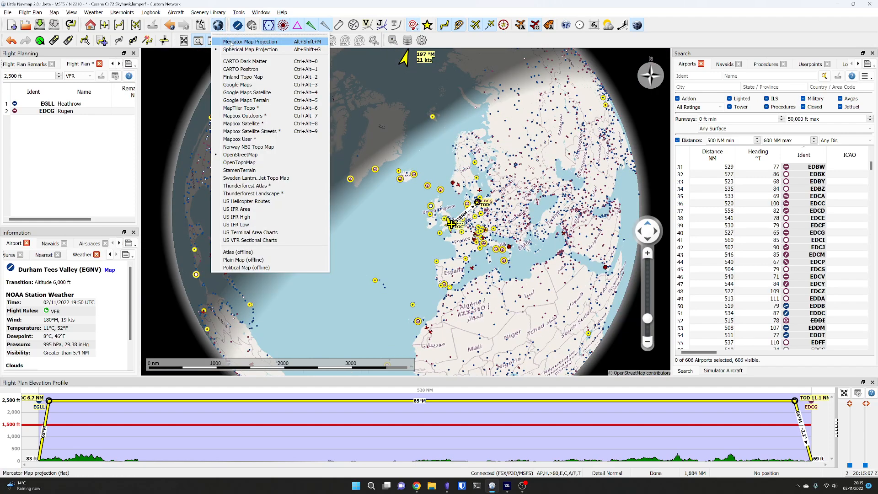
click(231, 42)
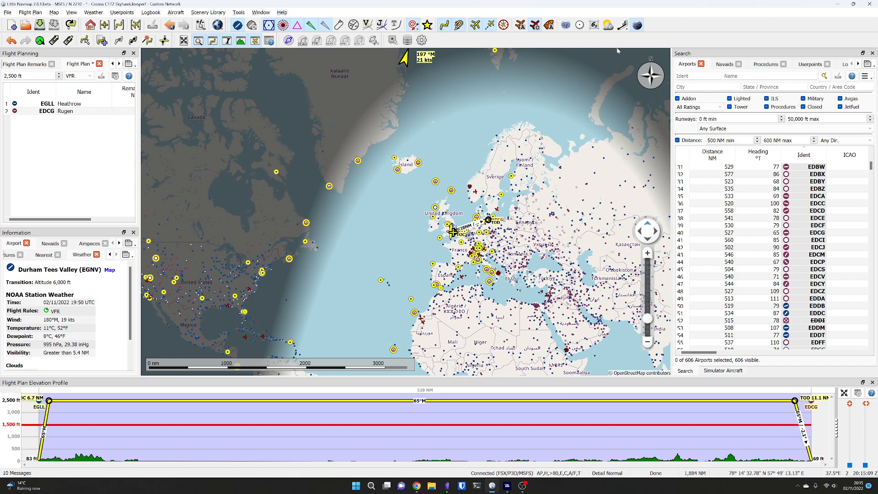
Turn off the sun shading and bring the map back to the Heathrow to Rugen route.
click(638, 26)
drag(396, 168, 350, 120)
scroll(404, 170, up, 5)
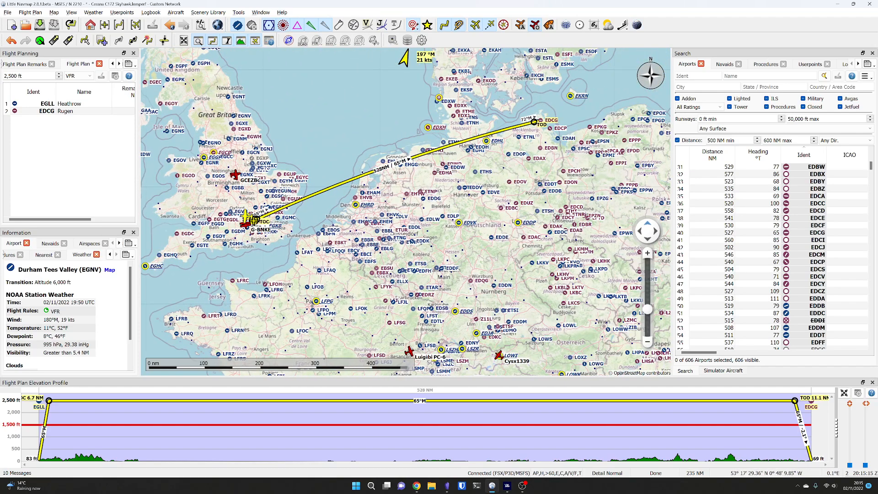
scroll(271, 196, up, 2)
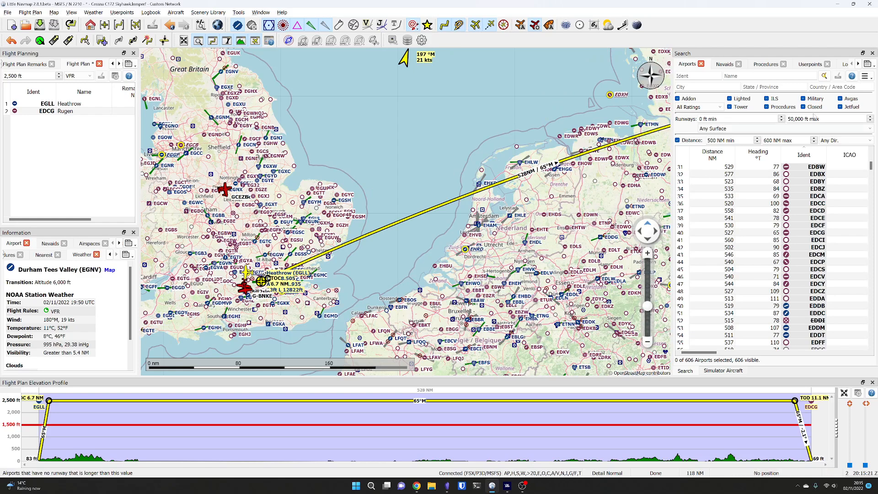
Close the Search and Simulator Aircraft windows to give the map more room.
click(873, 54)
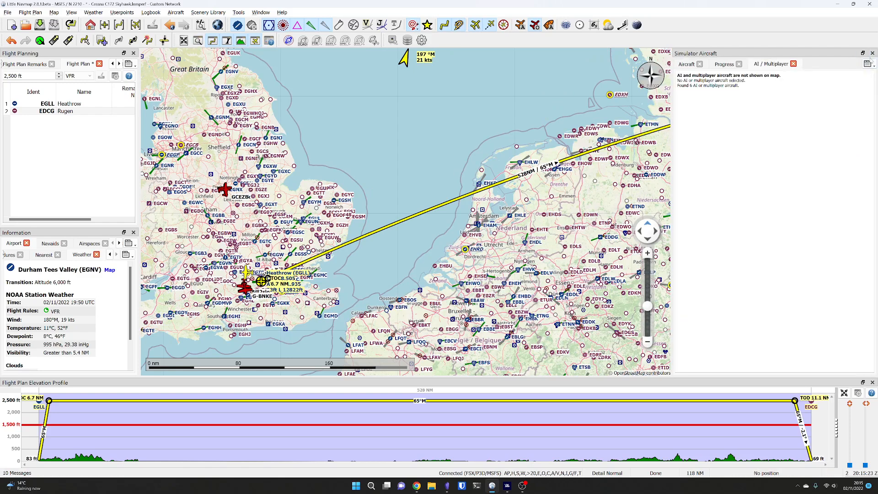
click(872, 53)
drag(510, 144, 401, 141)
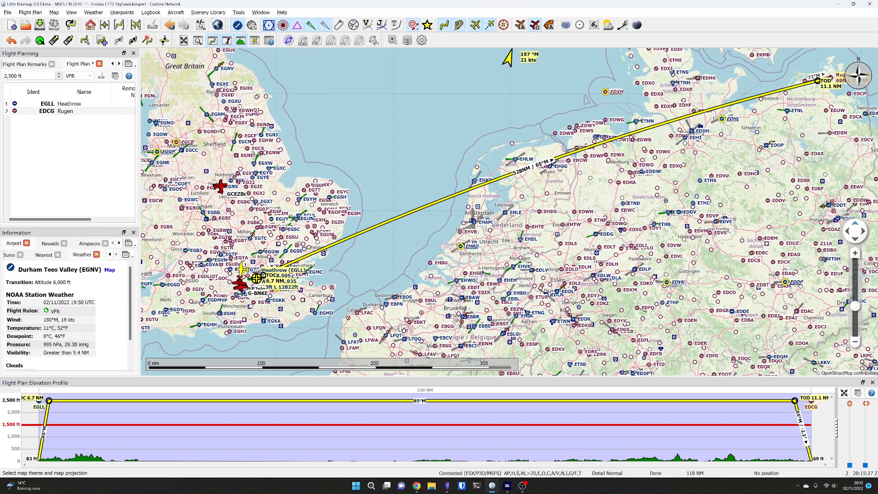
Start a new, empty flight plan and discard the unsaved changes to the current one.
click(175, 13)
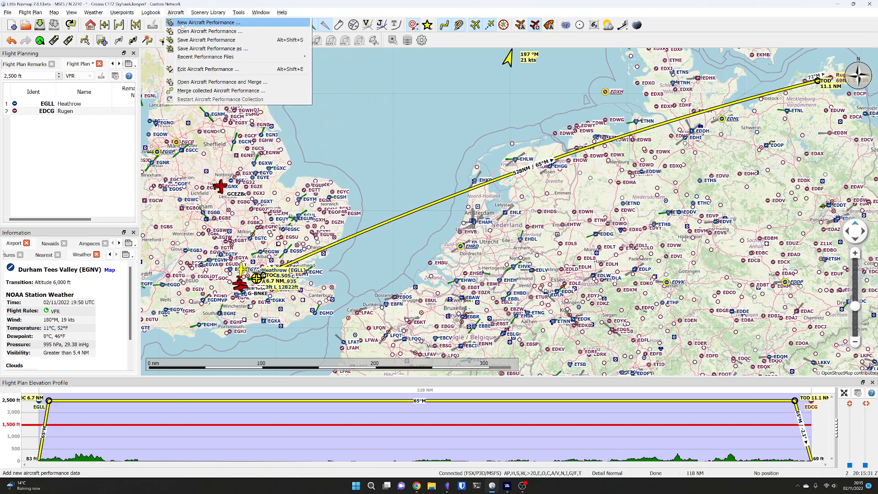
mouse_move(7, 12)
click(18, 33)
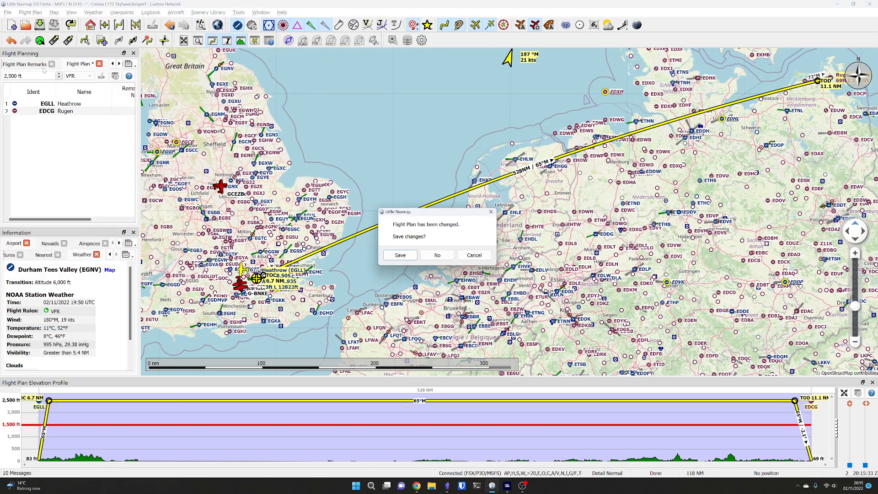
click(437, 256)
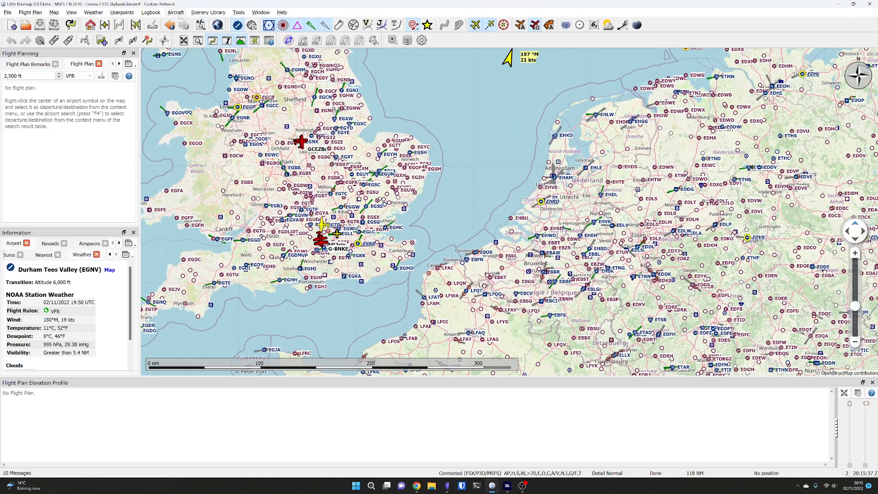
Load the Boeing 737 Max aircraft performance file, check its fuel report and return to the flight plan.
click(178, 13)
click(207, 32)
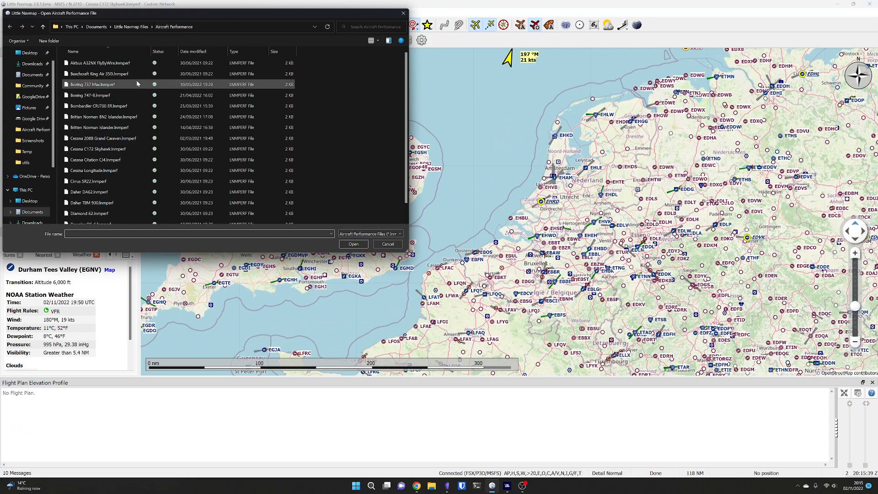
double_click(110, 86)
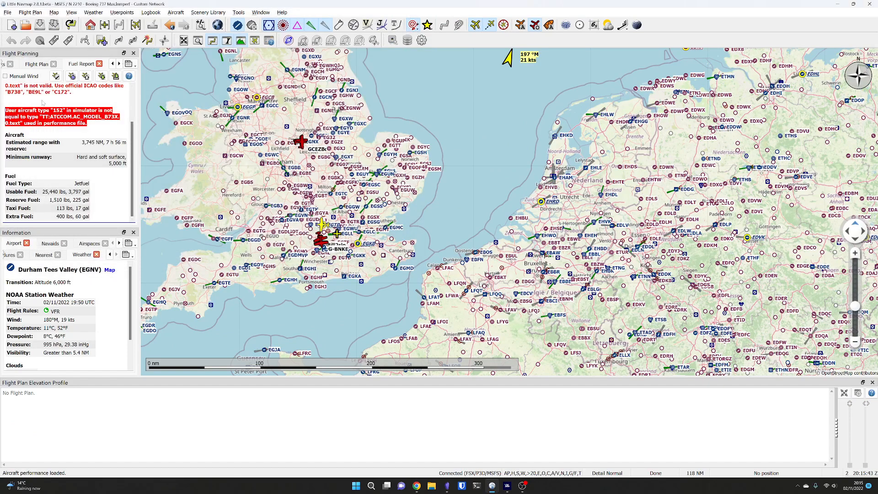
drag(132, 129, 132, 94)
click(112, 64)
click(73, 65)
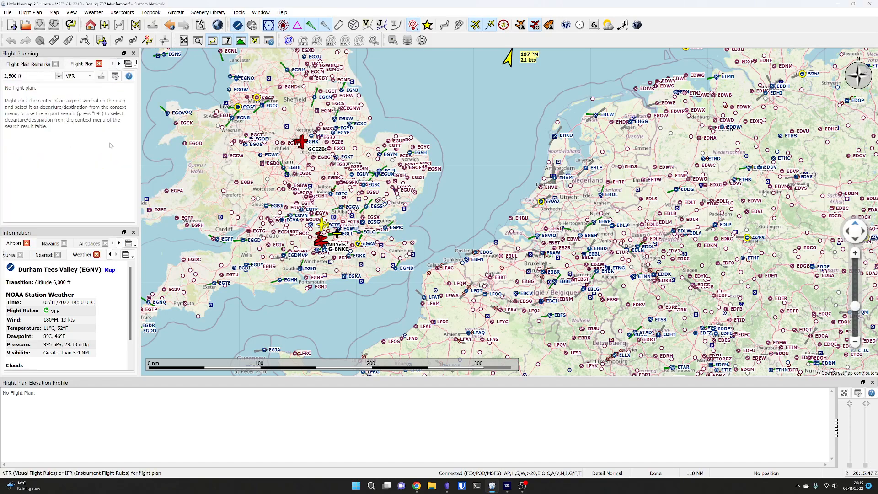
Set Heathrow (EGLL) as the departure airport of the flight plan.
scroll(337, 233, up, 4)
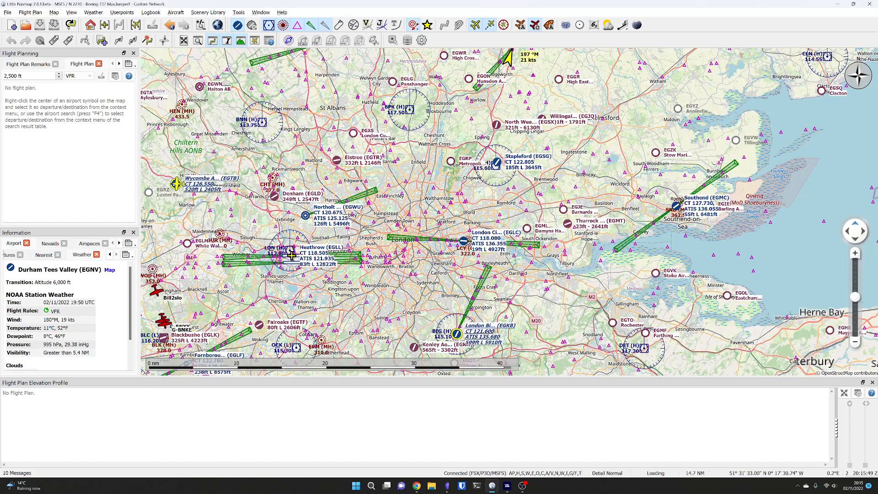
drag(382, 277, 446, 243)
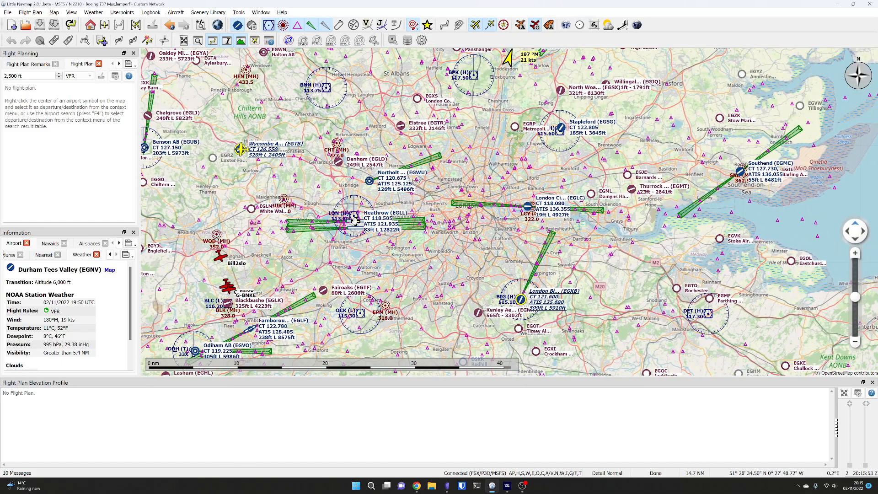
right_click(355, 221)
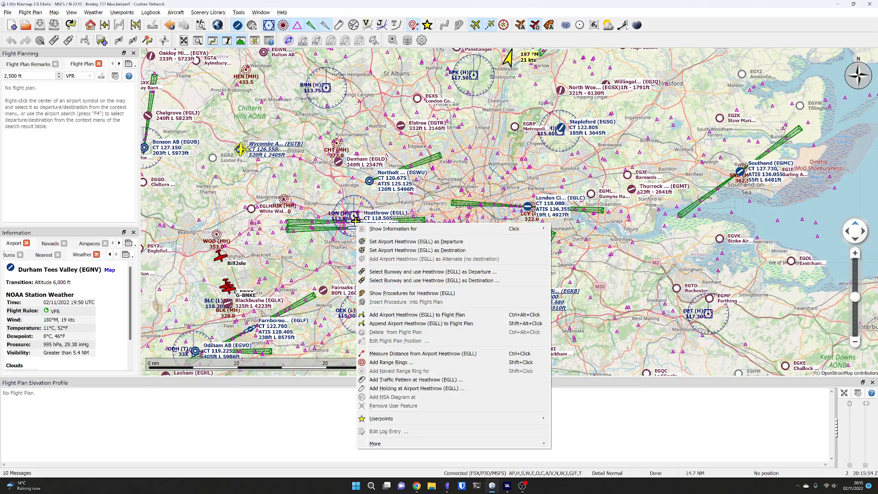
click(381, 242)
Set Nice Côte d'Azur (LFMN) on the south coast of France as the flight plan's destination.
scroll(380, 242, down, 6)
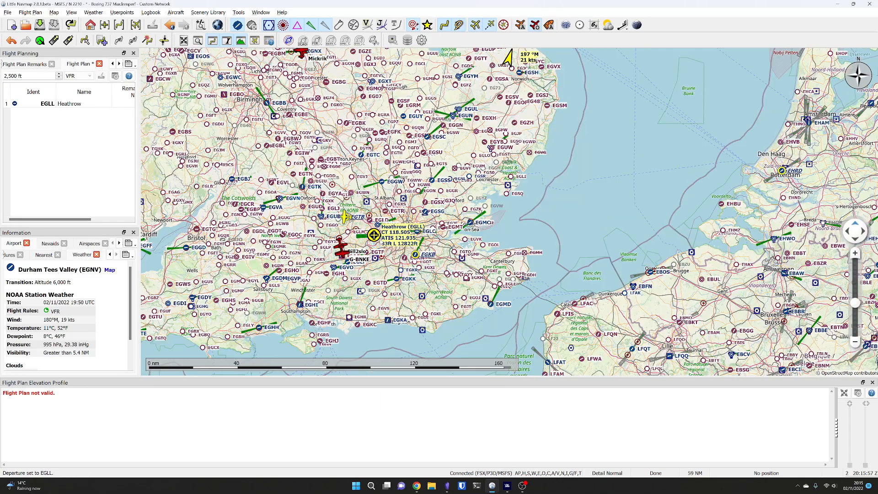
drag(340, 105, 236, 28)
drag(375, 270, 370, 119)
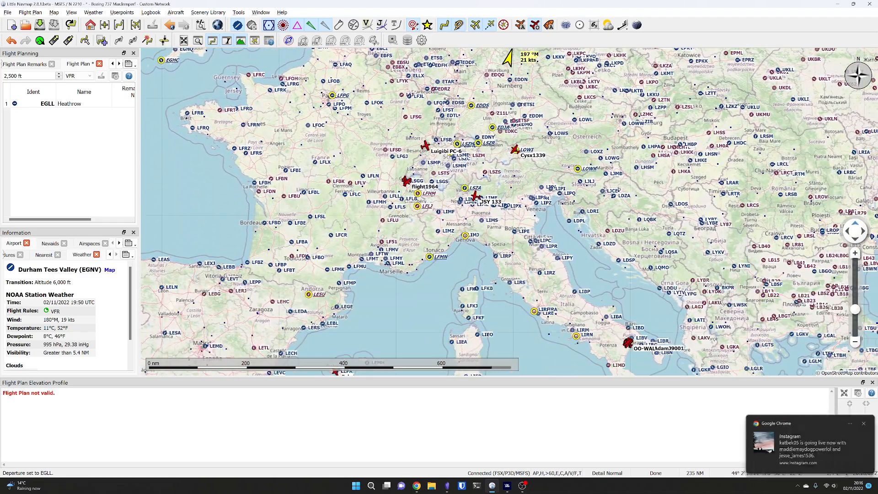
scroll(391, 269, up, 1)
scroll(392, 268, up, 1)
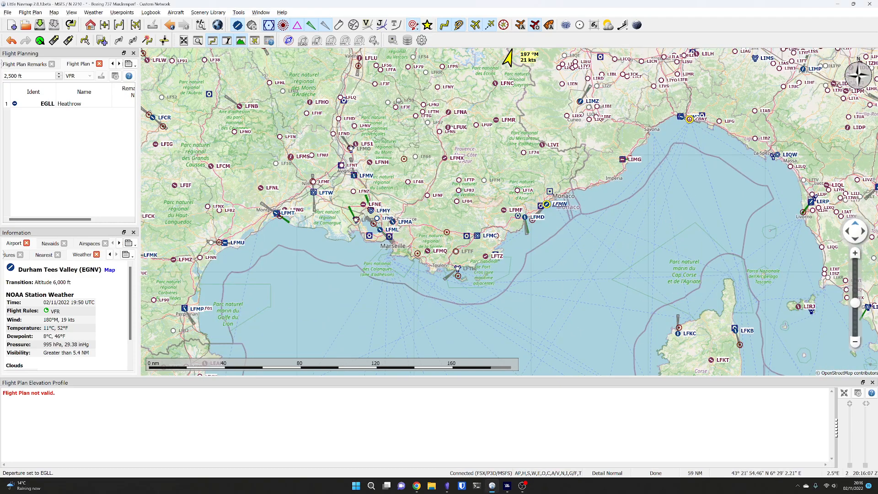
scroll(541, 205, up, 2)
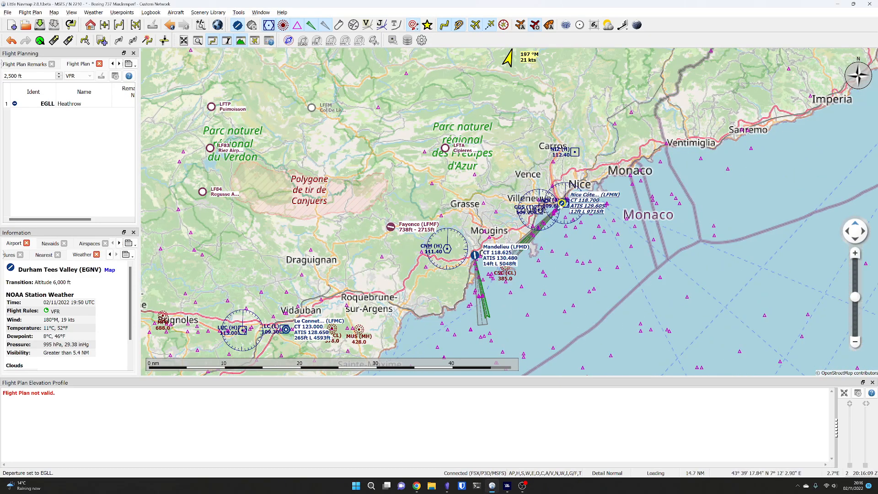
right_click(562, 204)
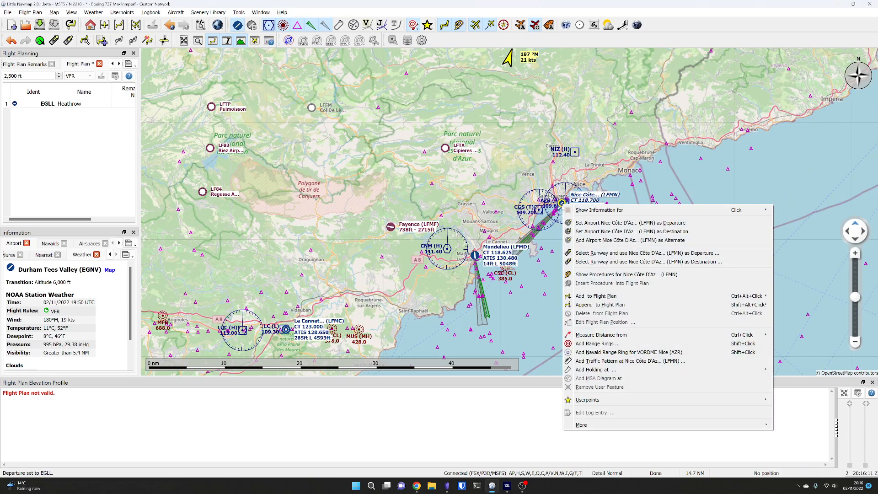
click(596, 232)
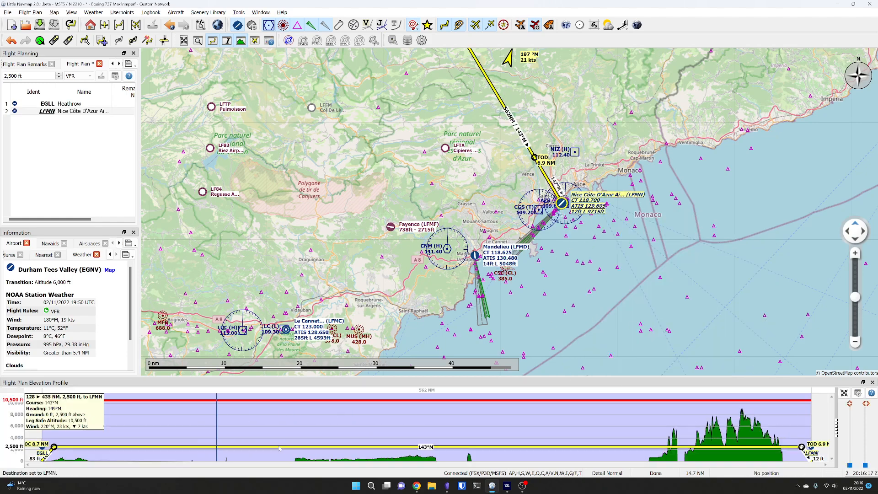
Change the flight plan type to IFR and set its cruise altitude to 30,000 ft.
click(78, 76)
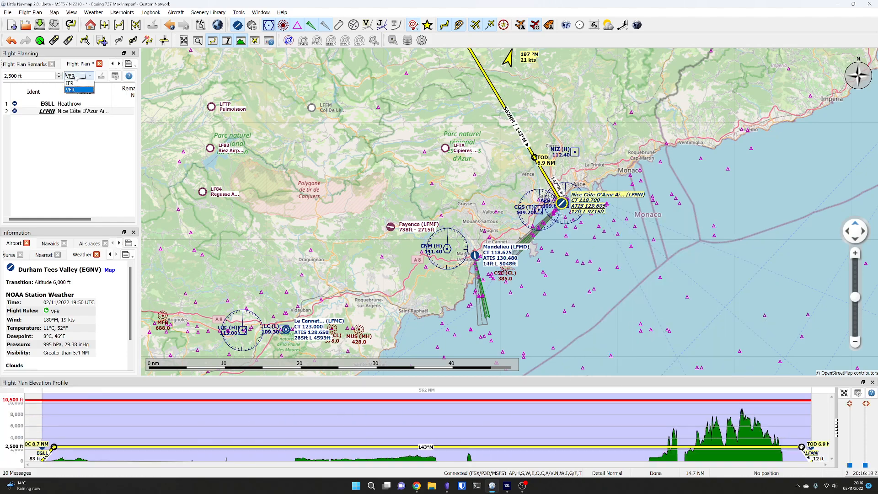
click(78, 83)
key(shift+Tab)
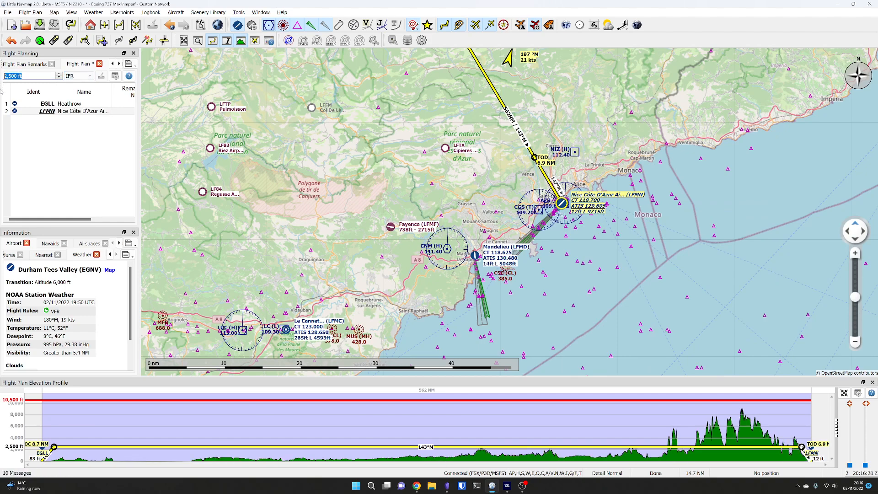
text(30000)
key(Return)
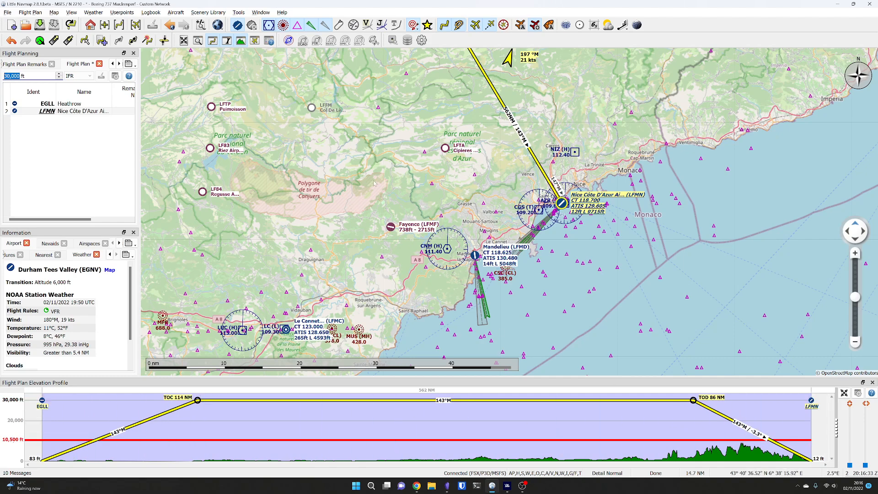
Find Heathrow (EGLL) on the map and show its departure procedures.
scroll(369, 201, down, 5)
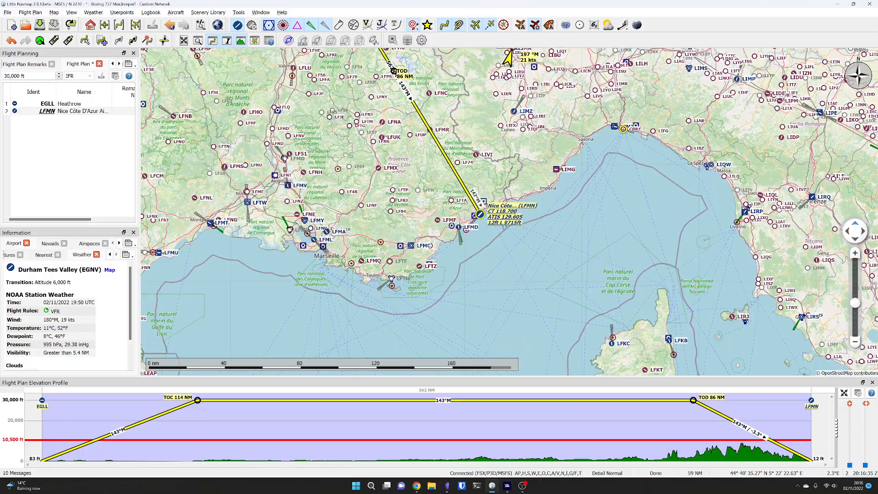
drag(311, 82, 420, 255)
drag(325, 99, 450, 320)
scroll(361, 146, down, 3)
drag(321, 91, 337, 127)
drag(284, 59, 345, 193)
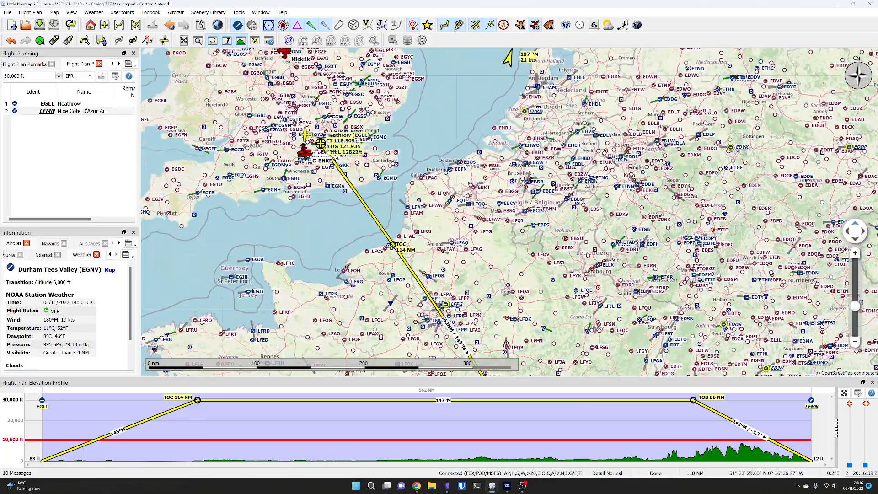
scroll(321, 143, up, 12)
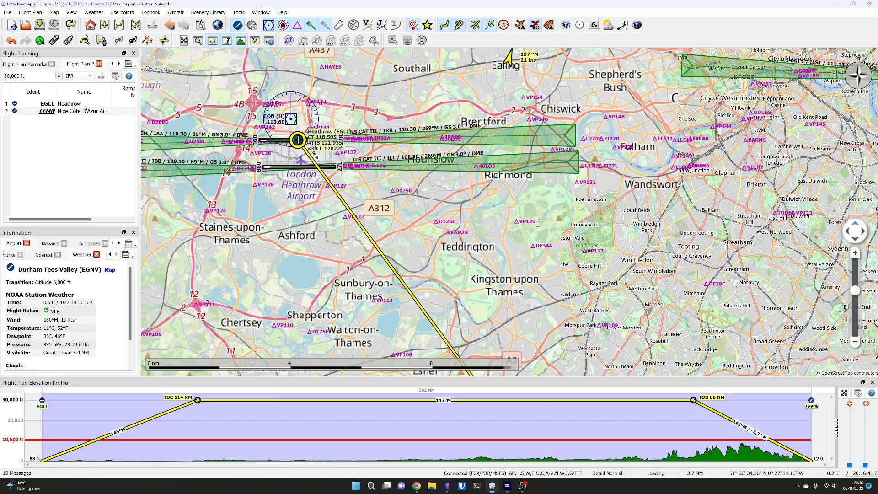
right_click(300, 142)
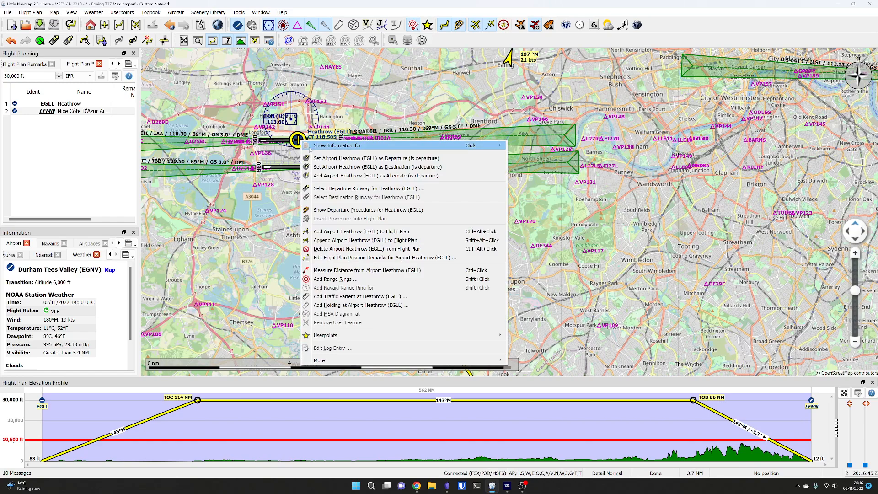
click(337, 211)
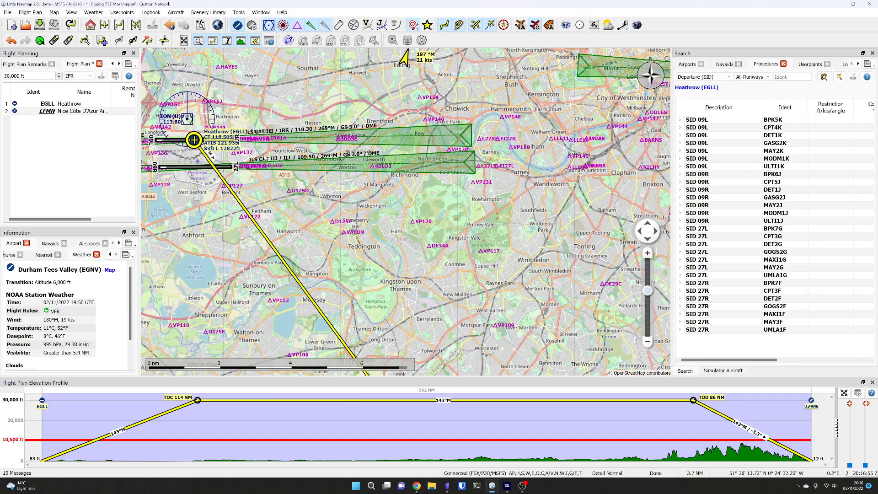
Preview the runway 27R departure procedure BPK7F on the map and examine its route around Heathrow.
drag(219, 154, 325, 158)
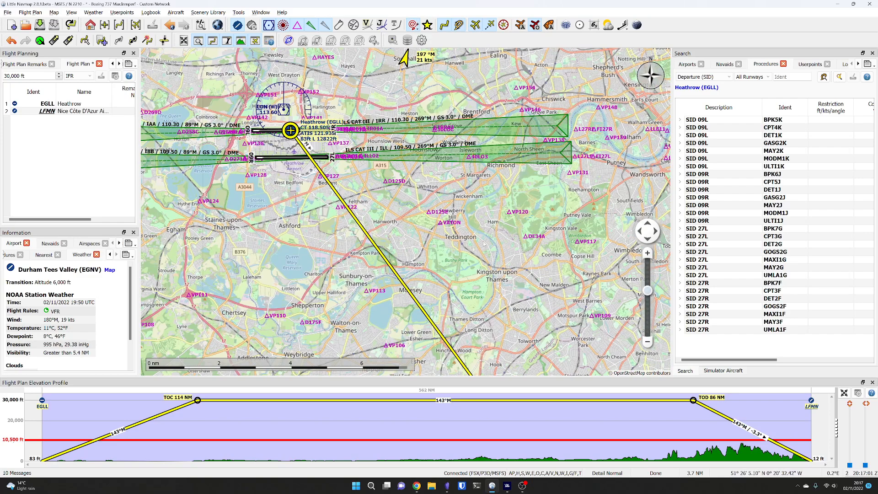
click(708, 283)
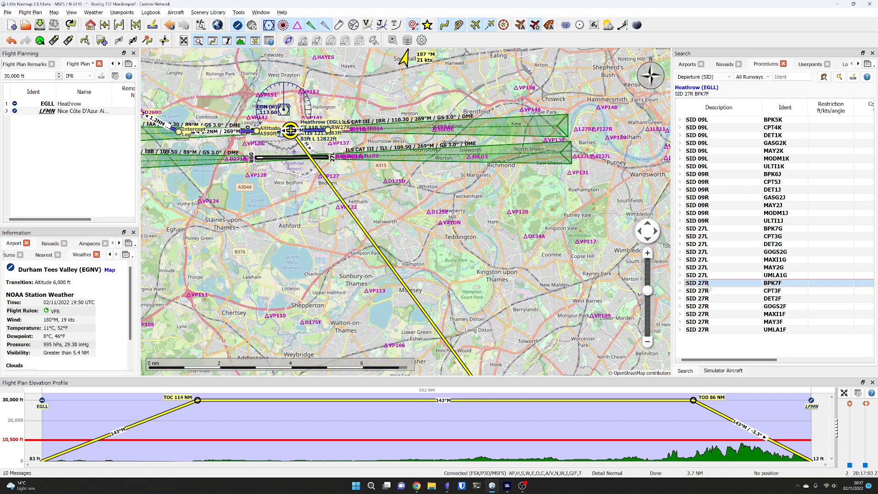
scroll(367, 269, down, 3)
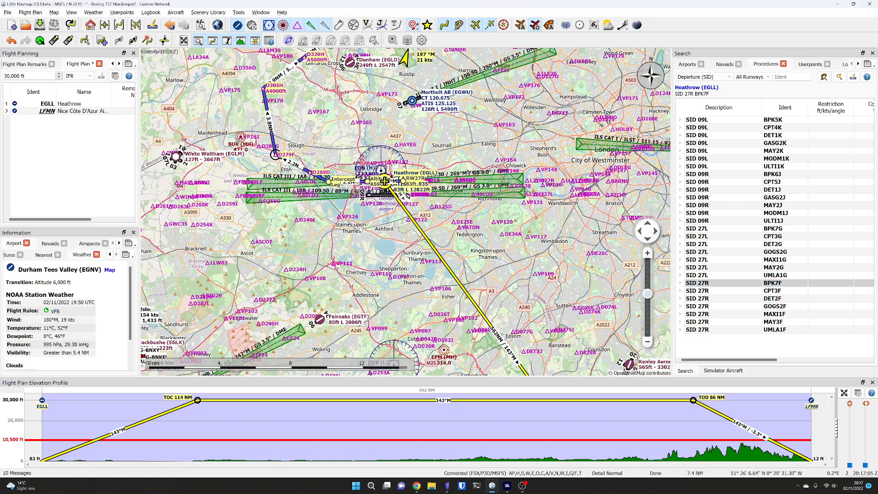
scroll(366, 269, down, 4)
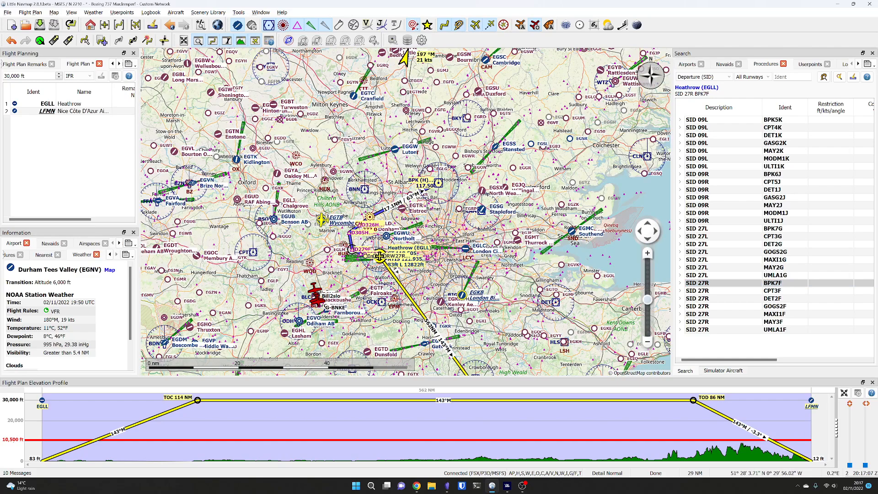
drag(373, 241, 365, 211)
scroll(406, 211, up, 1)
scroll(406, 211, down, 1)
Compare the other runway 27R departures and insert SID DET2F into the flight plan.
click(699, 292)
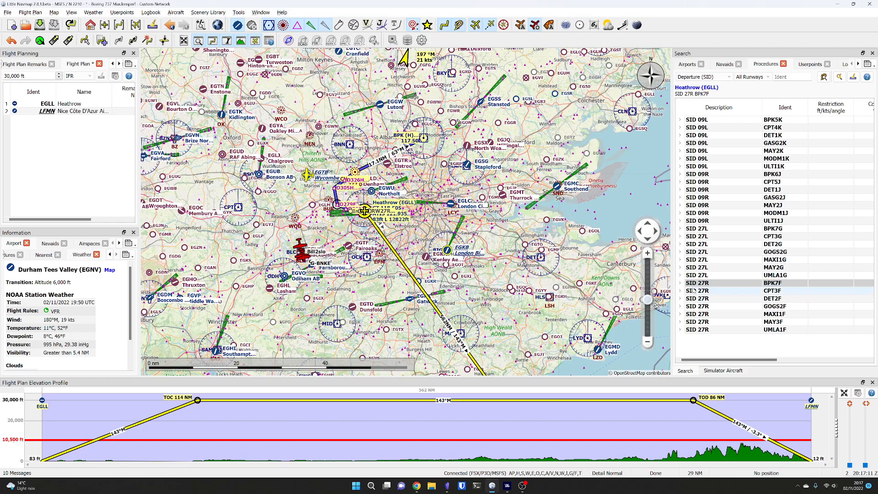
click(707, 298)
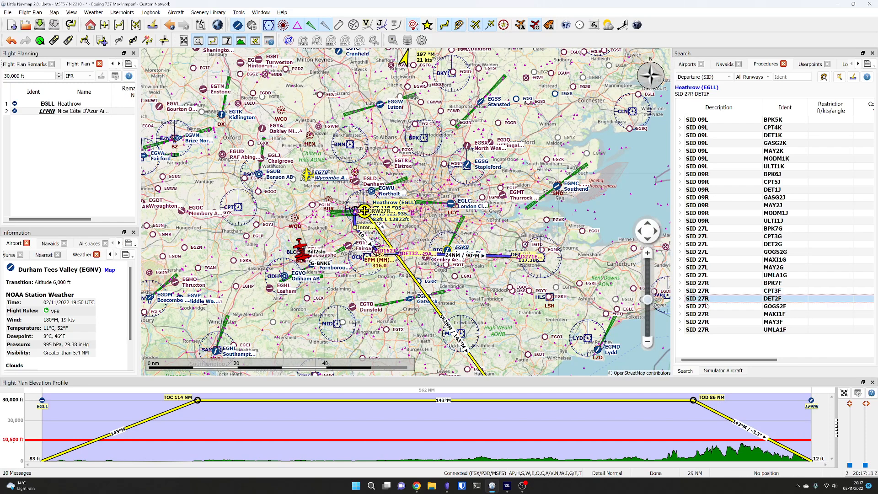
click(707, 306)
click(707, 300)
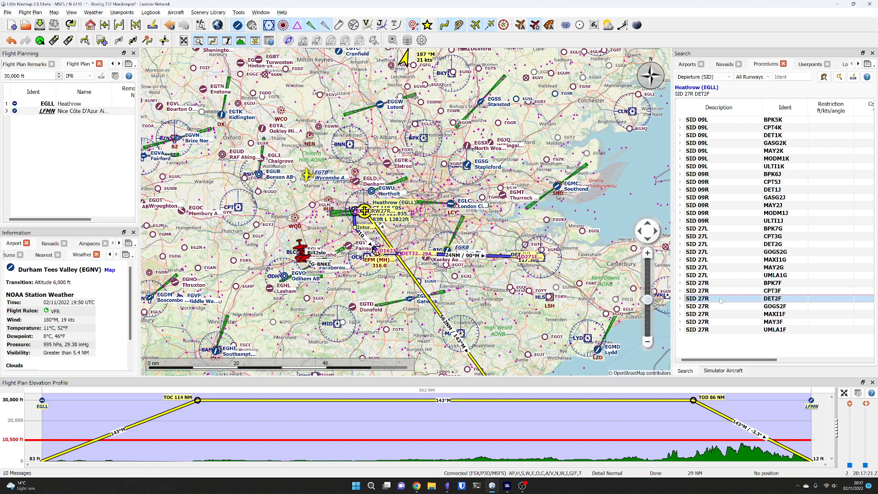
right_click(721, 301)
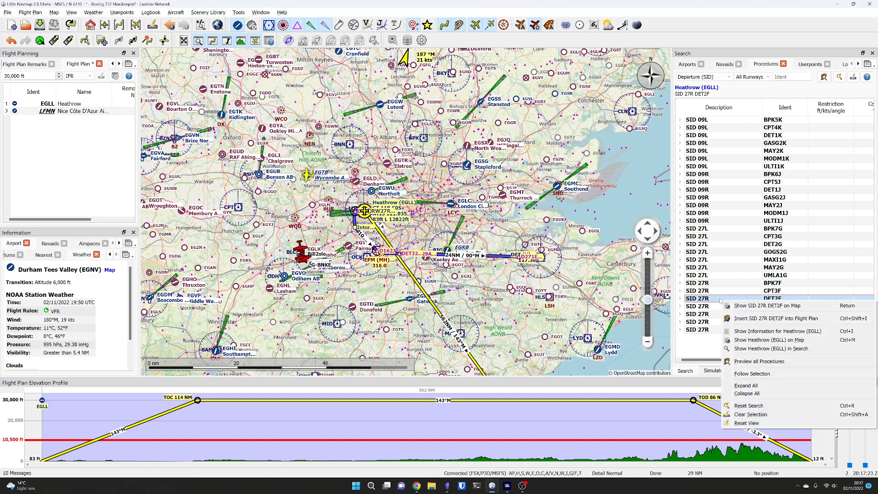
click(737, 319)
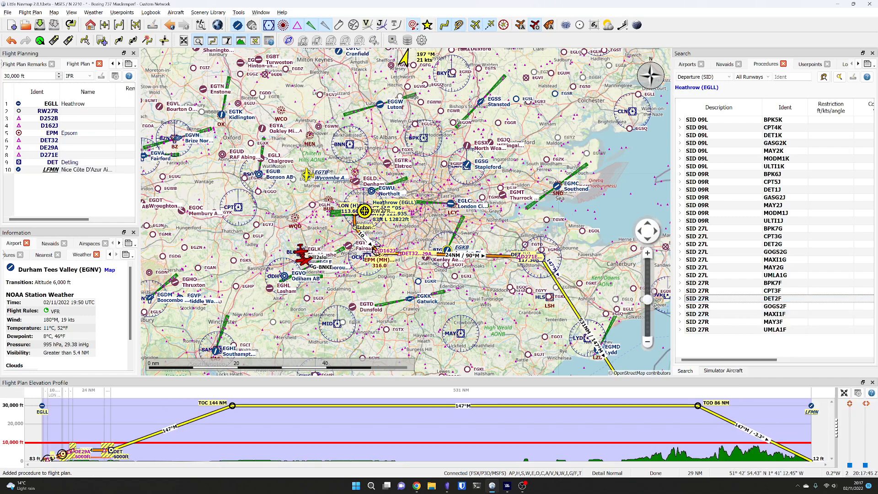
Widen the flight plan table and show the Procedure, Airway or Procedure and Restriction columns, hiding Remaining NM and Leg Time.
drag(139, 220, 279, 220)
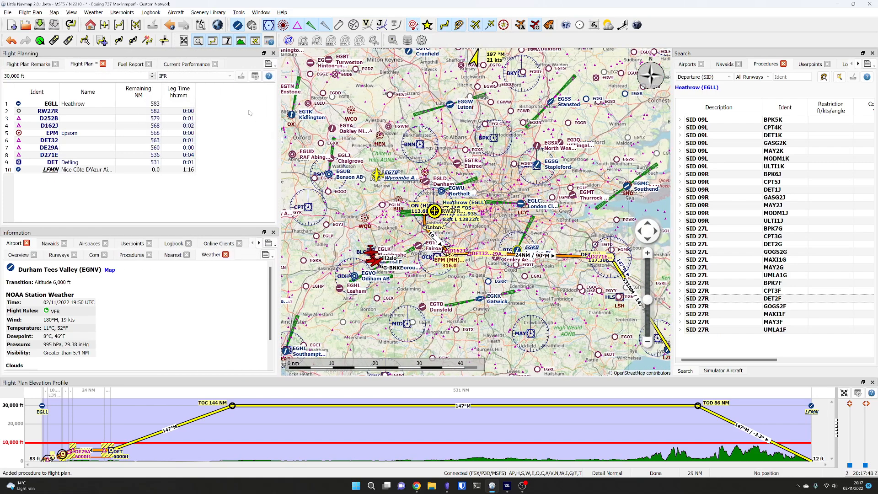
click(256, 77)
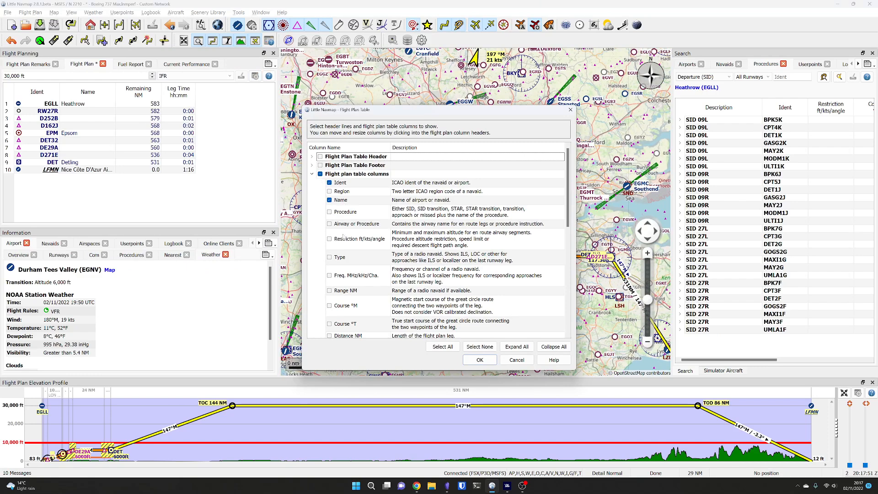
scroll(343, 237, down, 3)
click(330, 251)
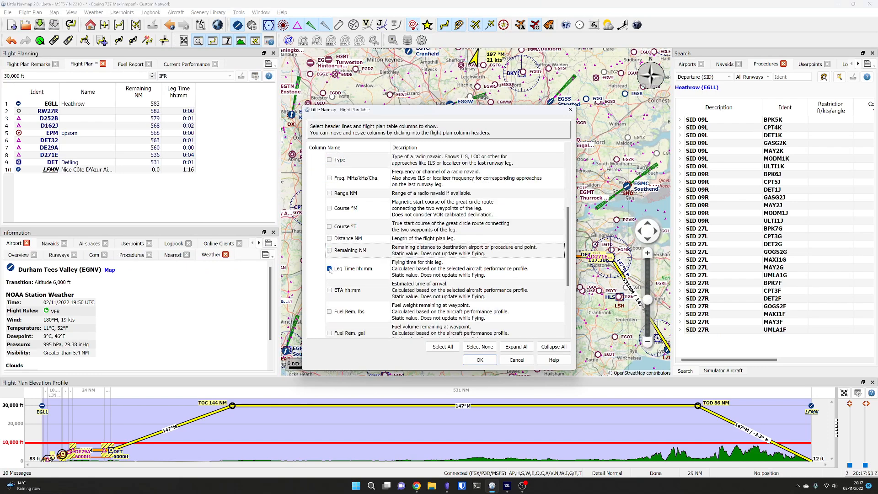
scroll(359, 254, up, 3)
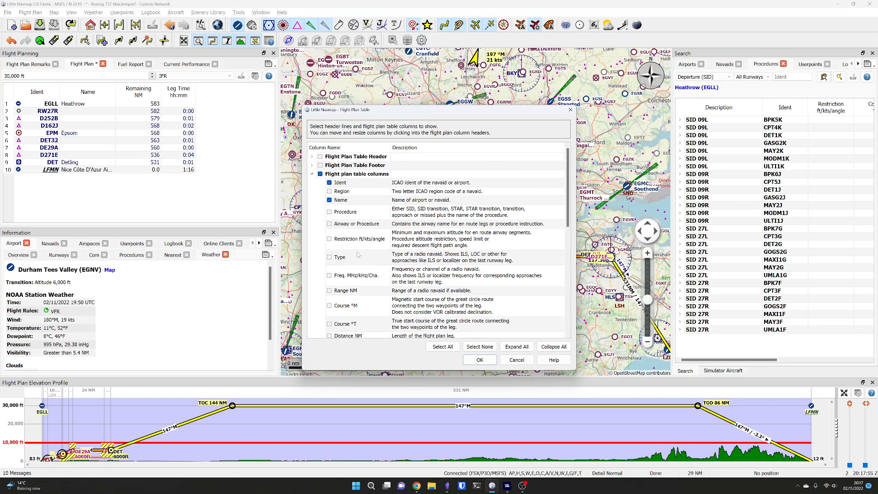
click(330, 211)
click(330, 224)
click(480, 360)
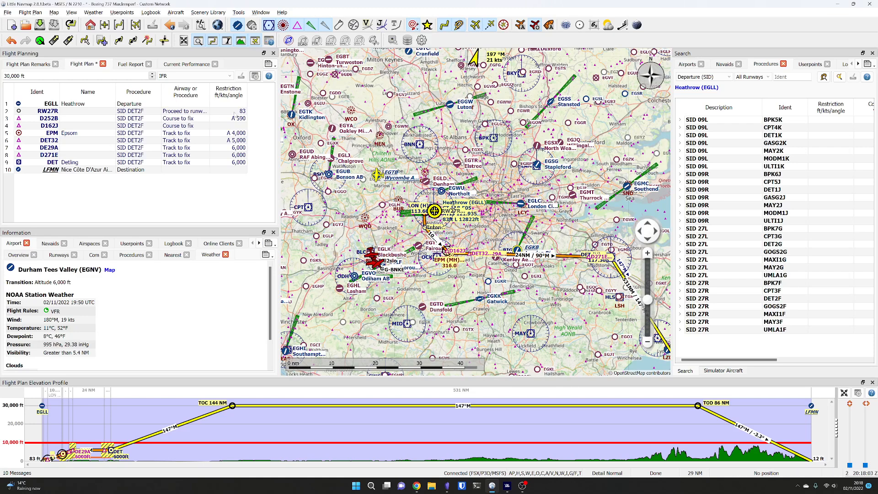
Center the map on departure fix D252B and check its altitude restriction in the flight plan.
click(95, 117)
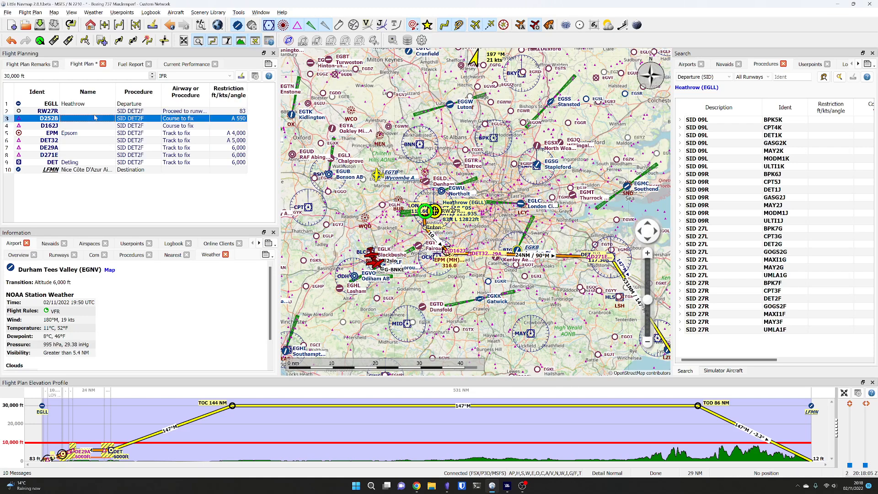
double_click(94, 119)
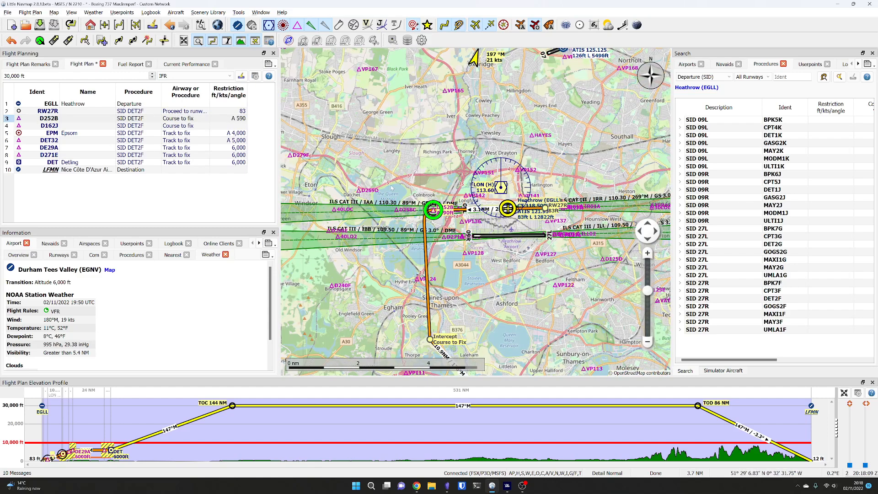
click(239, 119)
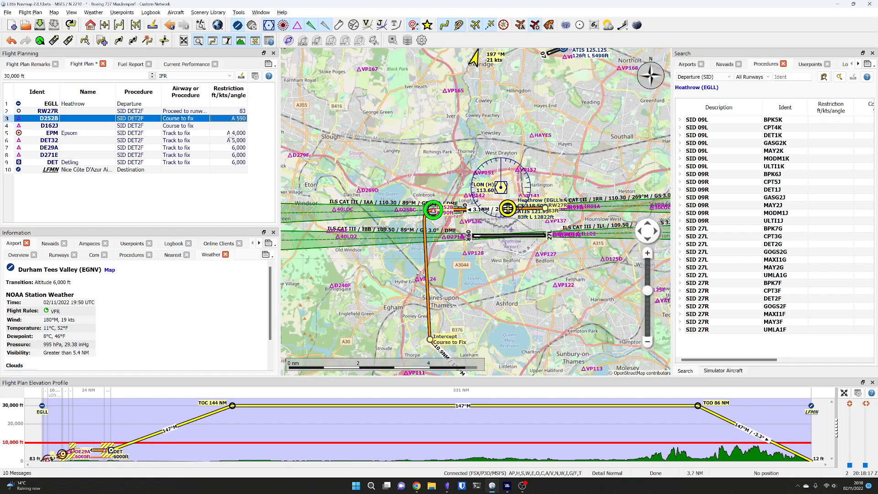
Follow the departure on the map through Epsom (EPM) and DE29A, checking the altitude restrictions of both legs.
click(230, 134)
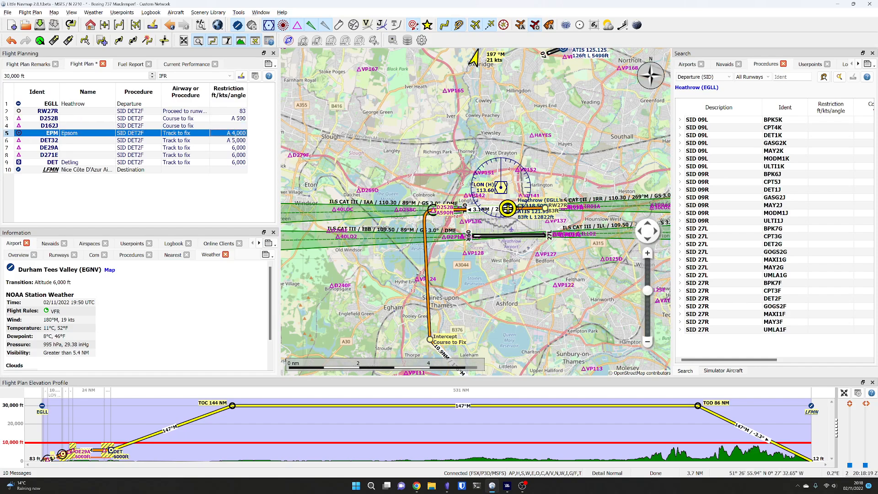
scroll(512, 270, down, 2)
drag(501, 302, 402, 210)
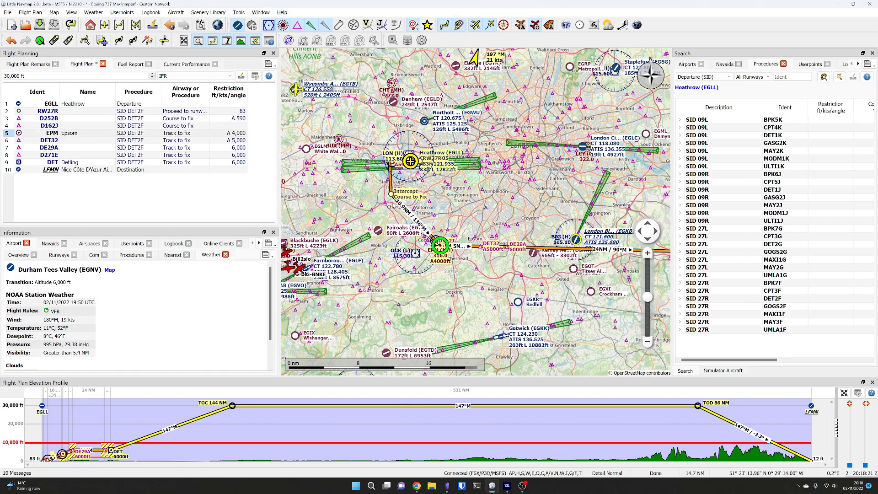
click(231, 135)
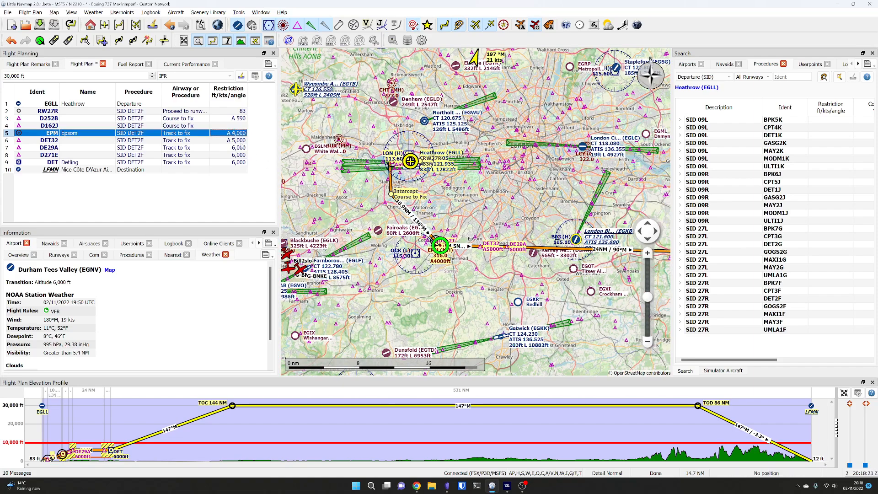
click(238, 149)
drag(492, 266, 299, 202)
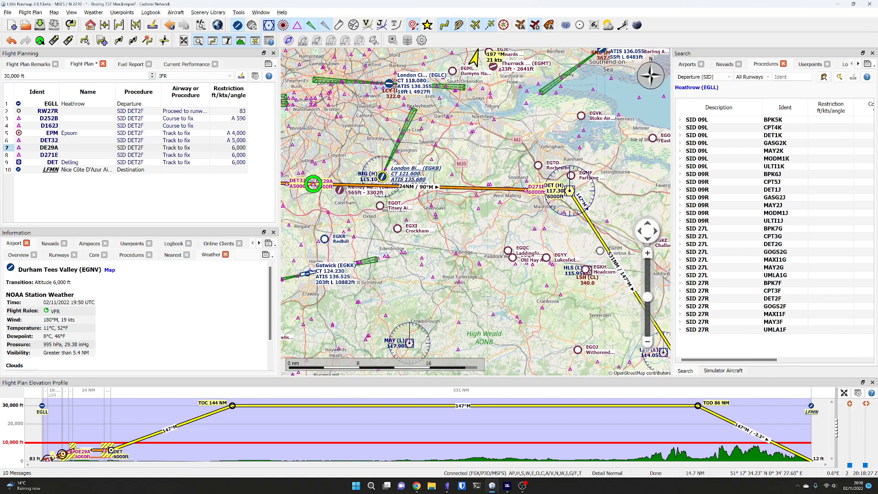
Inspect the Detling (DET) VORDME details and examine the direct leg from there across the Channel into France.
mouse_move(570, 192)
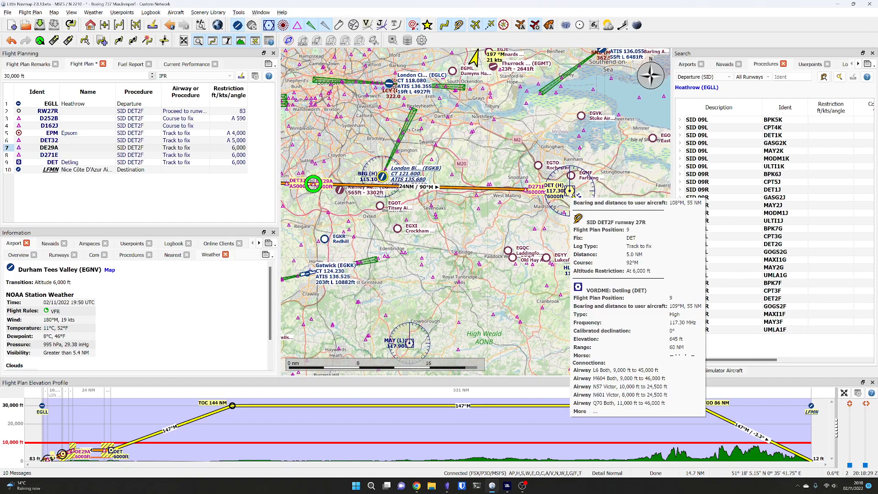
drag(637, 290, 546, 258)
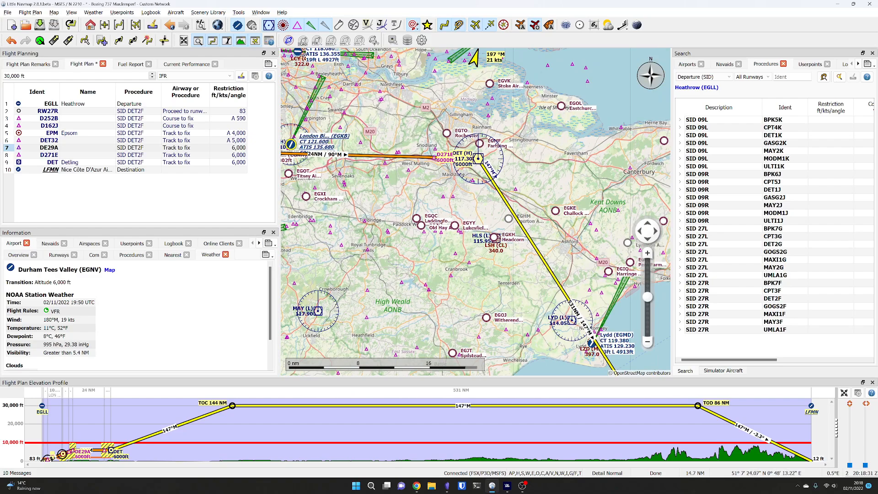
scroll(550, 259, down, 5)
drag(462, 320, 421, 157)
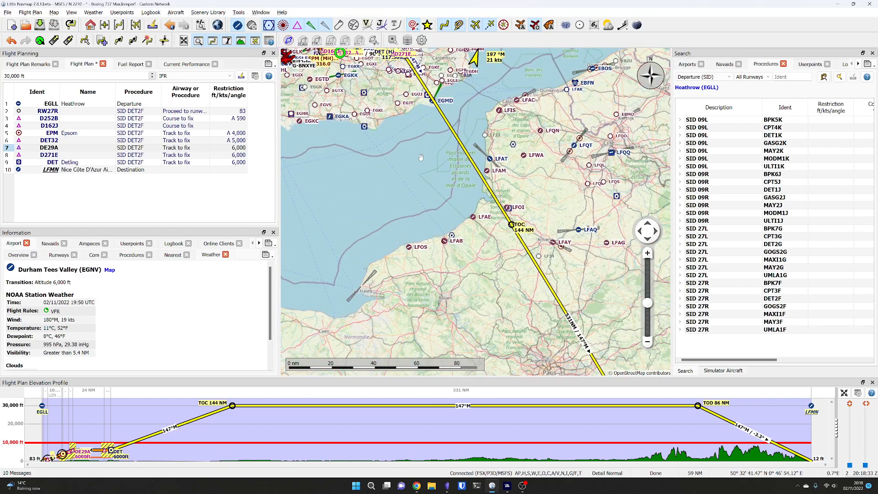
drag(462, 236, 452, 301)
scroll(328, 102, up, 2)
drag(342, 113, 407, 121)
scroll(406, 122, down, 1)
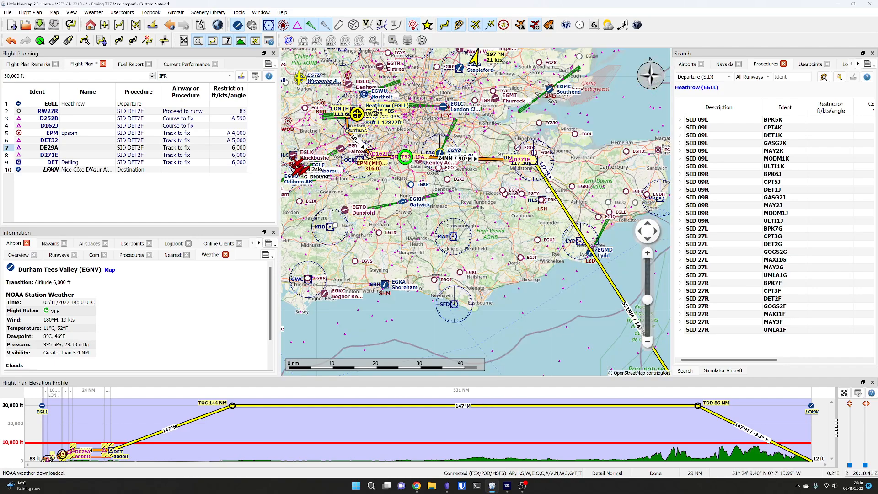
Check which simulator and Navigraph AIRAC databases the scenery library offers, leaving them as they are.
click(205, 13)
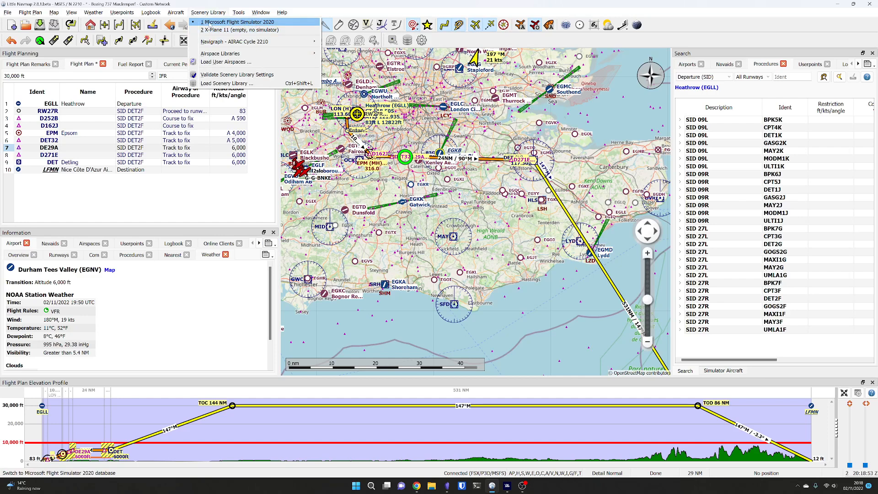
mouse_move(240, 43)
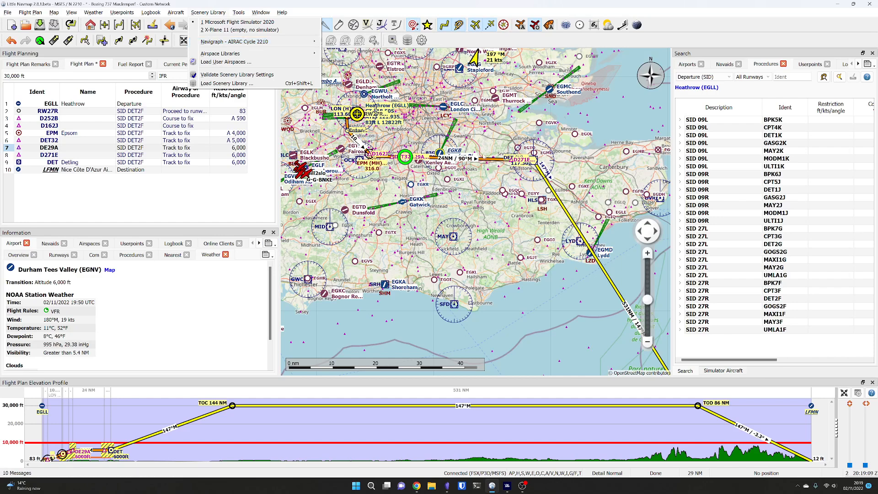
click(366, 3)
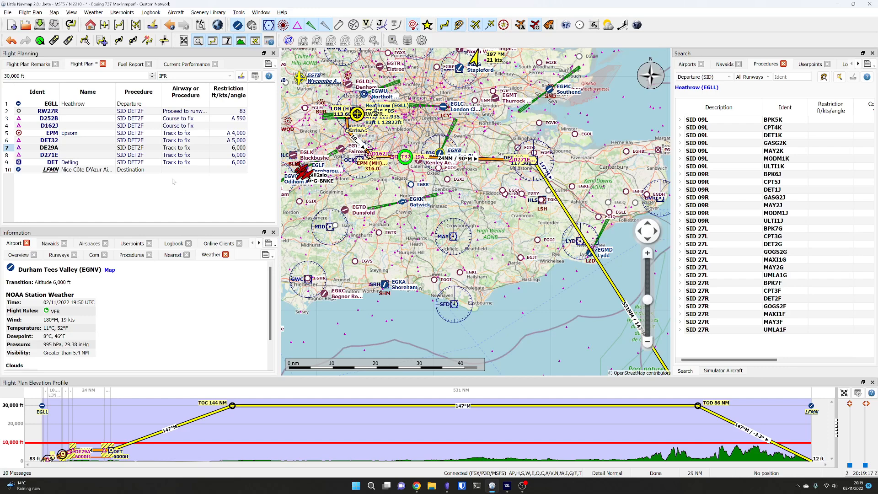
Center the map on destination Nice Côte d'Azur (LFMN) and list the airport's arrival procedures.
double_click(90, 170)
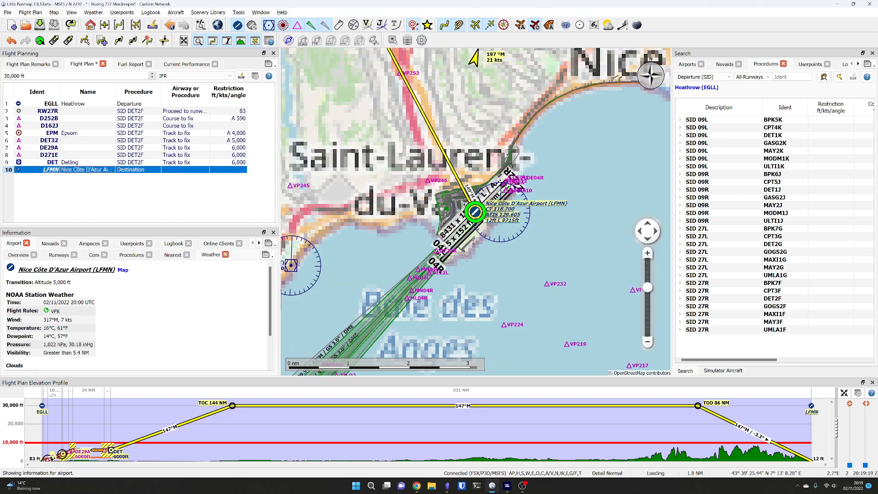
right_click(476, 212)
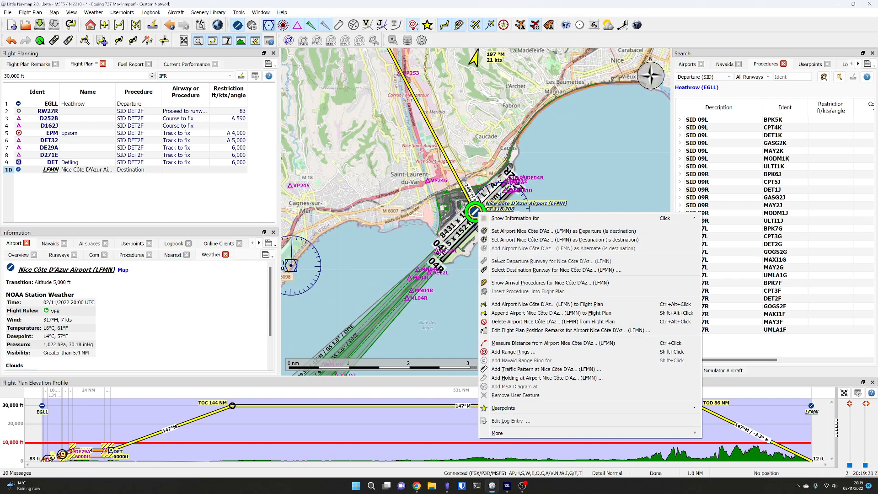
click(504, 283)
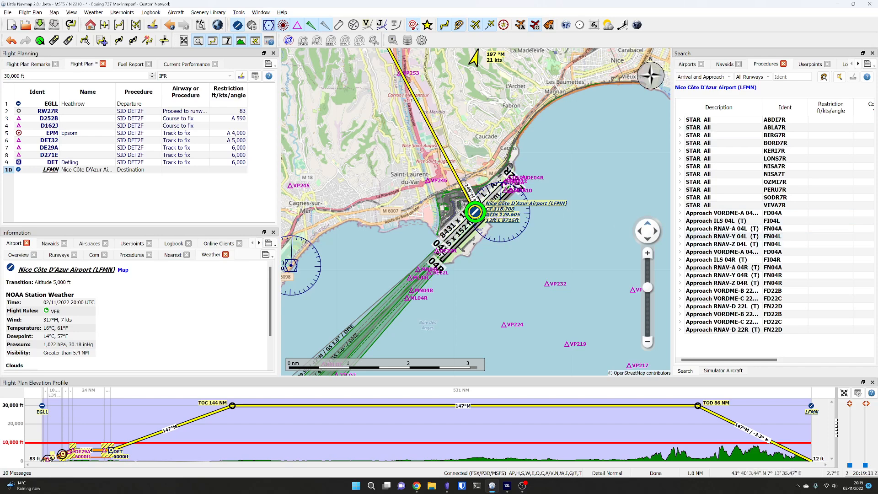
mouse_move(476, 212)
scroll(513, 185, up, 2)
scroll(512, 185, down, 2)
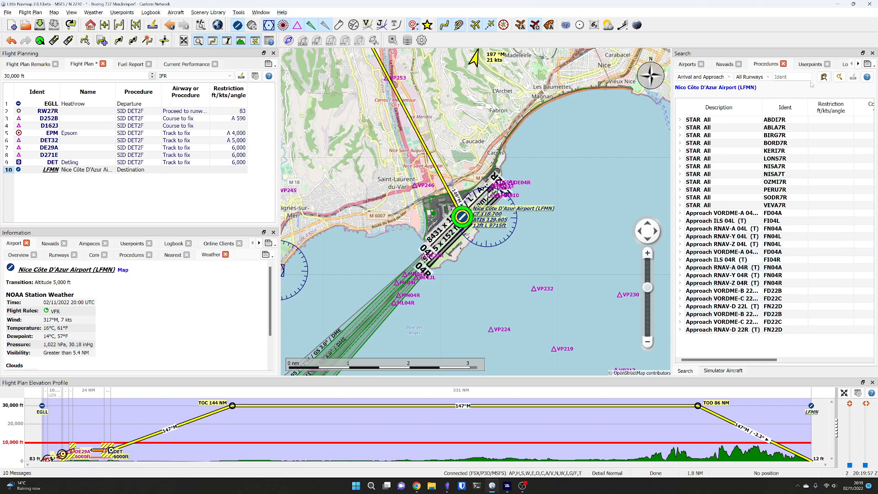
scroll(453, 250, down, 1)
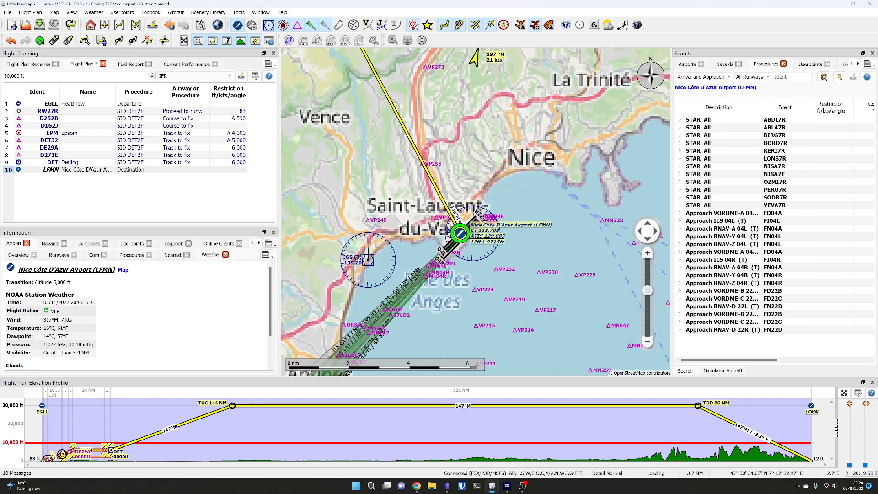
scroll(454, 258, up, 1)
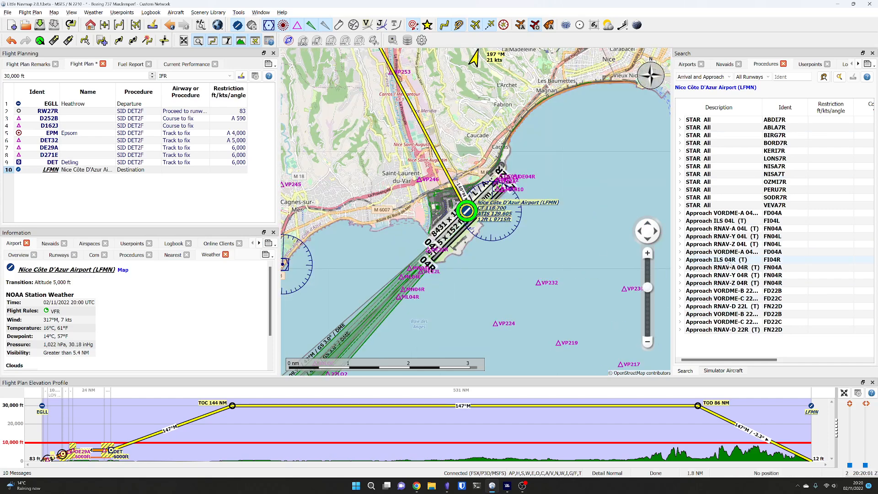
Preview the VORDME-B 22L and ILS 04L approaches to Nice, and insert approach RNAV-D 22L (FN22D) into the flight plan.
click(742, 292)
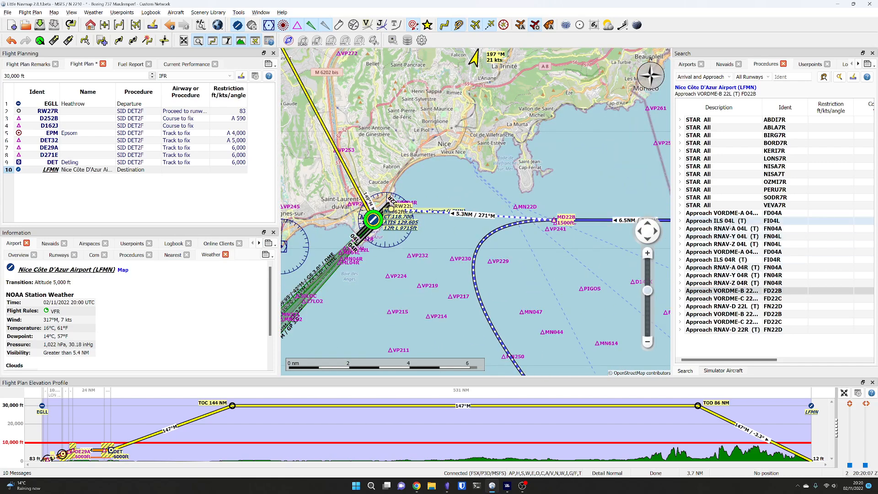
click(753, 221)
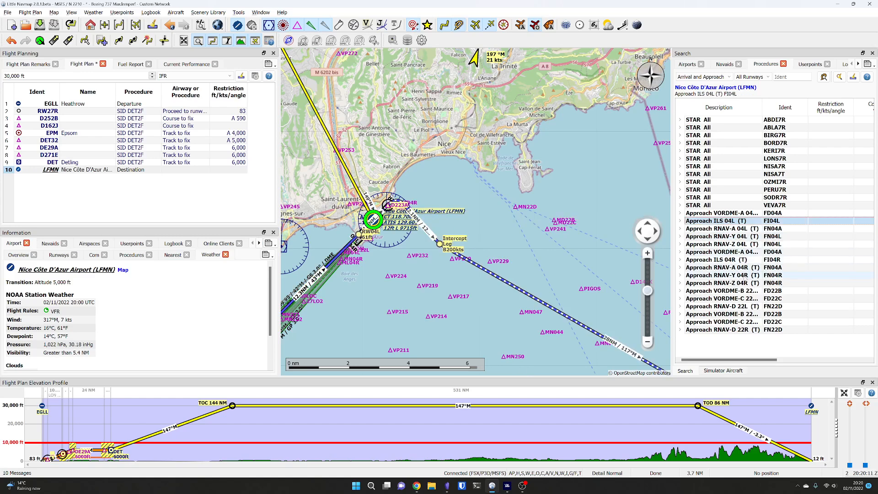
click(743, 291)
key(Down)
key(Down)
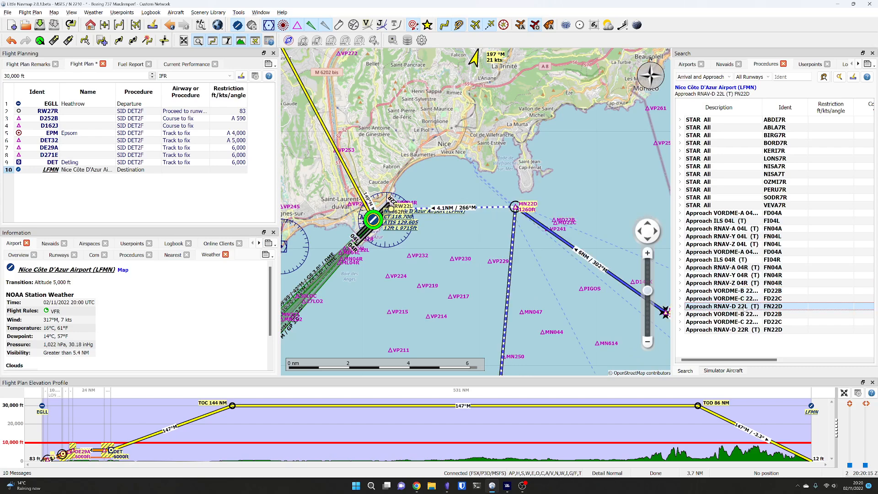
right_click(744, 306)
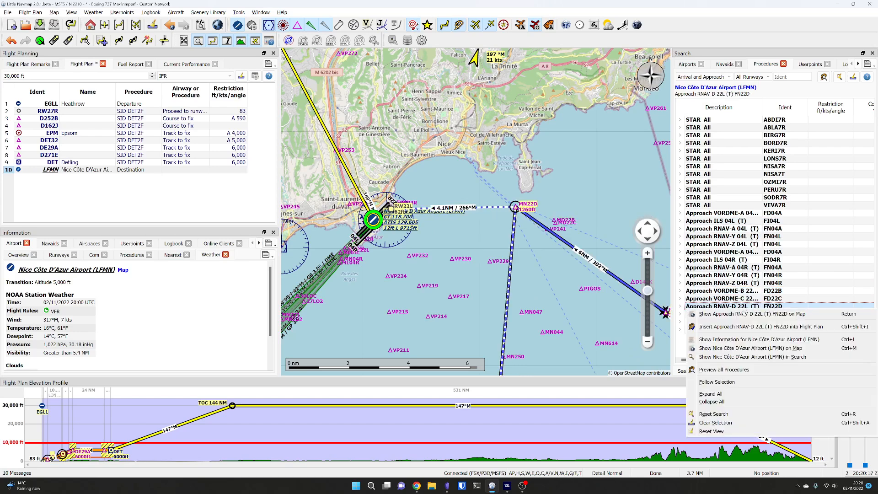
click(741, 327)
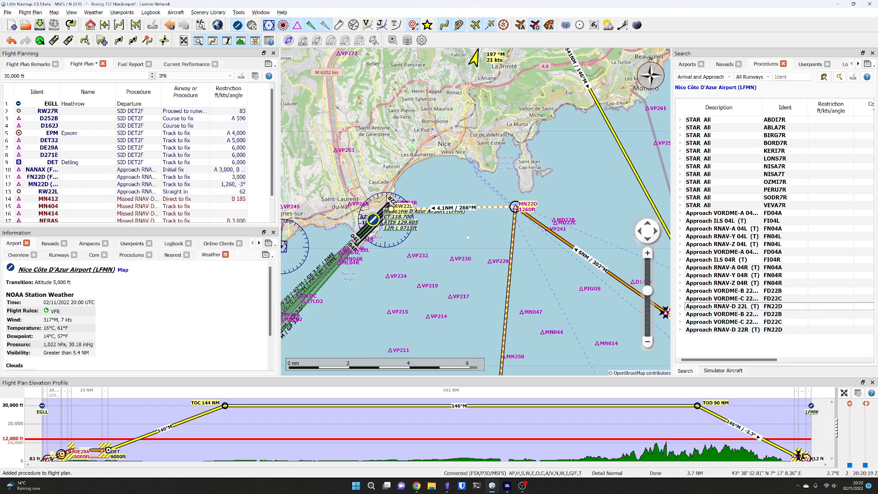
Examine the RNAV-D 22L approach and missed approach to the NERAS hold on the map and in the flight plan legs.
scroll(467, 229, down, 4)
drag(511, 341, 423, 257)
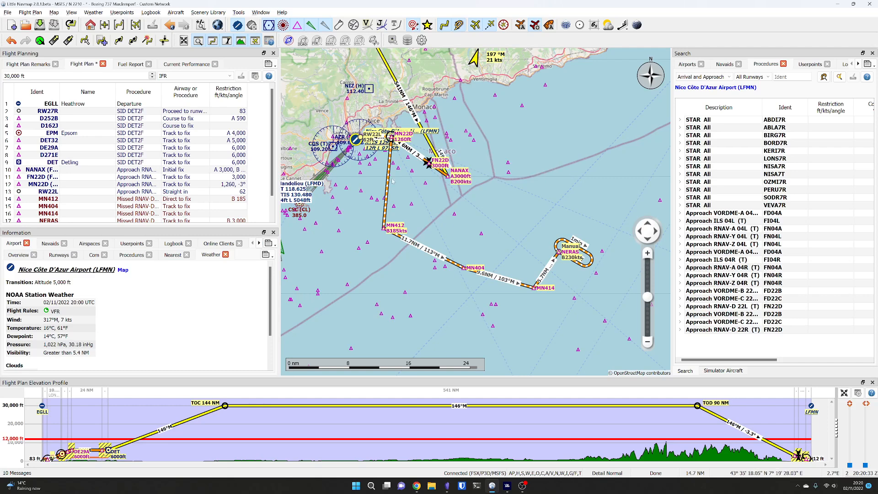
drag(357, 153, 384, 196)
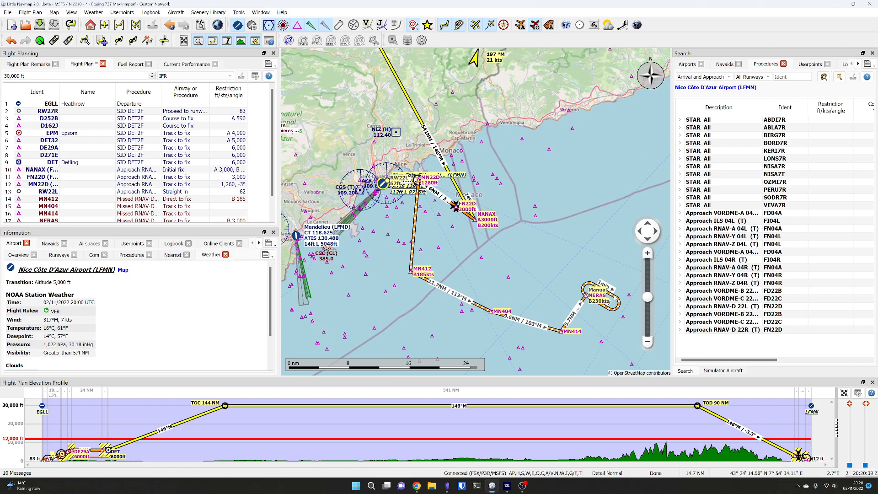
scroll(157, 137, down, 1)
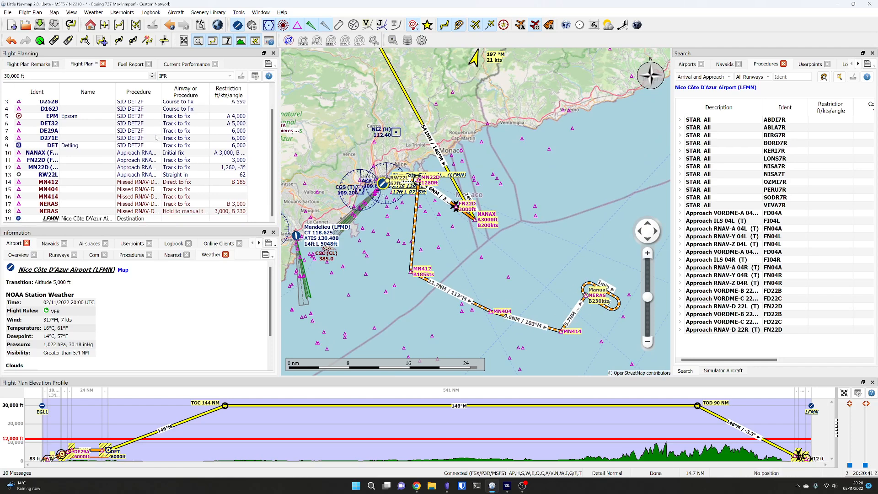
drag(471, 152, 491, 192)
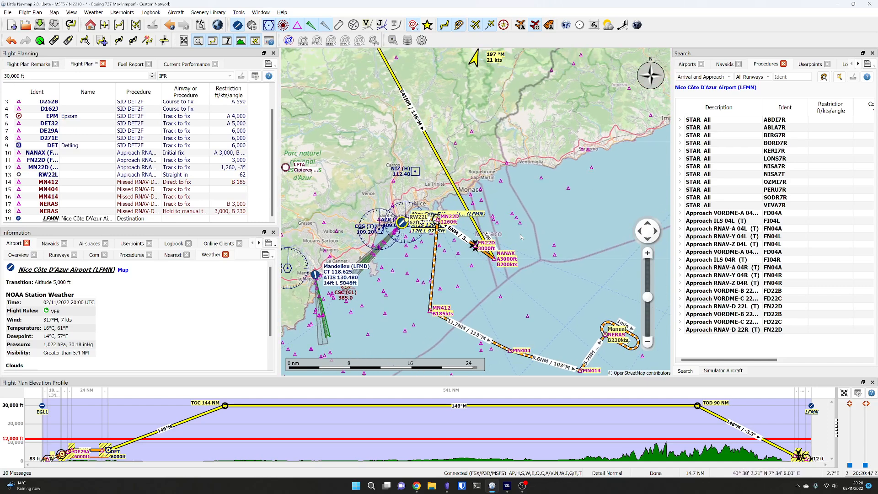
scroll(521, 237, down, 5)
scroll(519, 206, up, 4)
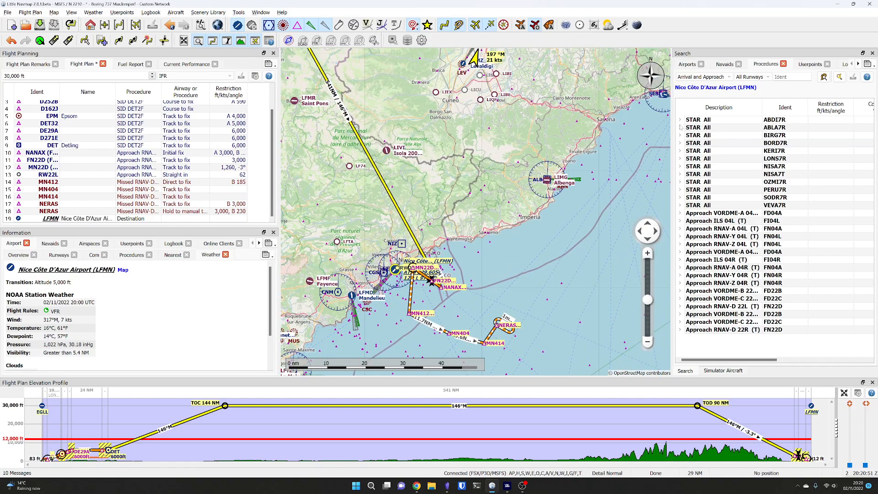
Preview the Nice arrivals ABDI7R, ABLA7R and BORD7R on the map against the inbound route.
click(698, 120)
scroll(505, 178, down, 4)
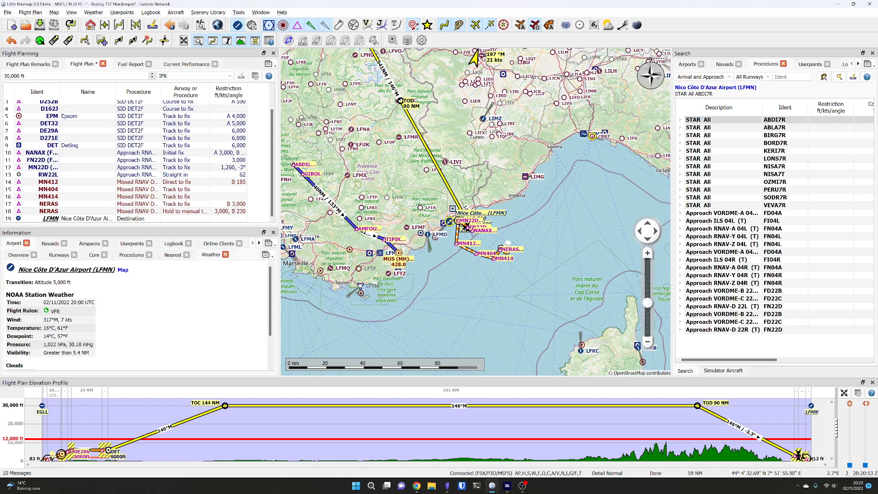
drag(505, 179, 534, 159)
click(700, 127)
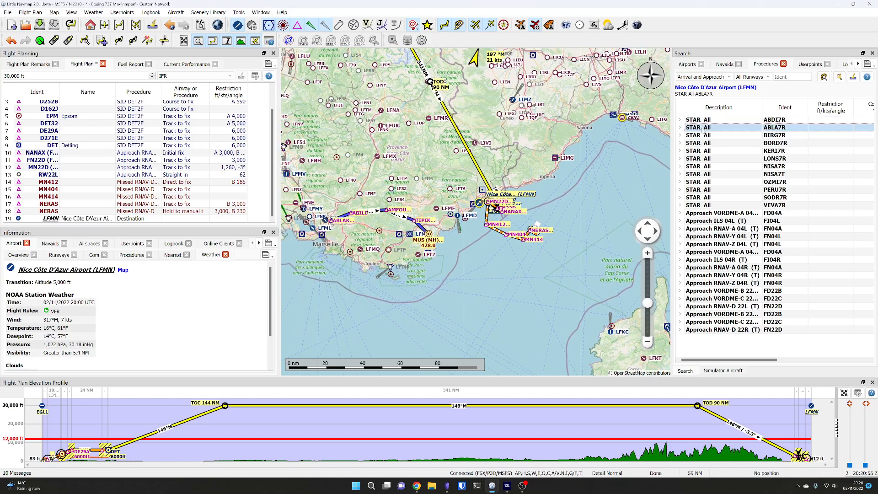
click(711, 143)
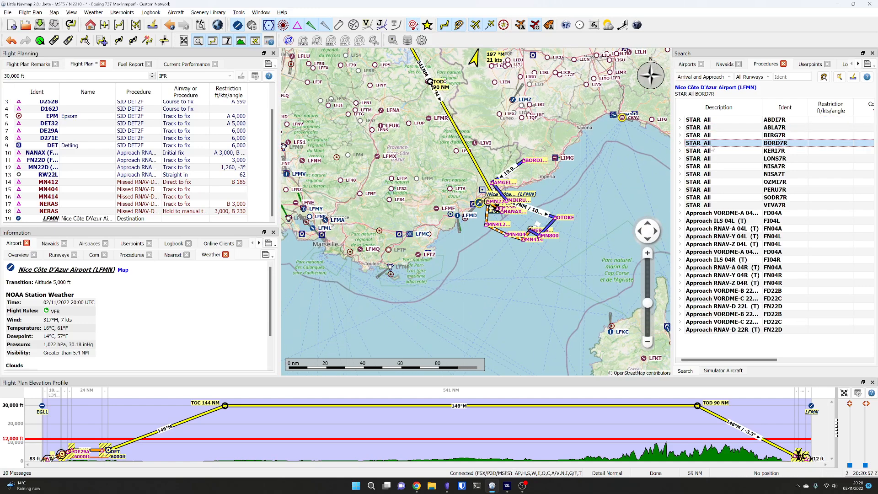
scroll(527, 183, up, 4)
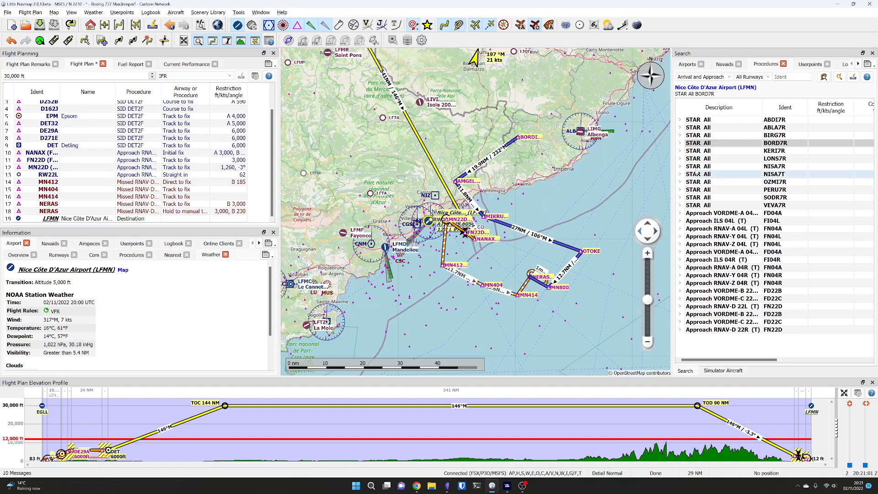
Compare further Nice arrivals such as KERI7R and OZMI7R on the map, and return to the BORD7R preview.
click(702, 152)
click(704, 158)
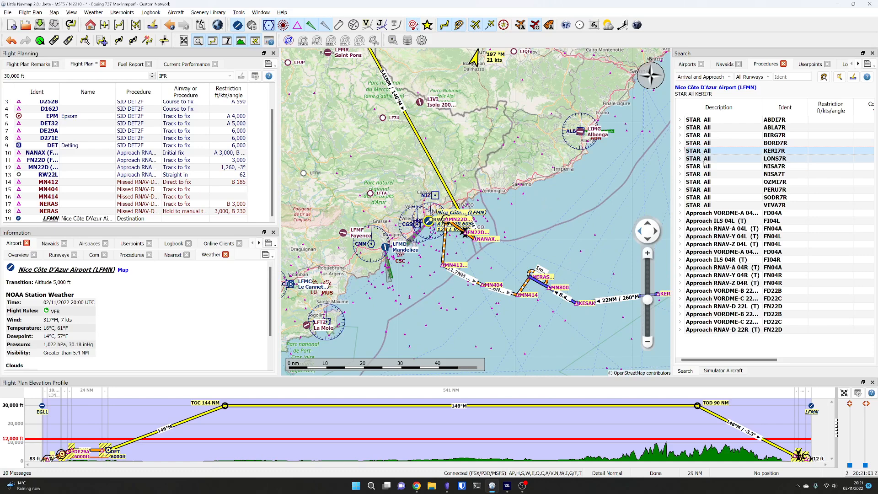
click(705, 166)
click(707, 174)
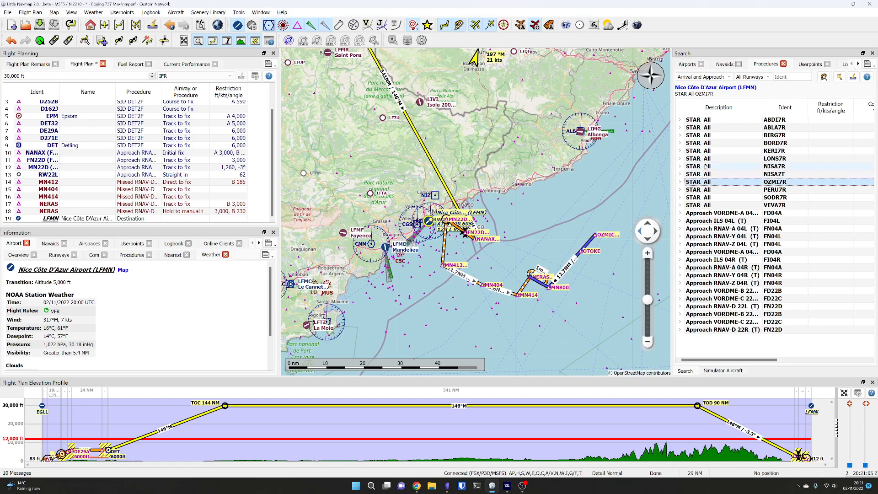
click(704, 158)
click(705, 151)
click(705, 143)
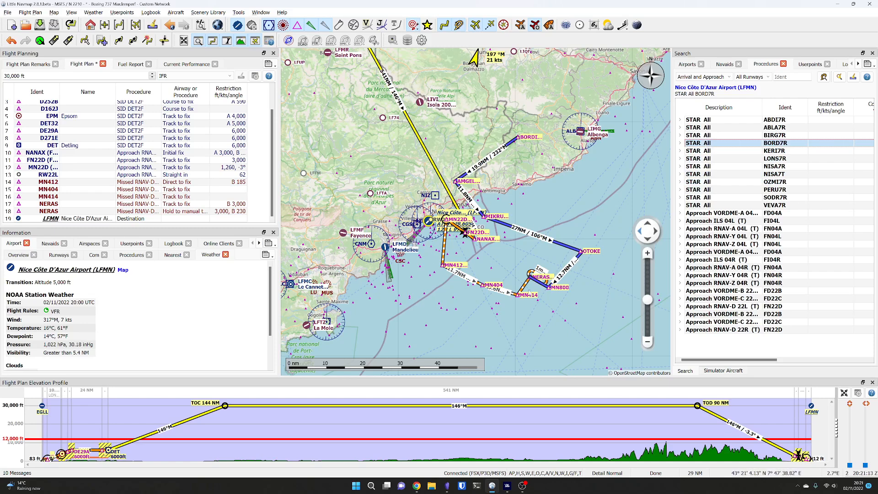
Insert the STAR BORD7R into the flight plan for Nice runway 22L.
right_click(697, 143)
click(709, 161)
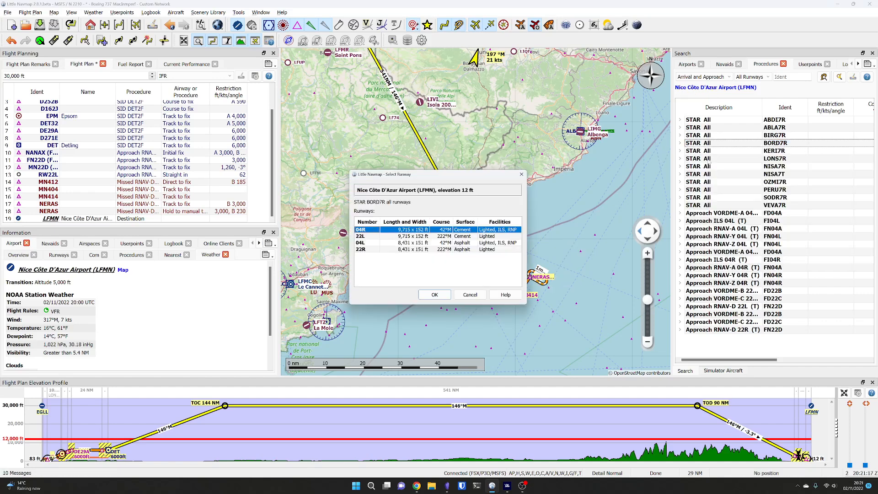
click(371, 237)
drag(384, 178, 493, 86)
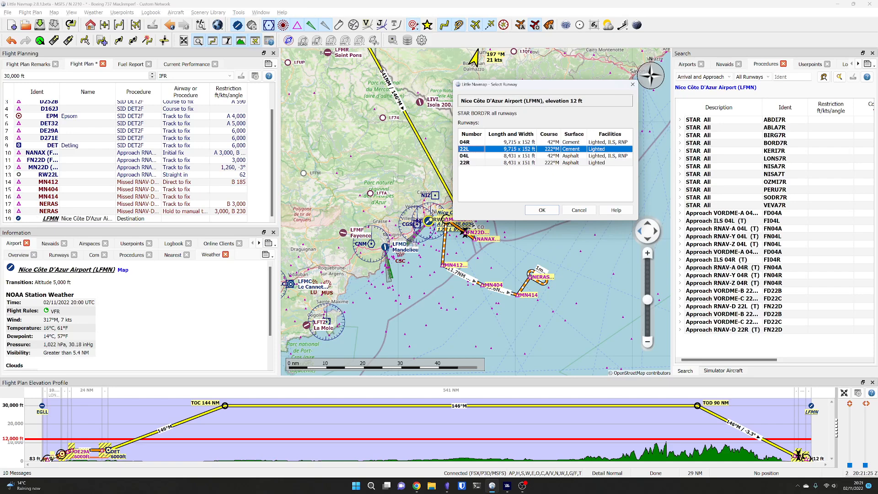
click(543, 210)
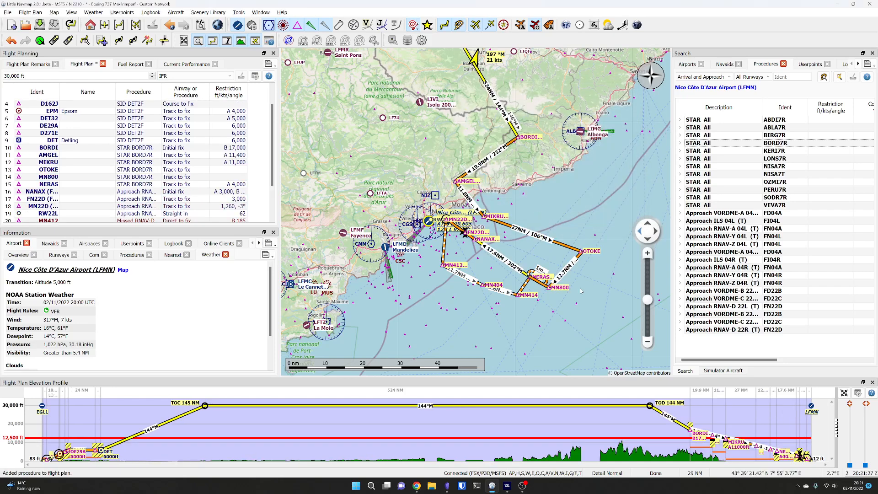
Examine the BORD7R arrival's connection to the approach, and trace the direct route from Nice back across France towards England.
scroll(535, 307, up, 2)
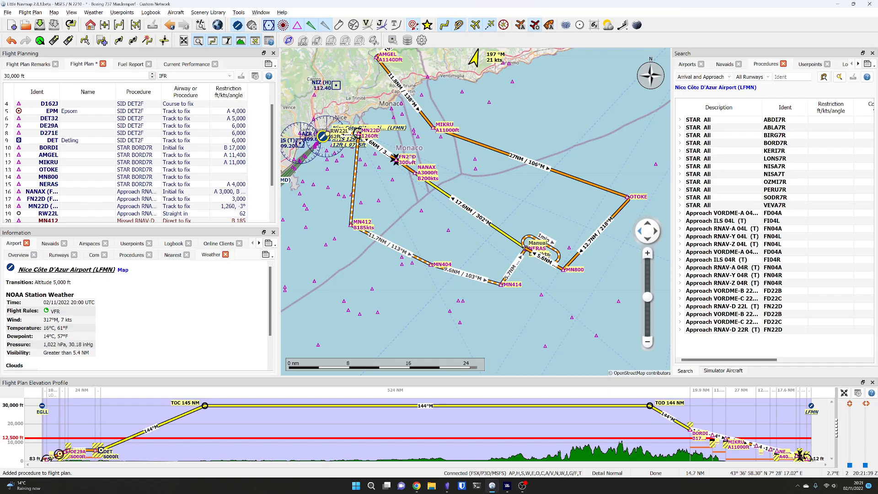
scroll(407, 155, down, 5)
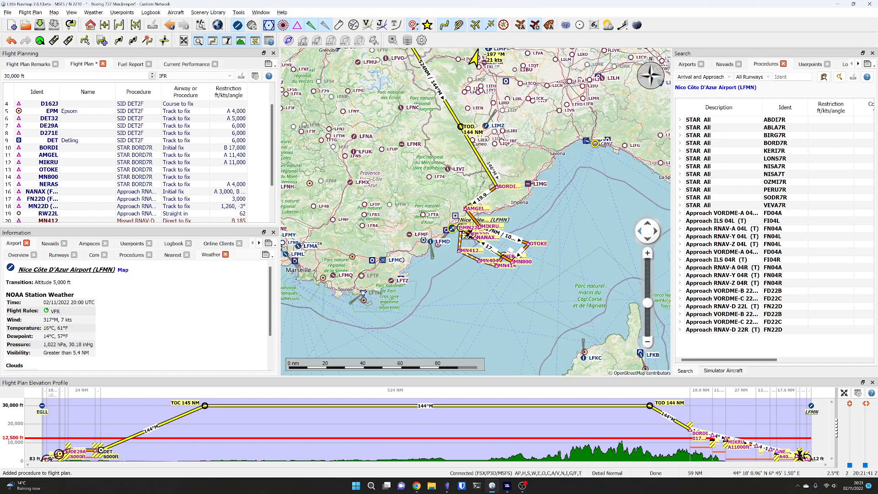
scroll(414, 155, down, 1)
drag(394, 116, 444, 203)
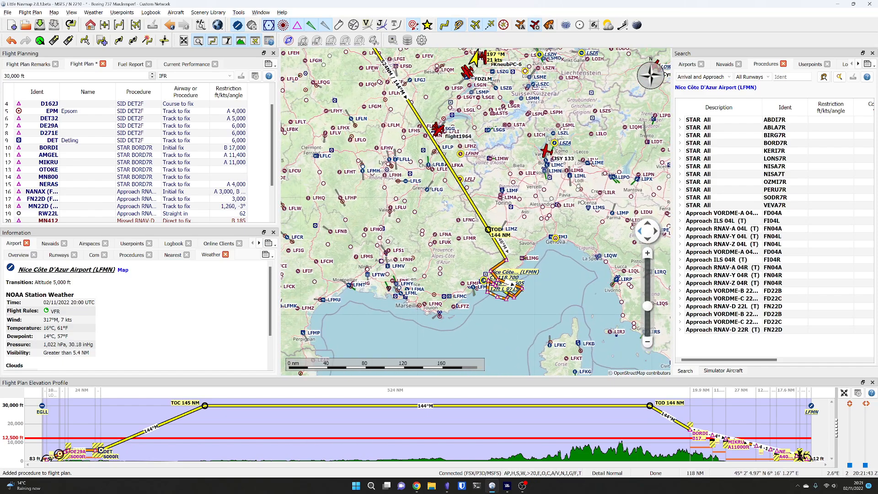
scroll(444, 202, down, 1)
drag(399, 158, 470, 261)
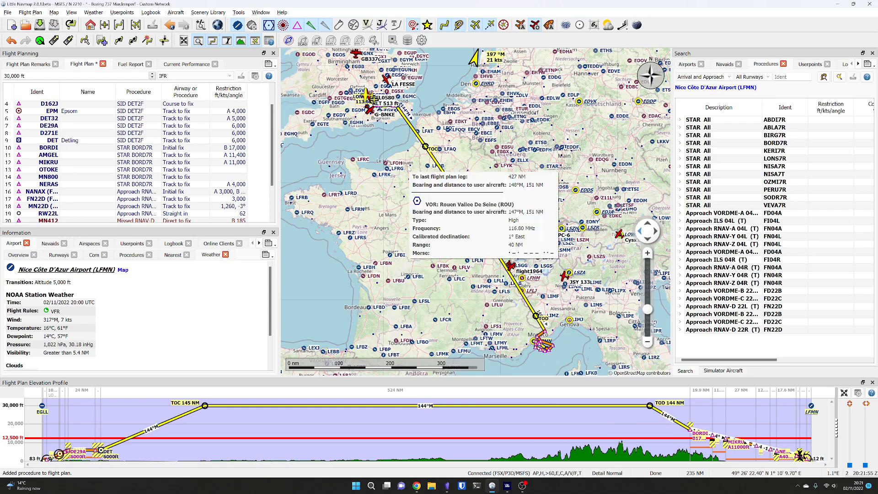
scroll(464, 188, up, 2)
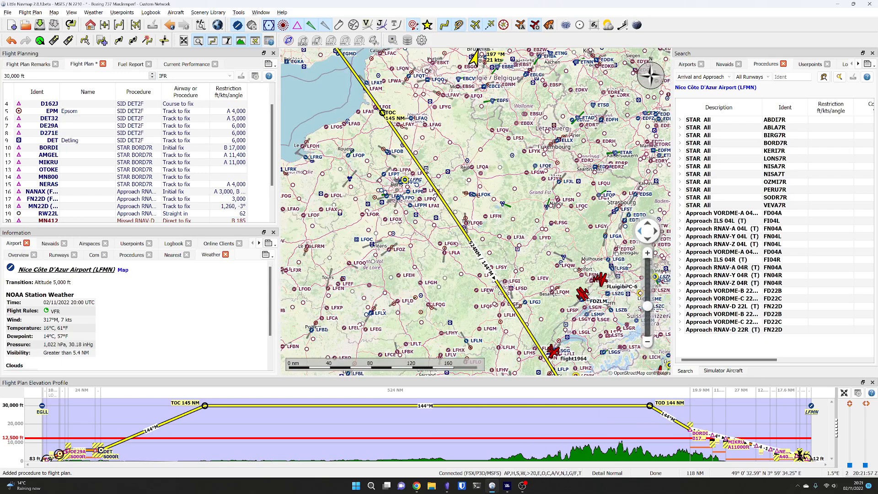
Show jet airways on the map and examine those along the route from southeast England across the Channel into France.
click(382, 25)
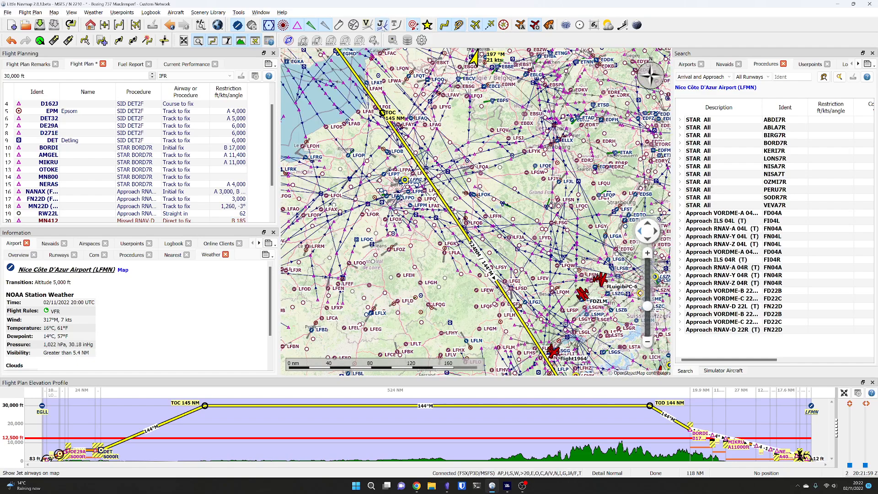
scroll(346, 73, up, 4)
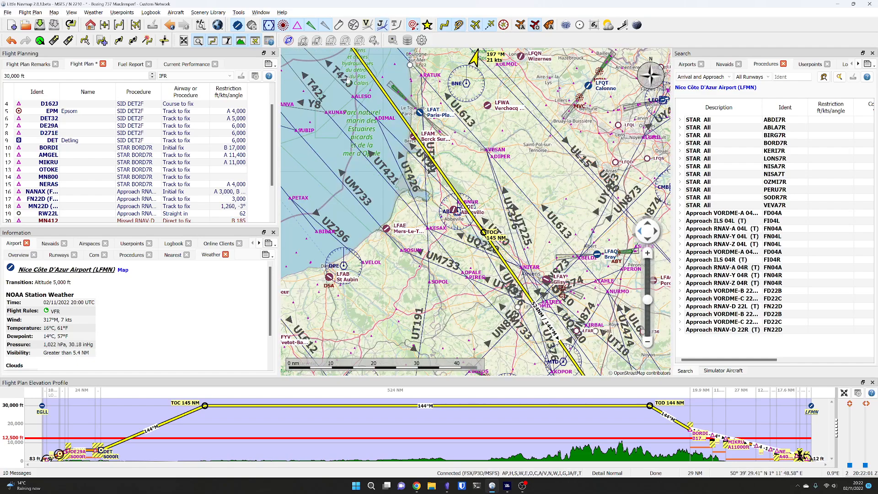
drag(372, 161, 379, 195)
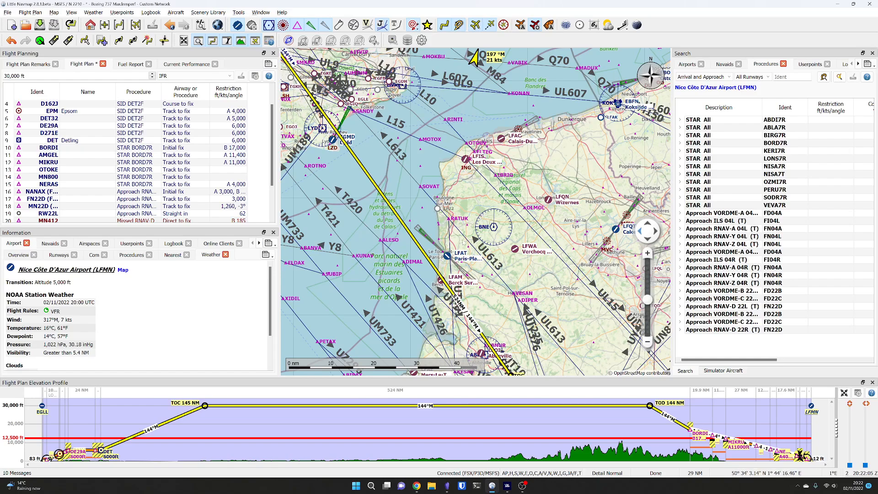
scroll(503, 213, down, 4)
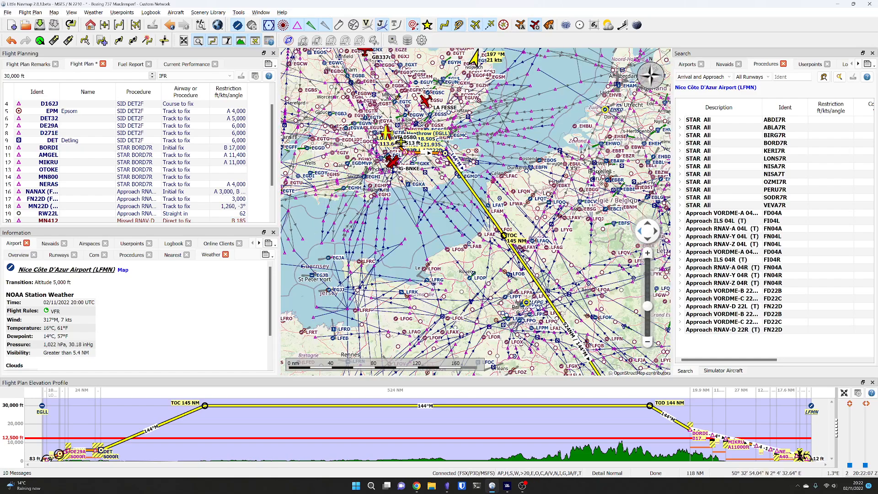
Hide the jet airways and view the whole direct route from Heathrow to Nice on the map.
drag(504, 213, 464, 137)
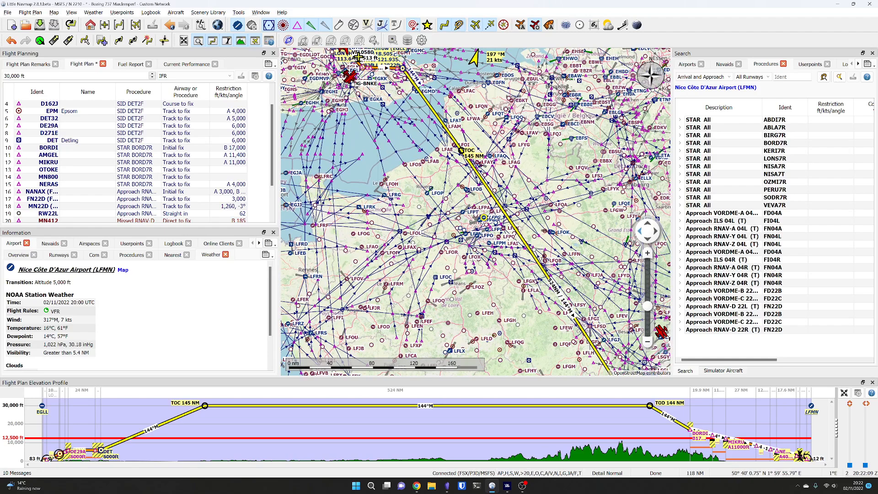
click(383, 26)
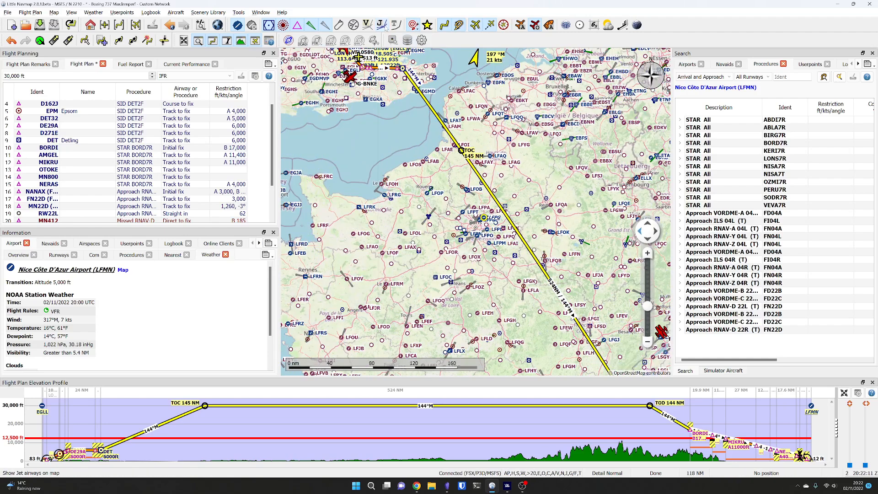
scroll(355, 125, down, 2)
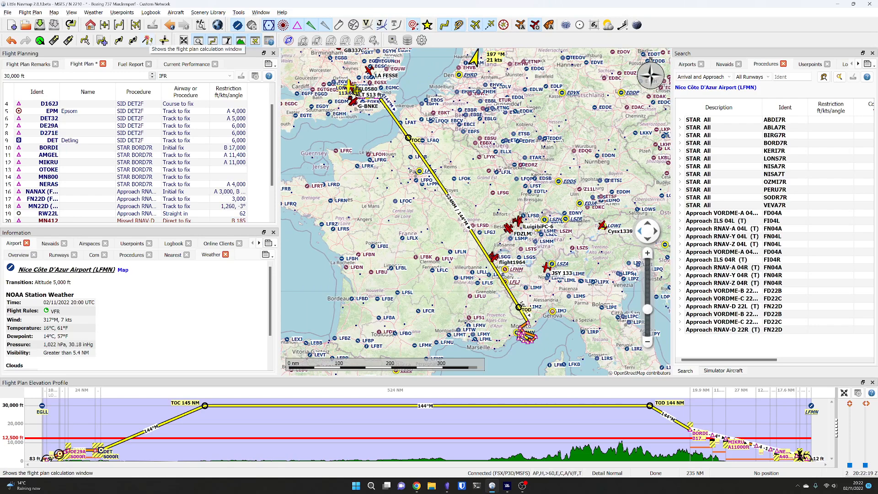
Calculate the flight plan from departure to destination along jet airways, with a cruise altitude of 30,000 ft.
click(148, 40)
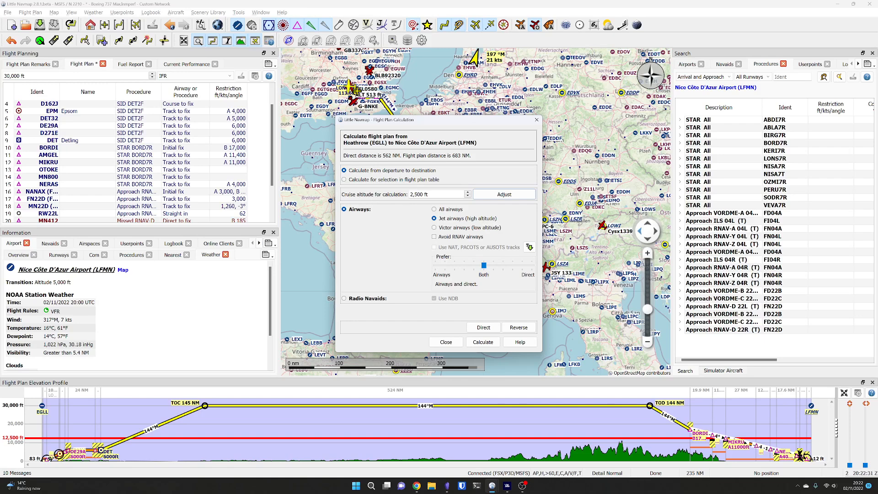
drag(430, 195, 392, 194)
text(300)
key(Tab)
click(480, 344)
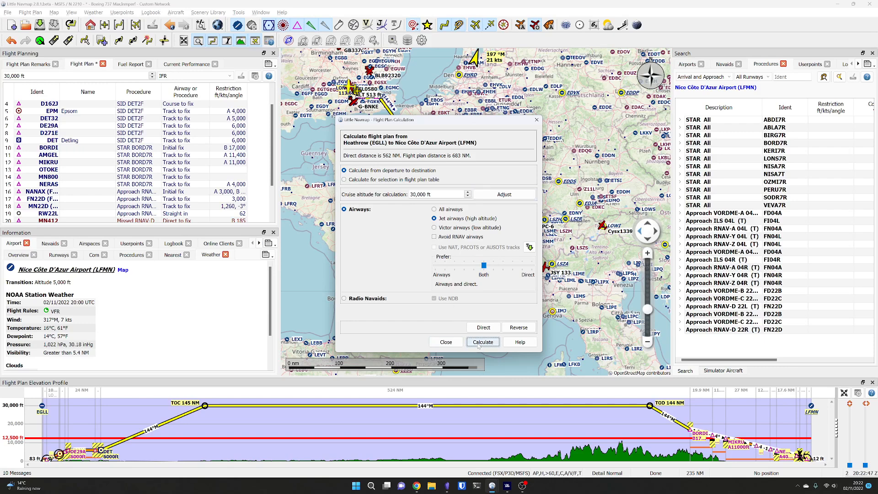
click(479, 343)
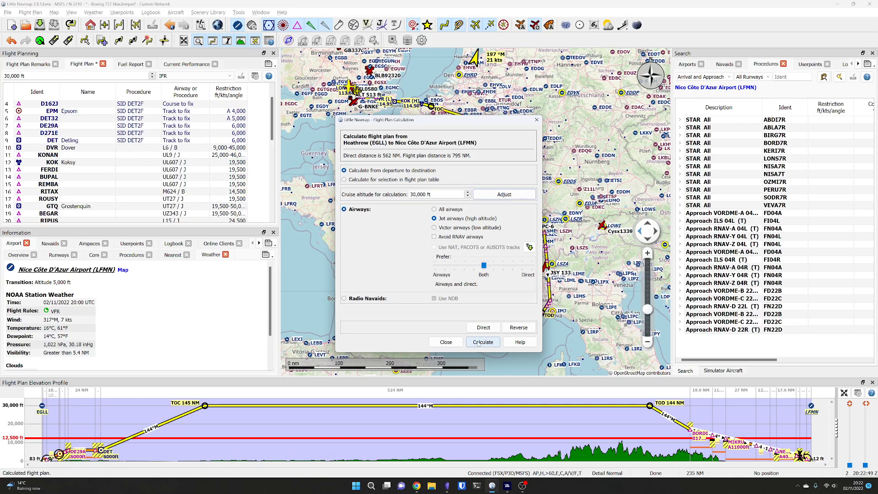
click(537, 119)
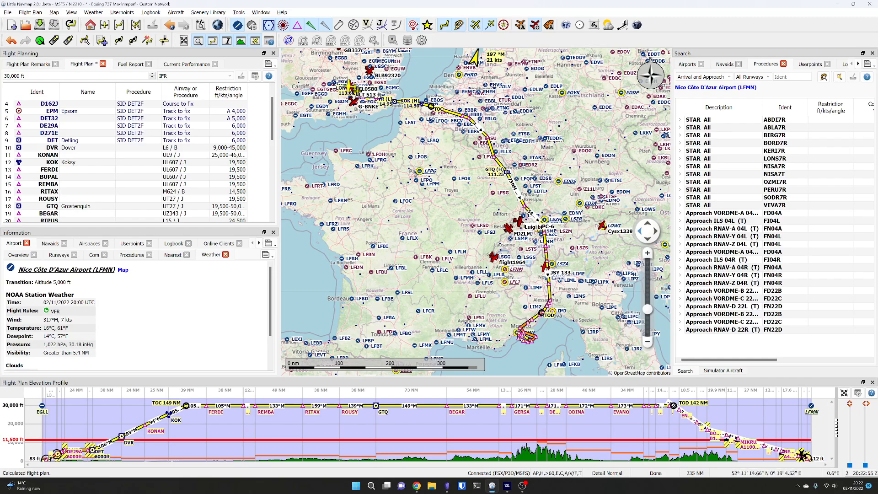
Show the jet airways again and follow the calculated route waypoint by waypoint from Belgium past RITAX and BEGAR to northern Italy.
click(382, 25)
scroll(462, 93, up, 5)
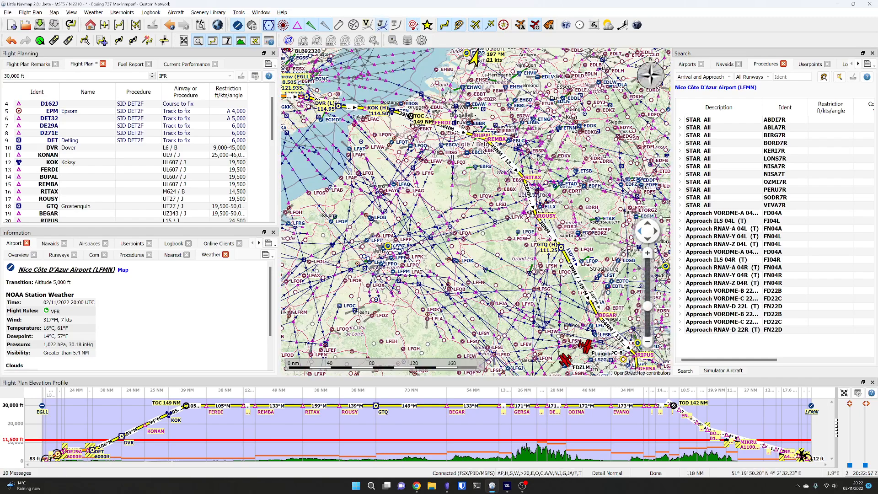
drag(598, 306, 445, 205)
drag(560, 291, 412, 130)
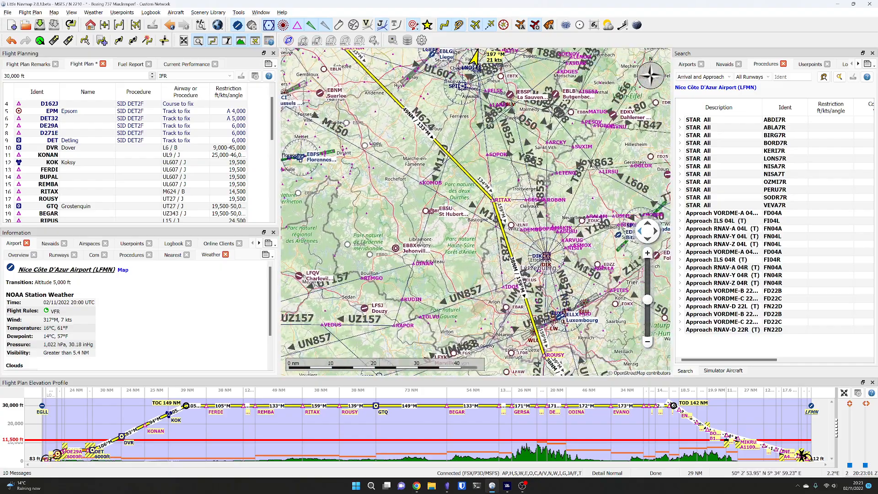
drag(479, 265, 412, 119)
drag(484, 310, 432, 153)
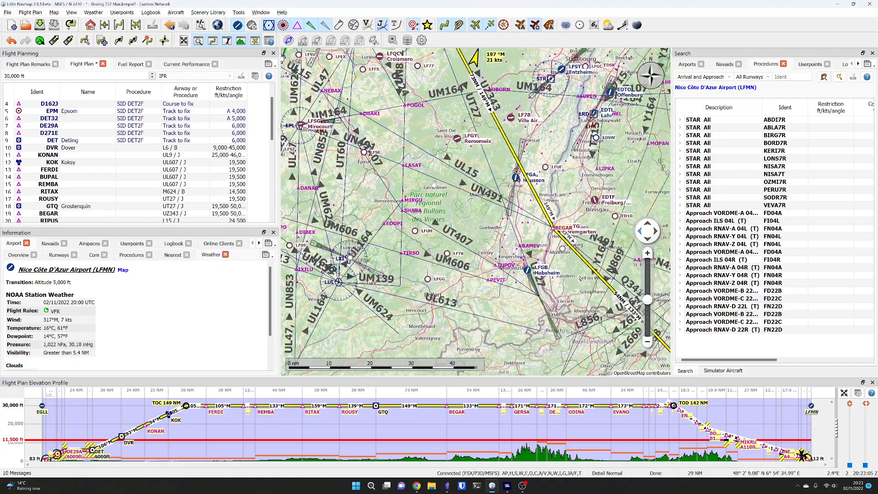
drag(516, 350, 399, 235)
drag(507, 370, 447, 190)
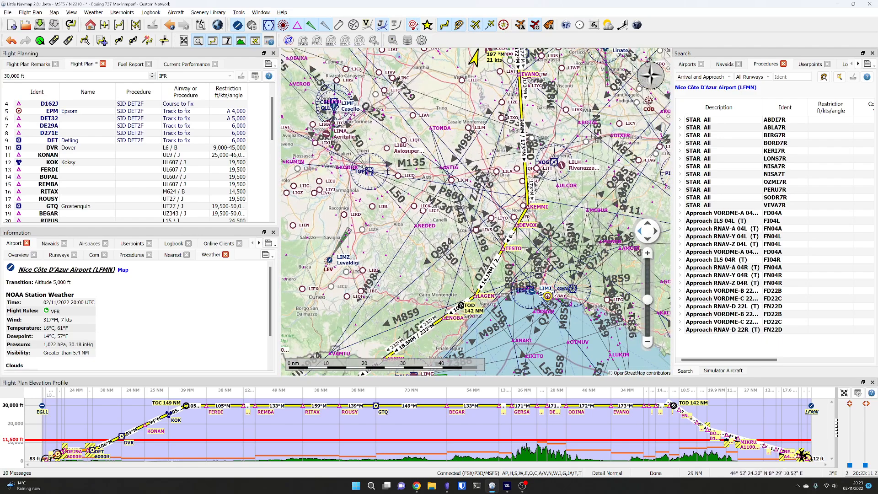
Trace the calculated airway route back from Nice across Switzerland and Belgium to southeast England.
scroll(446, 245, down, 3)
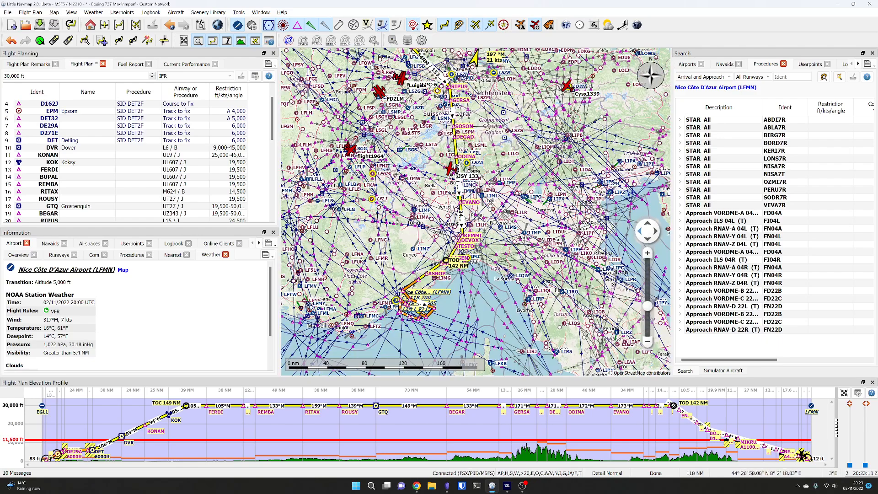
drag(395, 194, 473, 278)
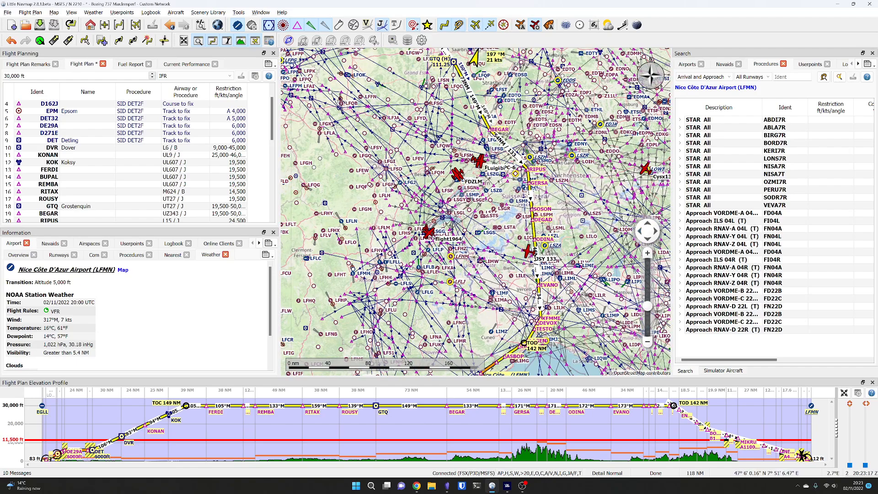
drag(419, 74, 460, 200)
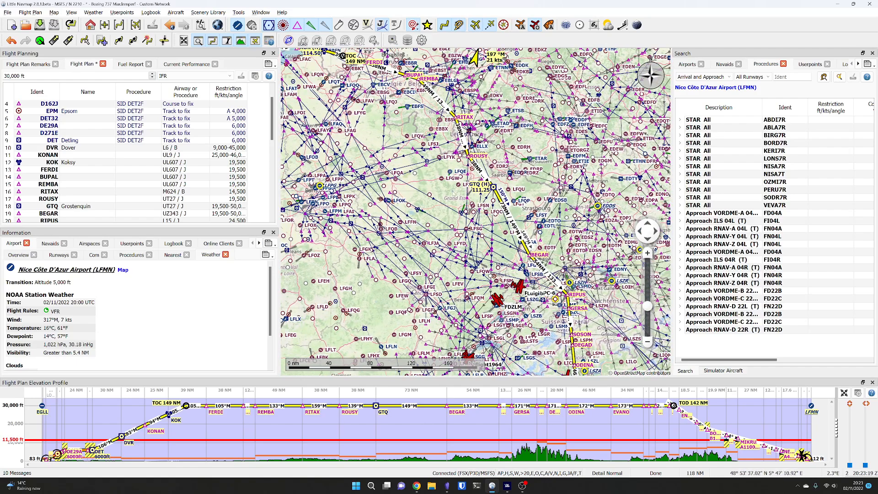
drag(404, 137, 427, 169)
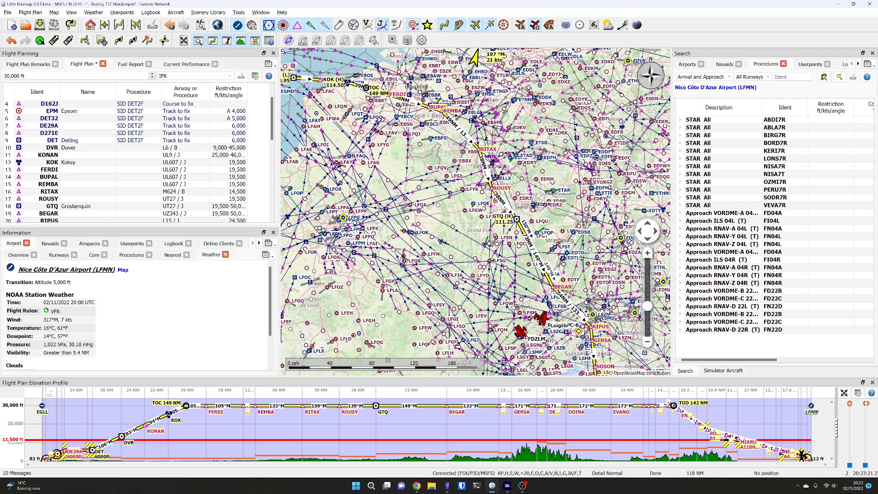
drag(304, 84, 336, 109)
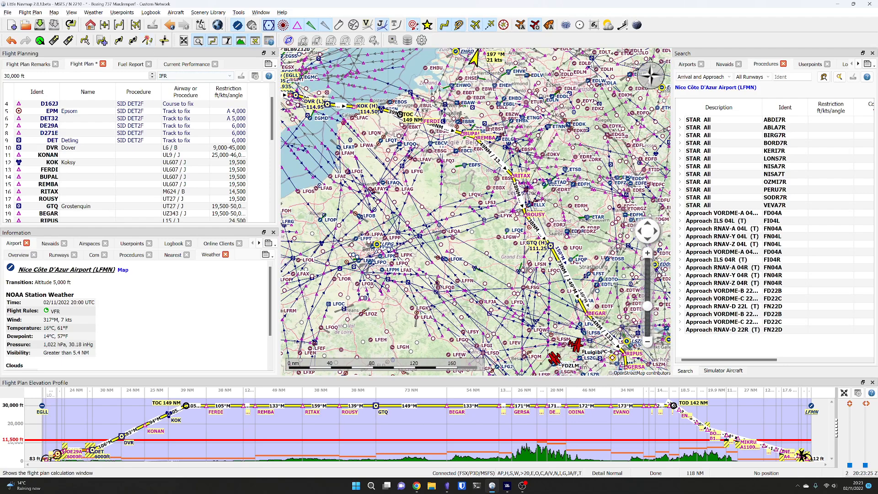
drag(460, 204, 481, 191)
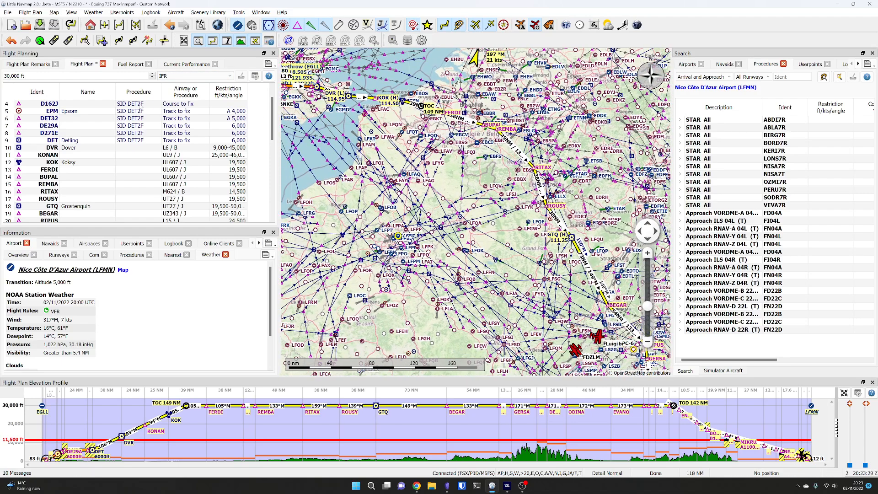
click(9, 12)
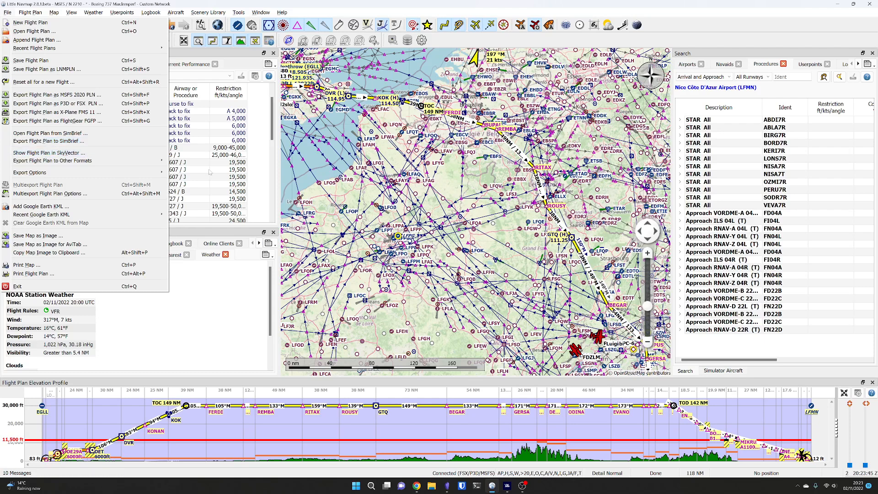
click(343, 9)
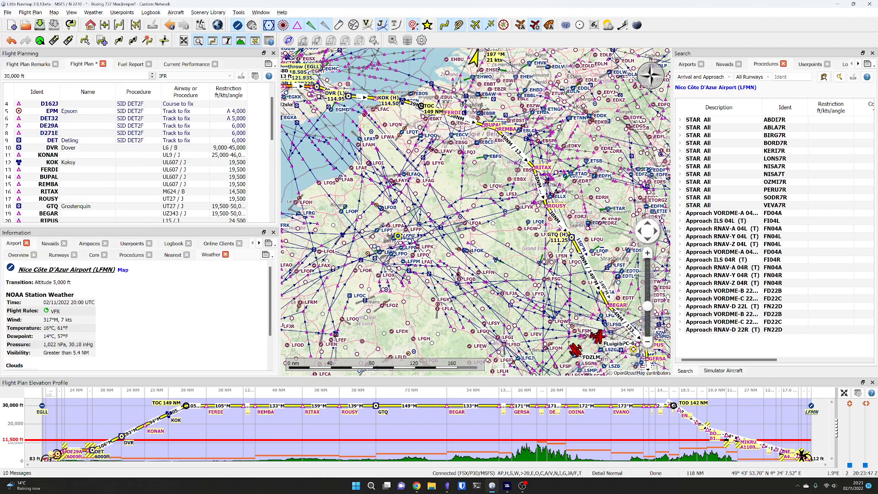
Review the whole route on the map and enlarge the flight plan table to read the enroute waypoints down to the BORD7R arrival.
drag(476, 175, 484, 184)
scroll(484, 185, down, 3)
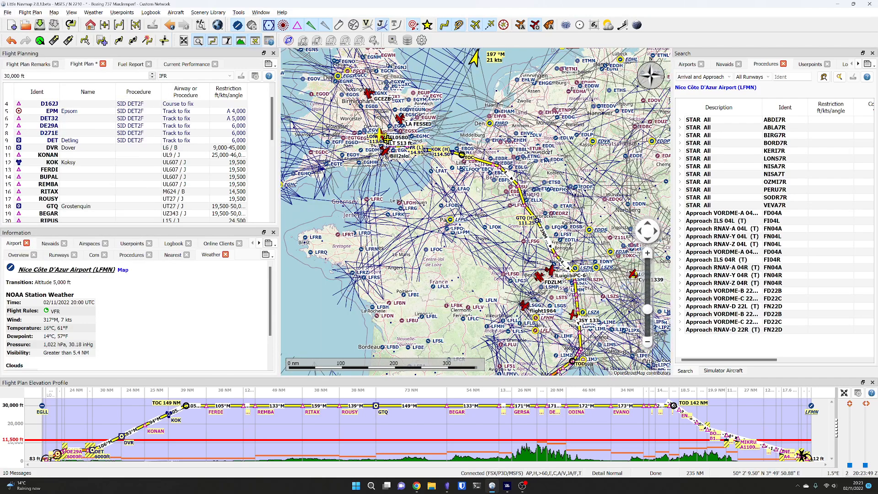
drag(477, 188, 469, 141)
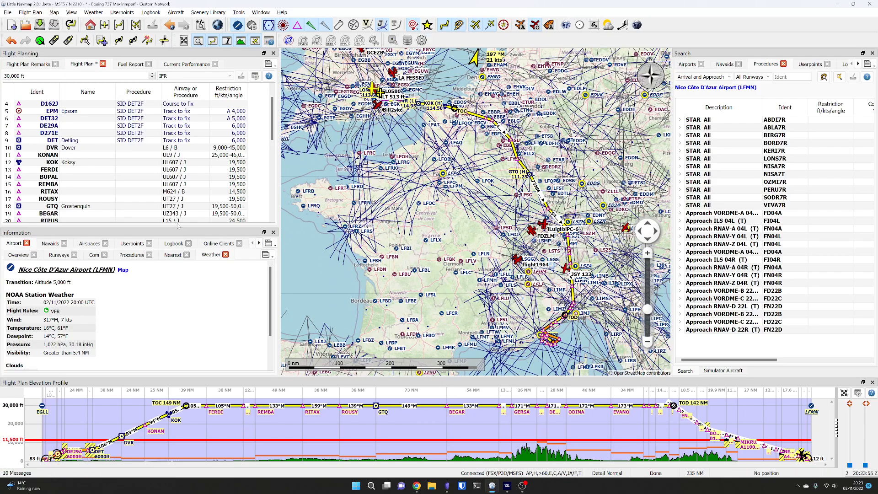
drag(178, 226, 160, 311)
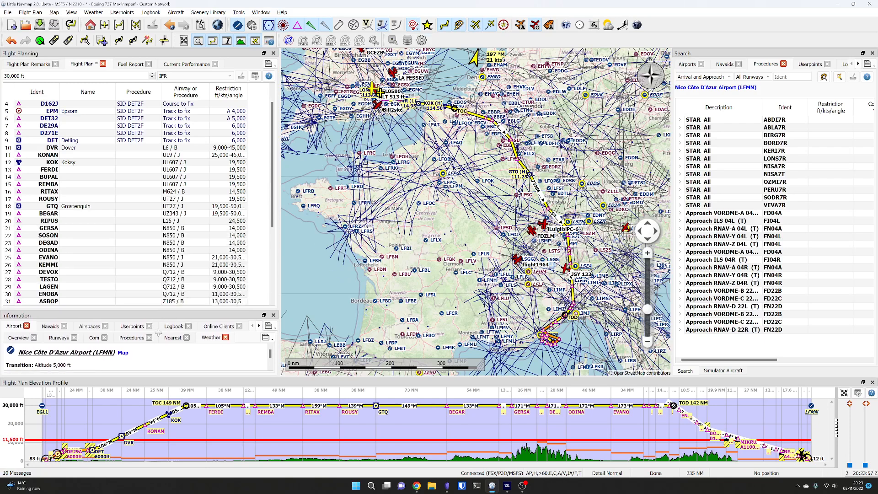
scroll(183, 158, down, 2)
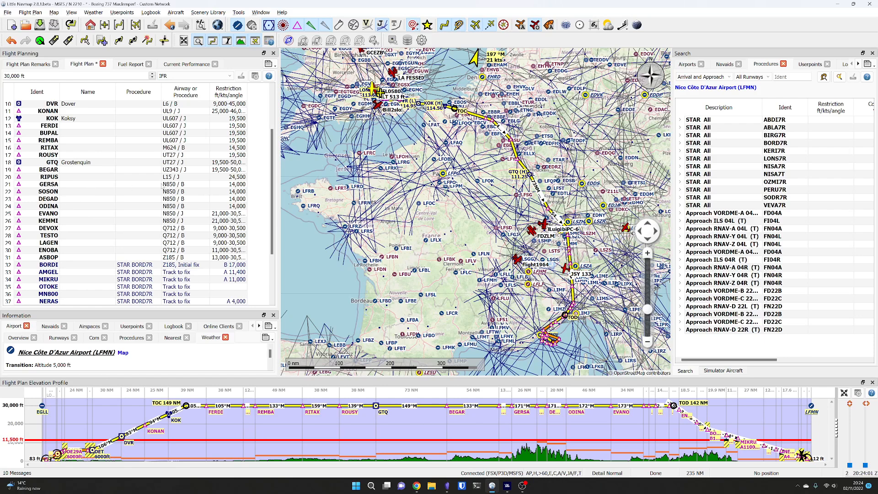
Highlight waypoints GERSA through KEMMI on the map, hide the jet airways, and examine that part of the route across the Alps.
click(170, 184)
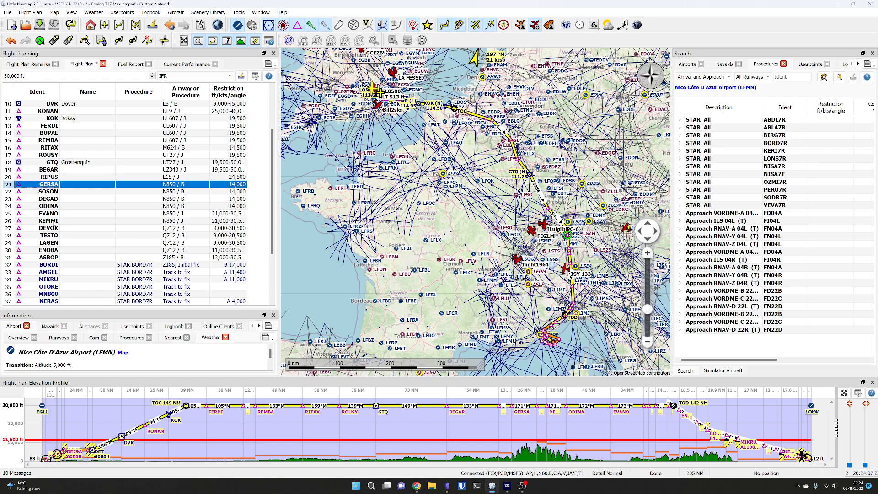
shift+click(55, 221)
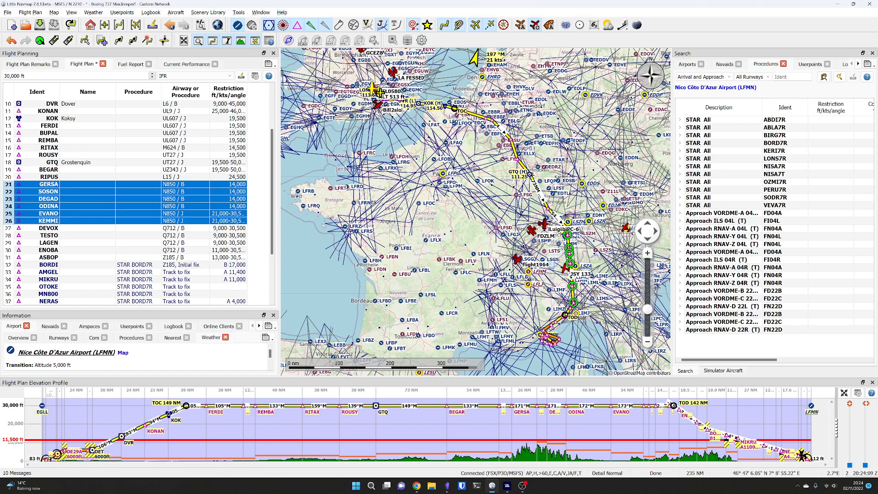
scroll(590, 274, up, 3)
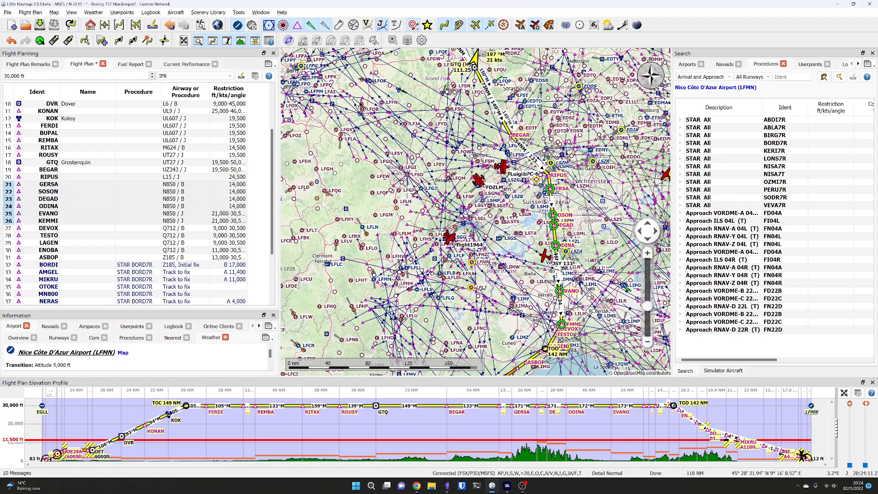
drag(582, 286, 545, 212)
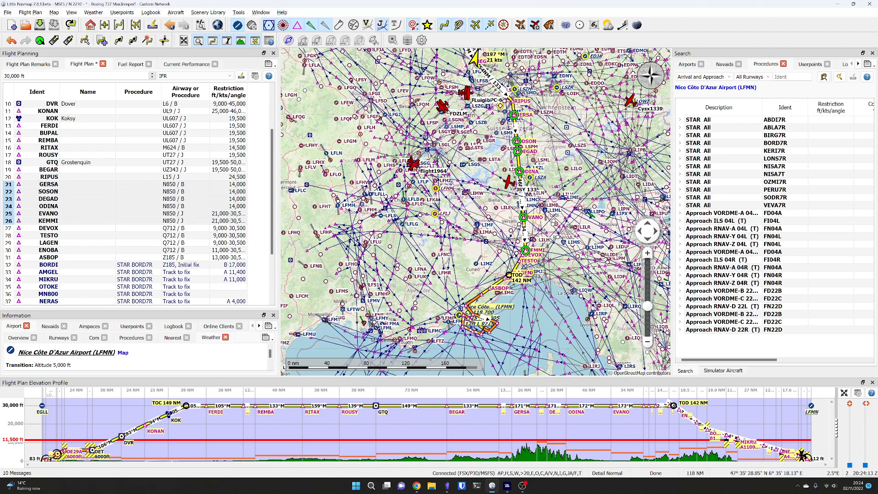
click(382, 26)
scroll(525, 162, up, 2)
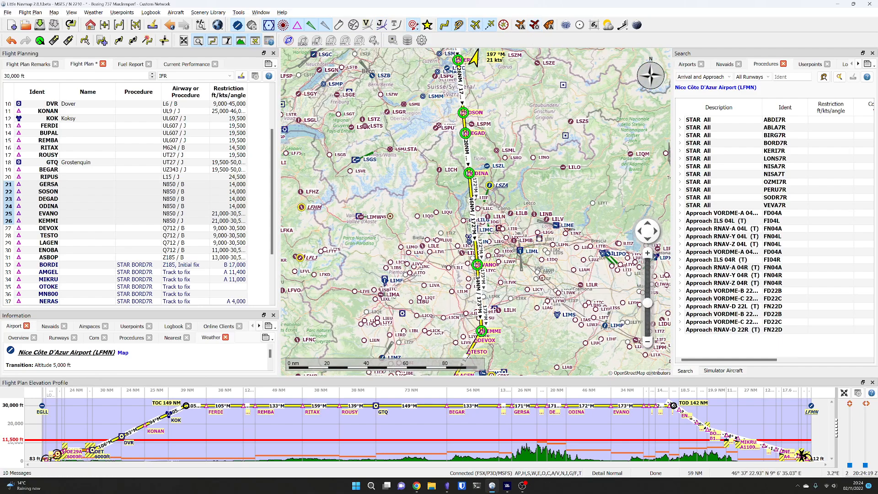
drag(523, 104, 538, 122)
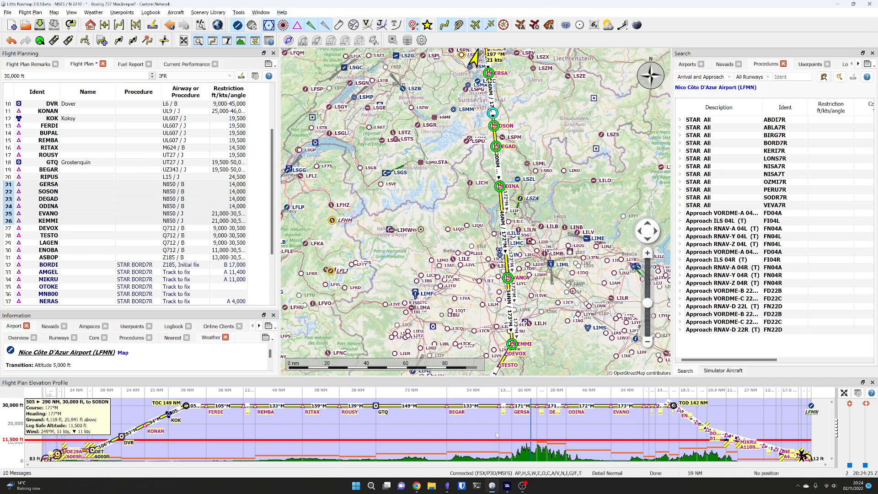
Enlarge the flight plan elevation profile and examine the climb out of Heathrow and the descent into Nice with their altitude restrictions.
scroll(62, 443, up, 3)
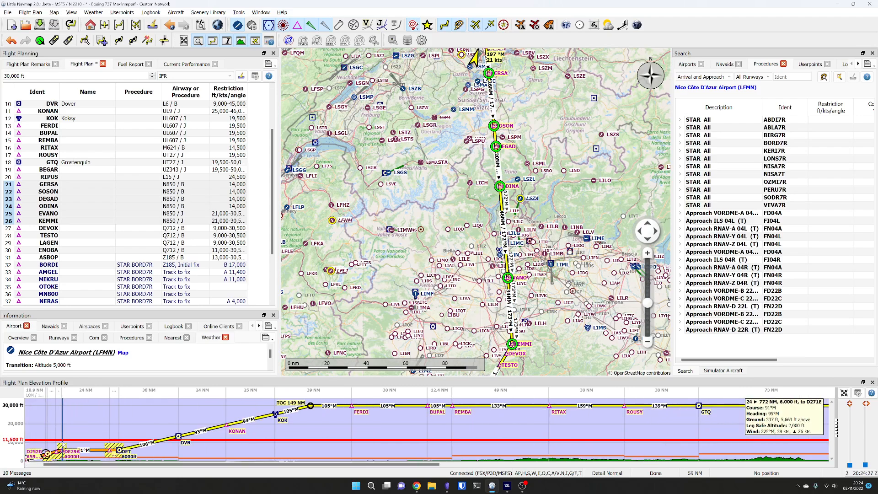
scroll(62, 442, up, 2)
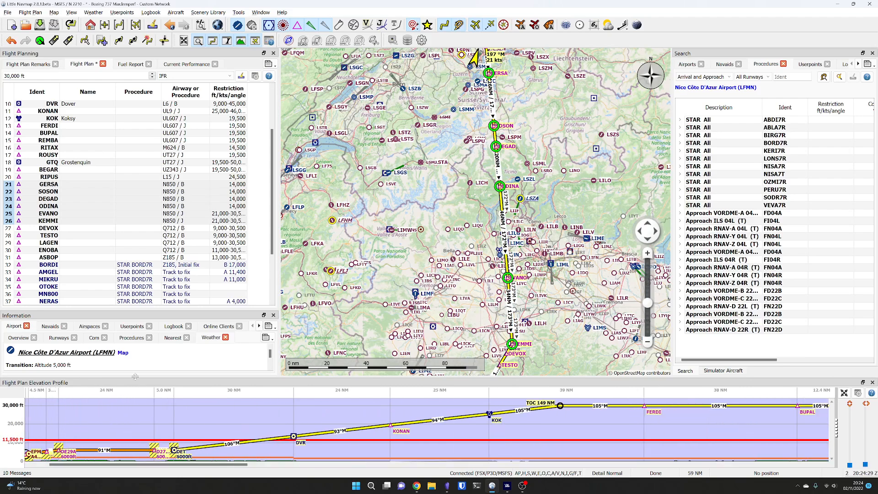
drag(135, 369, 136, 213)
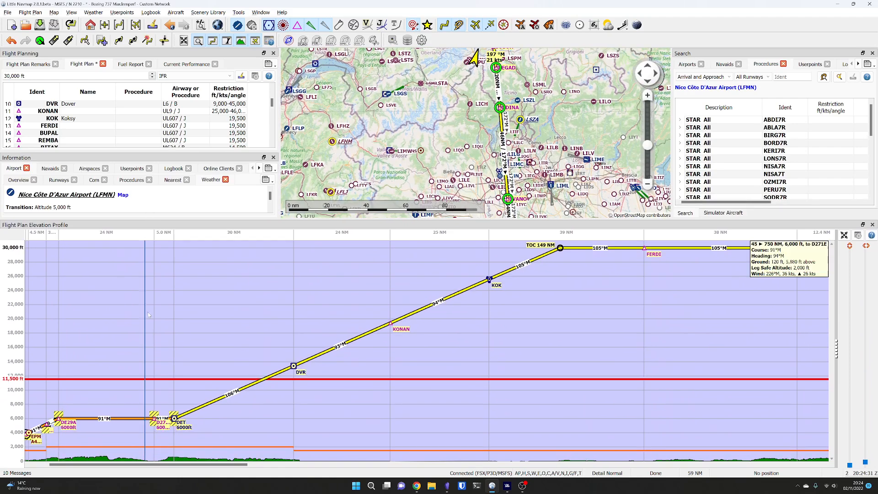
drag(236, 466, 176, 466)
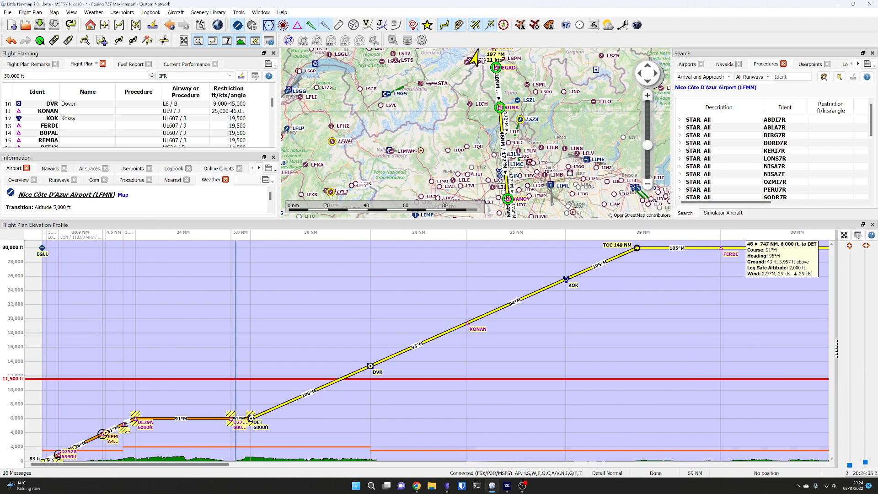
drag(216, 464, 811, 465)
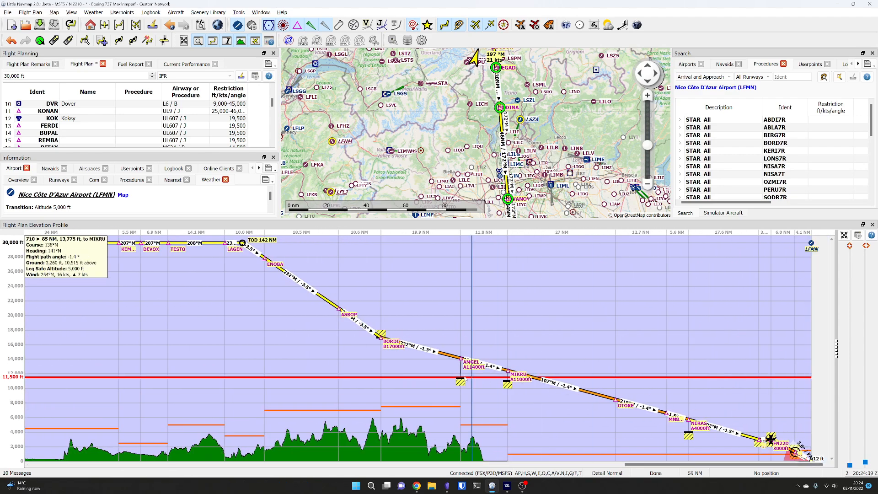
scroll(799, 448, up, 5)
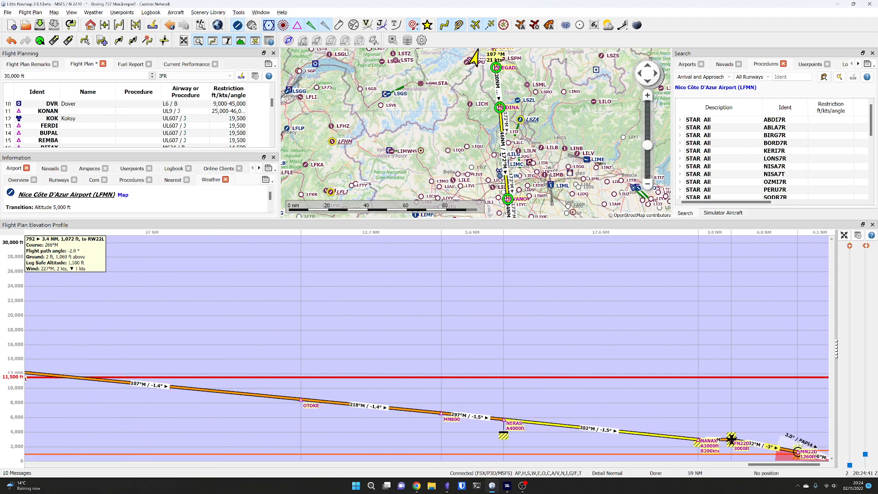
Examine the descent from AMGEL to Nice in the elevation profile, return to the whole route, and test its vertical zoom.
drag(788, 465, 797, 466)
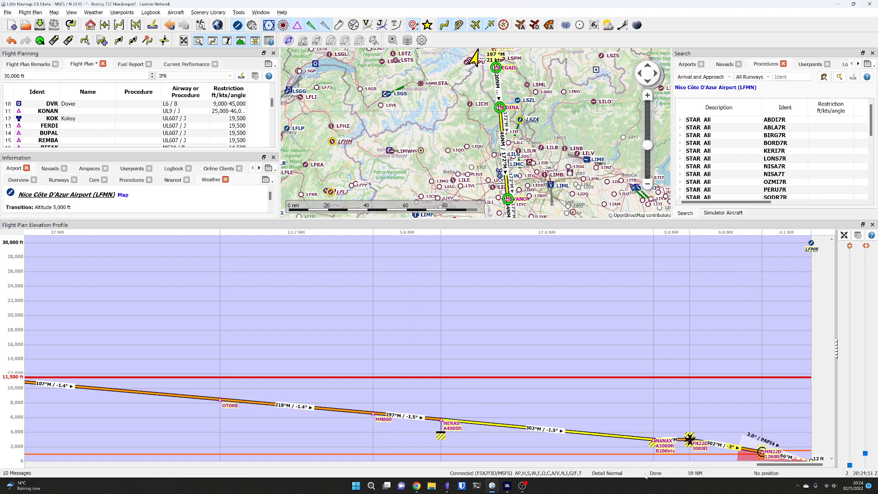
drag(766, 464, 735, 465)
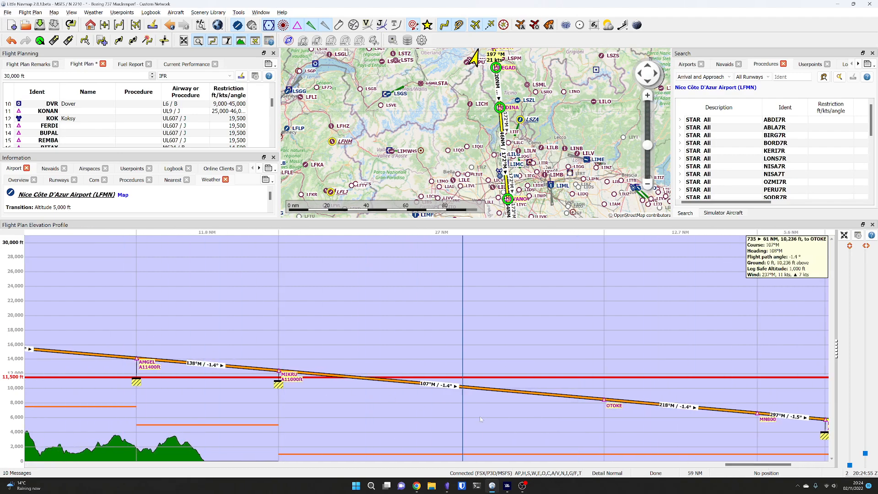
drag(787, 470, 371, 464)
scroll(380, 338, down, 5)
scroll(381, 339, up, 4)
scroll(381, 338, down, 5)
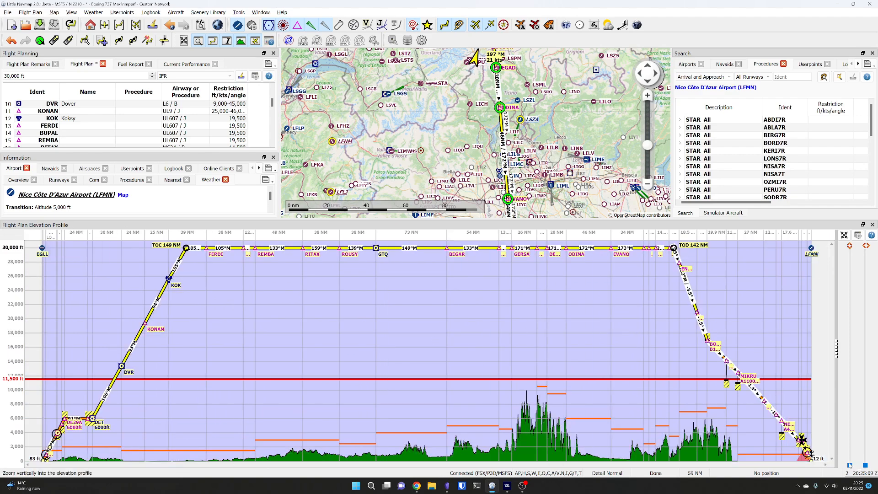
scroll(850, 466, up, 10)
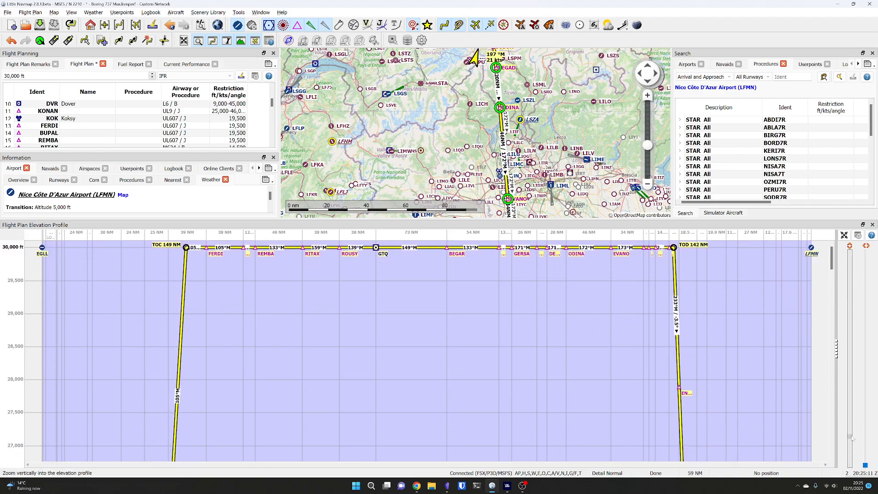
drag(852, 454, 852, 467)
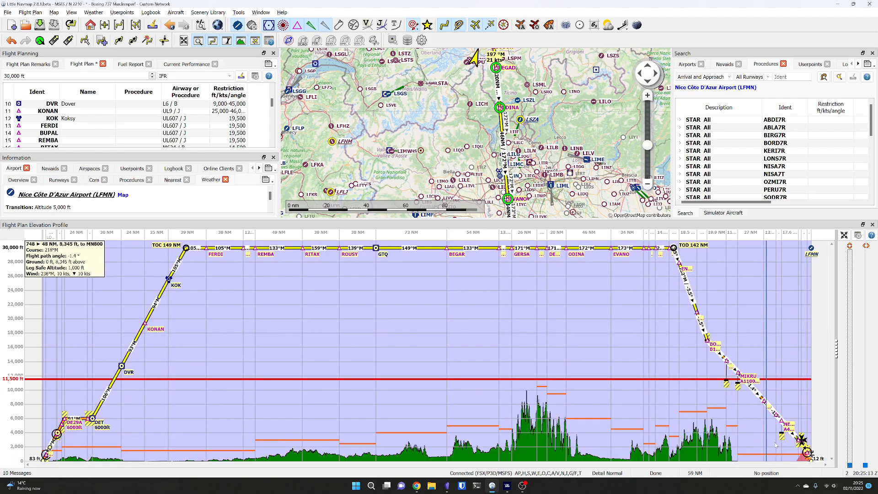
Enlarge the Nice descent vertically in the elevation profile, examine the approach from OTOKE to runway 22L, and shrink the profile to enlarge the map.
scroll(775, 442, up, 3)
scroll(775, 443, up, 3)
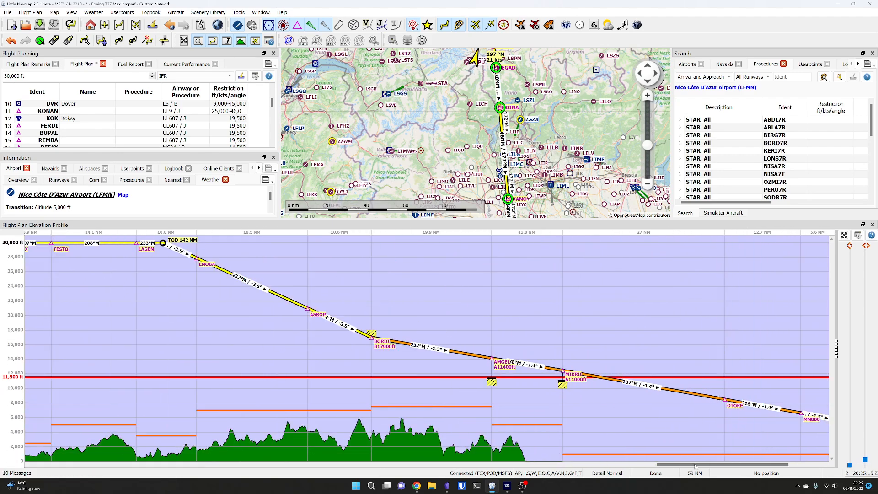
drag(694, 467, 769, 477)
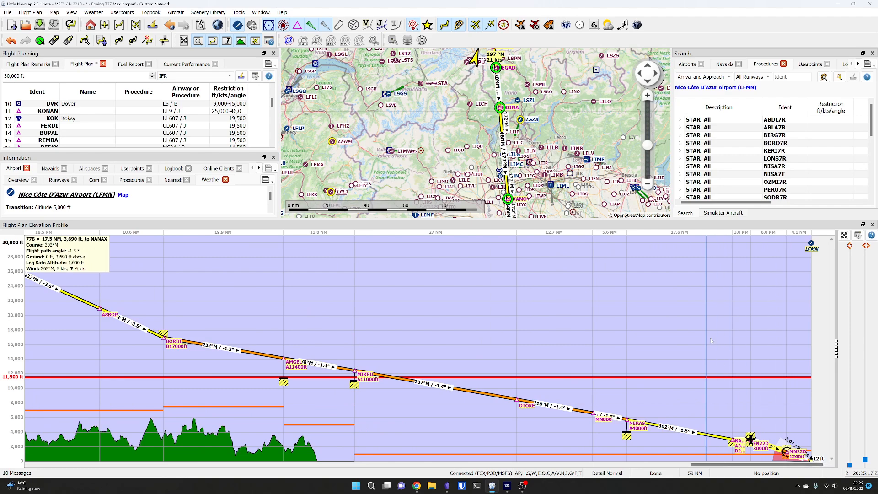
click(850, 466)
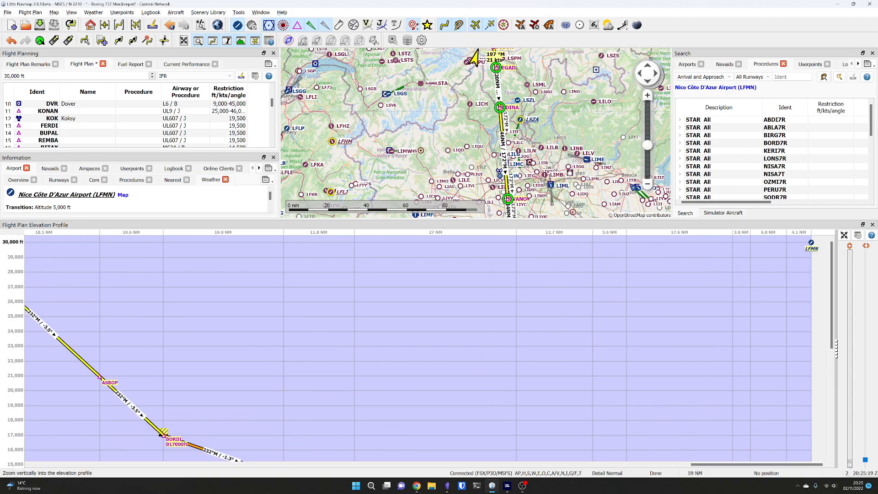
drag(849, 462, 849, 458)
scroll(704, 376, down, 4)
scroll(704, 375, up, 4)
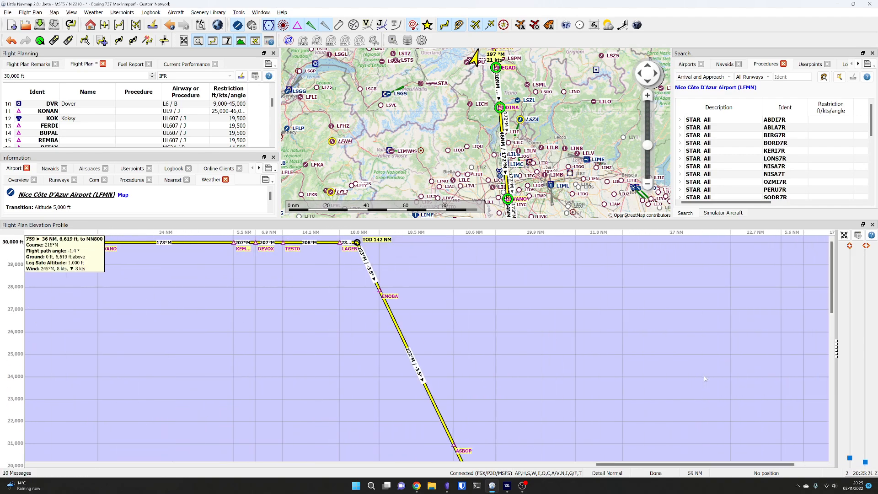
drag(832, 298, 833, 444)
drag(780, 466, 845, 476)
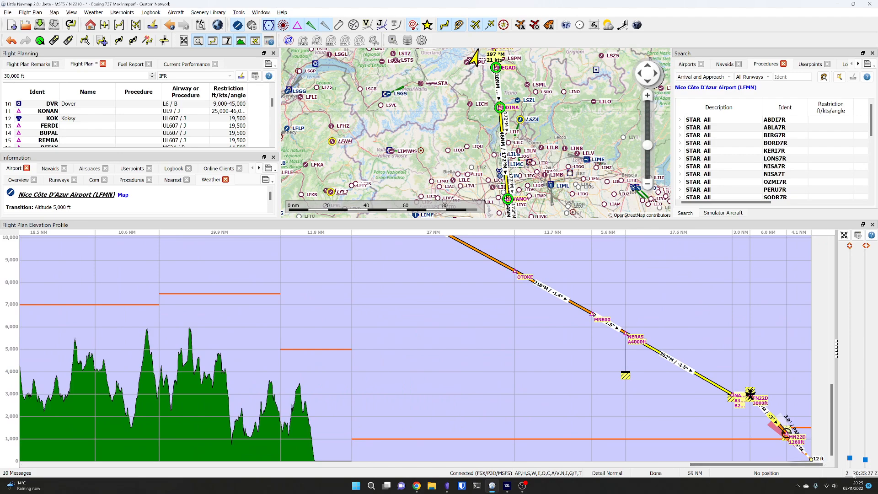
scroll(796, 442, up, 3)
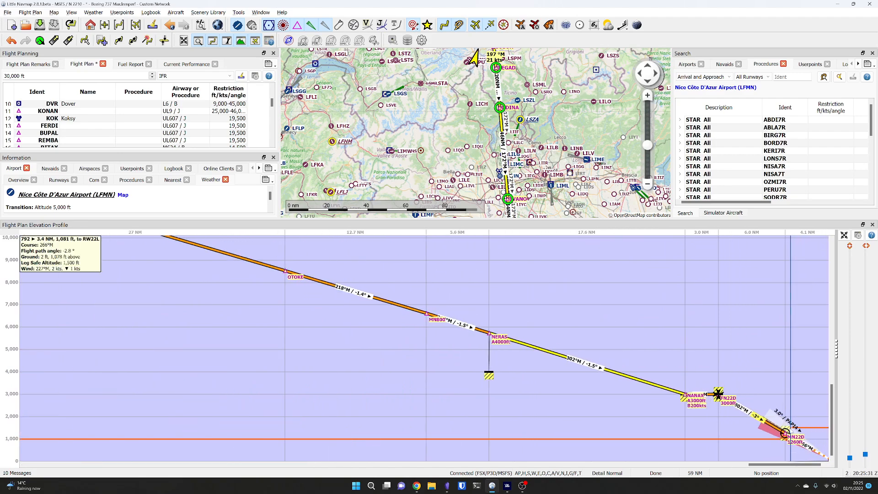
drag(597, 218, 597, 370)
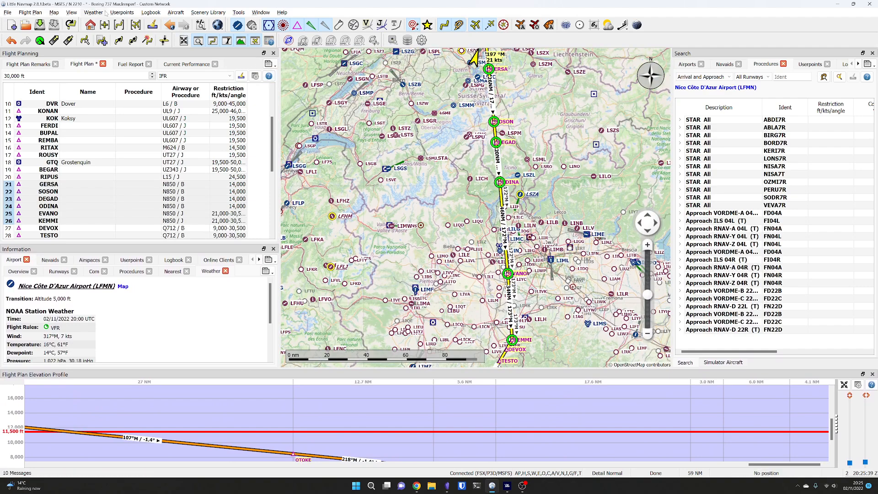
Open the program options and review the startup and updates, user interface, display and text, units, and map settings.
click(240, 13)
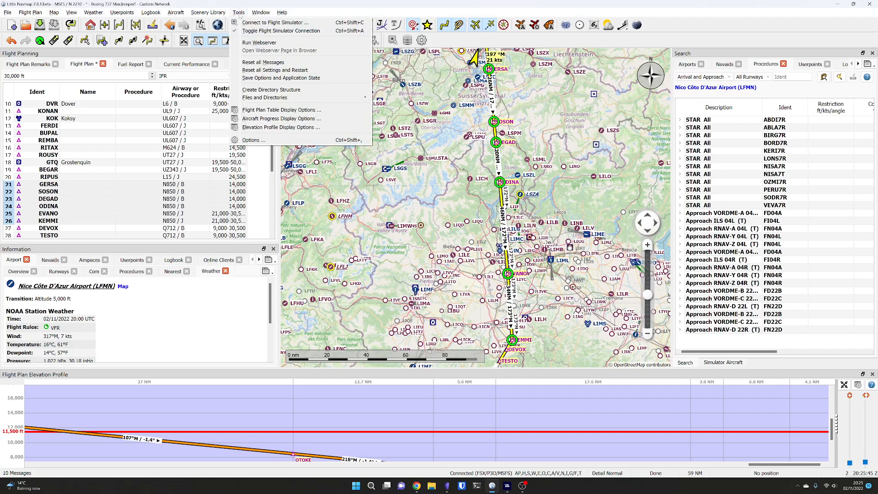
click(247, 140)
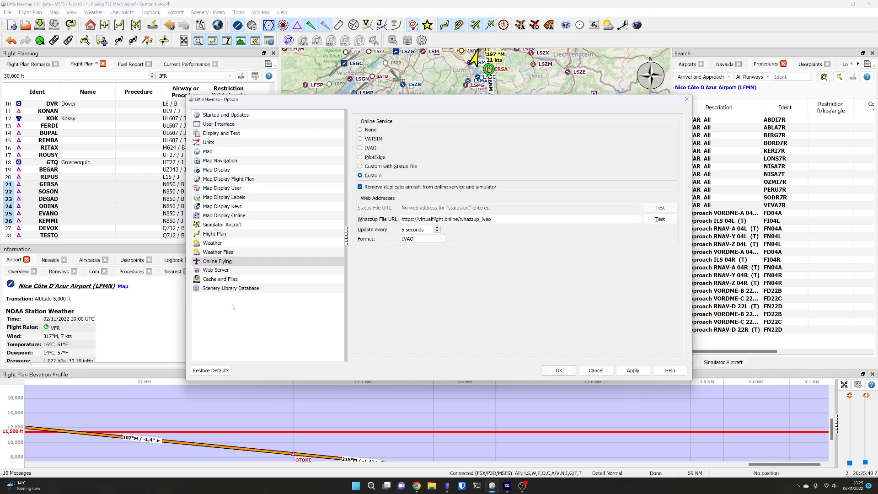
click(248, 115)
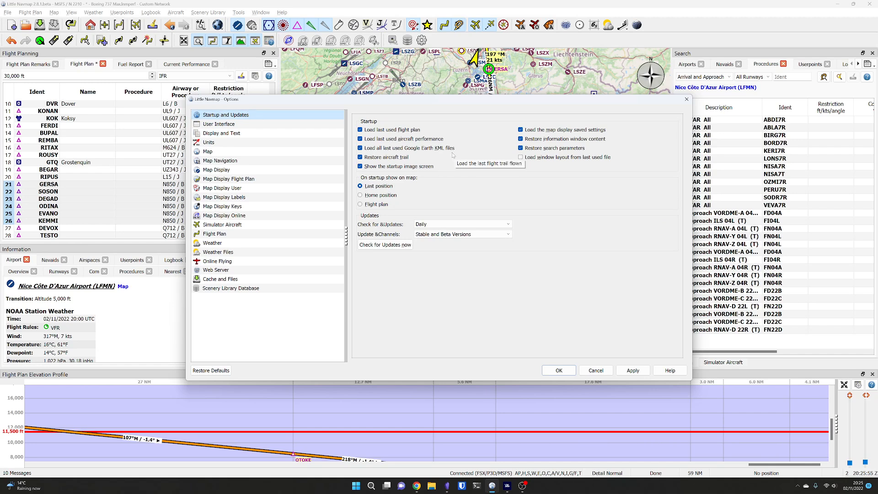
click(236, 125)
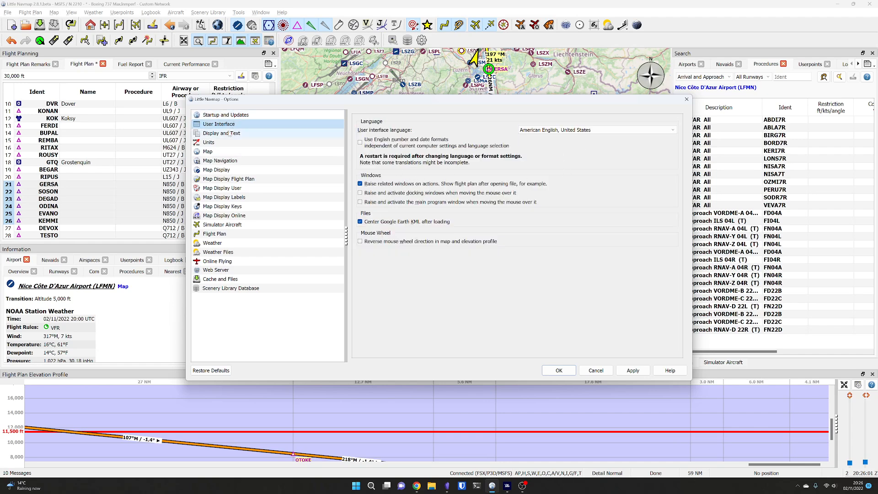
click(230, 133)
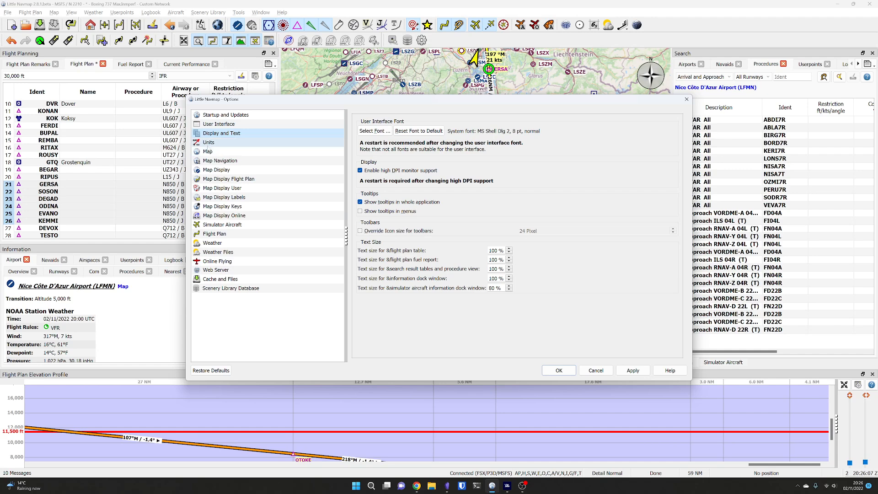
click(209, 145)
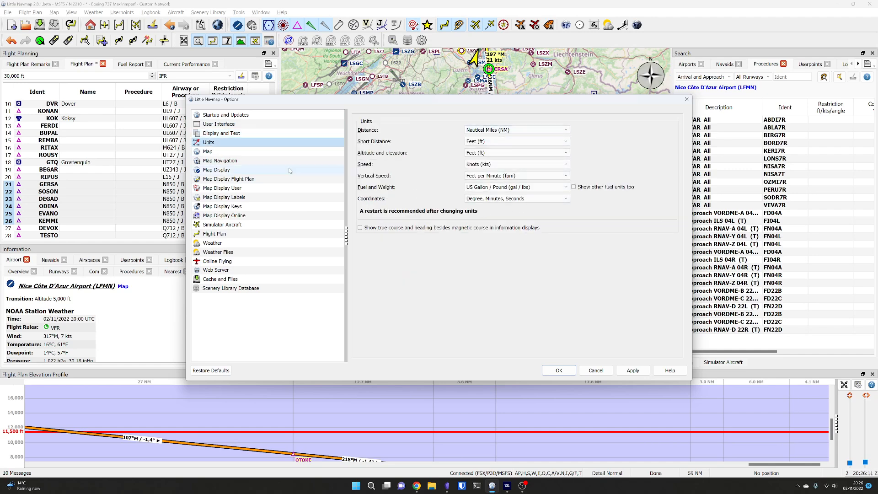
click(254, 152)
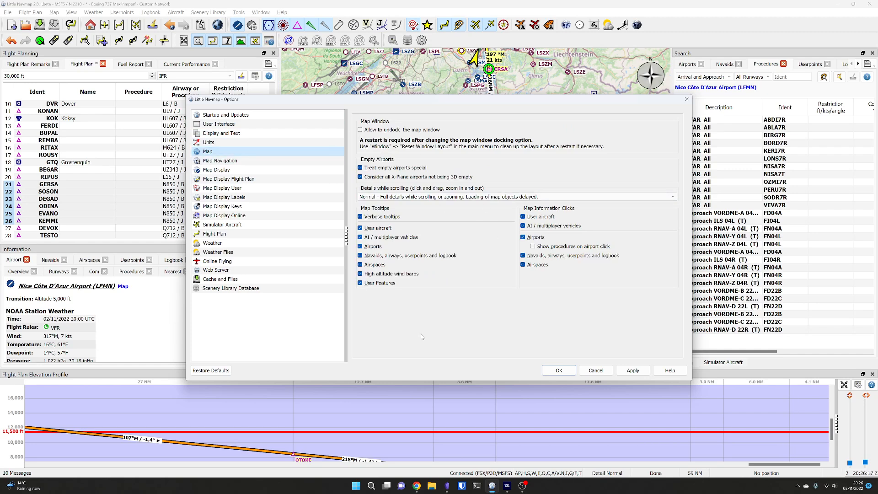
Review the options for map navigation, general map display, flight plan display, and user features on the map.
click(217, 162)
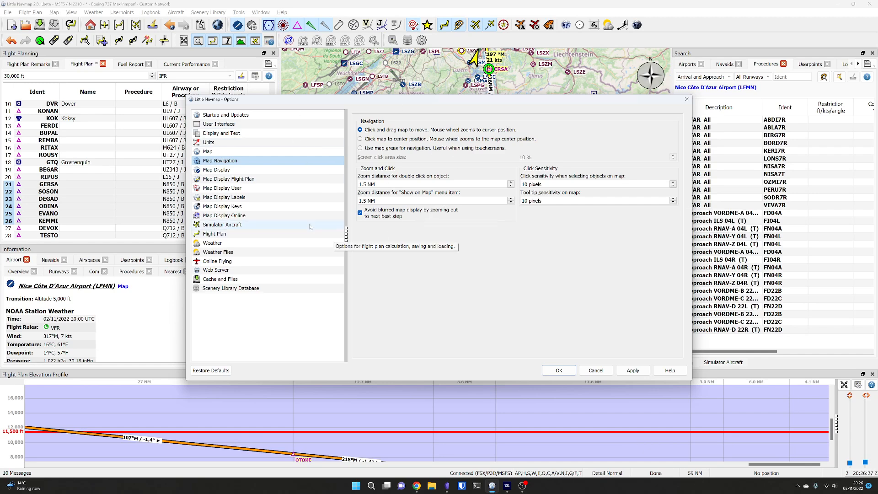
click(236, 170)
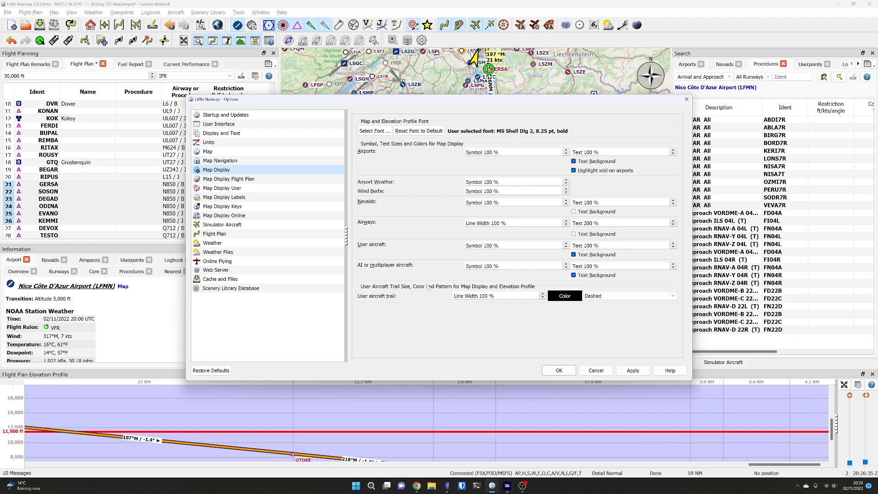
click(239, 181)
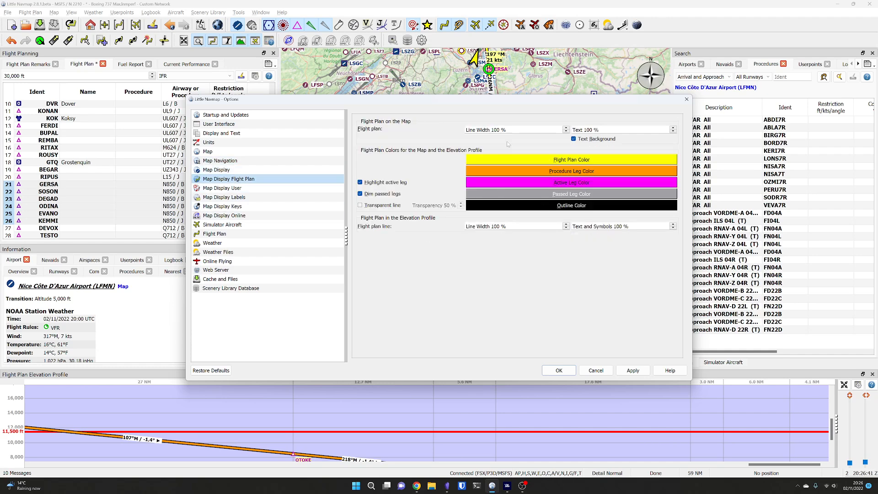
click(247, 189)
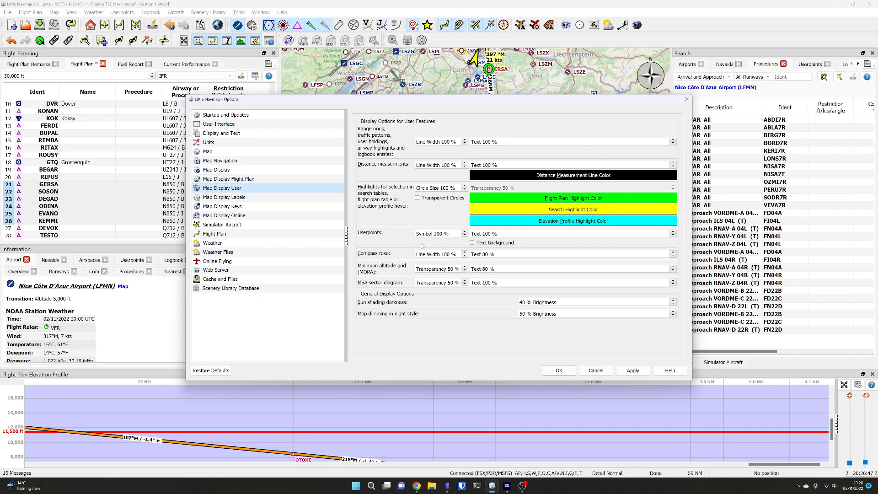
Review the map display labels for the flight plan and user aircraft, and enable Indicated Airspeed for AI, multiplayer and online client aircraft.
click(245, 199)
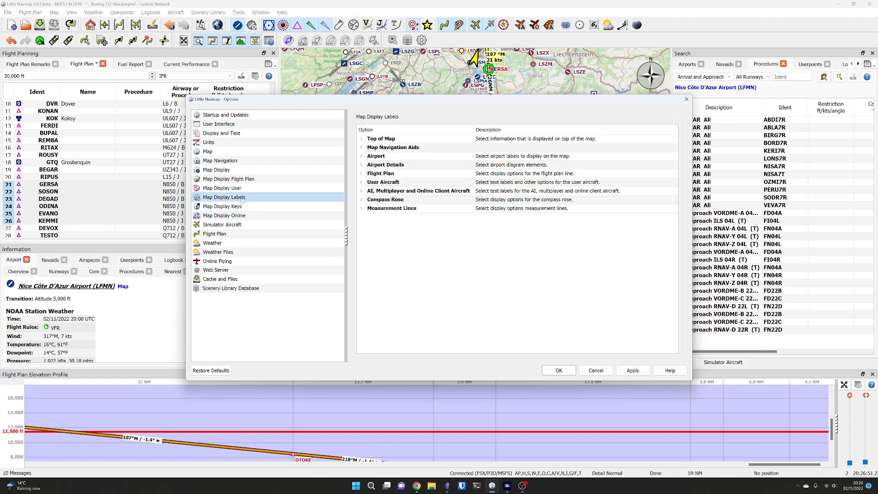
click(361, 174)
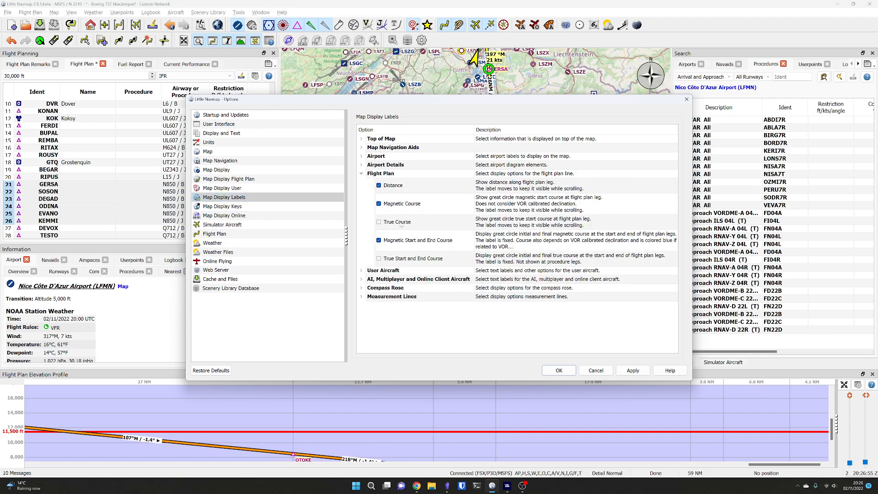
click(362, 271)
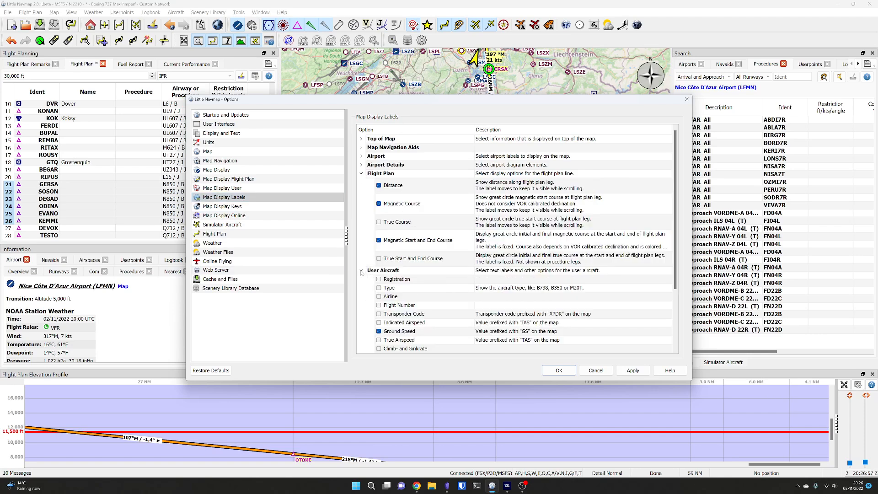
scroll(362, 272, down, 3)
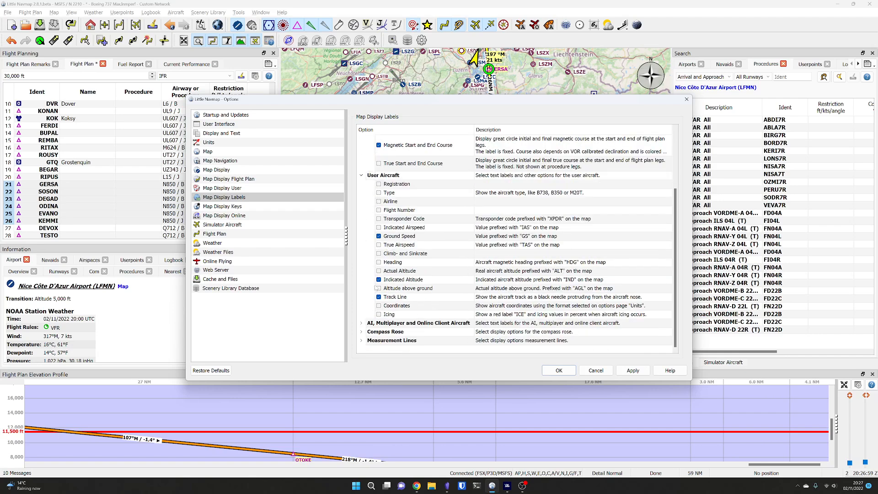
click(362, 323)
scroll(415, 278, down, 4)
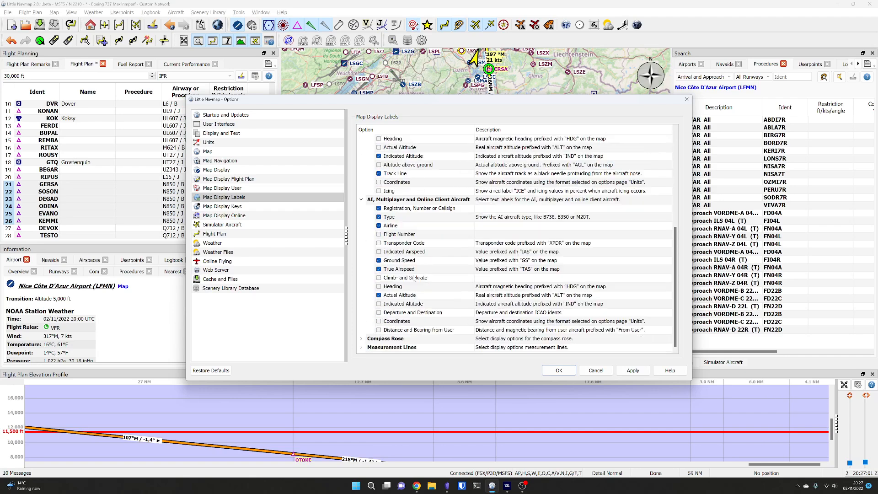
click(378, 252)
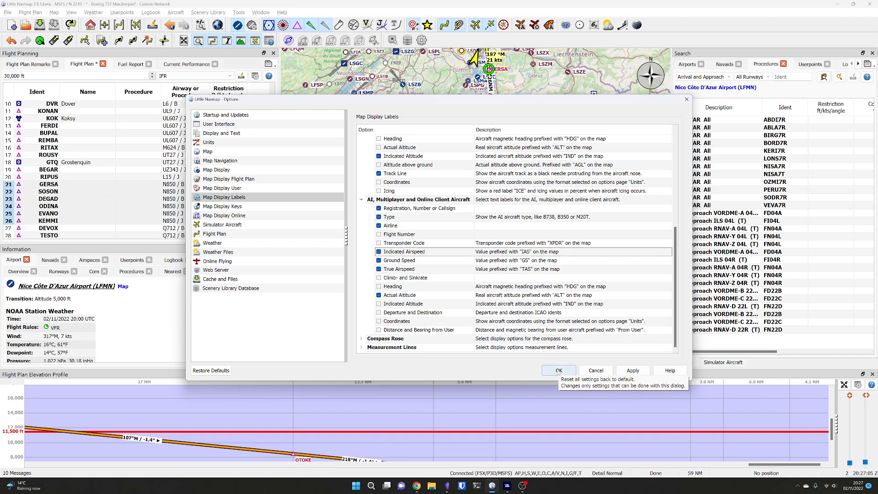
Review the options for map service keys, online centers display, simulator aircraft, flight plan, and weather display.
click(225, 207)
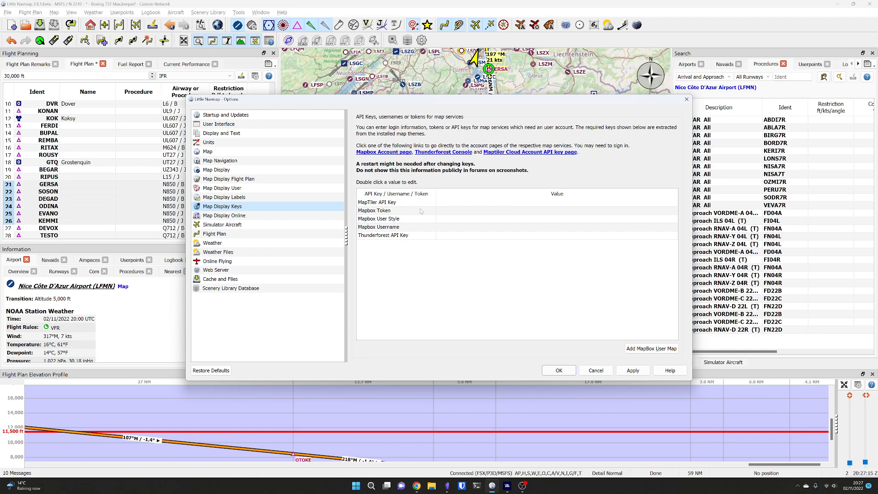
click(444, 204)
click(444, 212)
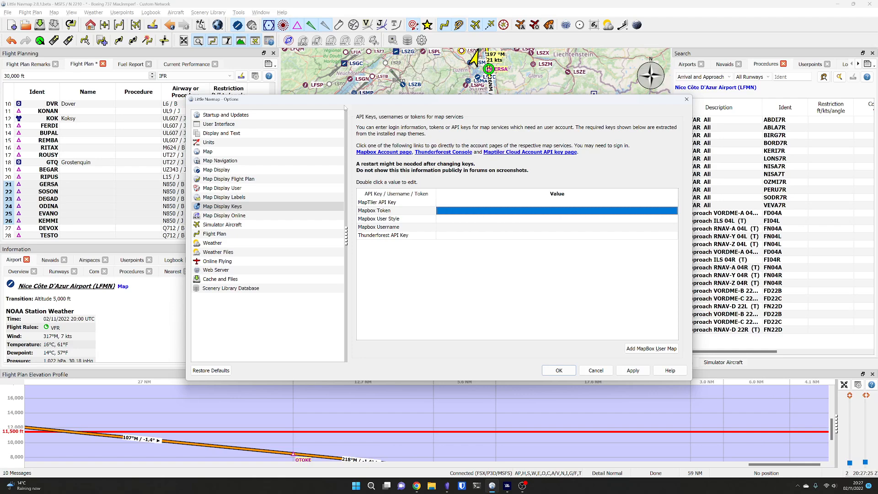
click(242, 218)
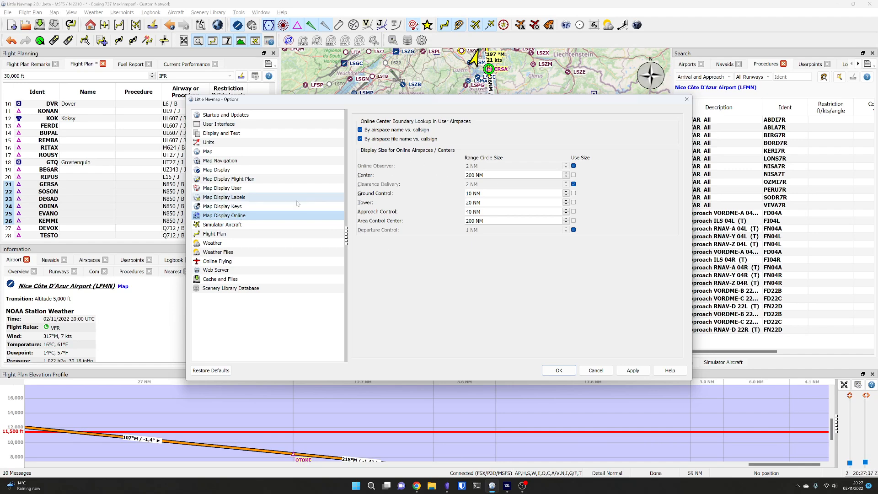
click(232, 228)
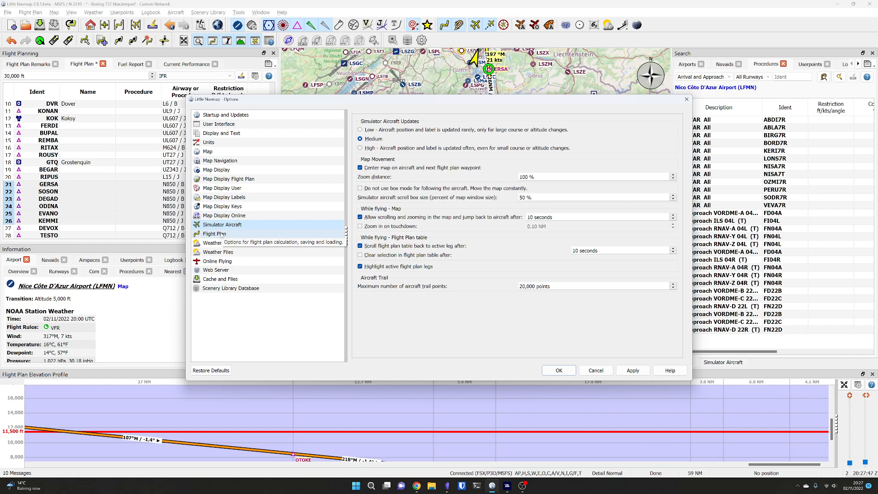
click(223, 234)
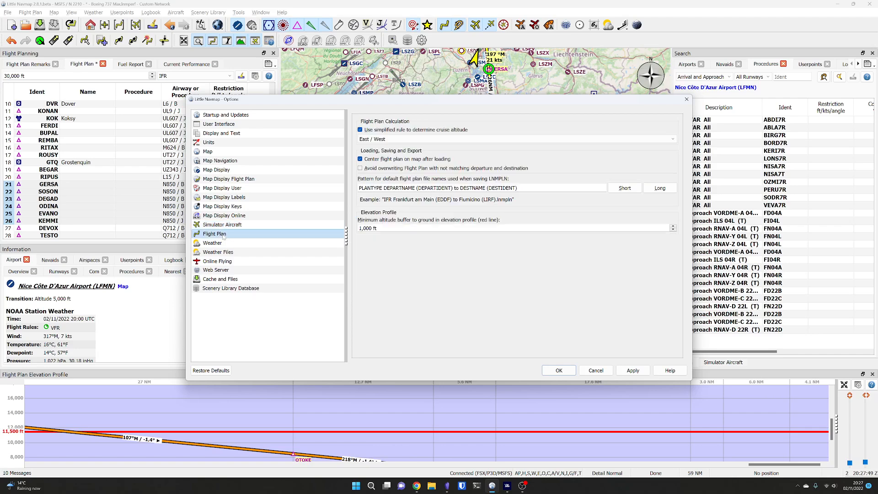
click(224, 243)
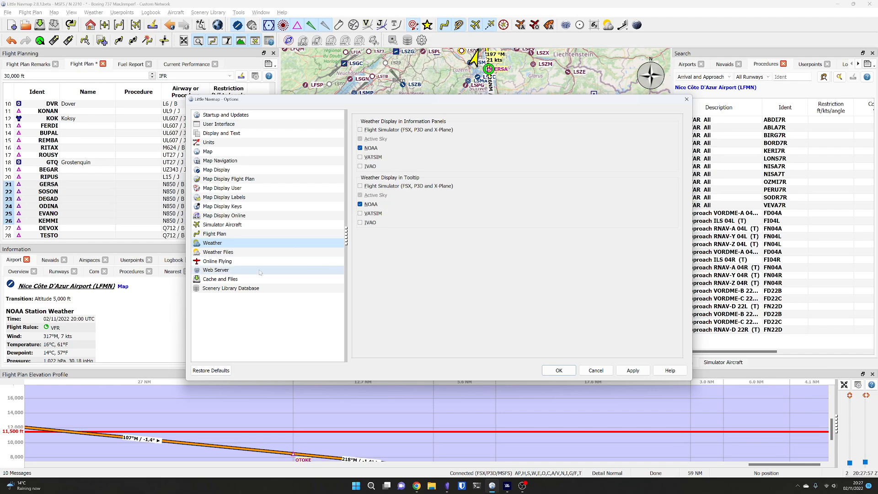
Review the options for weather files and web addresses and the online flying service settings.
click(235, 254)
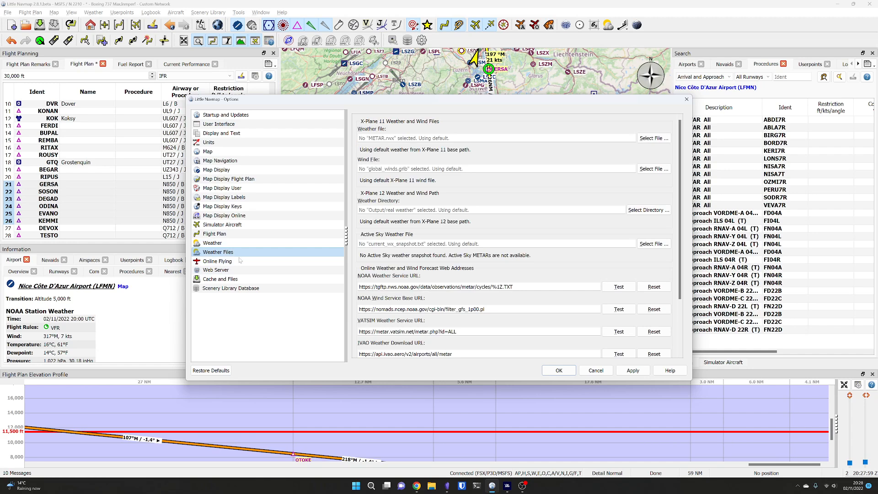
scroll(456, 180, down, 3)
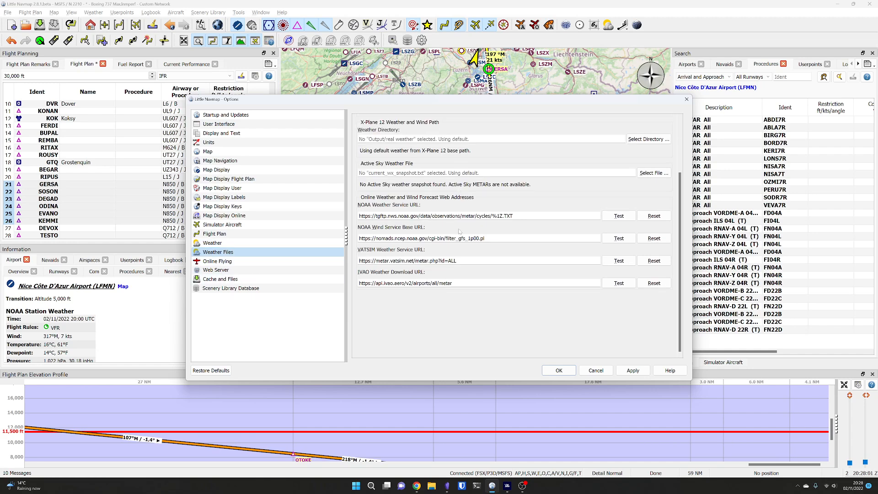
scroll(456, 222, up, 3)
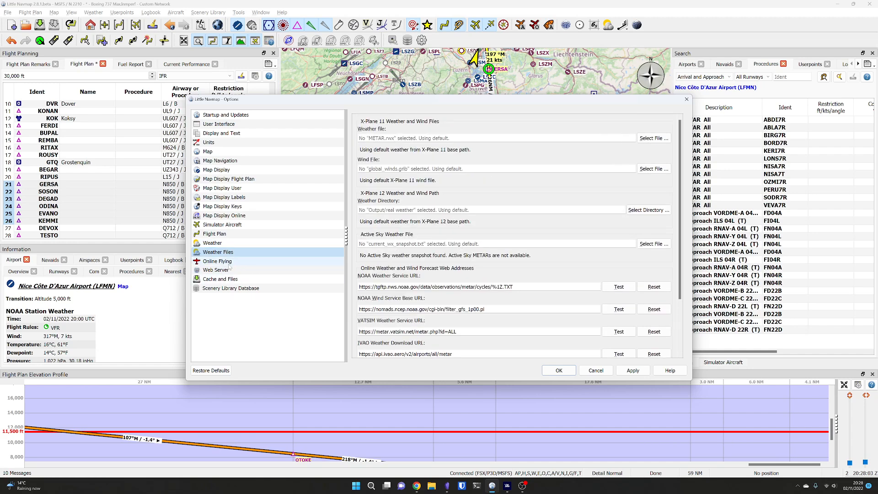
click(205, 264)
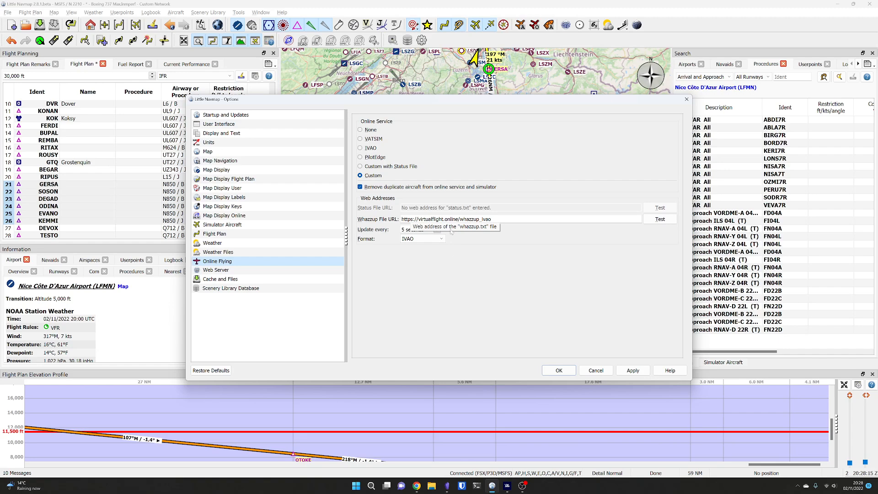
mouse_move(459, 104)
mouse_down()
mouse_move(439, 117)
mouse_move(337, 272)
mouse_move(337, 309)
mouse_move(388, 171)
mouse_move(460, 94)
mouse_up()
Switch to Chrome and read the Transmitter page of the VirtualFlight.Online website down to its download section.
click(417, 486)
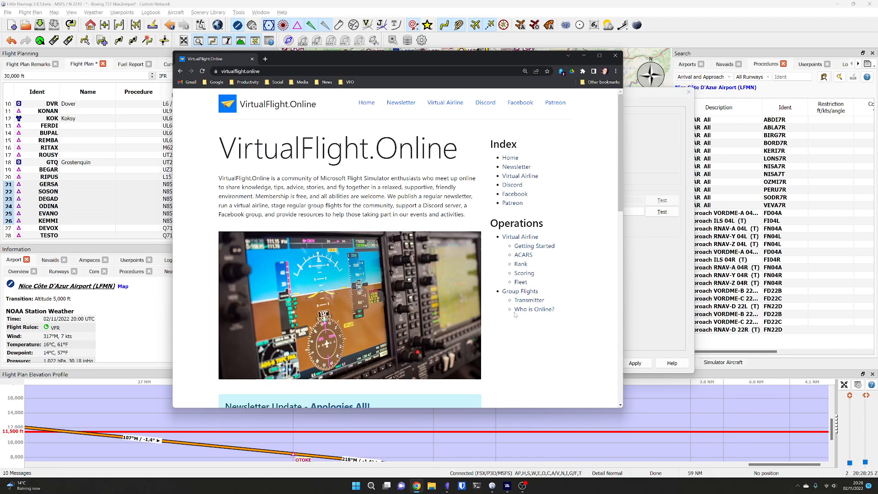
click(528, 302)
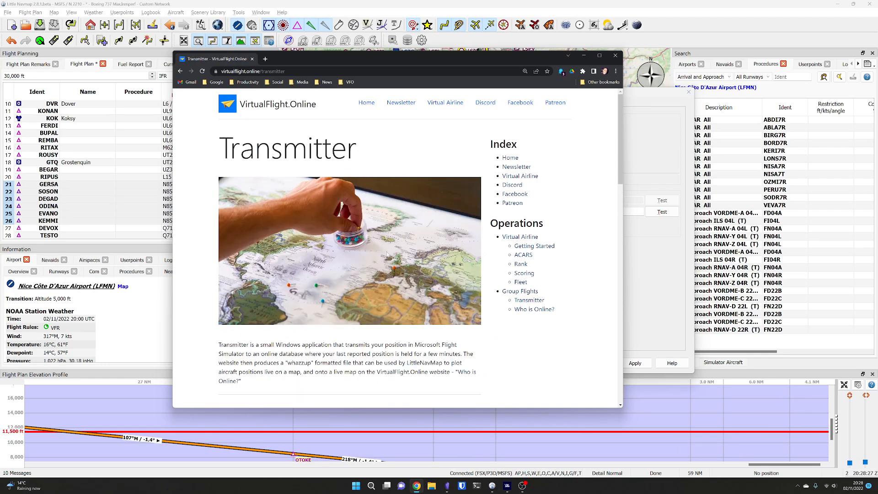
scroll(398, 249, down, 4)
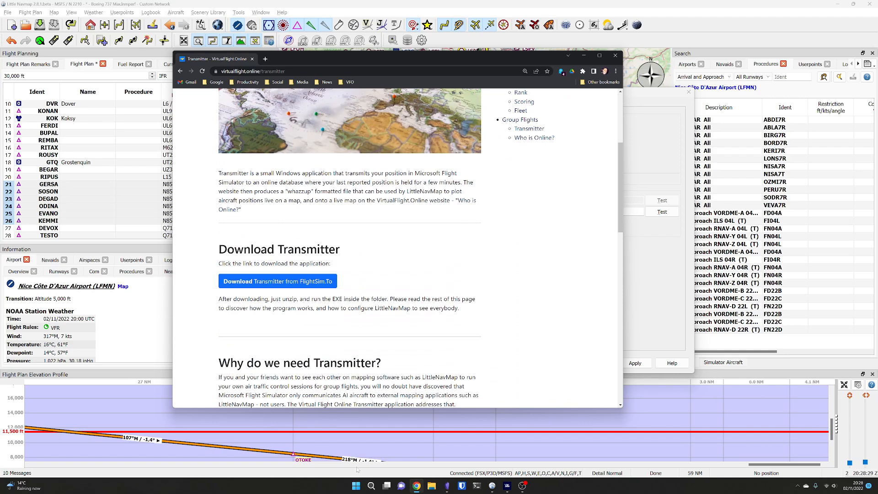
Launch the VirtualFlight.Online Transmitter app, connect it to the simulator, and expand its window to view the aircraft data before minimizing it.
click(356, 486)
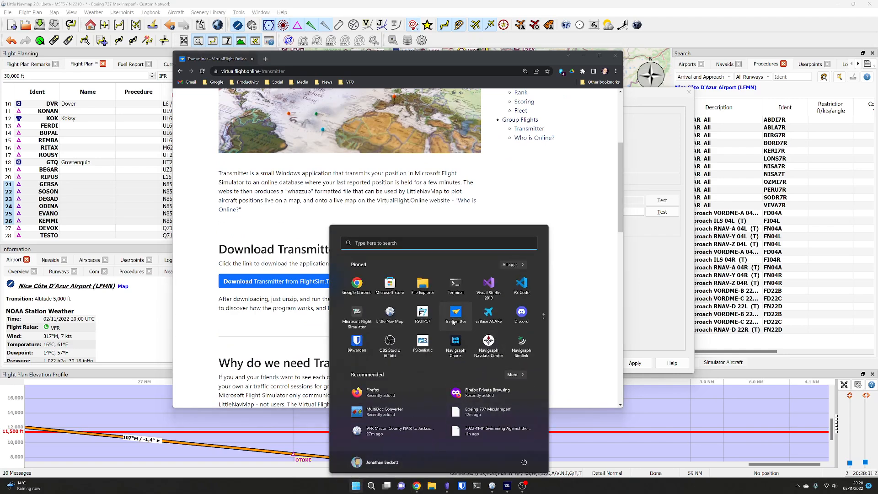
click(454, 316)
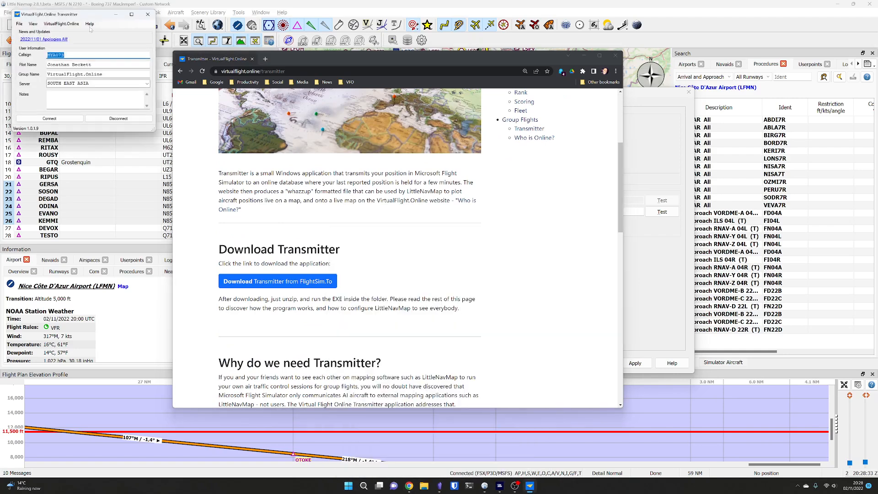
drag(72, 16, 367, 146)
click(348, 248)
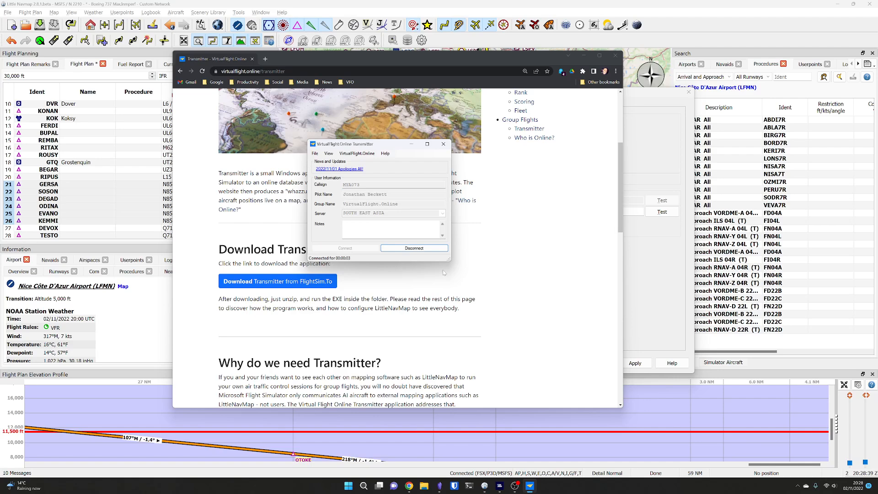
drag(448, 259, 437, 373)
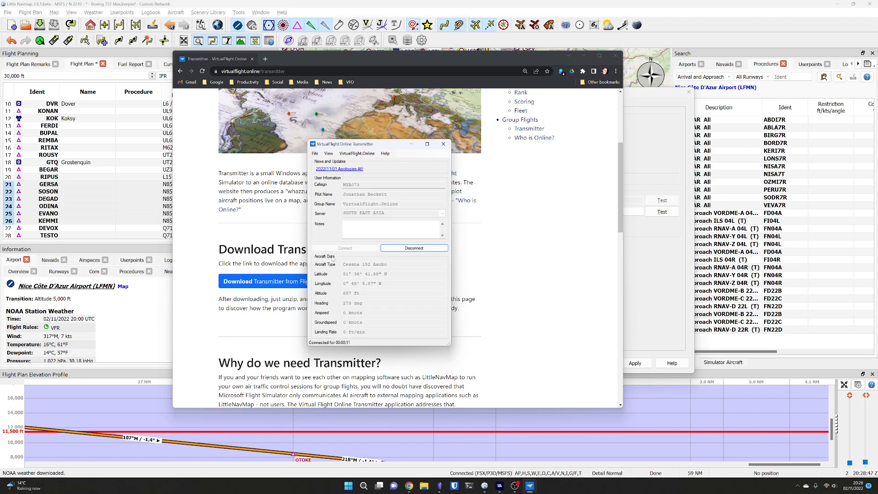
click(411, 145)
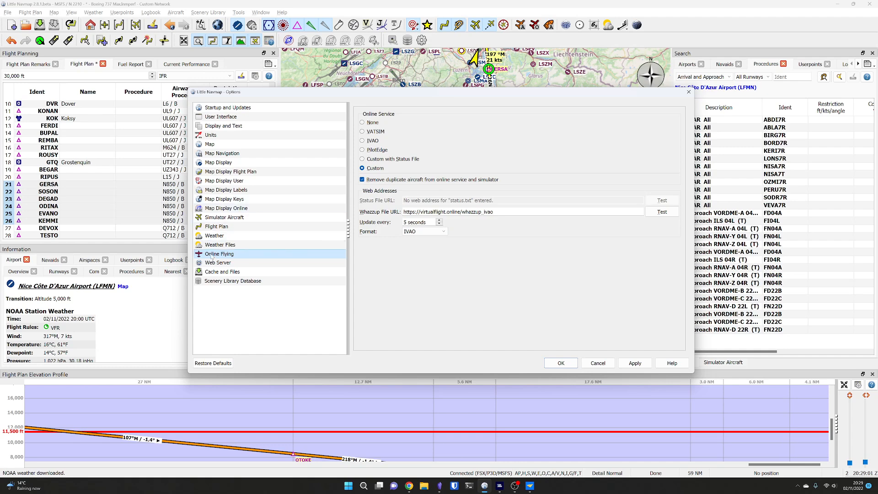
Set the online service to VATSIM in the options, and show the online network aircraft on the map of western Europe.
click(363, 132)
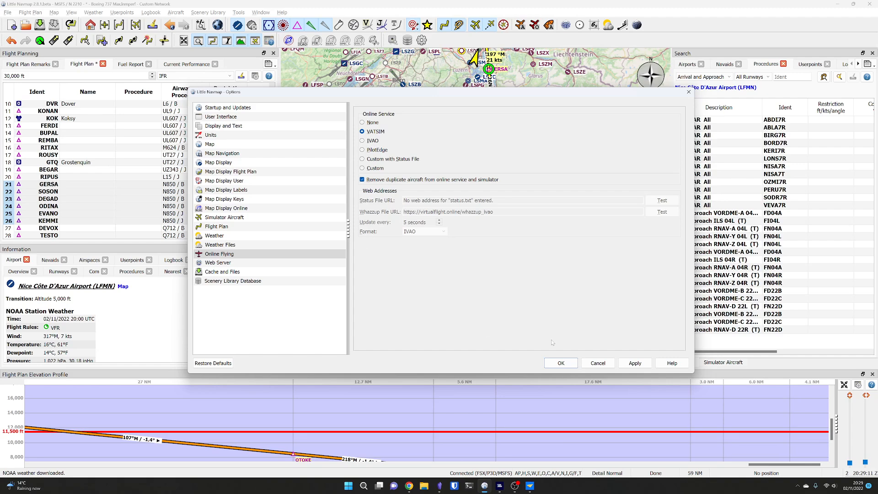
click(561, 363)
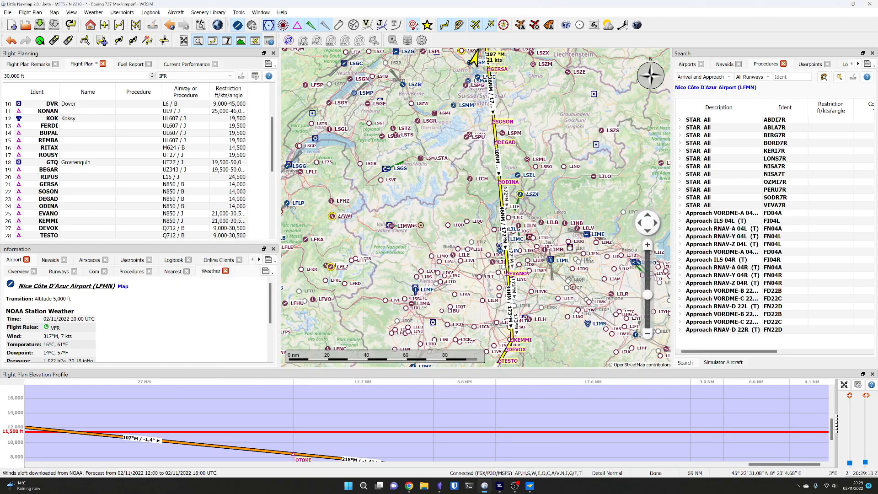
scroll(457, 227, down, 5)
scroll(453, 228, down, 1)
scroll(453, 228, up, 1)
drag(445, 186, 497, 211)
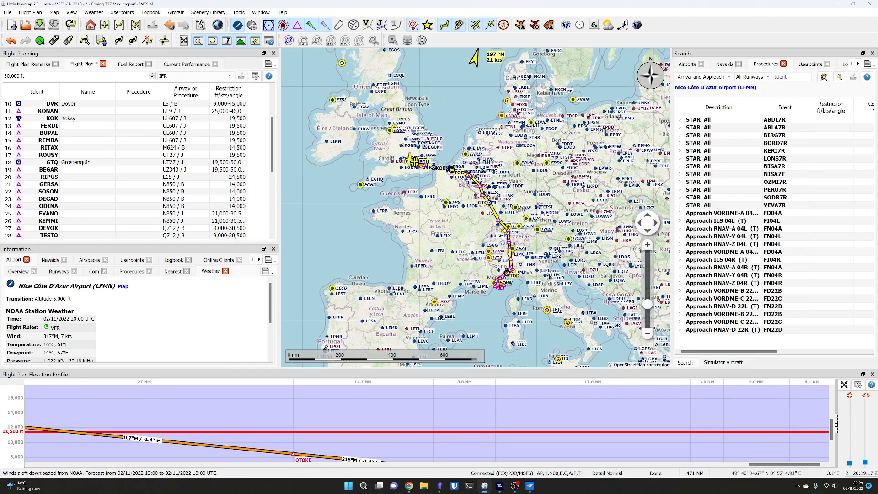
click(535, 25)
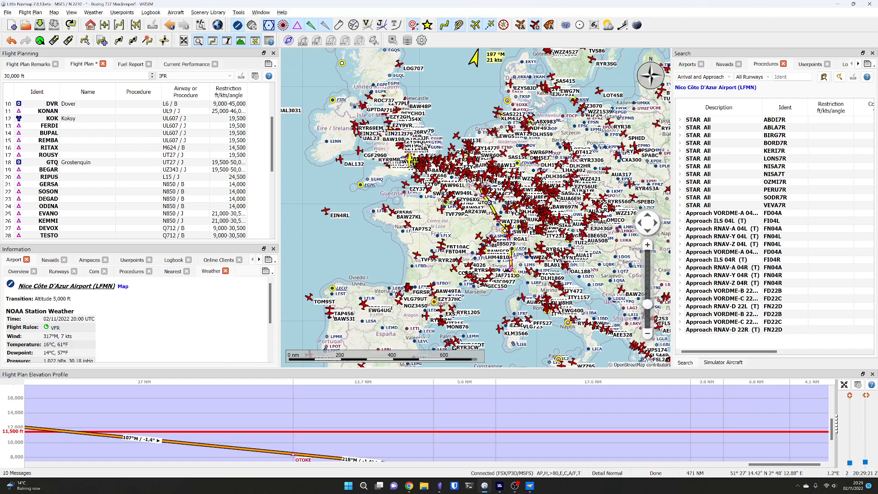
Examine the online traffic over Belgium and the Netherlands and read the full online client details of aircraft UKV190.
scroll(458, 167, up, 5)
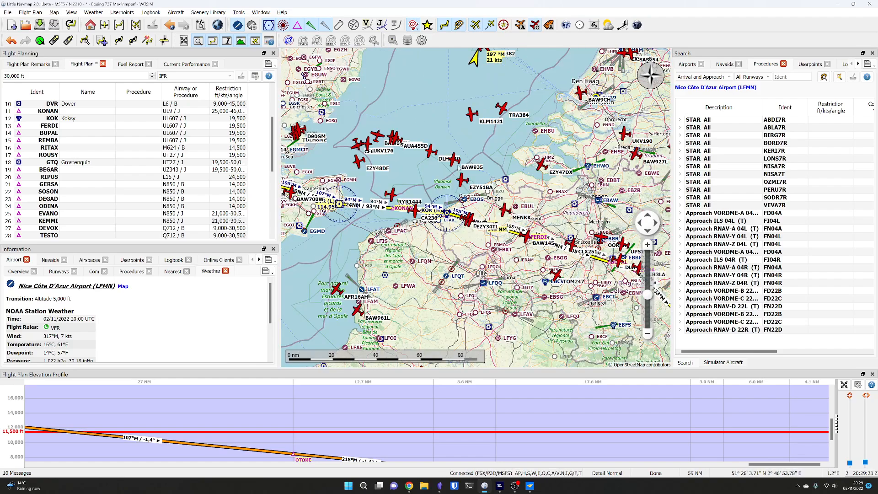
drag(599, 155, 441, 210)
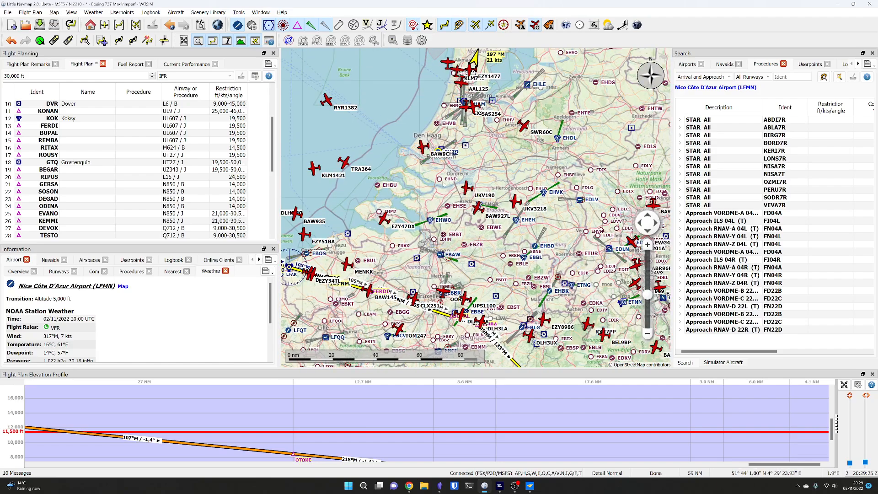
drag(500, 209, 481, 213)
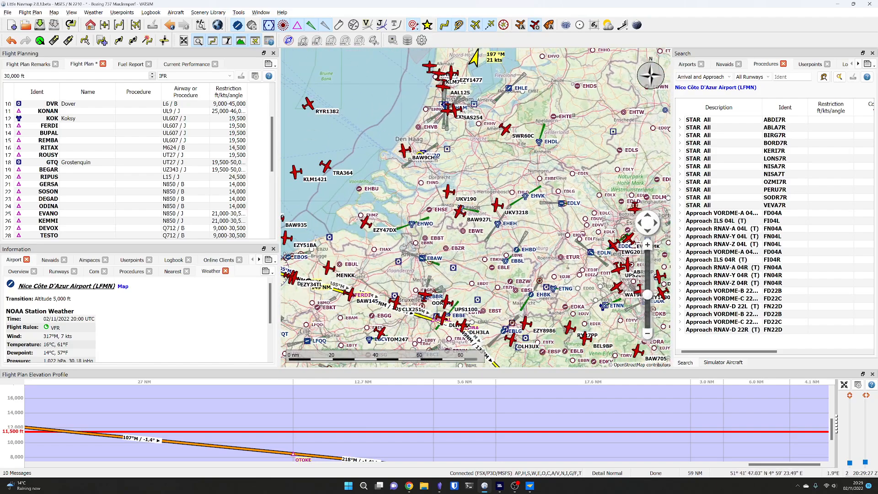
click(219, 259)
scroll(199, 322, down, 5)
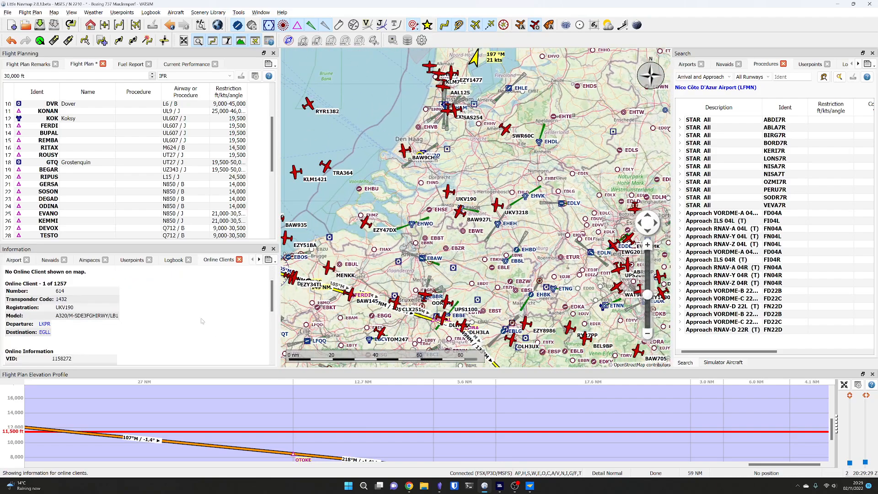
scroll(200, 322, down, 2)
scroll(194, 318, down, 1)
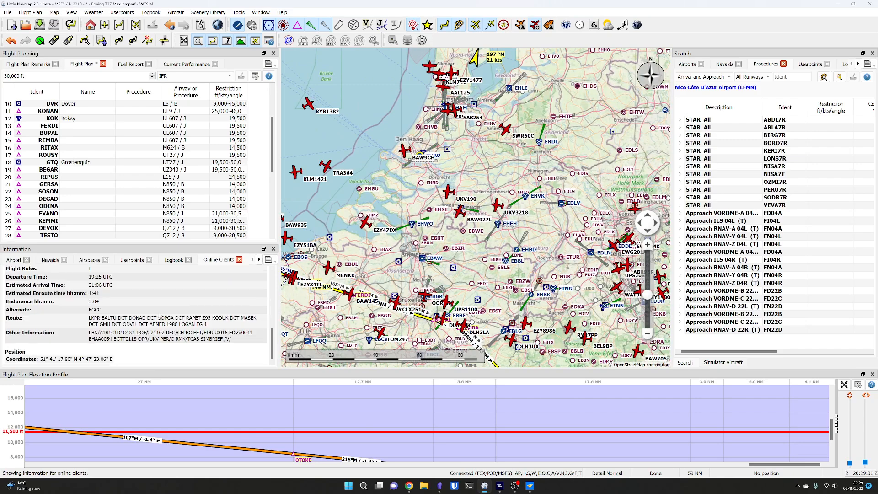
scroll(178, 327, up, 8)
scroll(173, 330, up, 2)
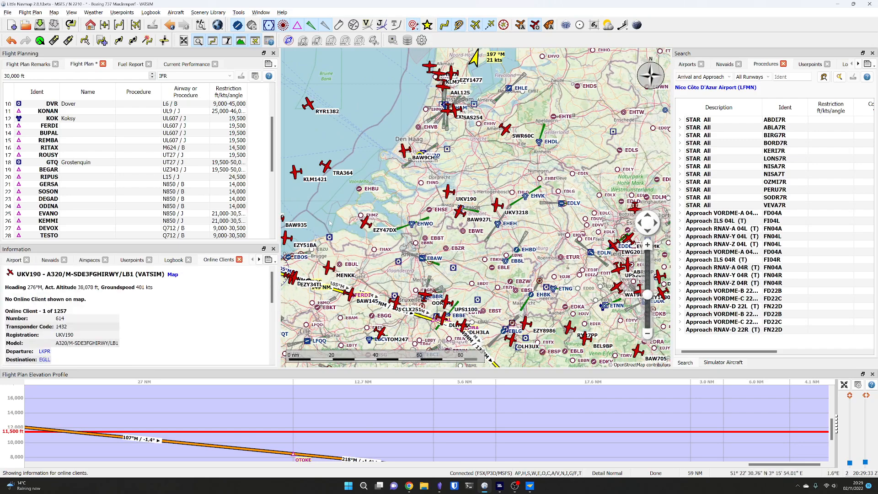
Turn on airspace display, hide all ICAO class airspaces, and show all center and other airspace types.
scroll(456, 210, down, 3)
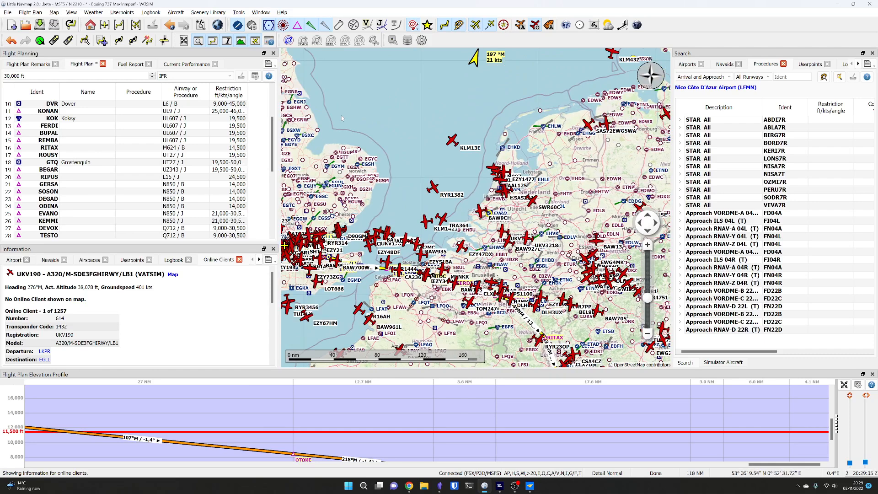
click(289, 41)
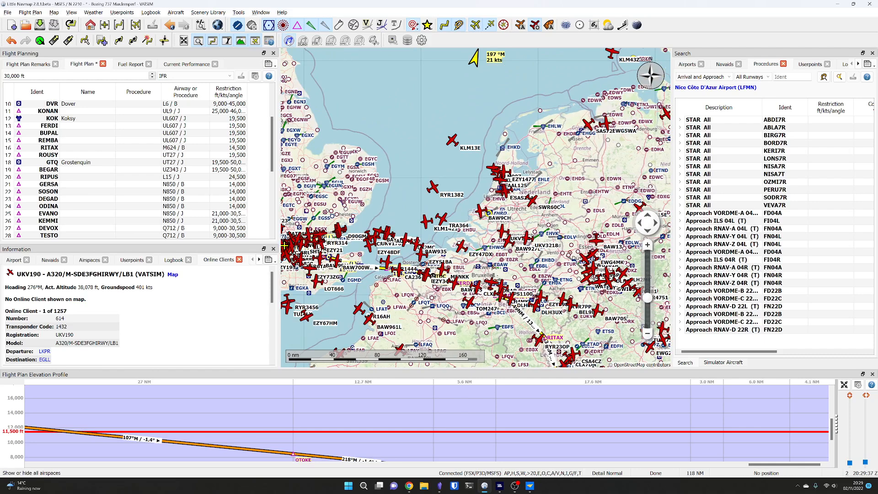
click(303, 40)
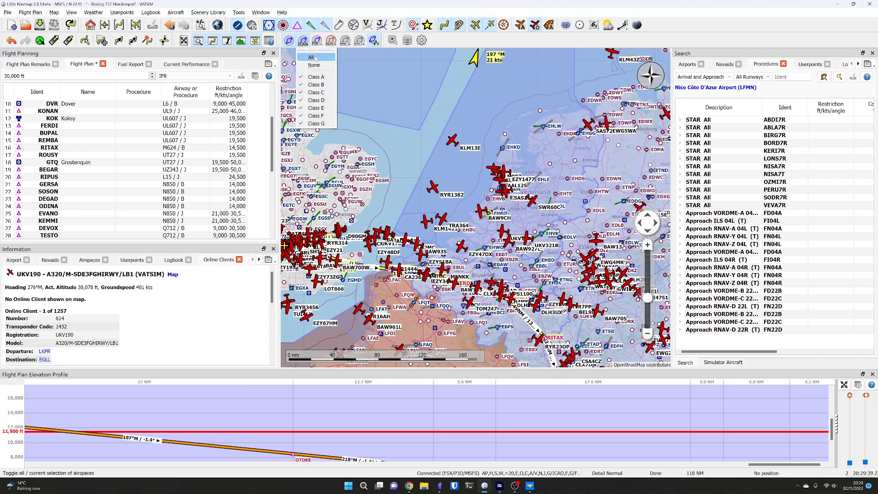
click(316, 65)
click(359, 40)
click(369, 56)
Inspect the airspace details of the Scottish center and the online center details of EISN_CTR over Ireland.
scroll(407, 119, down, 2)
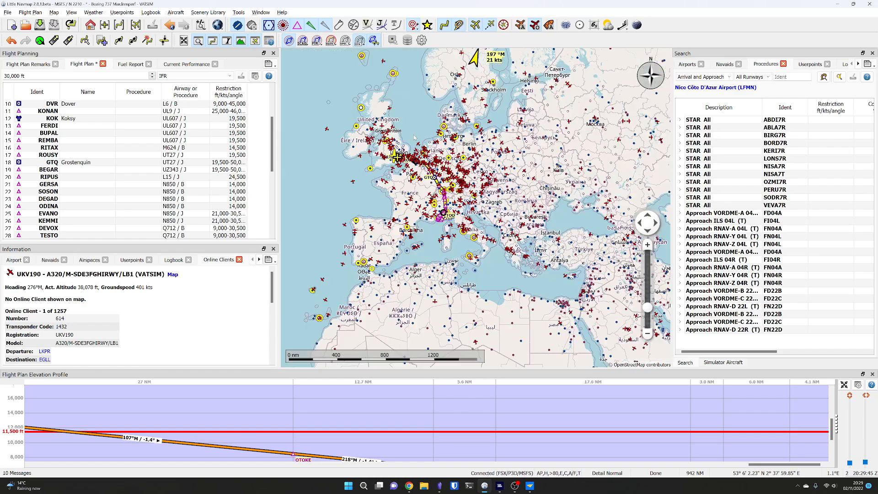
scroll(417, 132, down, 1)
drag(422, 53, 516, 152)
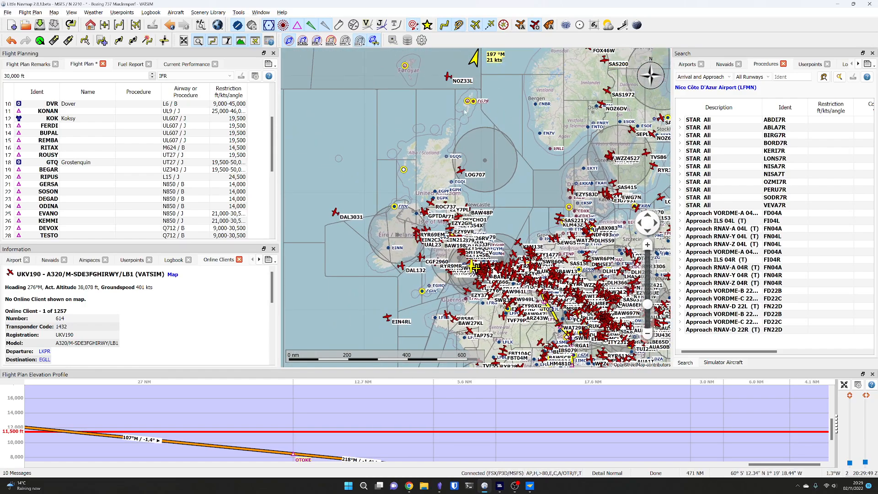
click(434, 116)
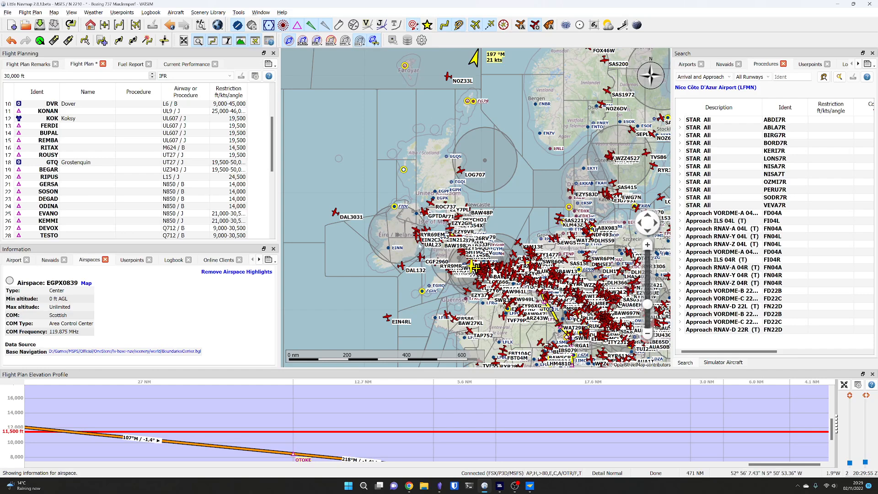
click(401, 247)
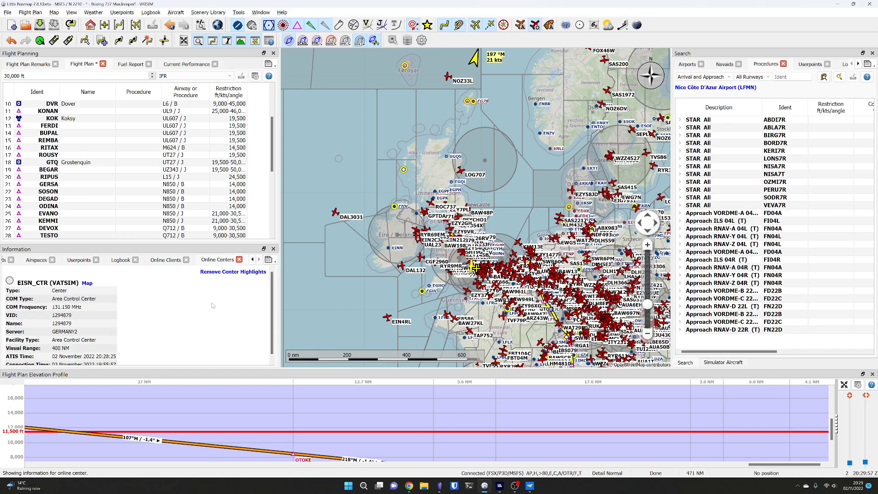
scroll(98, 328, down, 1)
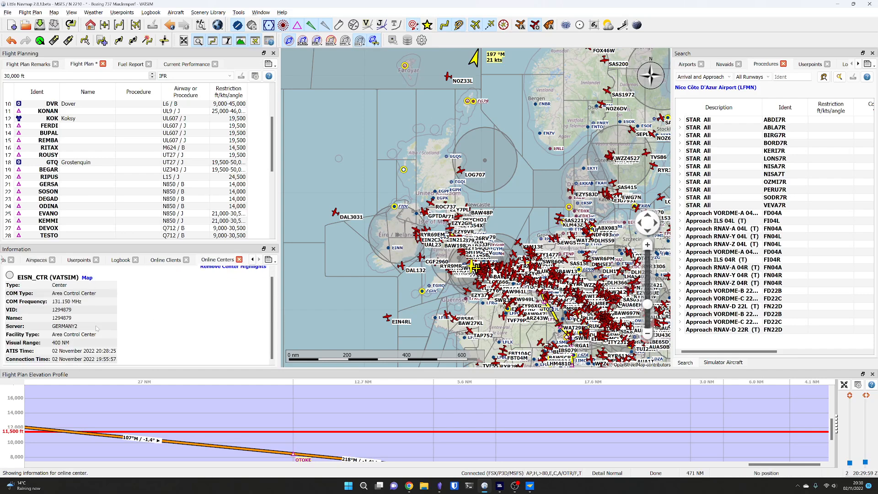
Check the airspace altitude filter and the list of center and other airspace types, and examine the airspaces over Germany.
drag(402, 258, 303, 146)
click(374, 42)
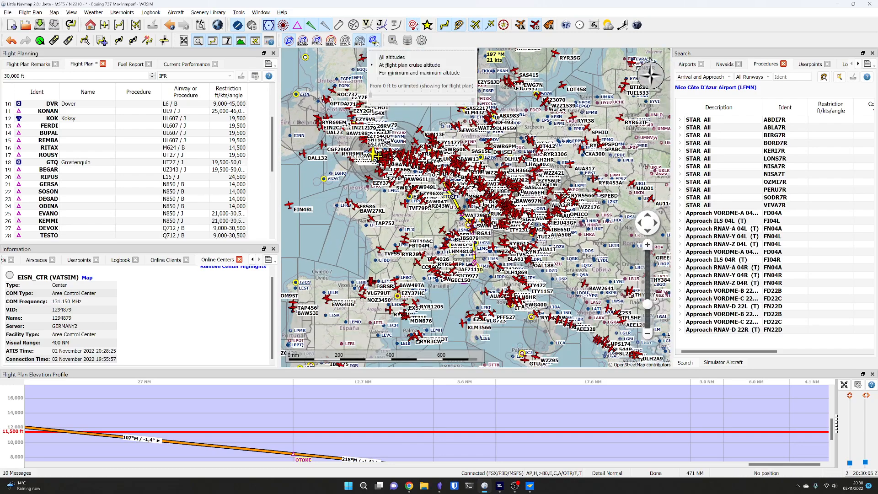
click(363, 43)
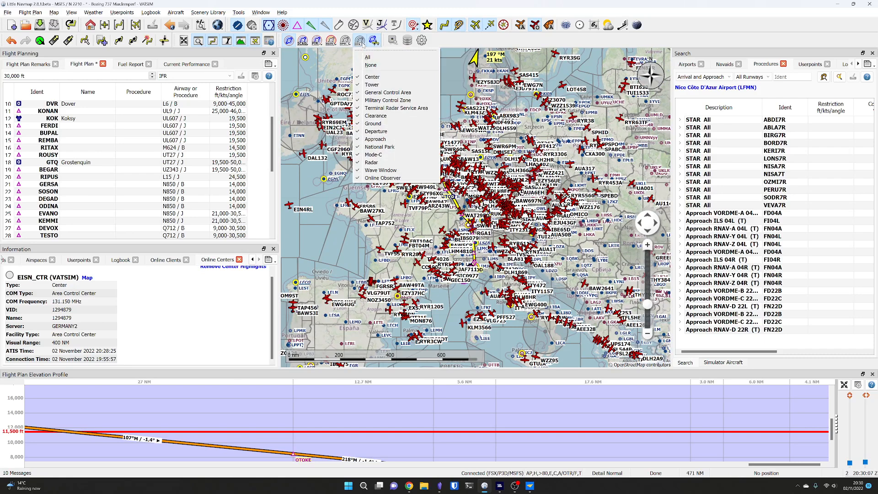
click(363, 43)
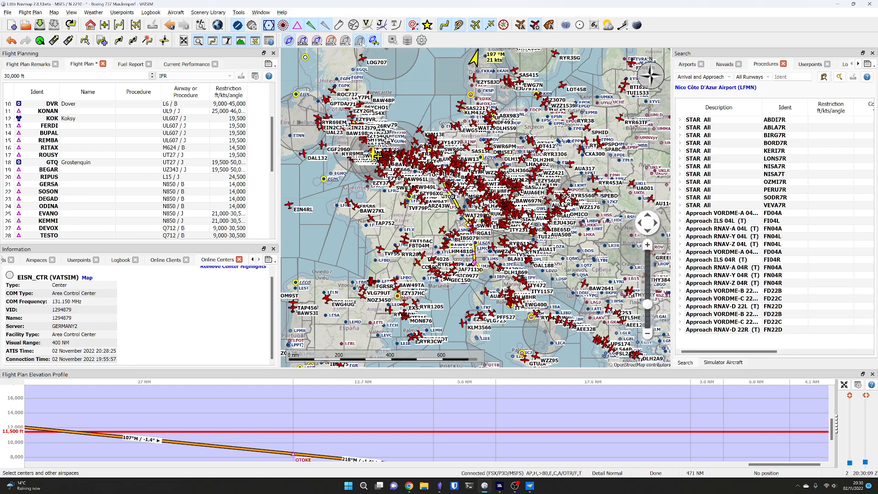
scroll(486, 173, up, 2)
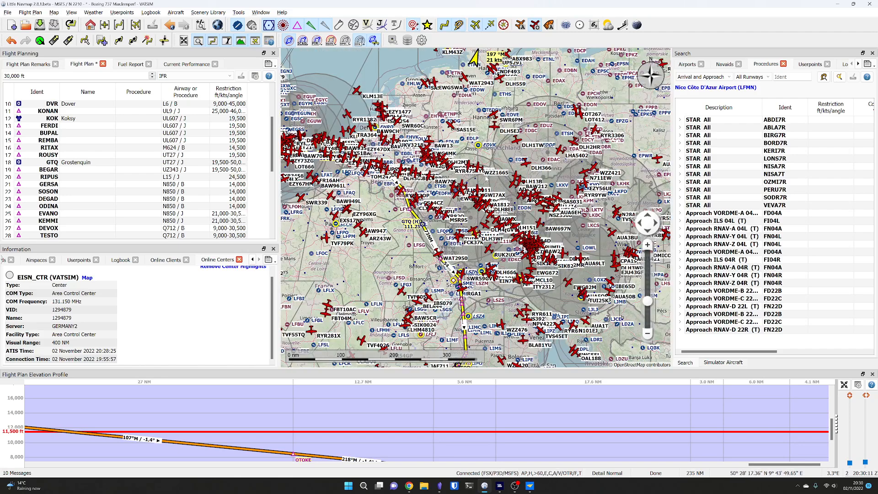
scroll(489, 178, up, 2)
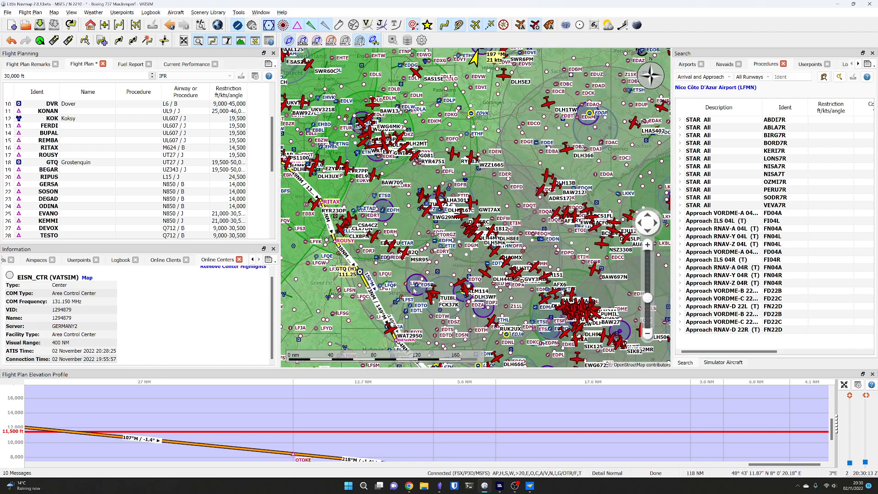
Read the ILS and RNP approach navaid details for airport EDSB and examine the online traffic and airspaces over northern Europe.
click(414, 290)
scroll(143, 344, down, 2)
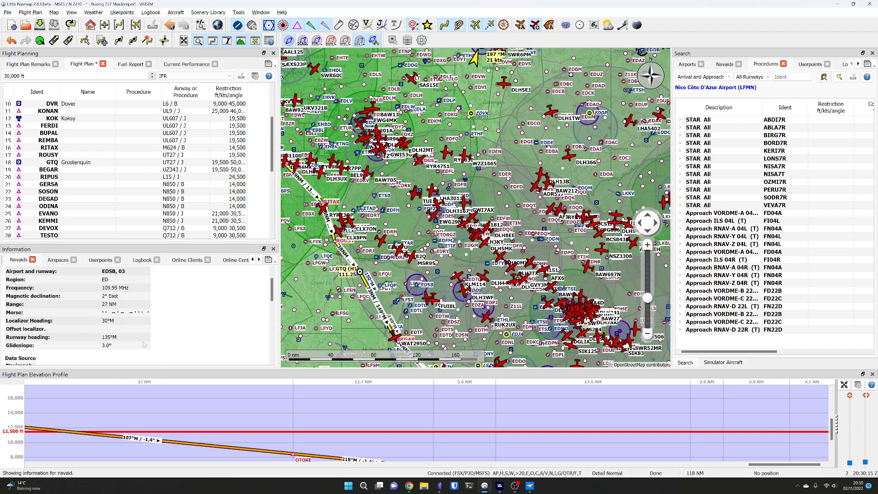
scroll(143, 344, down, 6)
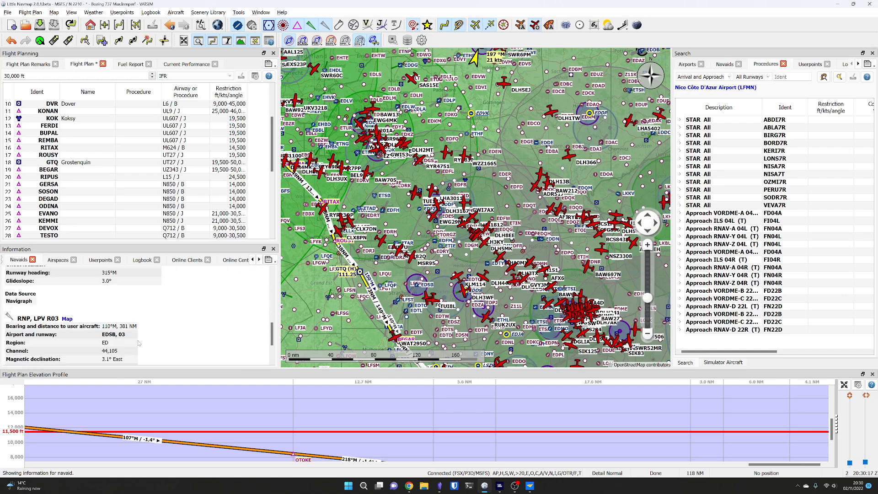
scroll(135, 343, up, 8)
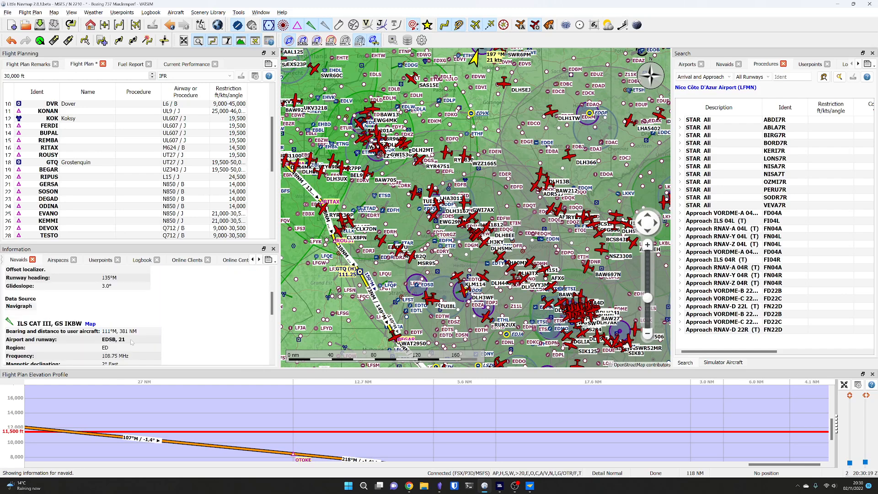
scroll(132, 342, up, 1)
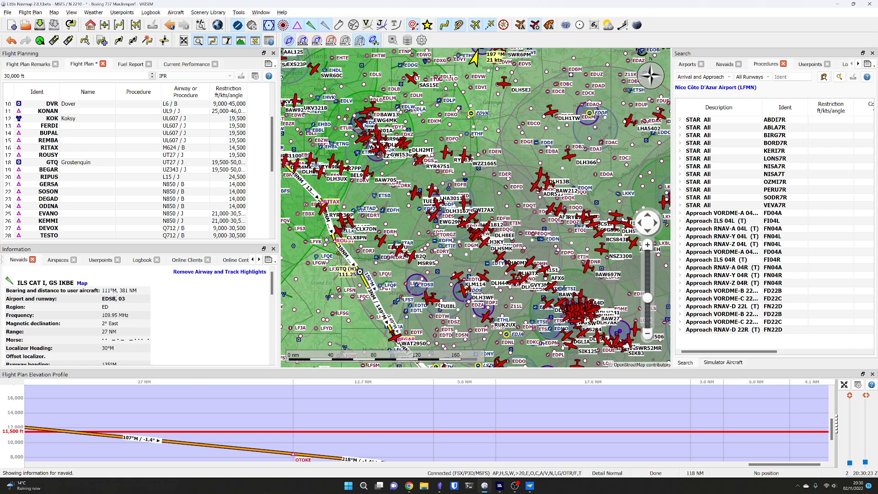
drag(357, 184, 463, 309)
scroll(463, 310, down, 2)
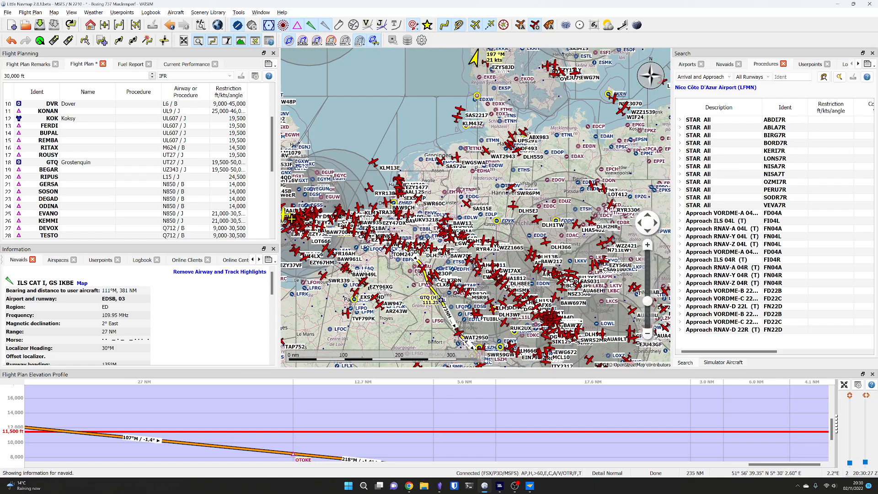
scroll(407, 168, up, 2)
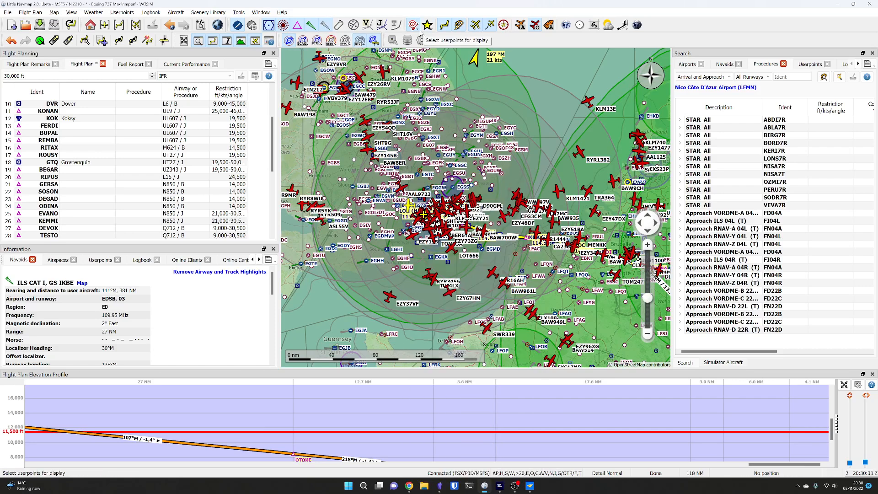
Try the Custom with Status File and Custom online services in the Online Flying options.
click(238, 12)
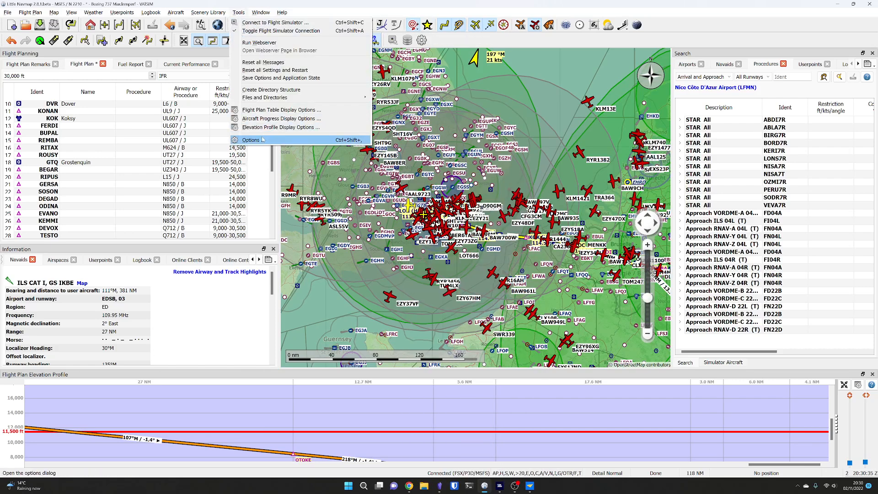
click(253, 140)
click(217, 261)
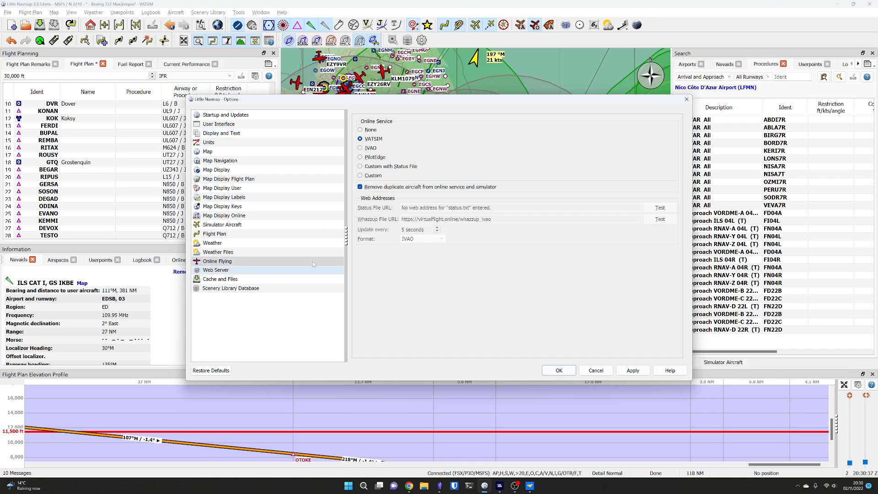
click(361, 166)
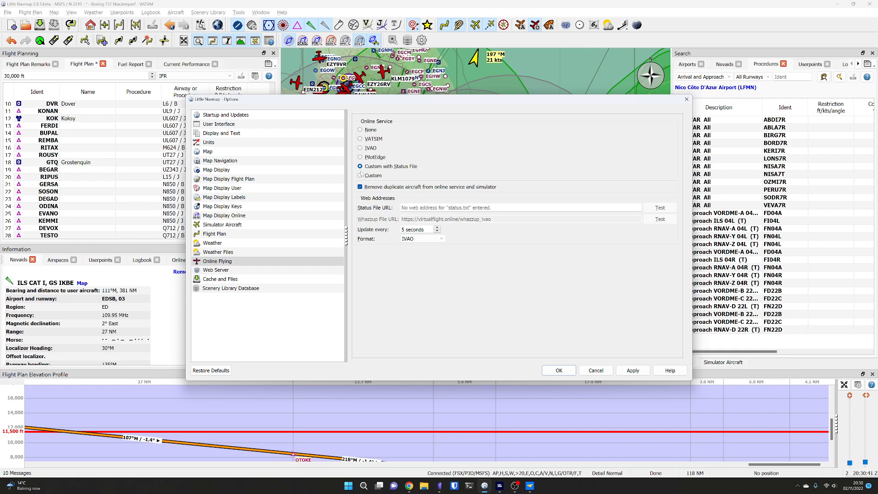
click(361, 175)
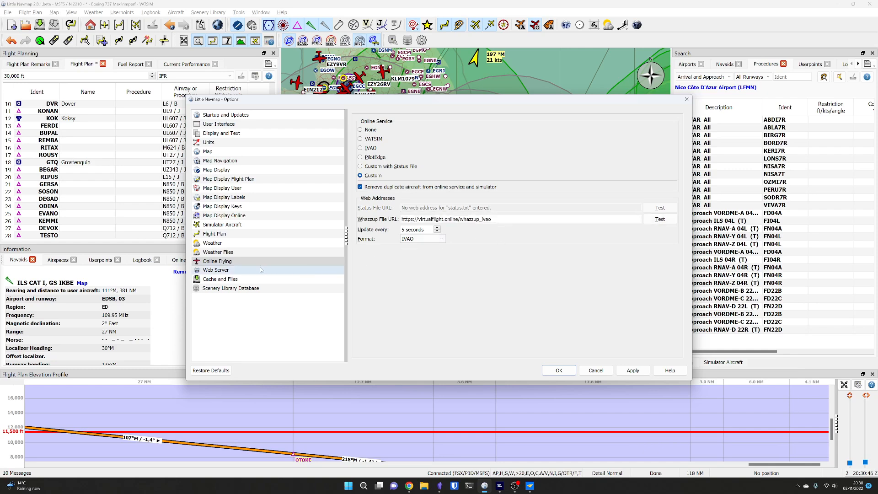
Start the internal web server on port 8965 and view its live map page in the browser.
click(212, 271)
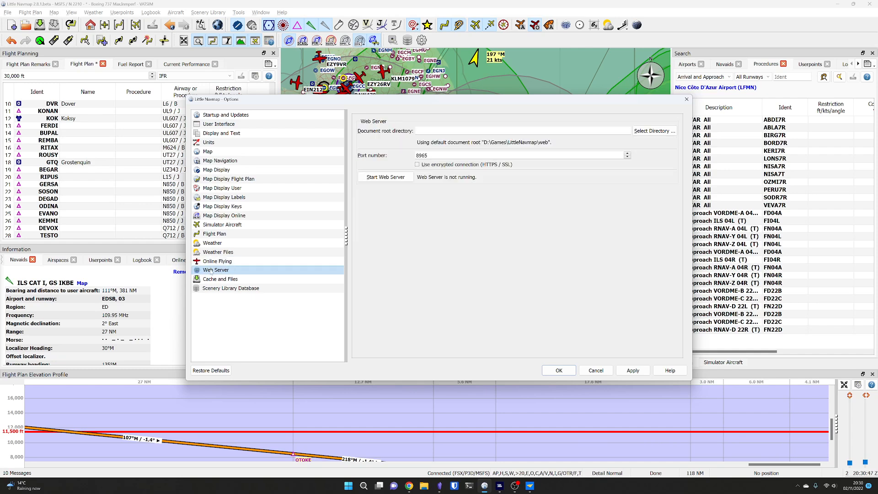
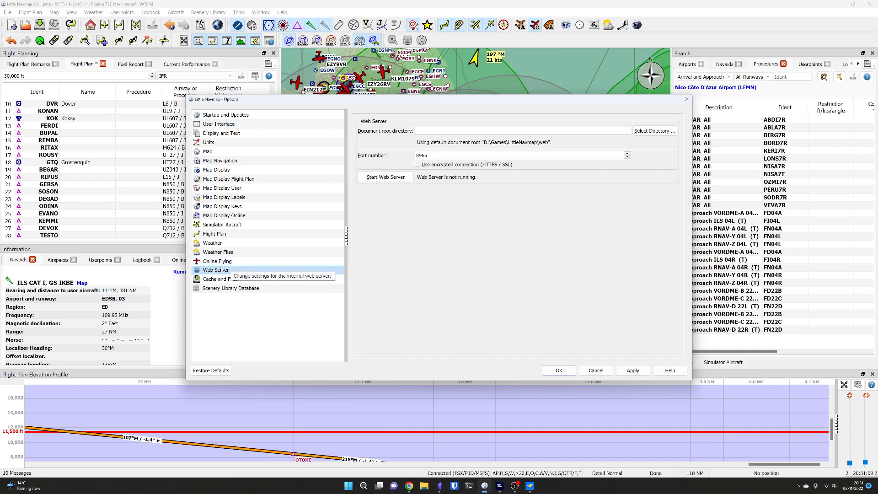
click(403, 179)
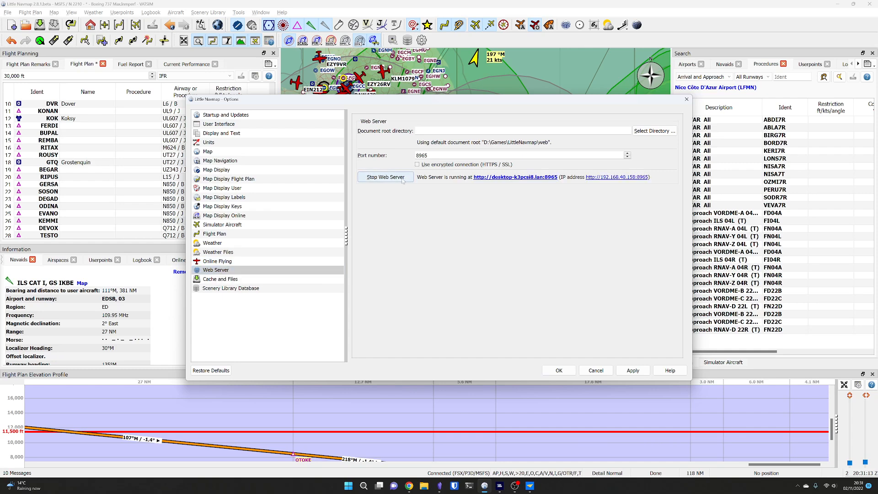
click(522, 179)
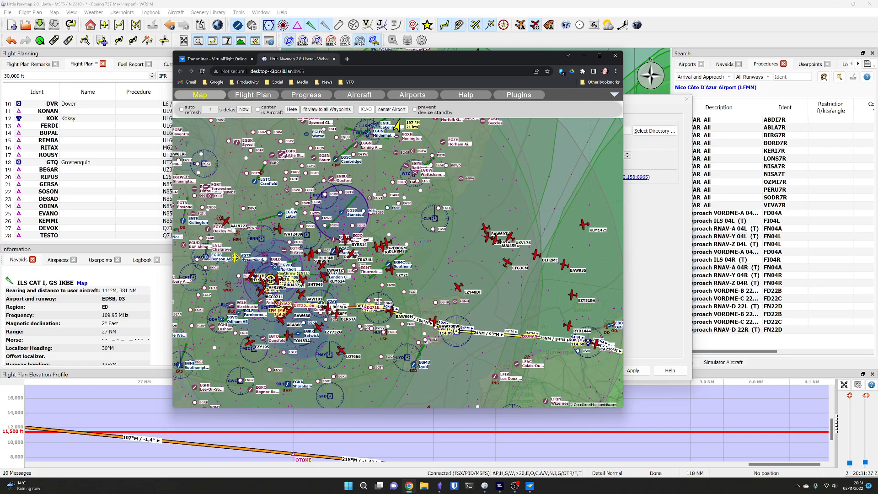
scroll(423, 242, down, 2)
click(265, 275)
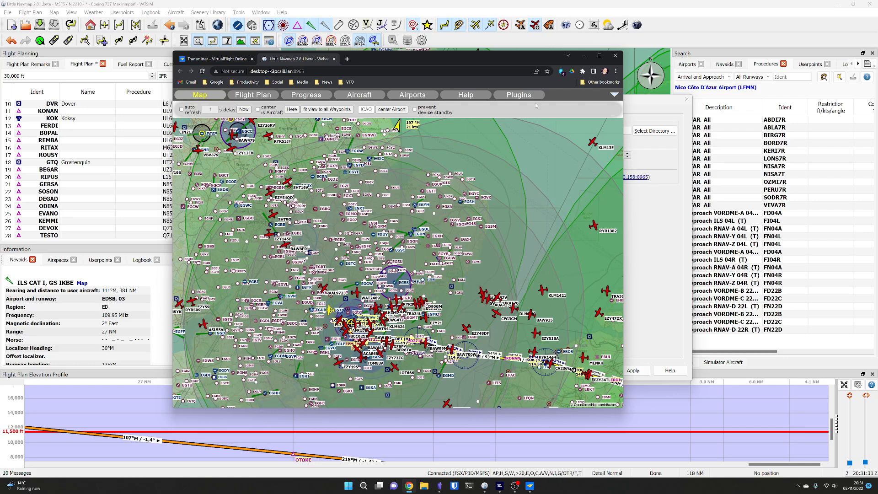
Close the web map page, return to Little Navmap and stop the web server.
click(335, 59)
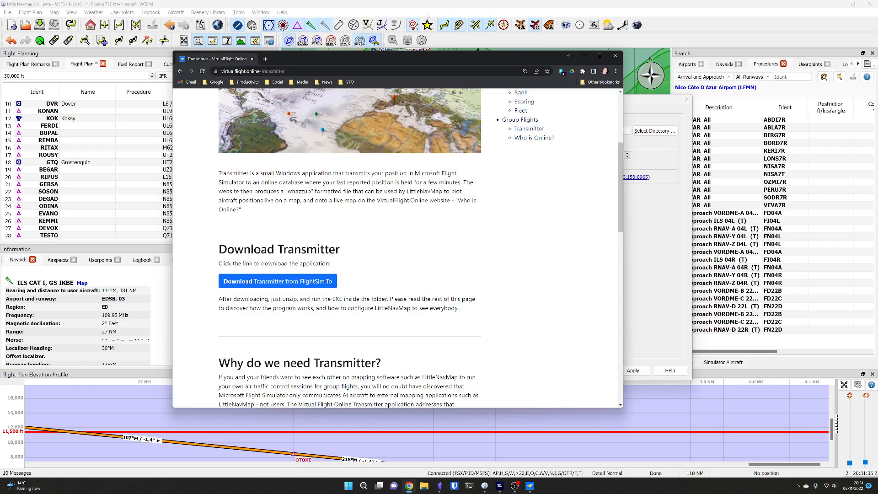
click(470, 3)
click(385, 177)
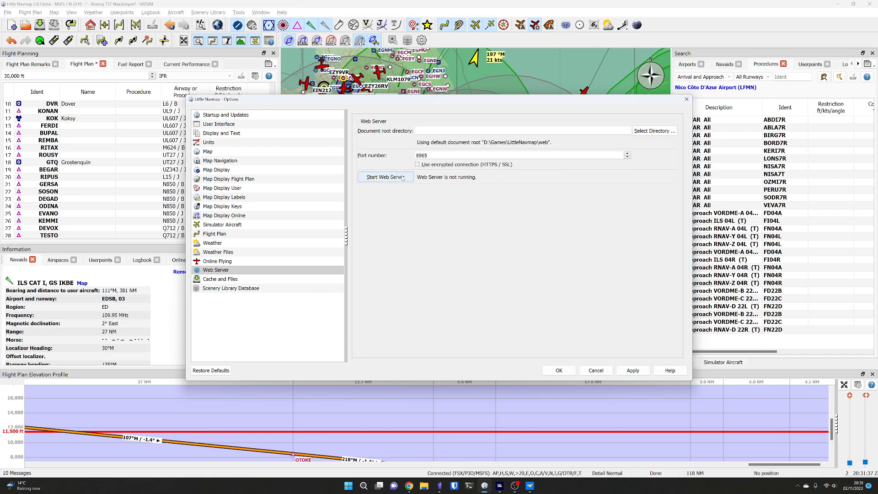
Check the scenery library database exclusion paths and close the options without saving changes.
click(229, 288)
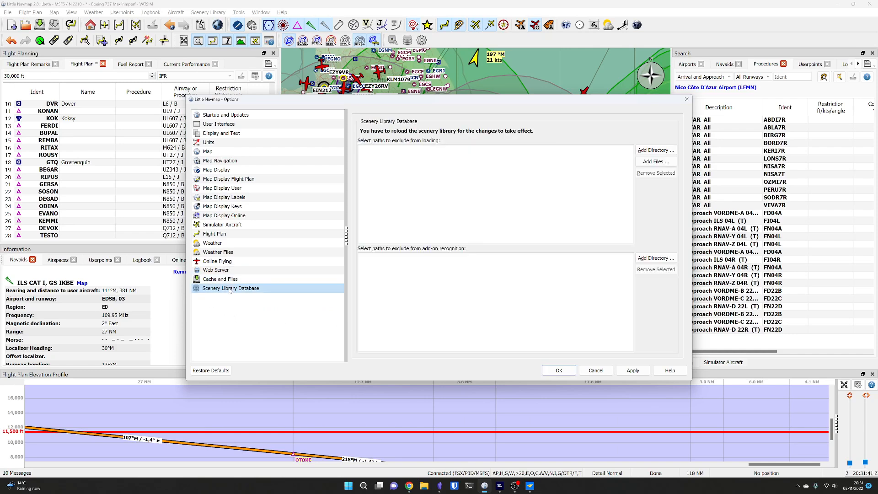
click(597, 371)
Hide the online aircraft and all center and other airspace types on the map.
scroll(462, 254, down, 2)
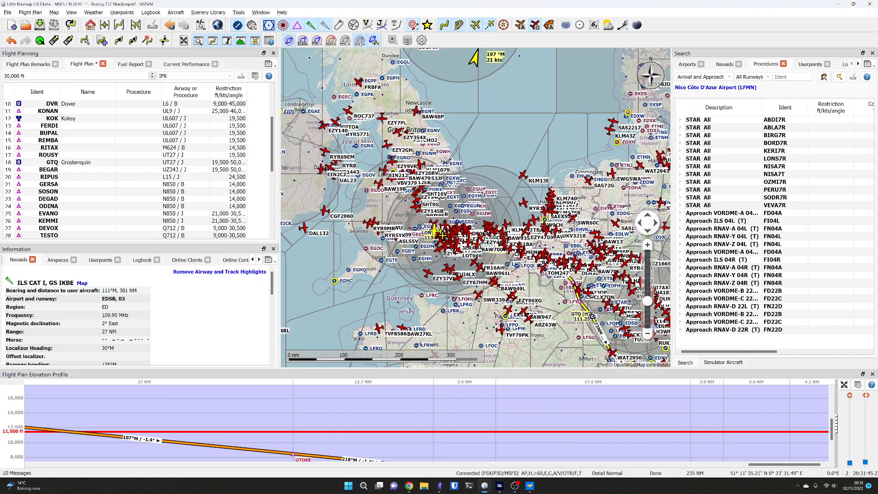
drag(482, 187, 406, 123)
click(535, 25)
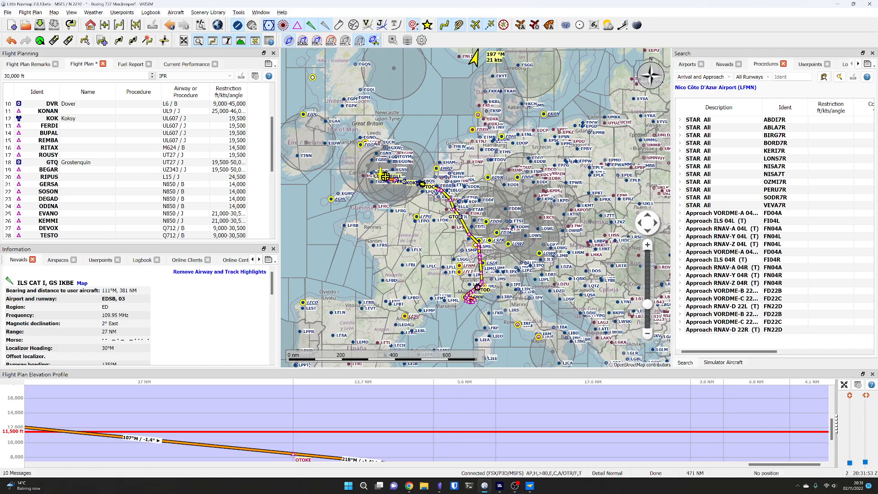
click(361, 44)
click(370, 65)
drag(397, 210, 470, 223)
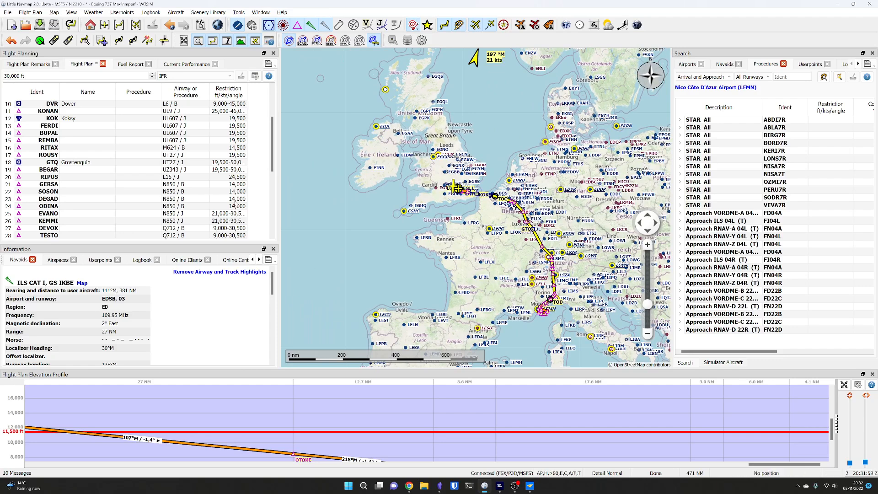
click(161, 14)
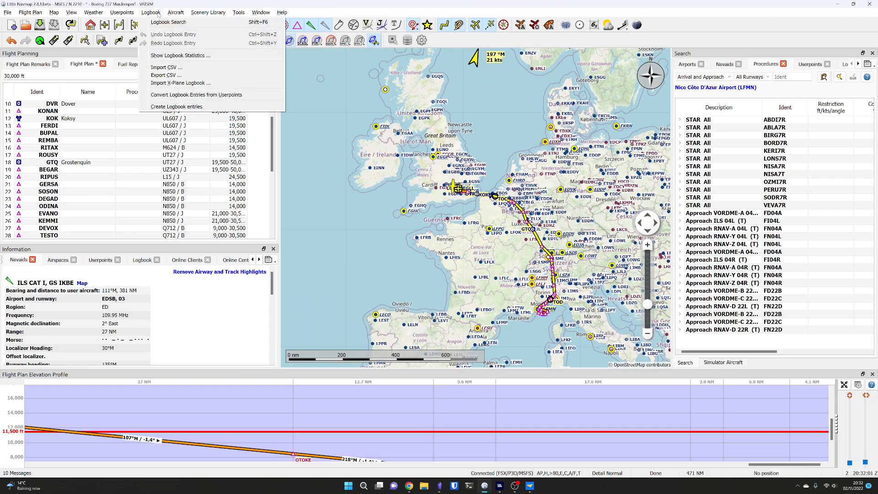
mouse_move(126, 13)
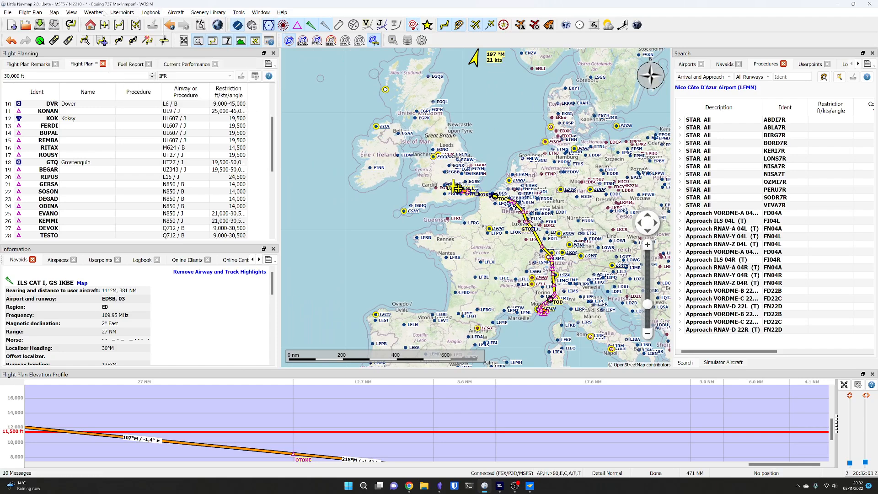
mouse_move(171, 12)
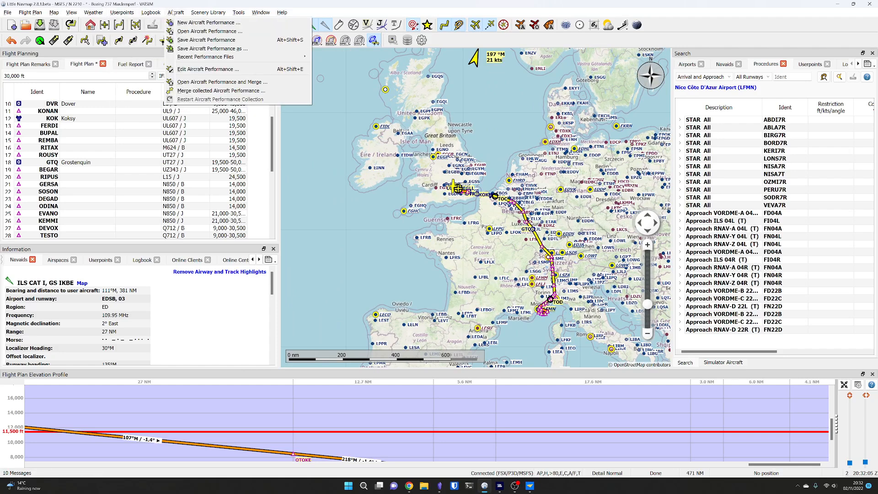
mouse_move(203, 16)
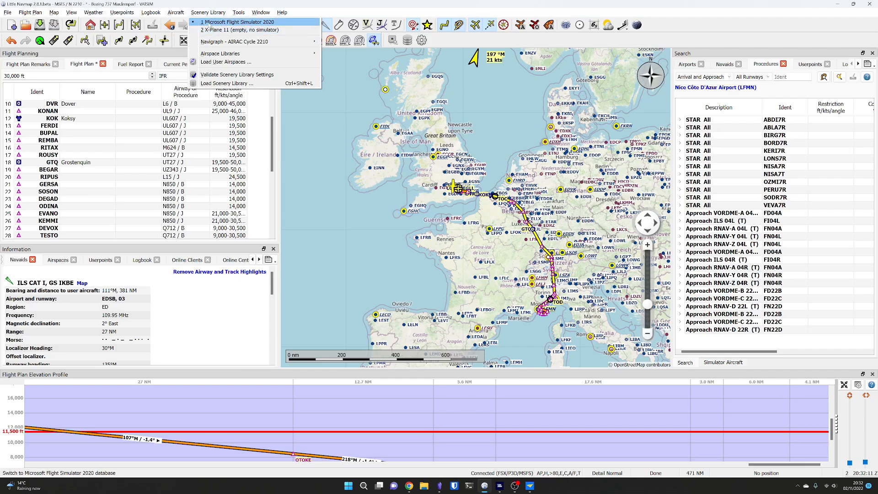
mouse_move(237, 14)
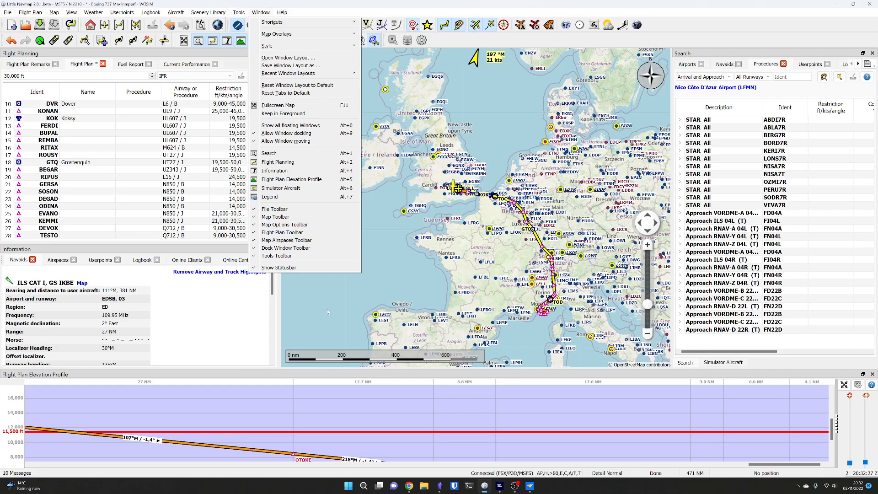
click(110, 172)
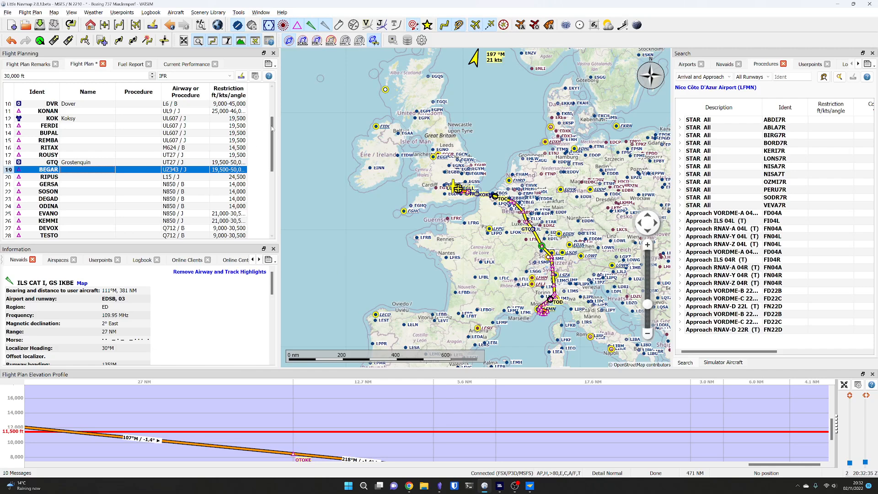
Reset the window layout to default and maximize the main window.
click(269, 14)
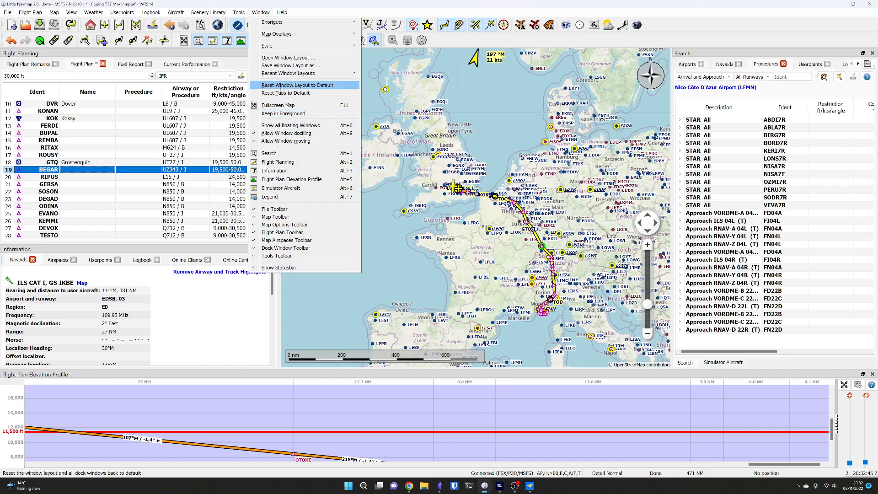
click(281, 86)
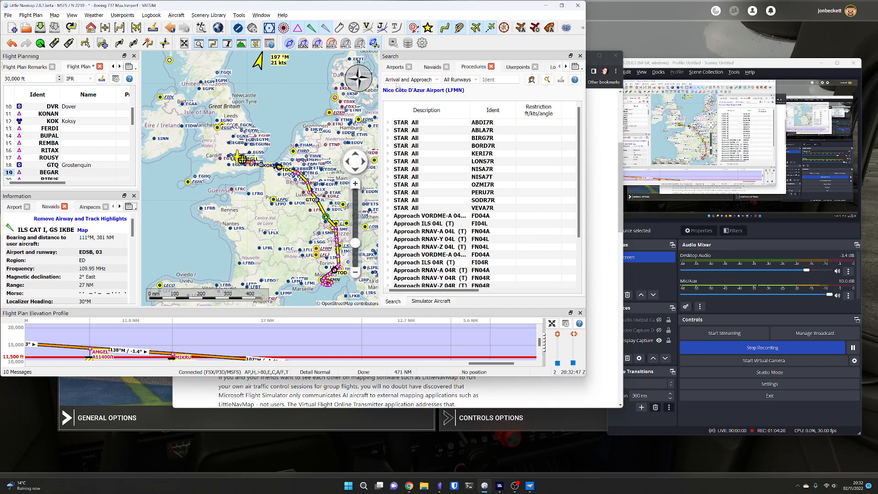
double_click(448, 8)
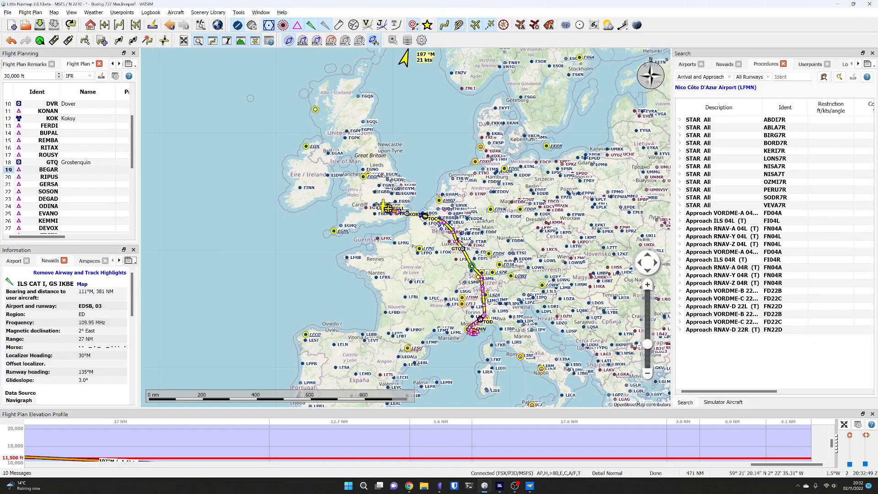
Create a new empty flight plan without saving the changes to the current one.
click(7, 13)
click(30, 22)
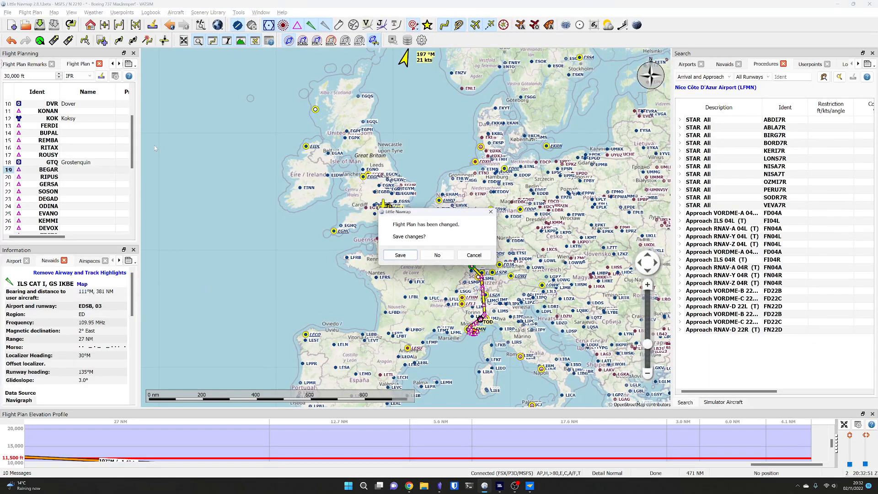
click(432, 255)
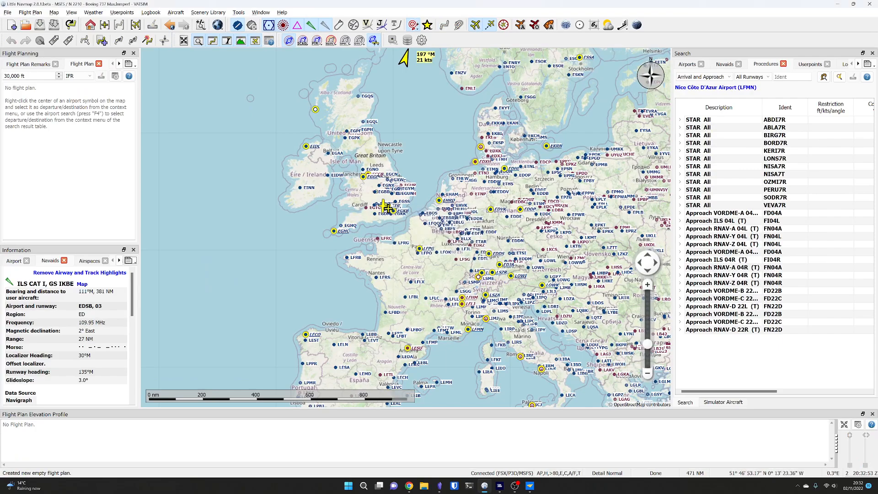
Set Wycombe Air Park (EGTB) as the departure airport of the new flight plan.
scroll(388, 201, up, 6)
scroll(417, 231, up, 3)
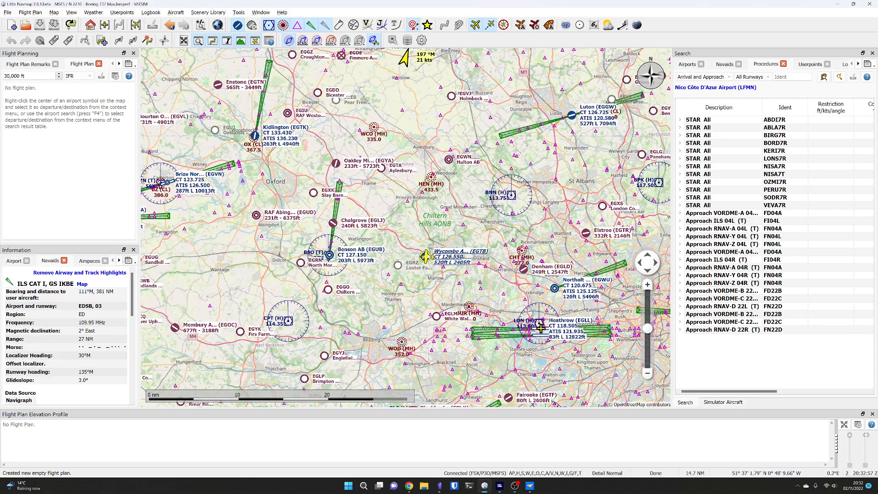
right_click(427, 256)
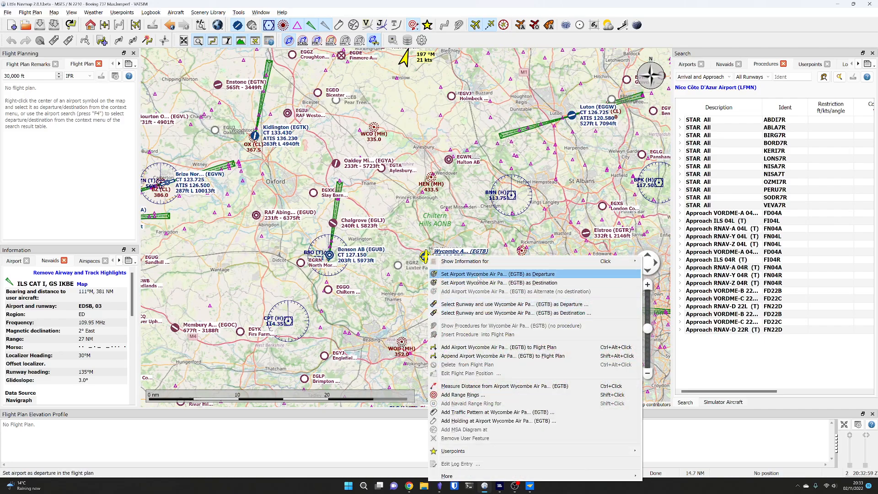
click(498, 274)
scroll(327, 232, down, 2)
scroll(328, 234, down, 1)
drag(328, 233, 437, 386)
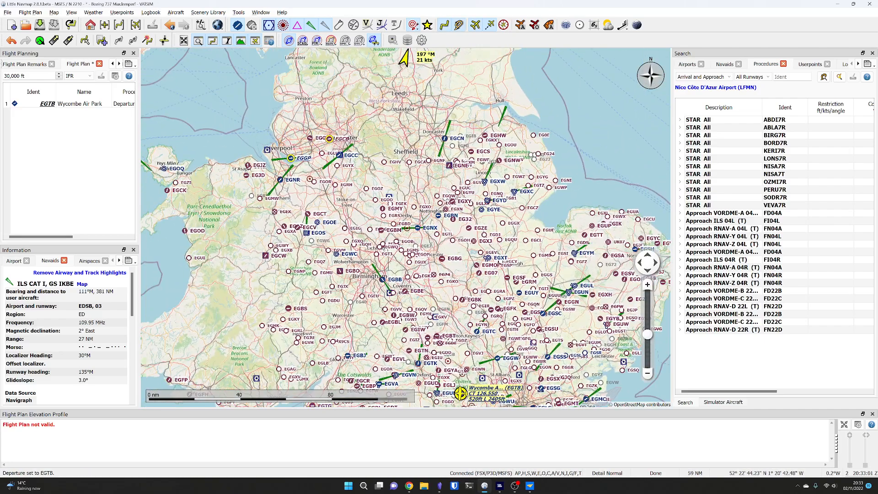
Set Manchester (EGCC) as the destination and add VORDME Honiley (HON) to the flight plan.
right_click(340, 156)
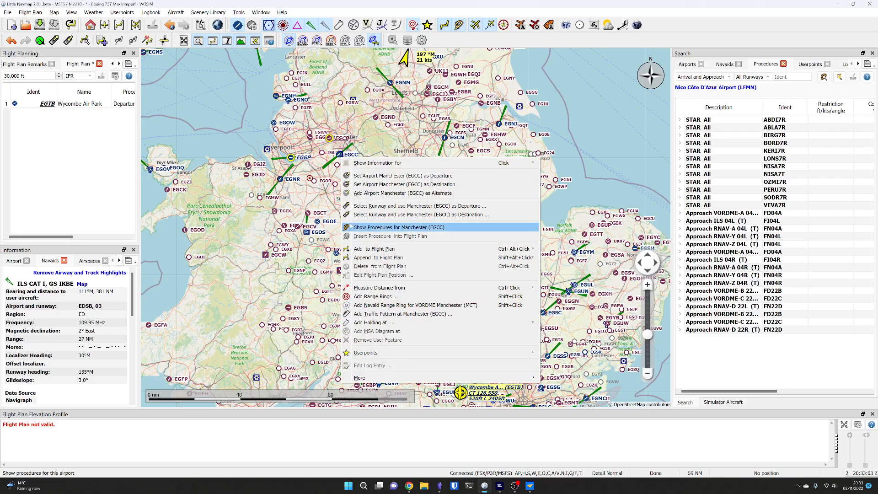
click(404, 185)
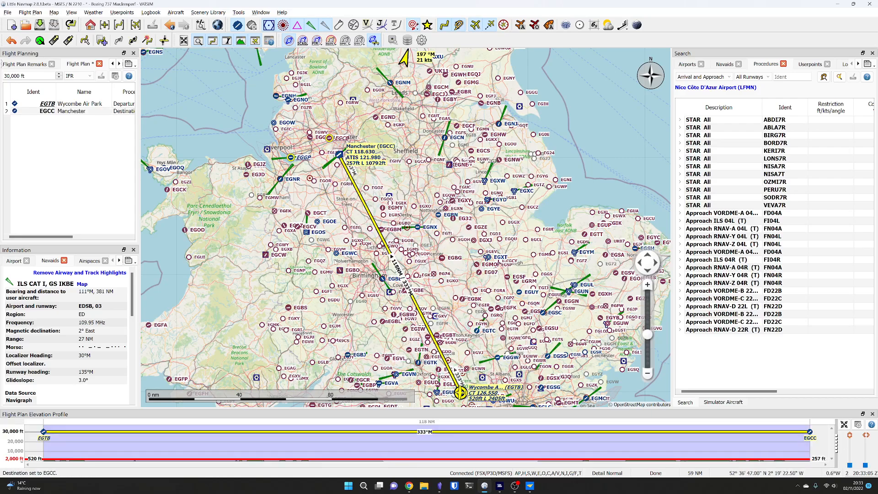
scroll(377, 189, up, 2)
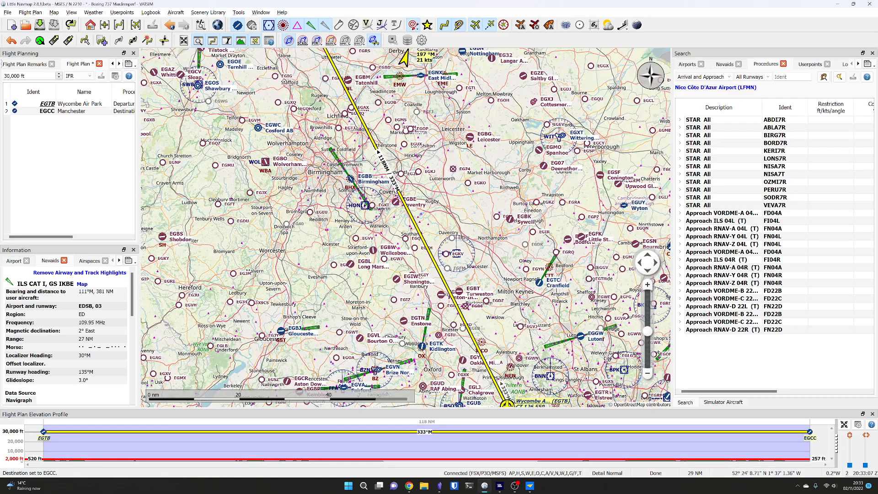
right_click(359, 221)
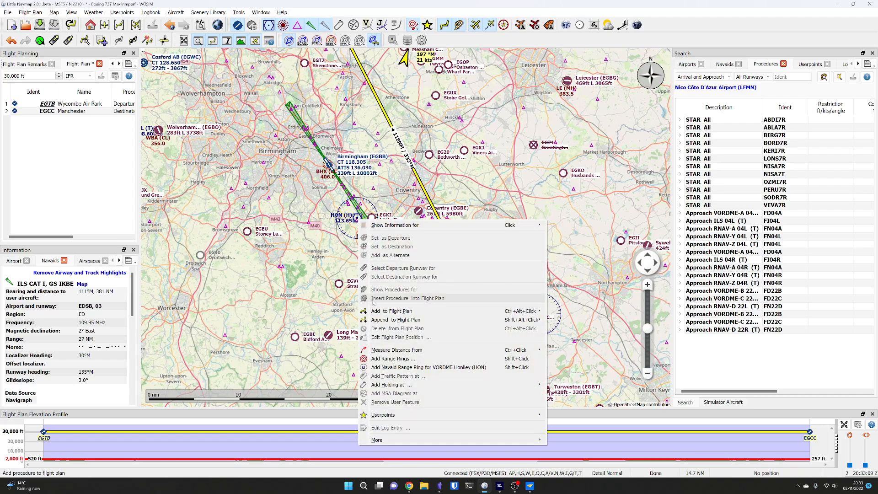
mouse_move(427, 312)
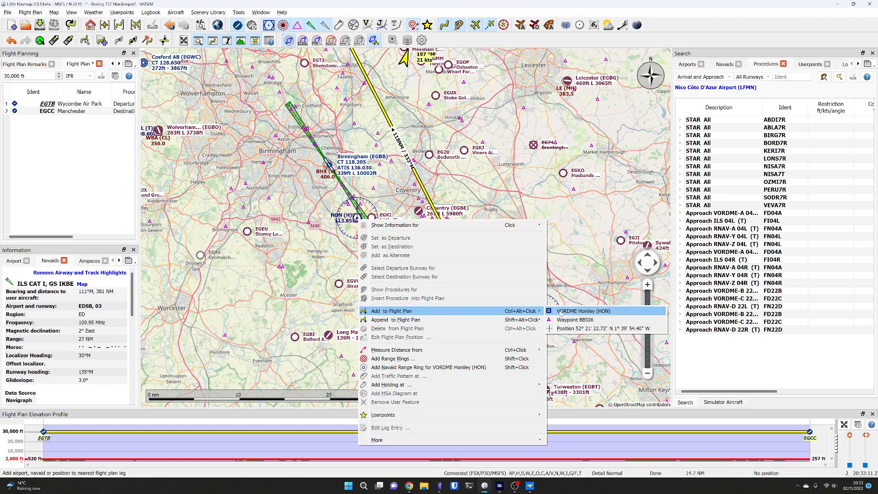
click(583, 311)
Add VORDME Trent (TNT) to the flight plan between Honiley and Manchester.
drag(479, 175, 452, 316)
scroll(453, 316, down, 1)
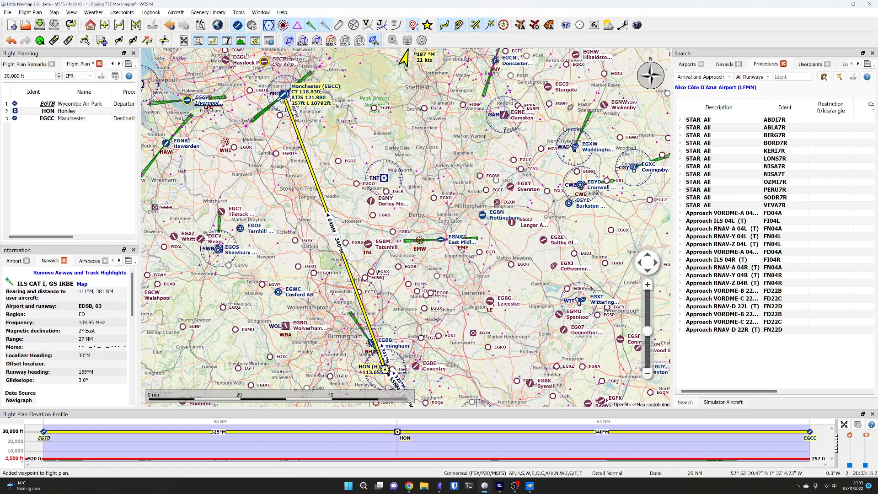
right_click(387, 179)
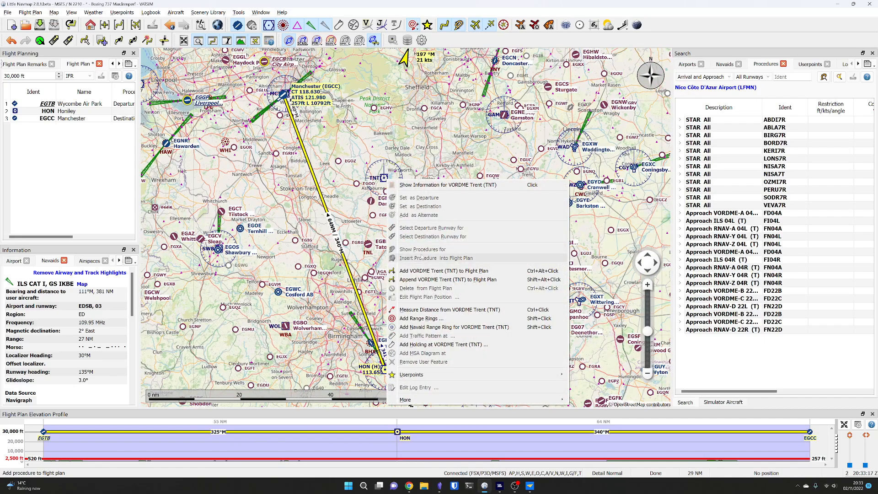
click(421, 271)
key(ctrl+shift+p)
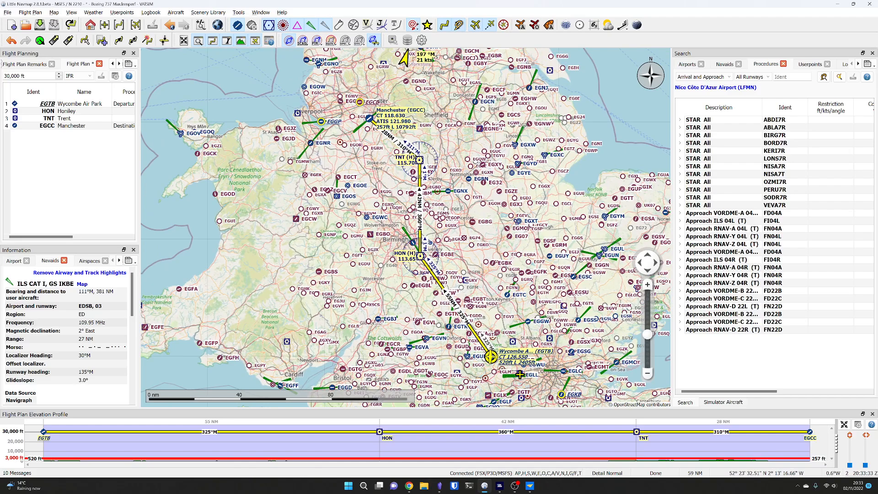
Draw a distance measurement line on the map from Wycombe Air Park (EGTB) to VORDME Daventry (DTY).
scroll(521, 375, up, 5)
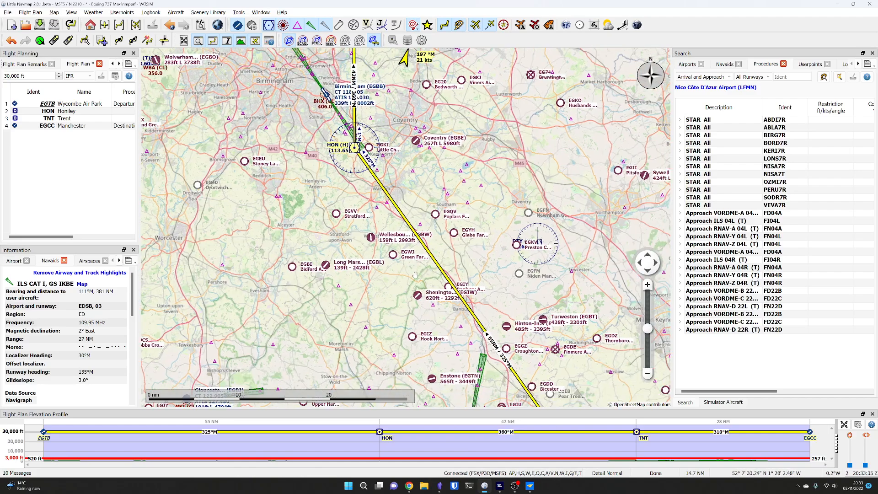
scroll(317, 252, down, 3)
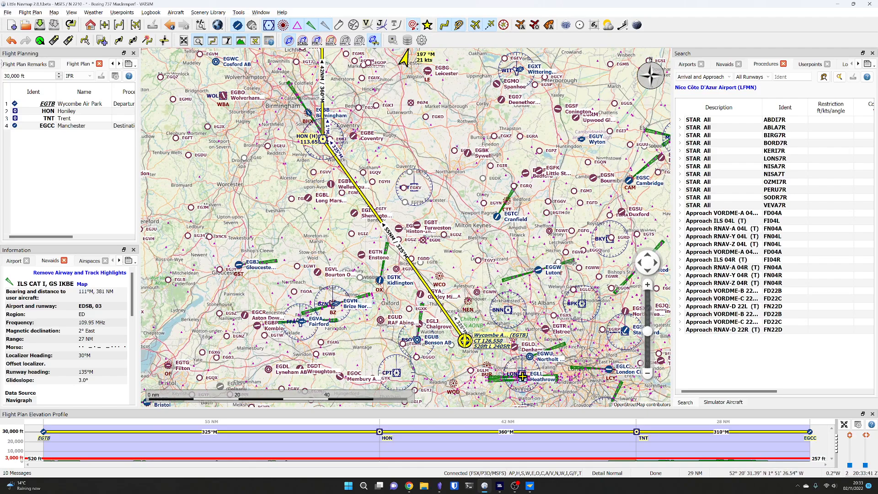
mouse_move(276, 222)
mouse_down()
mouse_move(291, 188)
mouse_move(278, 222)
mouse_up()
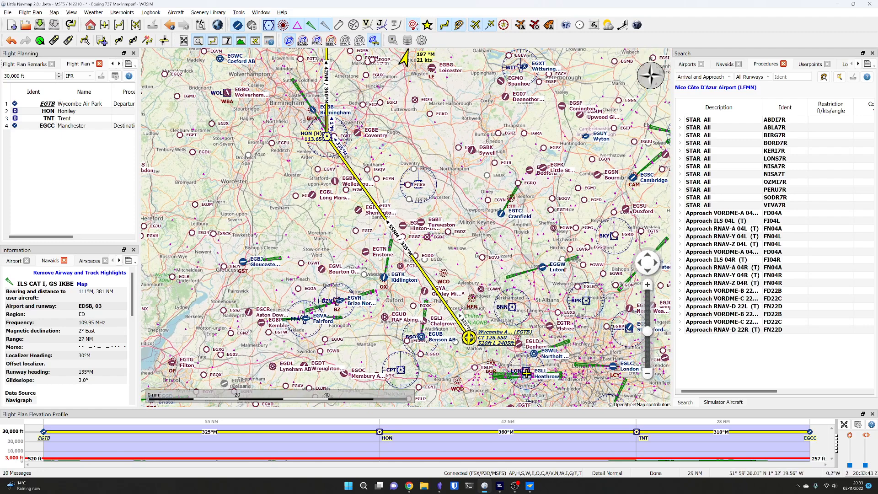
right_click(470, 338)
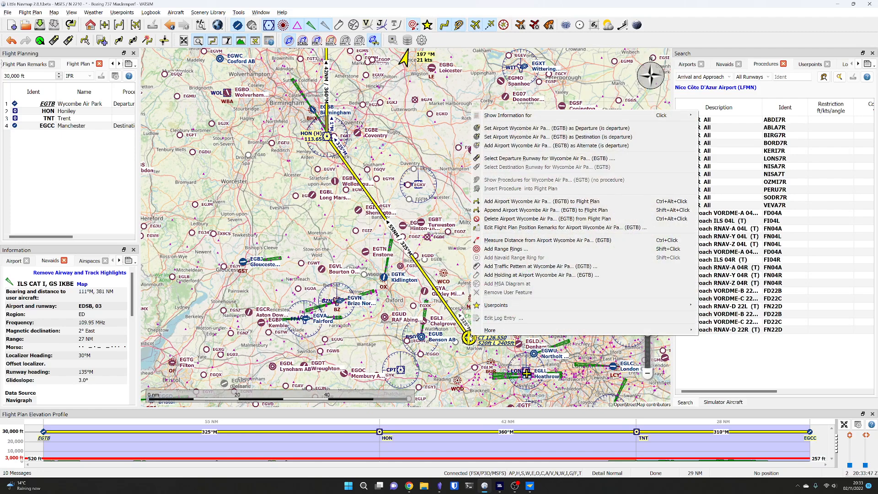
click(526, 241)
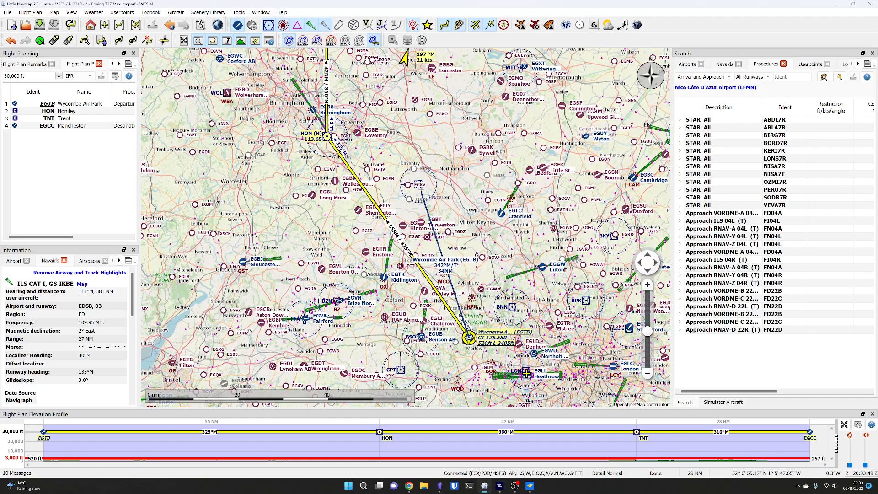
drag(420, 187, 361, 270)
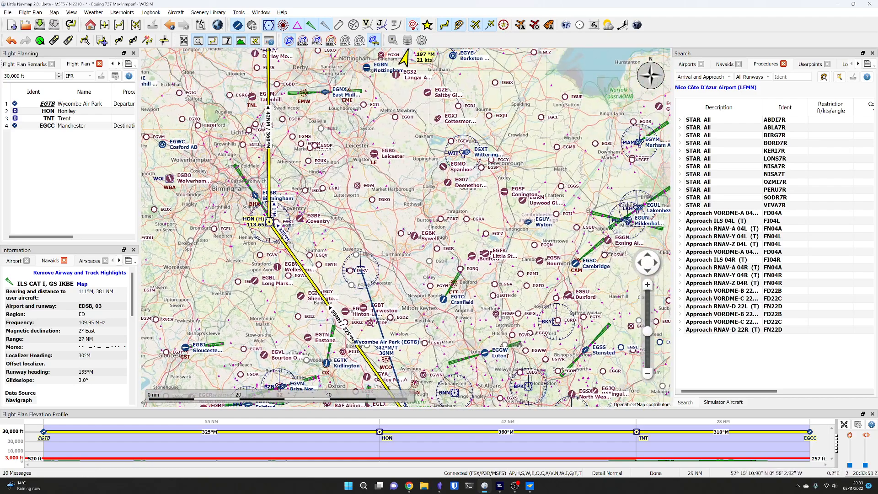
Draw a second distance measurement line from VORDME Daventry (DTY) to Wittering (EGXT).
right_click(361, 270)
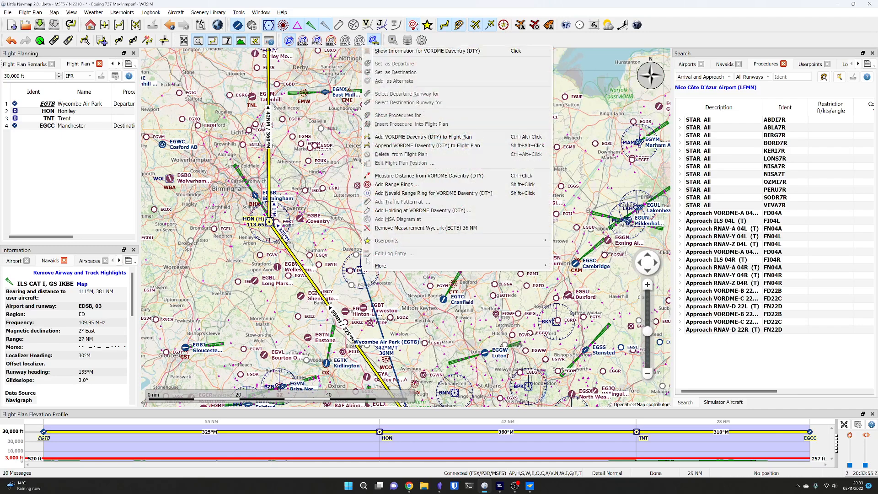
click(402, 176)
click(465, 153)
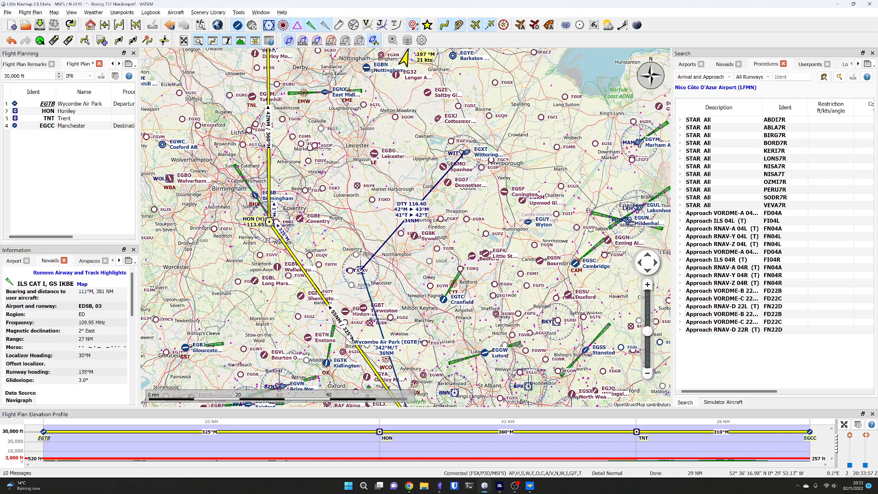
drag(399, 310, 397, 234)
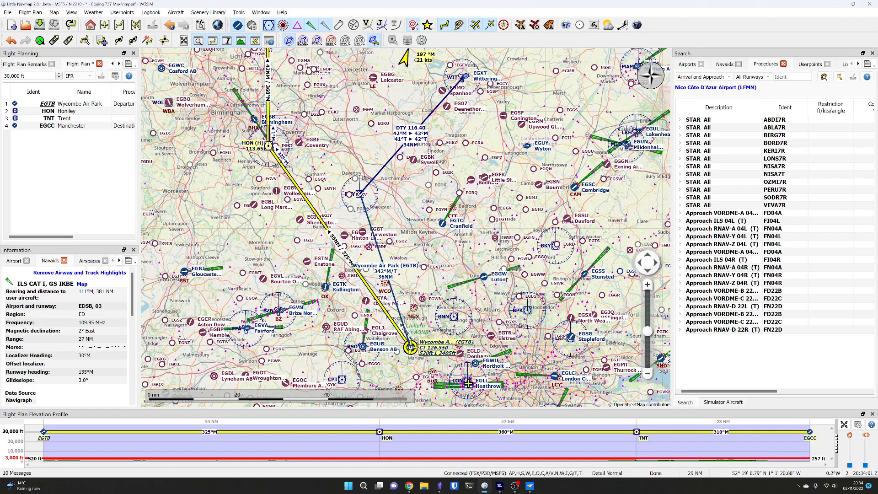
scroll(468, 172, down, 5)
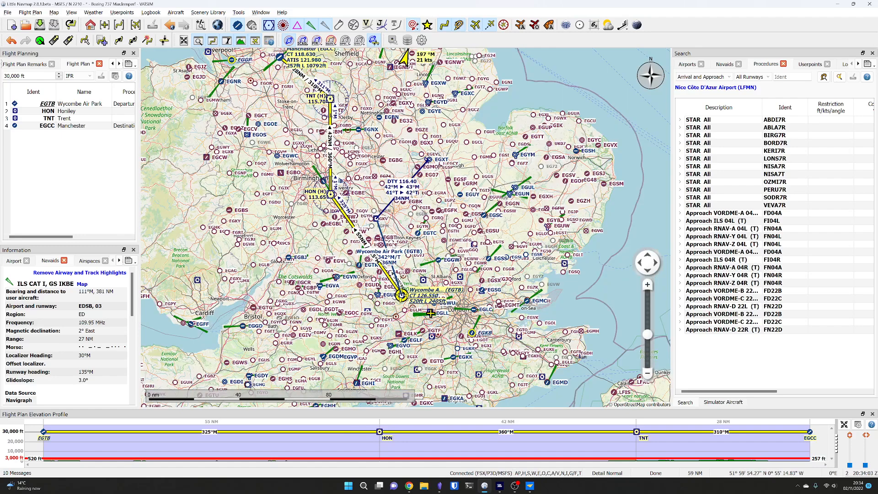
scroll(430, 270, up, 3)
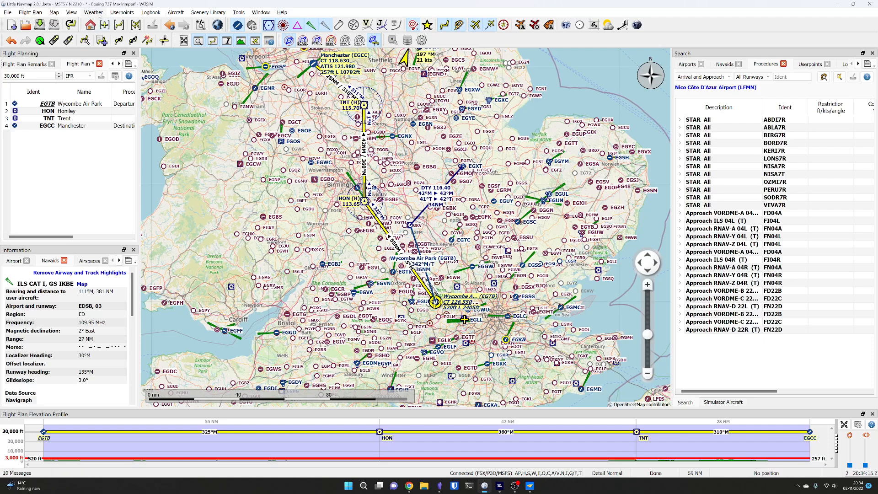
click(56, 13)
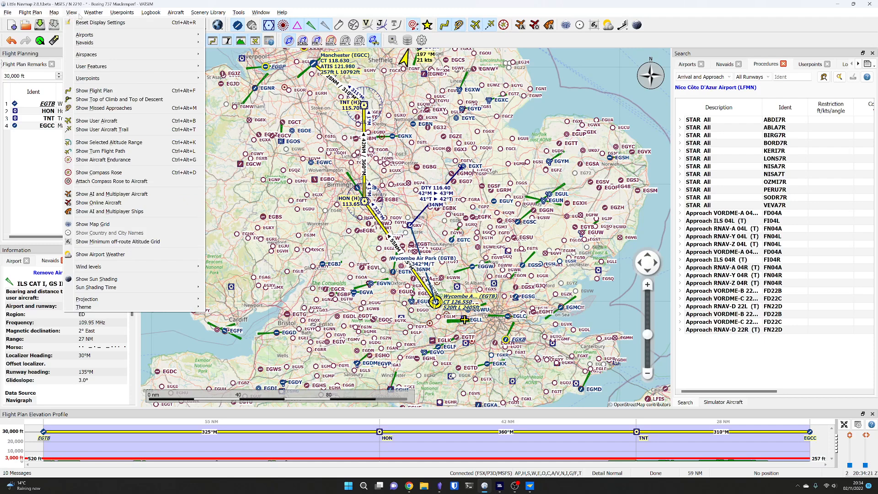
click(73, 13)
click(118, 16)
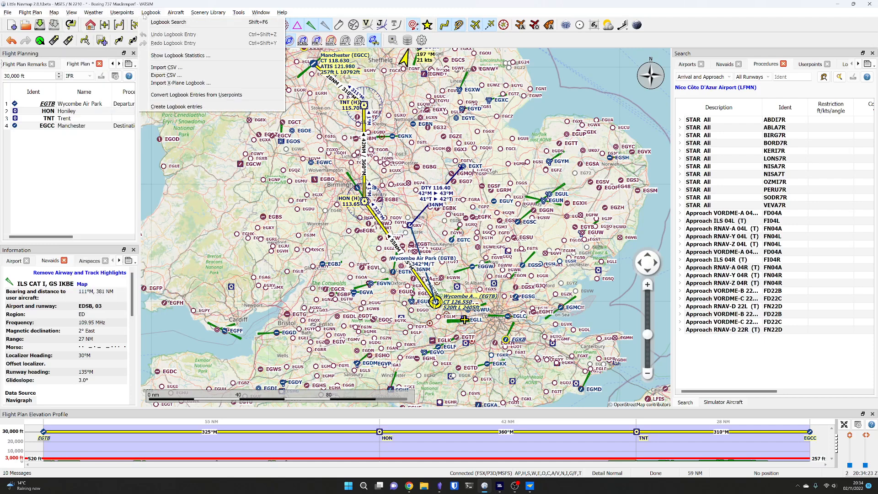
mouse_move(85, 17)
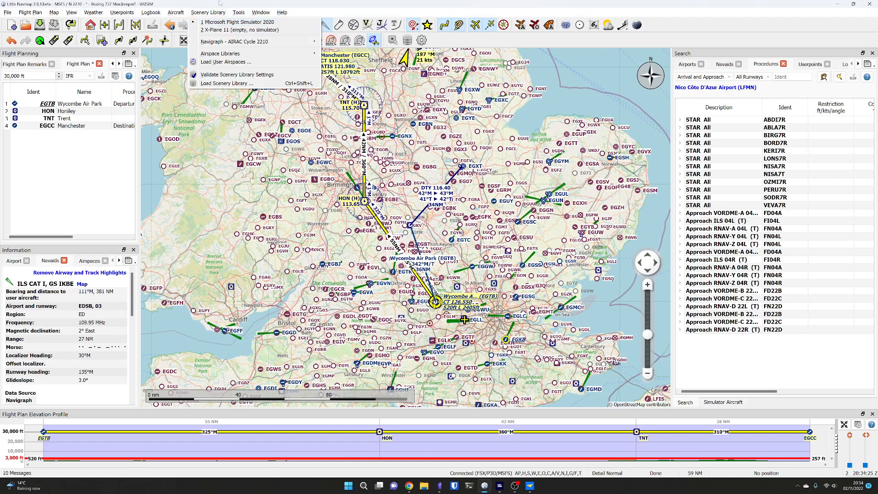
Switch the map theme to CARTO Dark Matter and view the flight plan area in it.
click(218, 25)
click(219, 25)
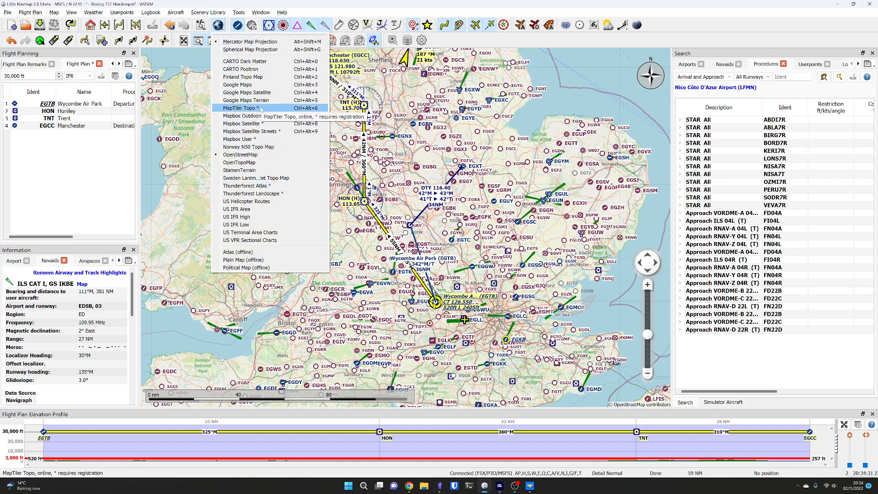
click(262, 61)
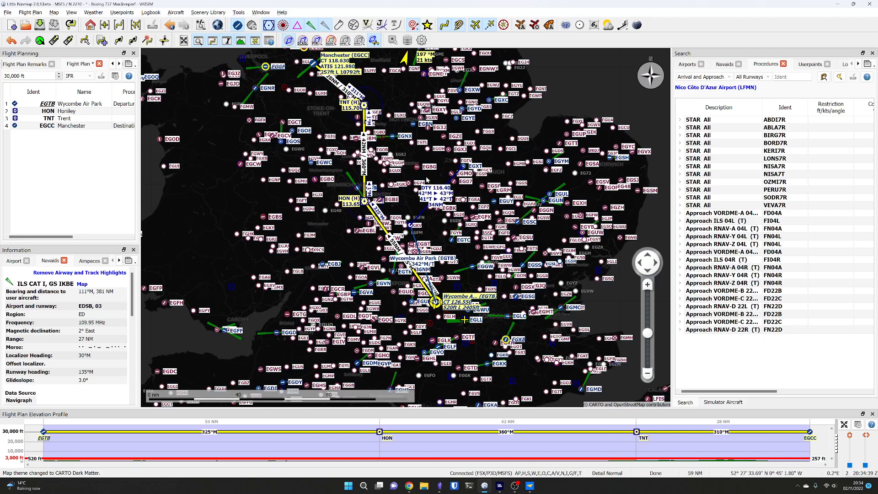
scroll(340, 273, down, 1)
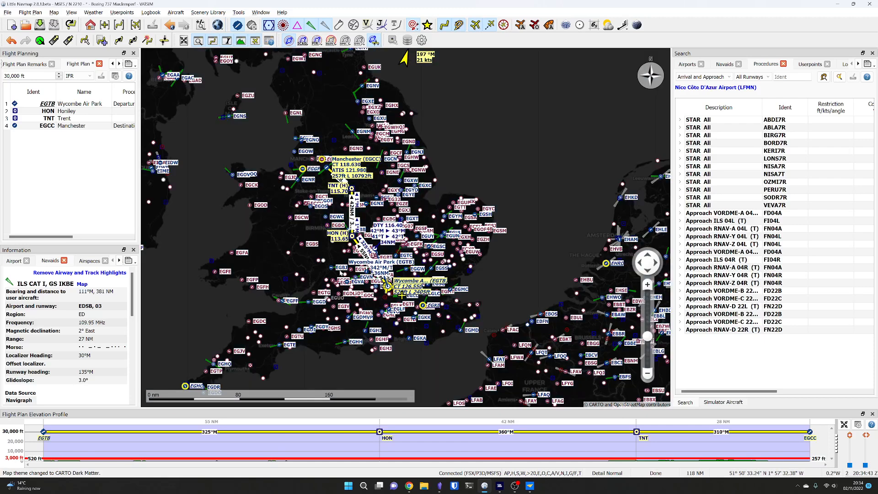
scroll(340, 274, up, 2)
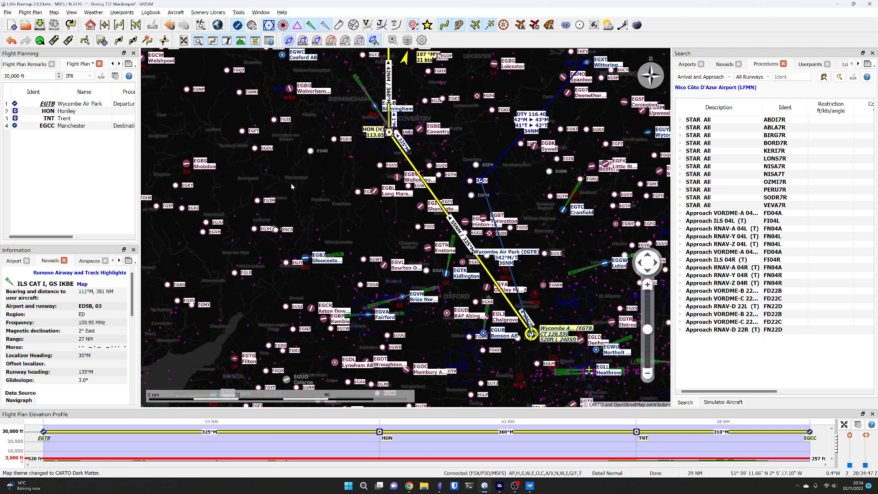
Change the map theme back to OpenStreetMap.
click(218, 24)
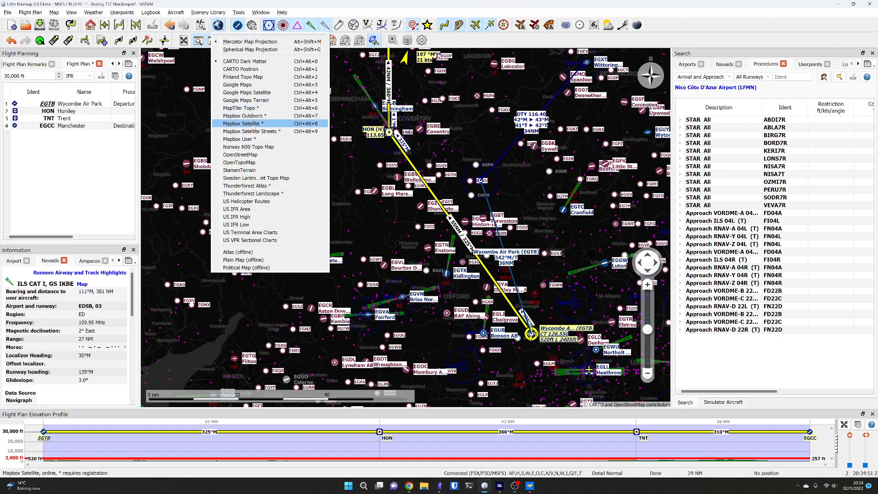
click(255, 155)
drag(367, 206, 358, 182)
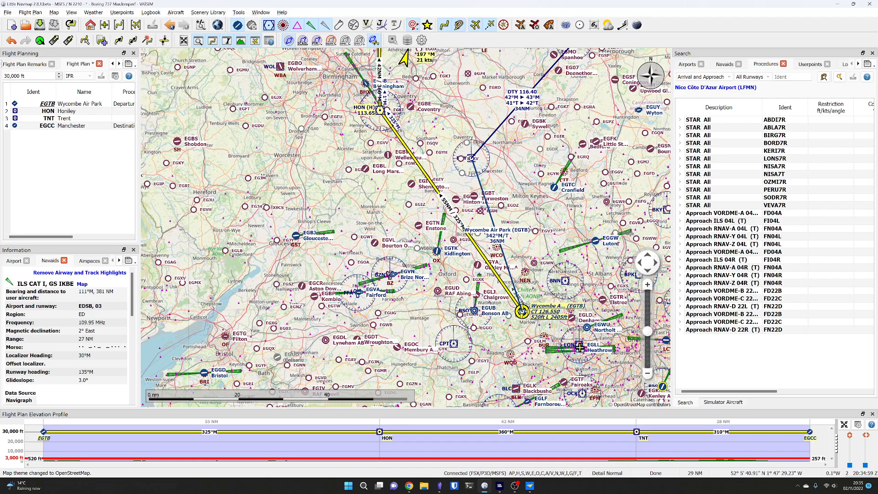
drag(350, 173, 333, 193)
scroll(333, 193, down, 2)
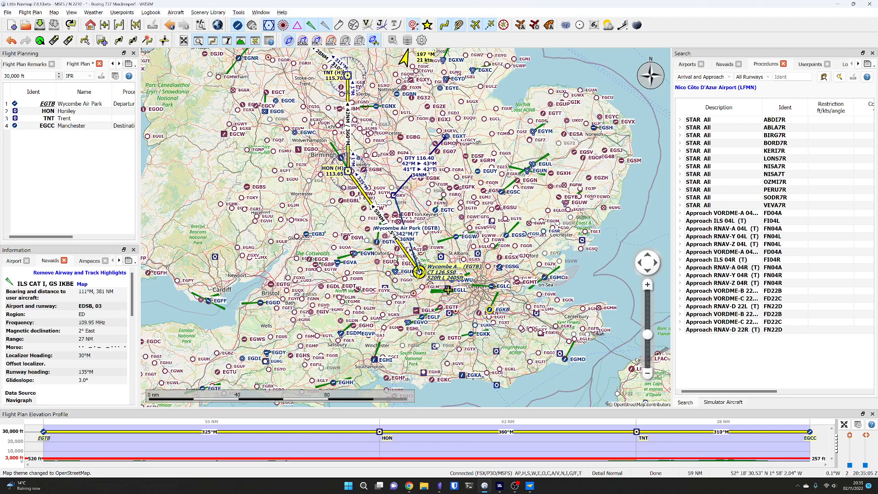
Switch from the map to another open application window.
mouse_move(321, 174)
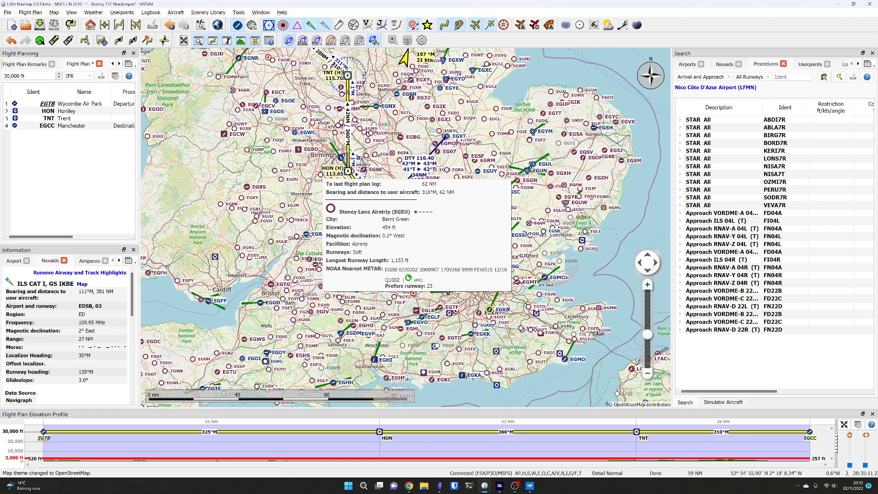
key(alt+Tab)
key(alt+Tab)
key(alt+Tab)
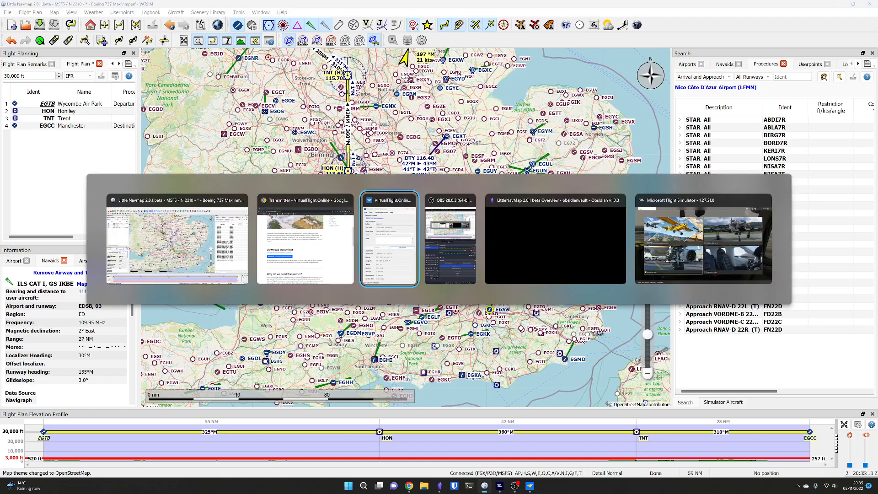